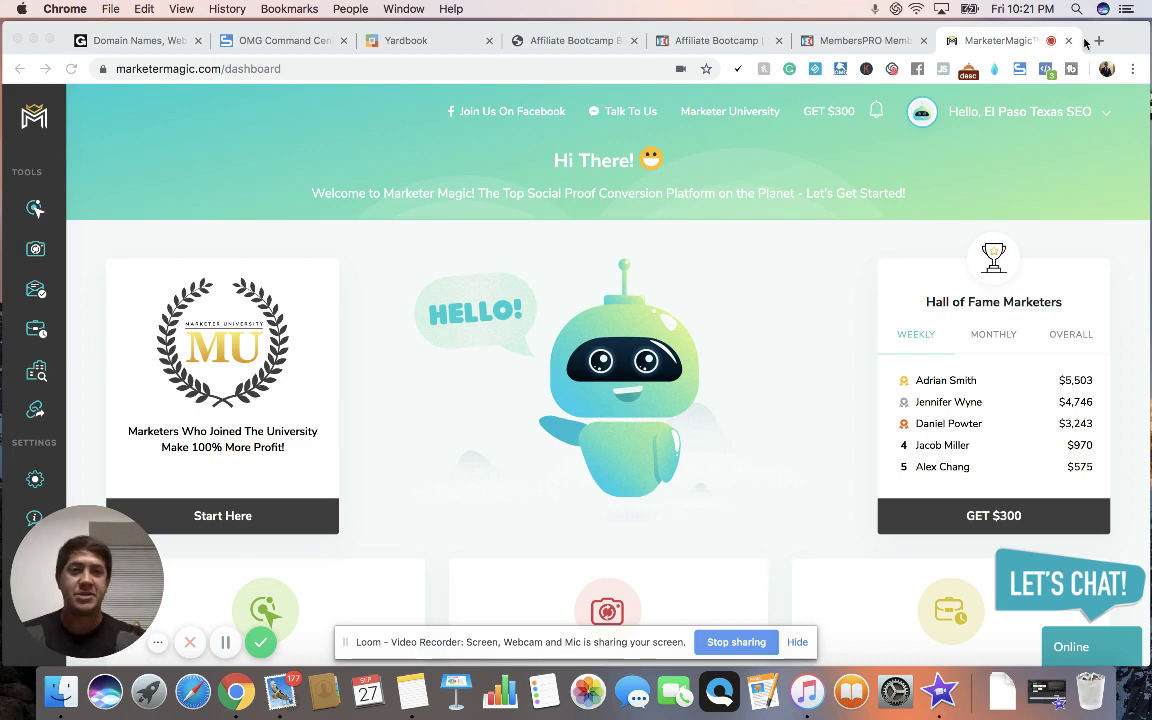
# Step: Open a new browser tab and try a web search for "plumbers el paso"
pyautogui.press('super+t')
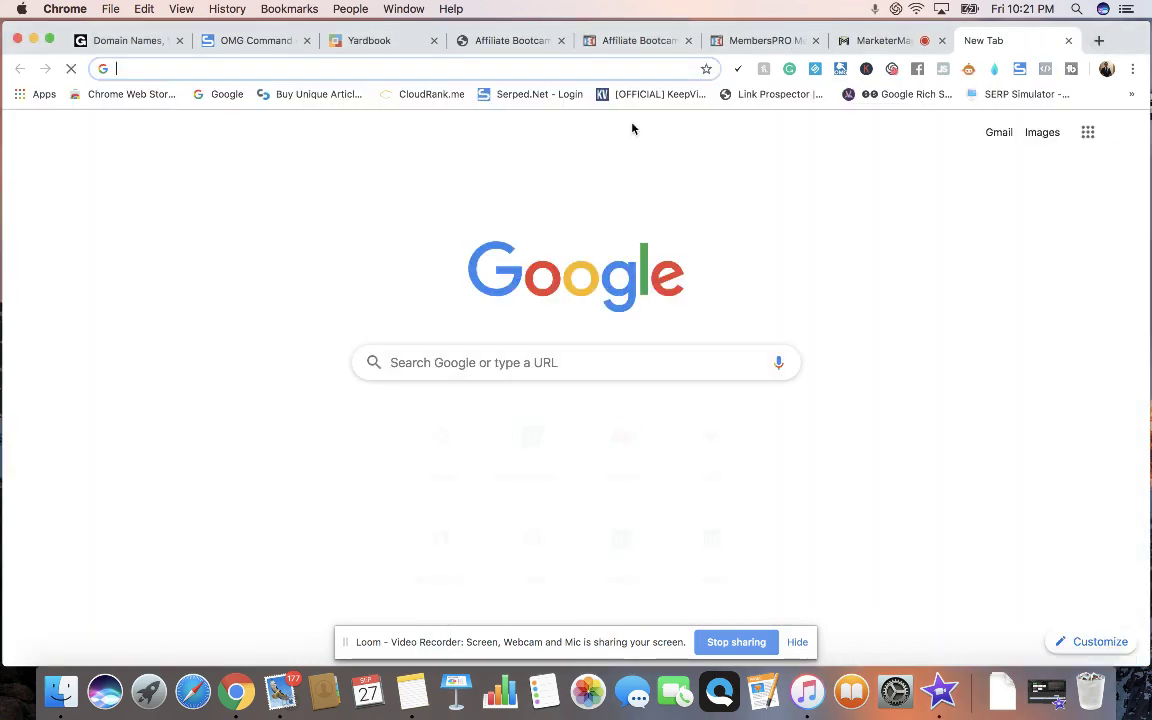
pyautogui.click(433, 360)
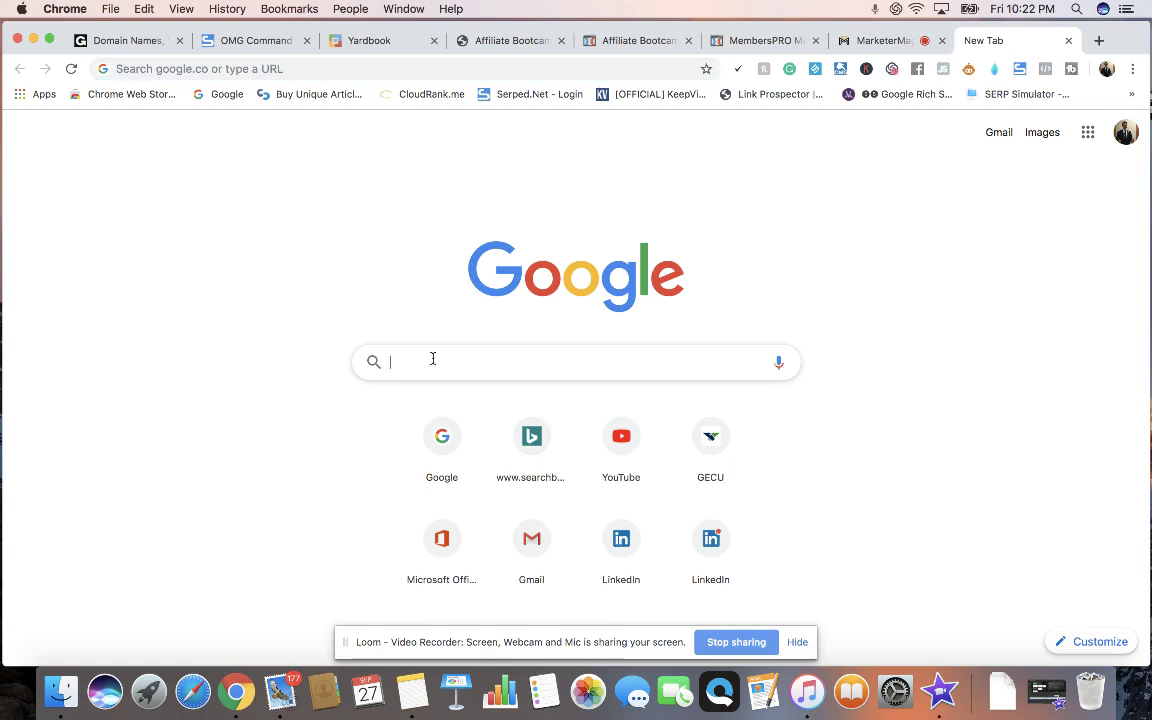
pyautogui.write('plub')
pyautogui.press('BackSpace')
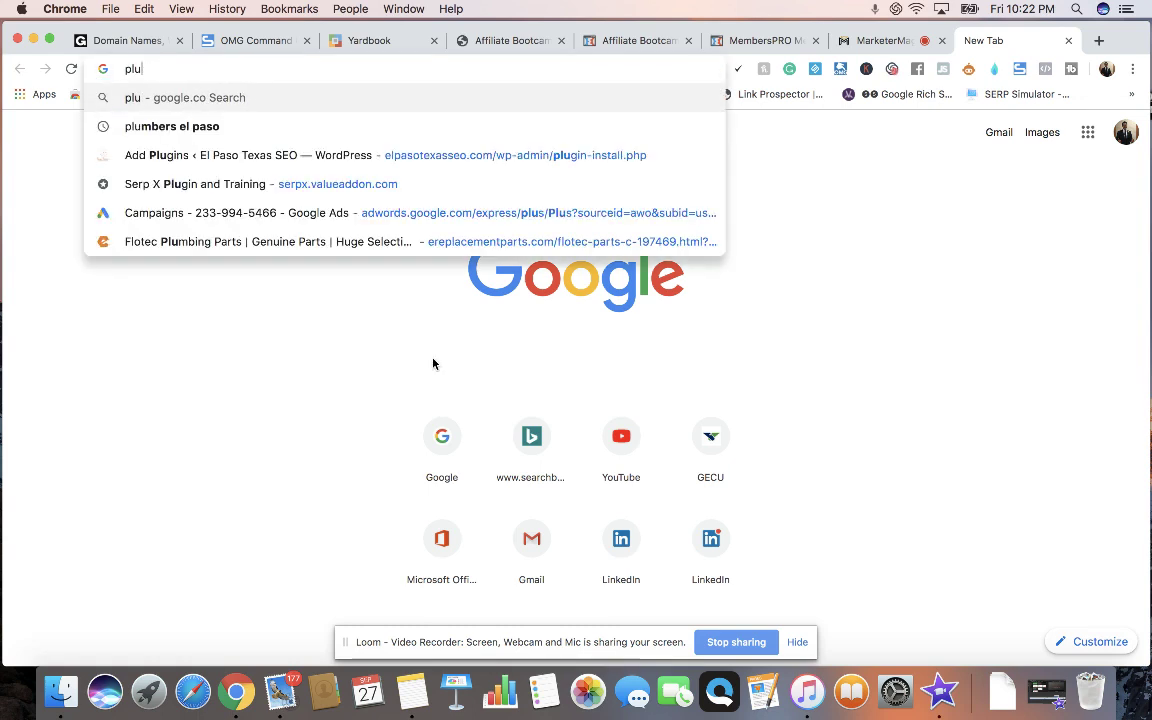
pyautogui.write('mbers el paso')
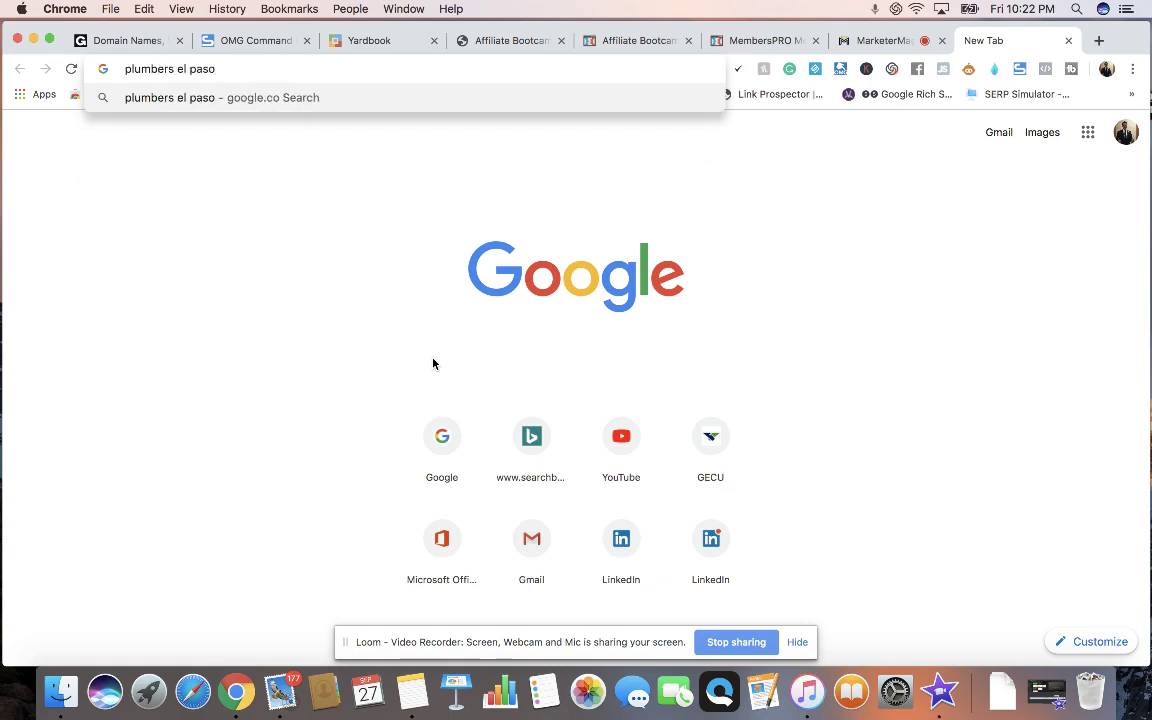
pyautogui.press('Return')
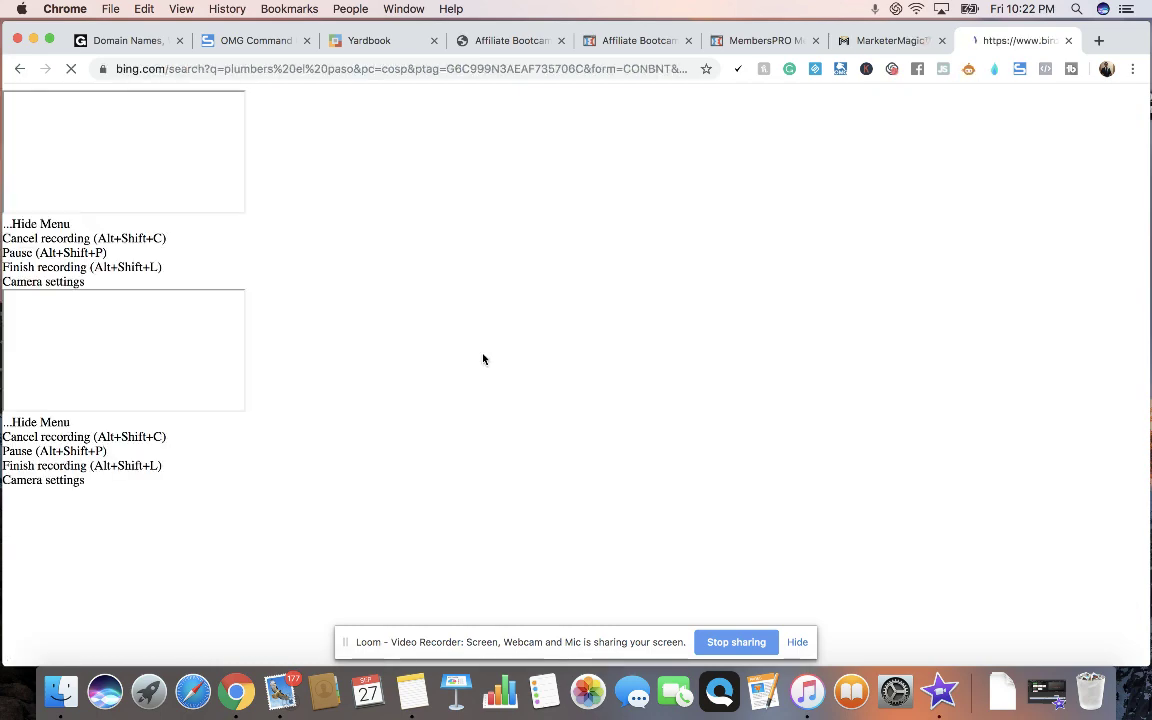
# Step: Go to google.com in the current tab
pyautogui.click(481, 67)
pyautogui.write('google.com')
pyautogui.press('Return')
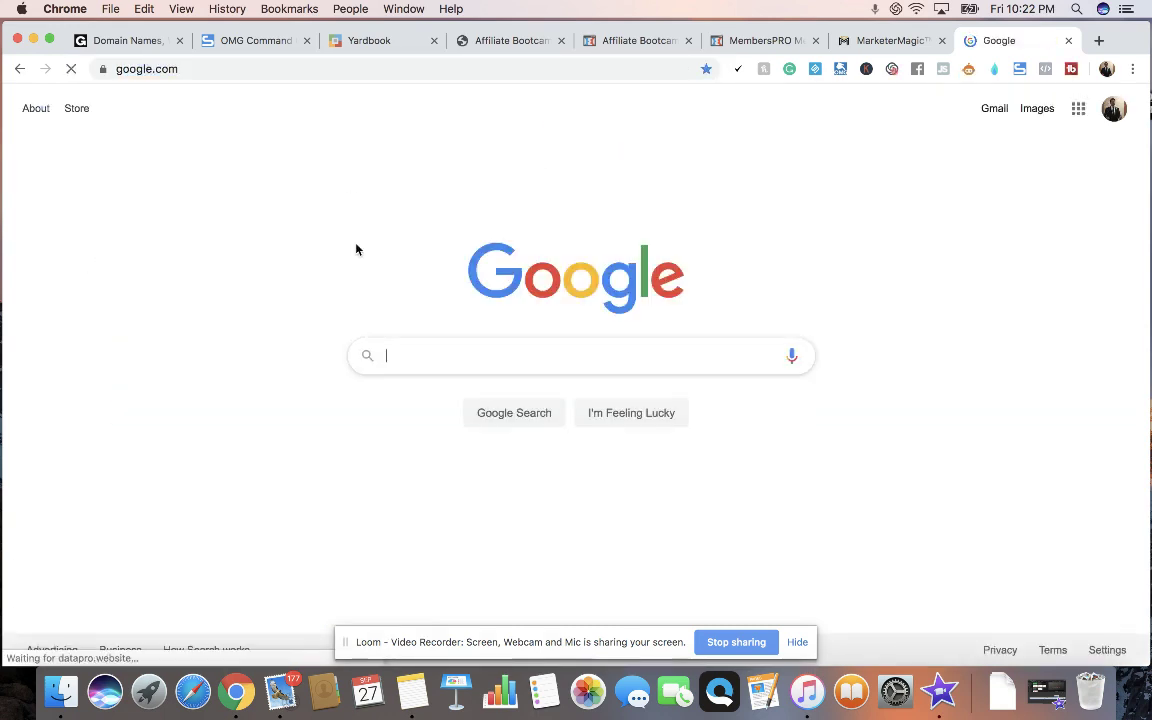
# Step: Search Google for "plumbers el paso"
pyautogui.write('plub')
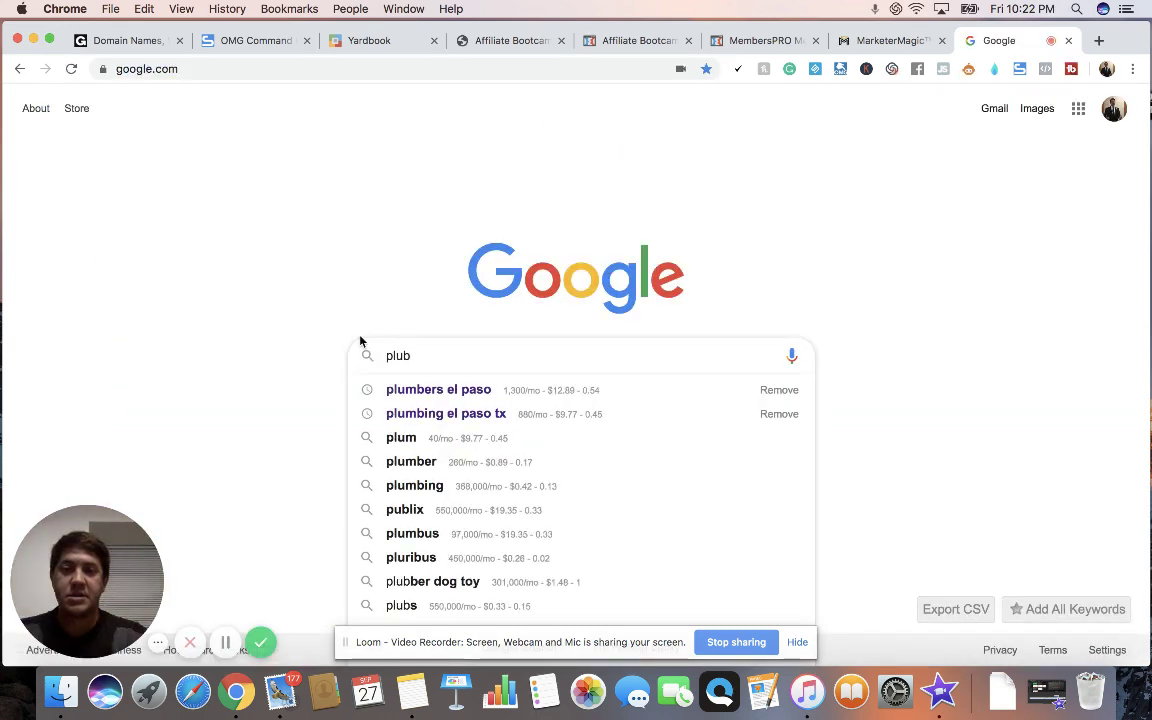
pyautogui.press('BackSpace')
pyautogui.write('mbers el')
pyautogui.write(' apaso')
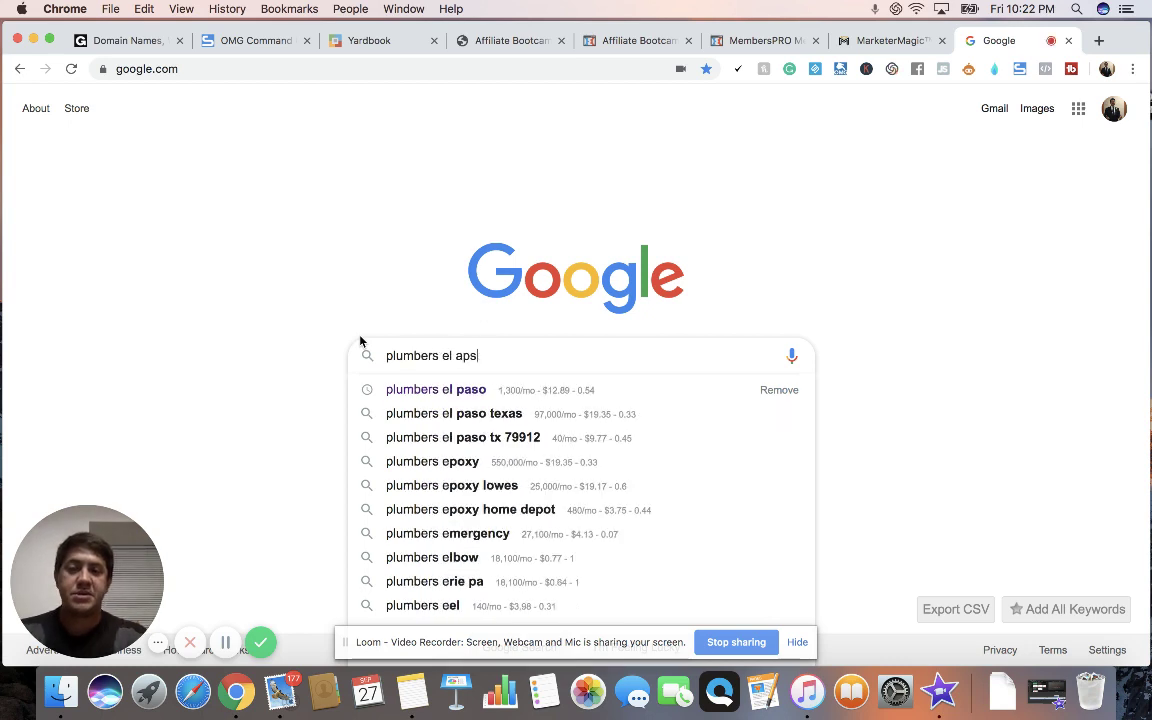
pyautogui.press('BackSpace')
pyautogui.press('BackSpace')
pyautogui.press('BackSpace')
pyautogui.press('BackSpace')
pyautogui.press('BackSpace')
pyautogui.write('paso')
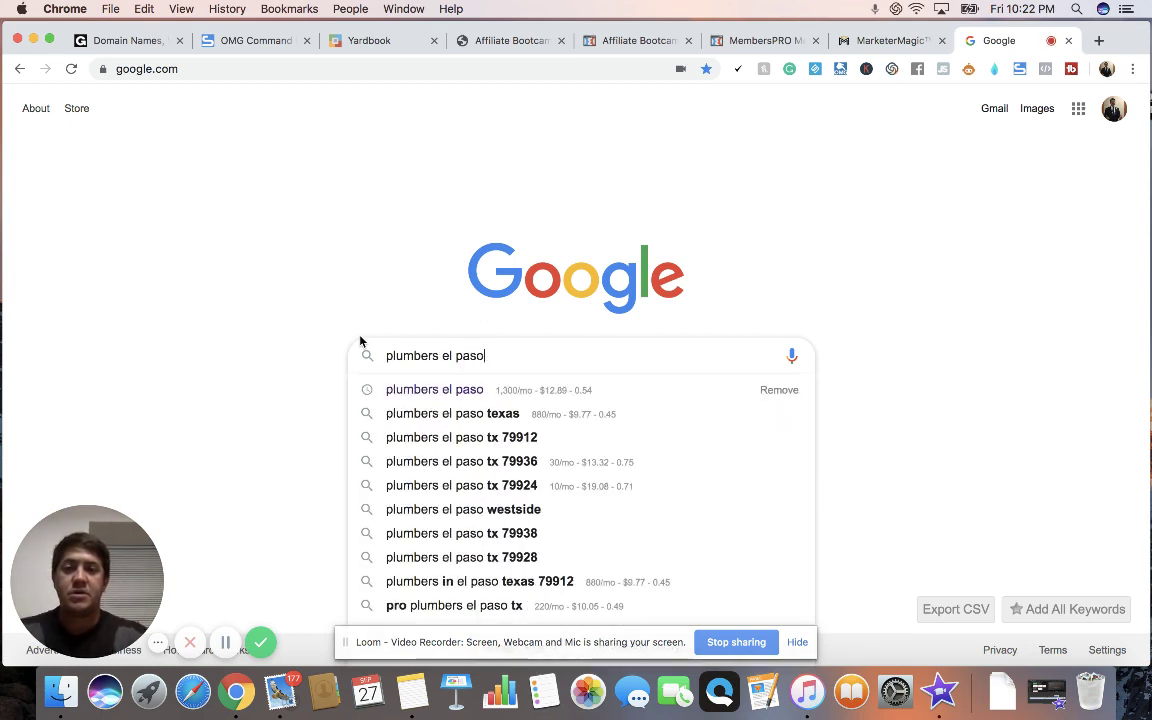
pyautogui.click(417, 390)
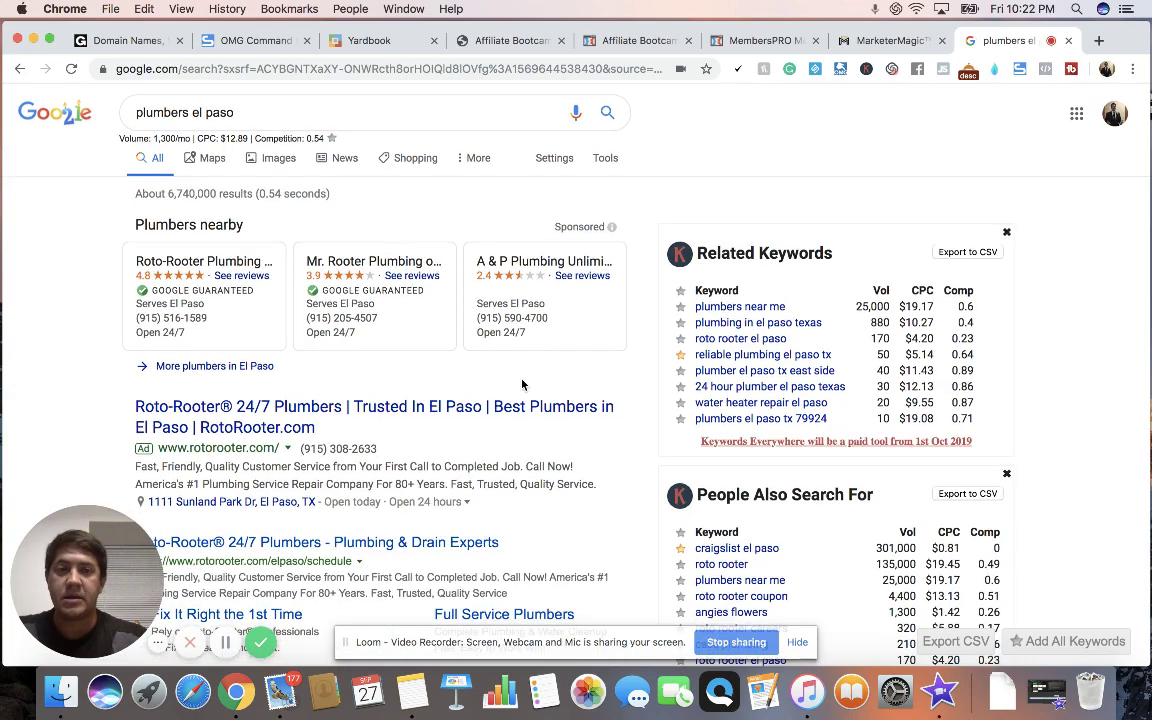
# Step: Open the Reliable Plumbing website from the organic results below the ads and directories in a new tab
pyautogui.scroll(-5, 521, 384)
pyautogui.scroll(-10, 521, 384)
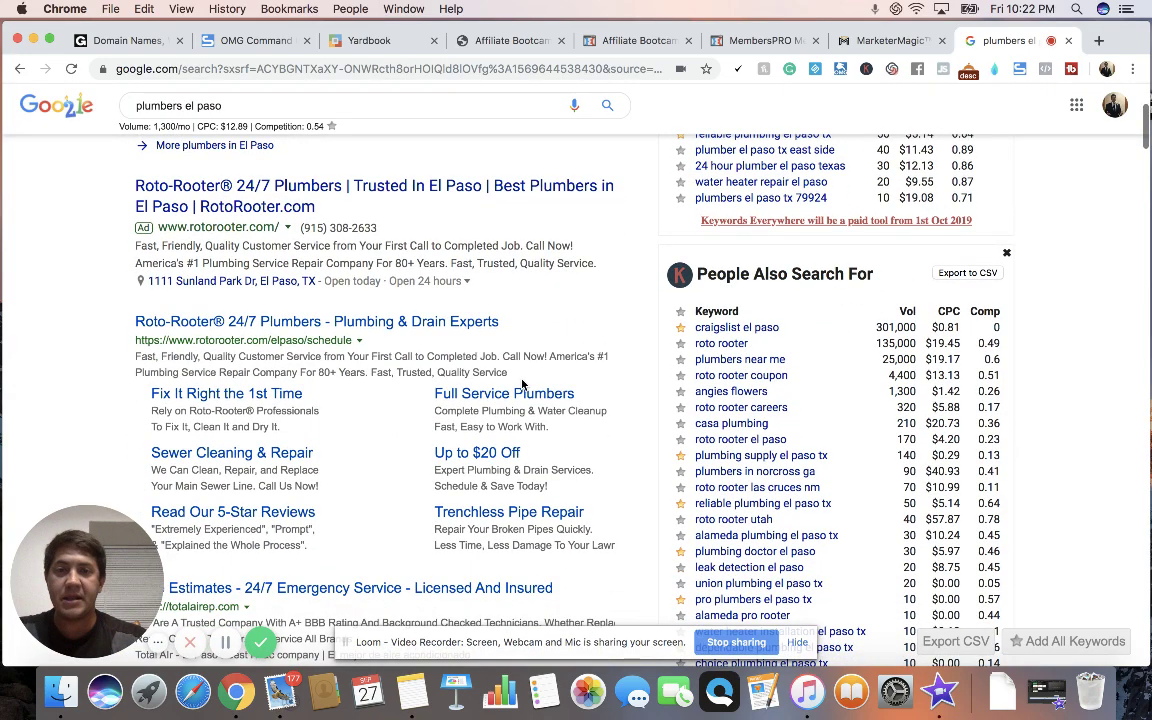
pyautogui.scroll(-15, 523, 386)
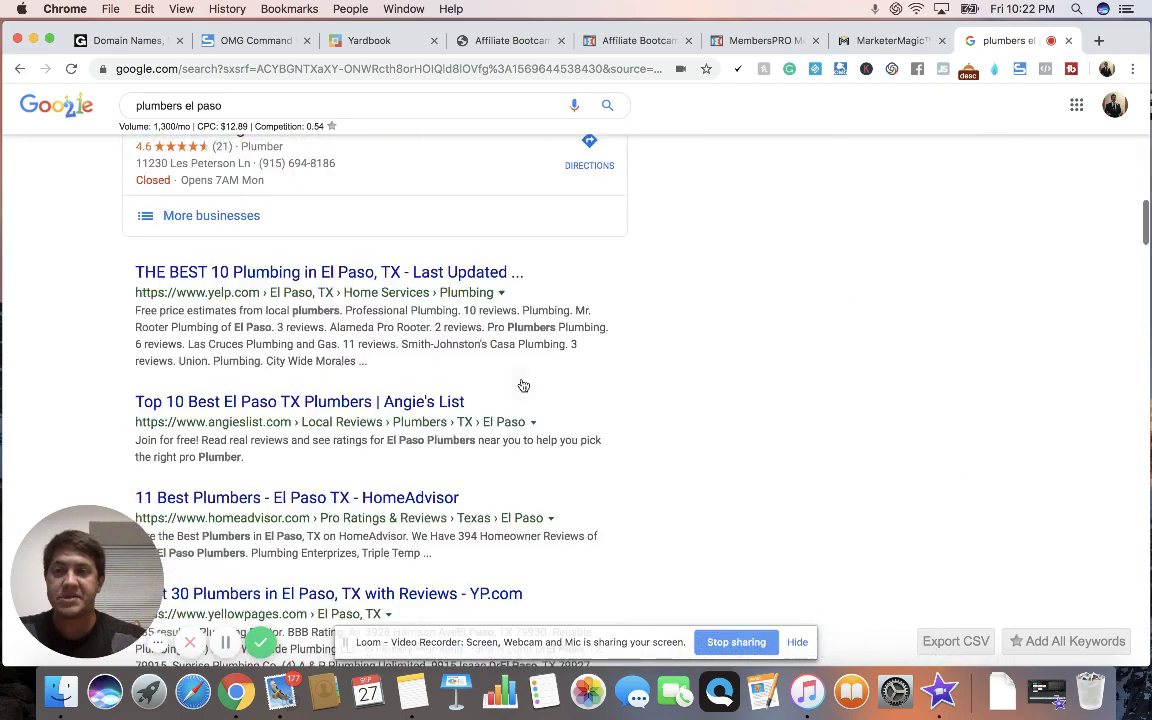
pyautogui.scroll(6, 523, 386)
pyautogui.scroll(1, 523, 386)
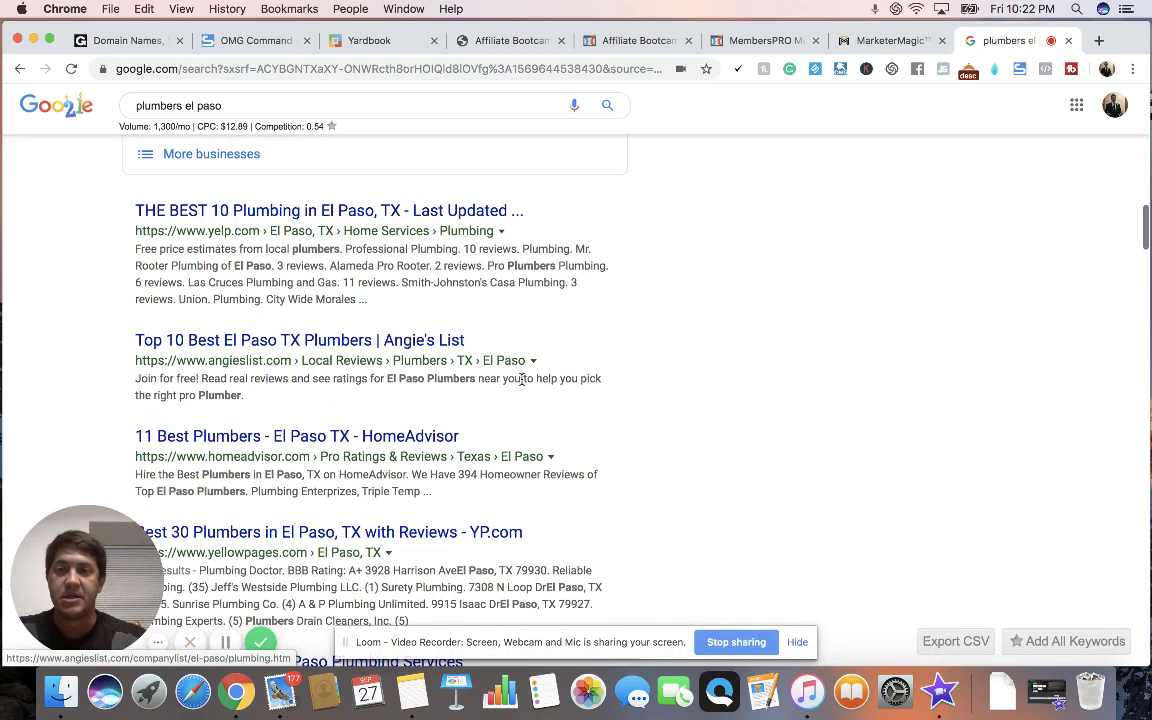
pyautogui.scroll(-5, 521, 380)
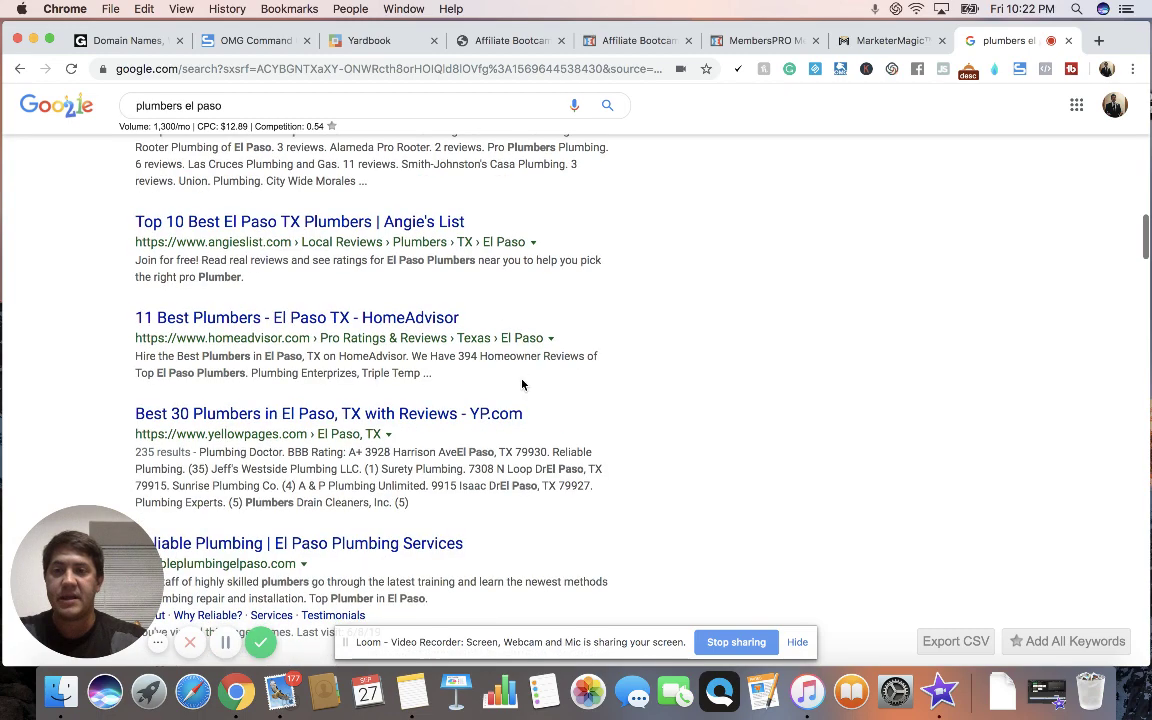
pyautogui.scroll(-5, 522, 384)
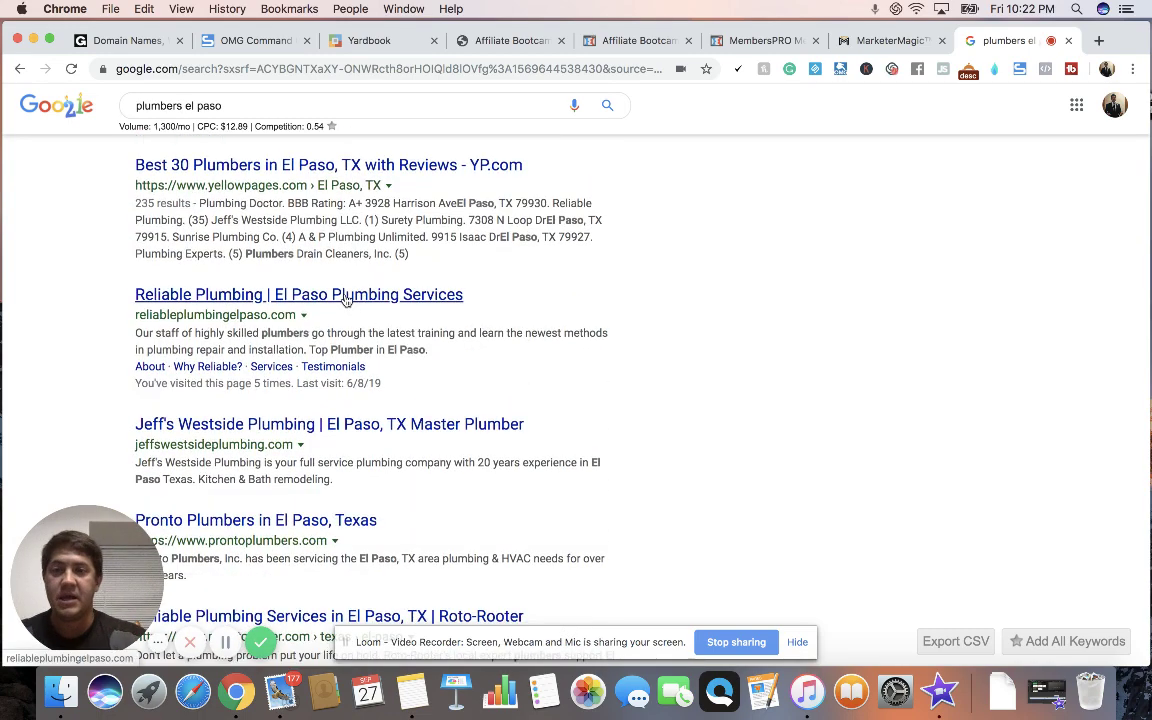
pyautogui.rightClick(346, 297)
pyautogui.click(364, 302)
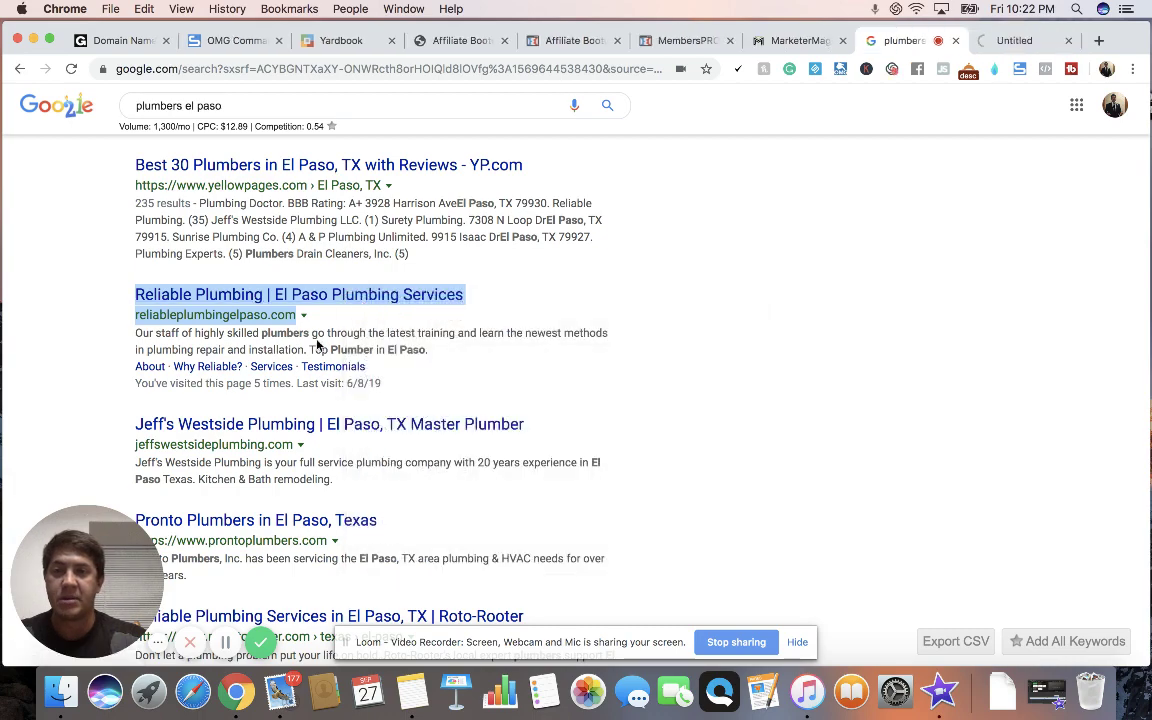
# Step: Open the Jeff's Westside Plumbing search result in a new tab
pyautogui.scroll(-3, 275, 295)
pyautogui.rightClick(273, 291)
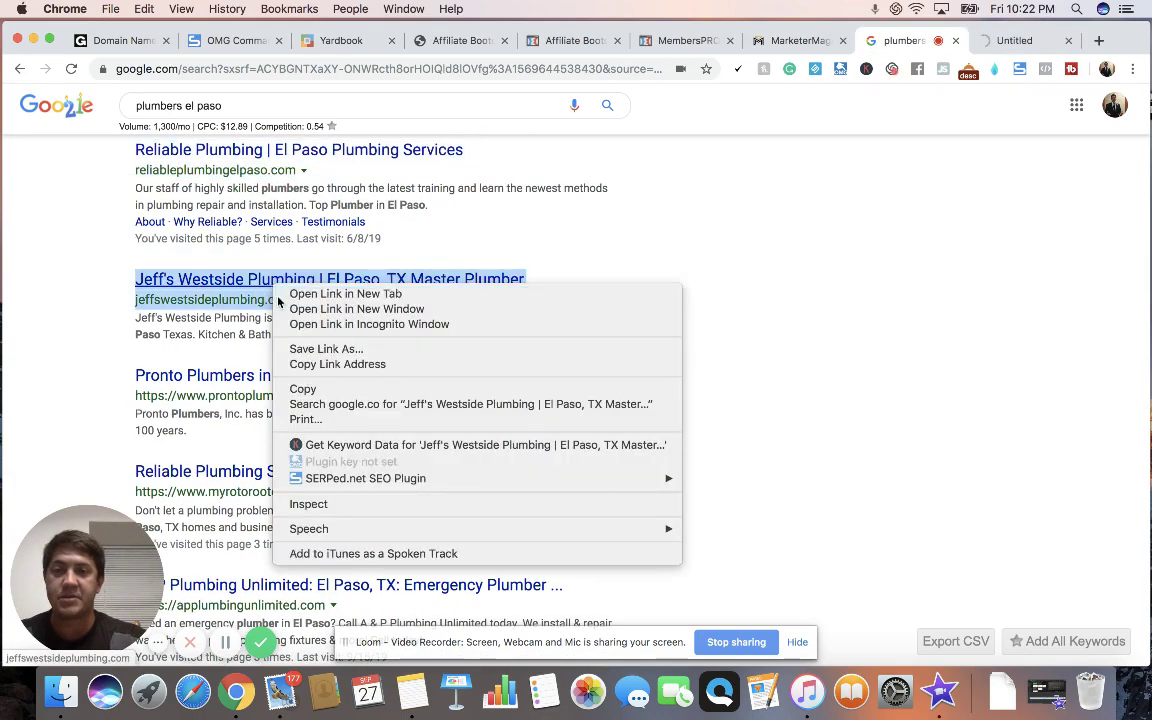
pyautogui.click(290, 294)
# Step: Open the lower-ranked Gibby's Plumbing Co. and plumbers915.com search results in separate new tabs
pyautogui.scroll(-3, 278, 302)
pyautogui.scroll(-5, 278, 302)
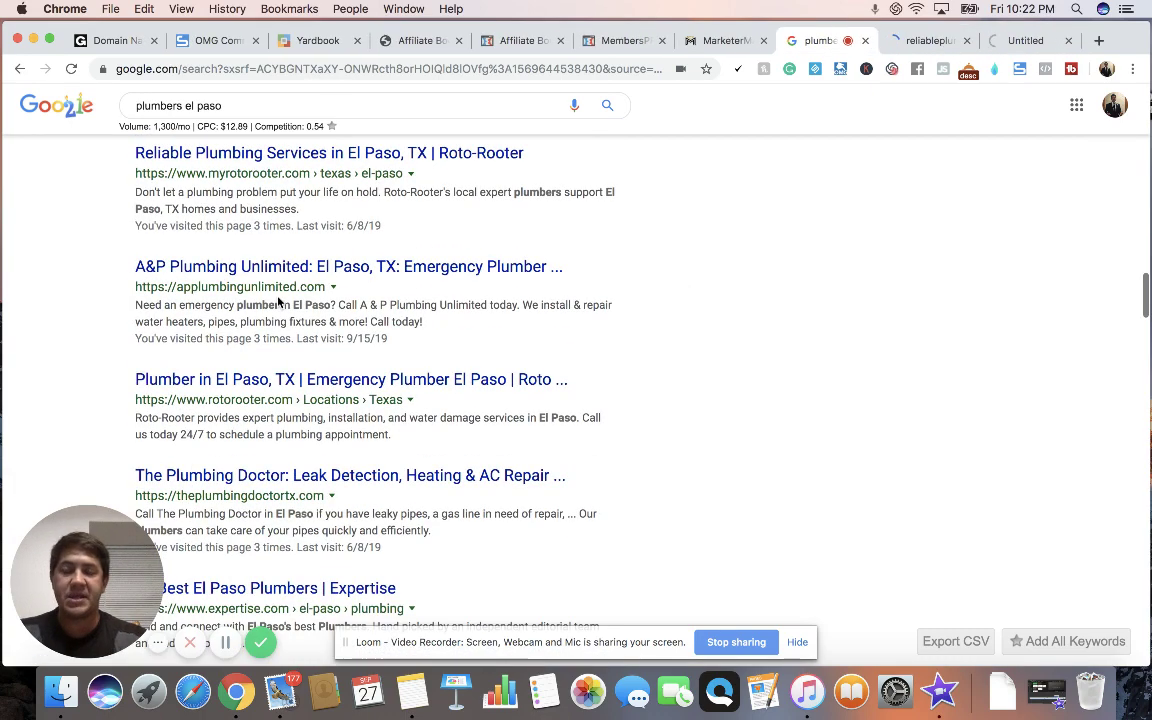
pyautogui.scroll(-1, 280, 302)
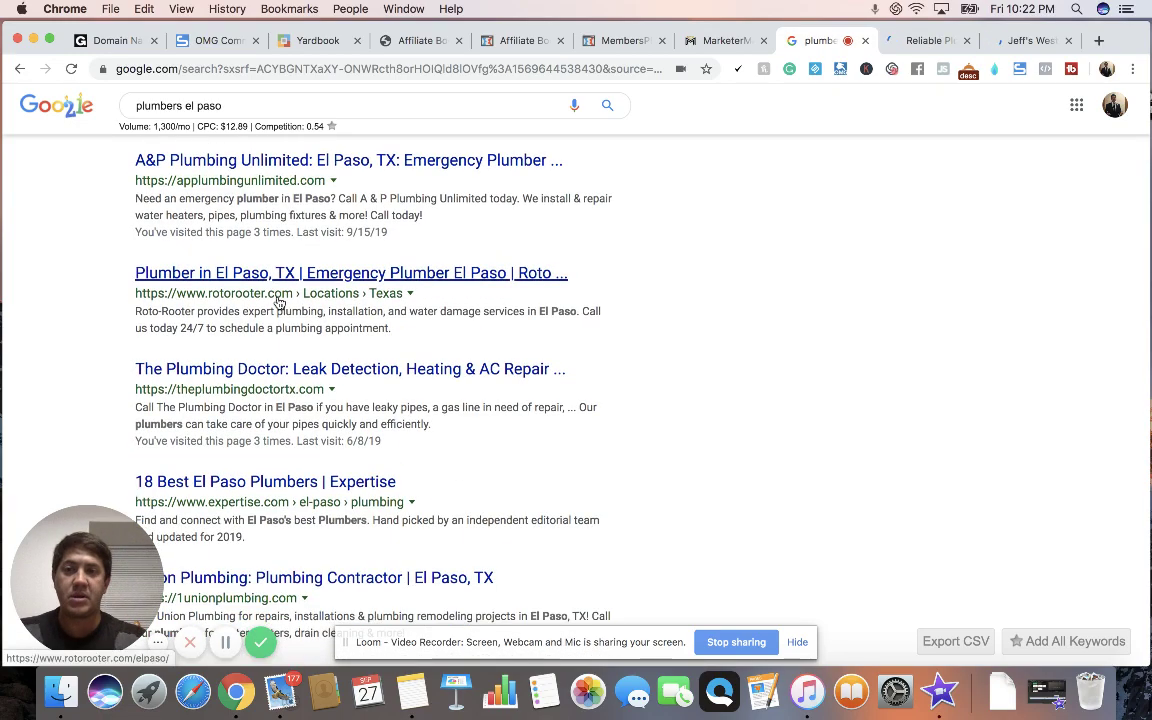
pyautogui.scroll(-4, 280, 302)
pyautogui.scroll(-10, 280, 302)
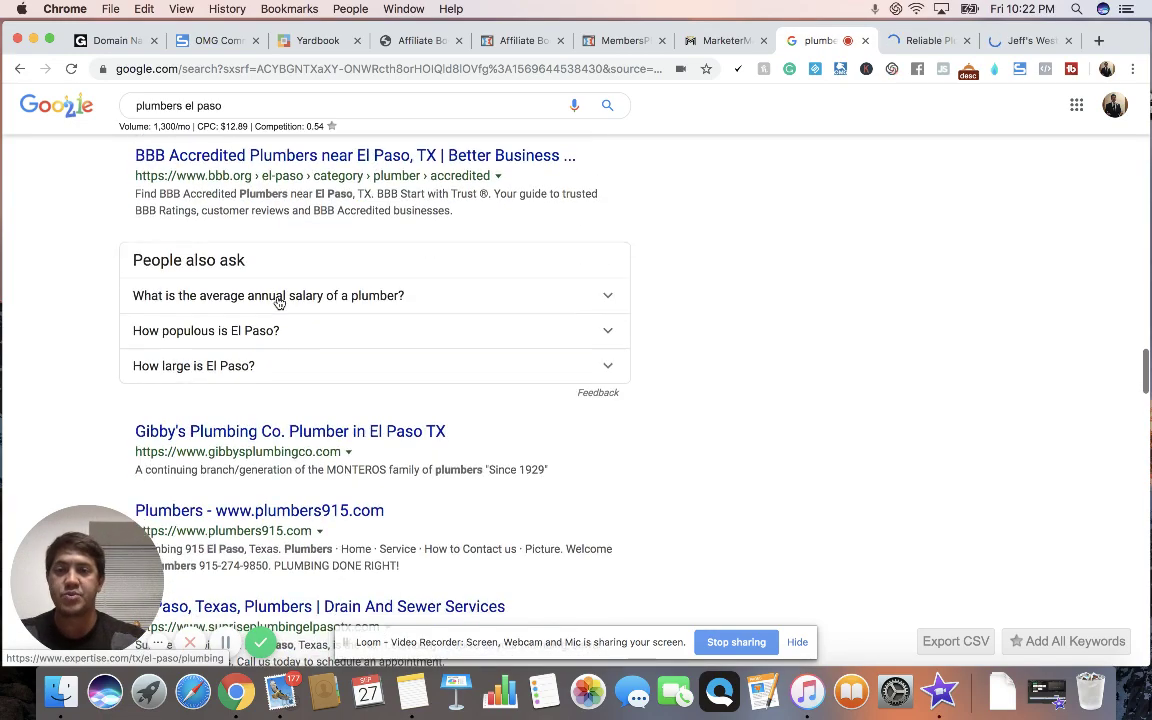
pyautogui.scroll(-15, 280, 303)
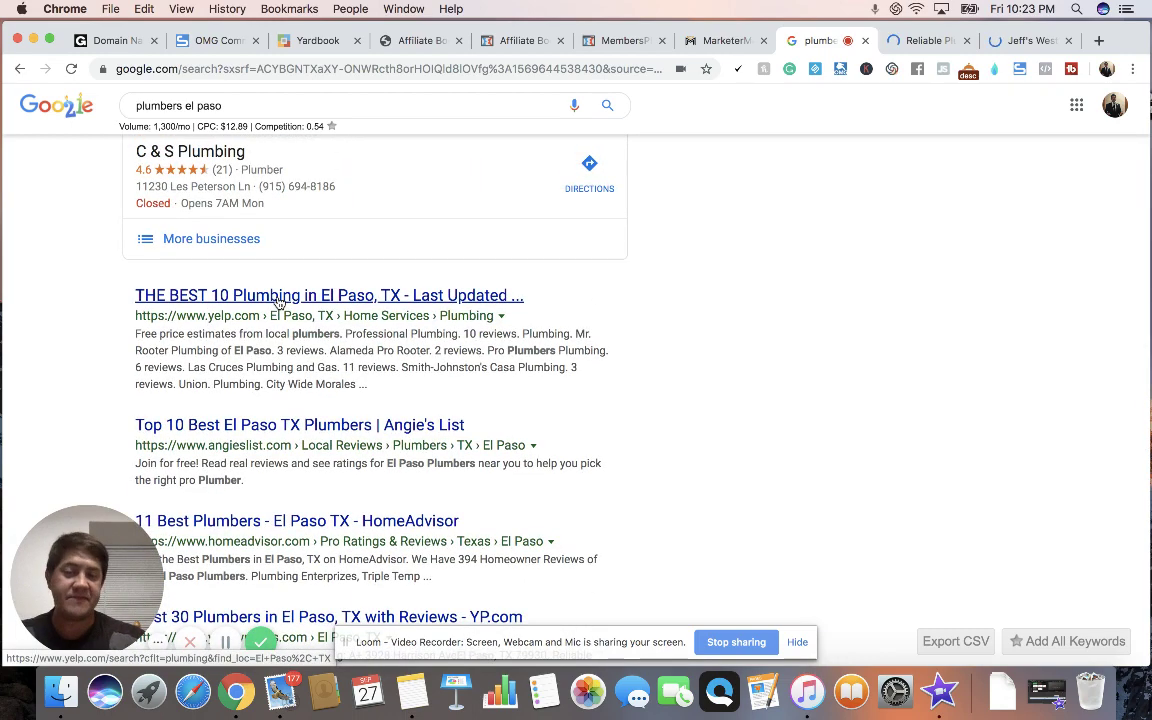
pyautogui.scroll(-15, 278, 302)
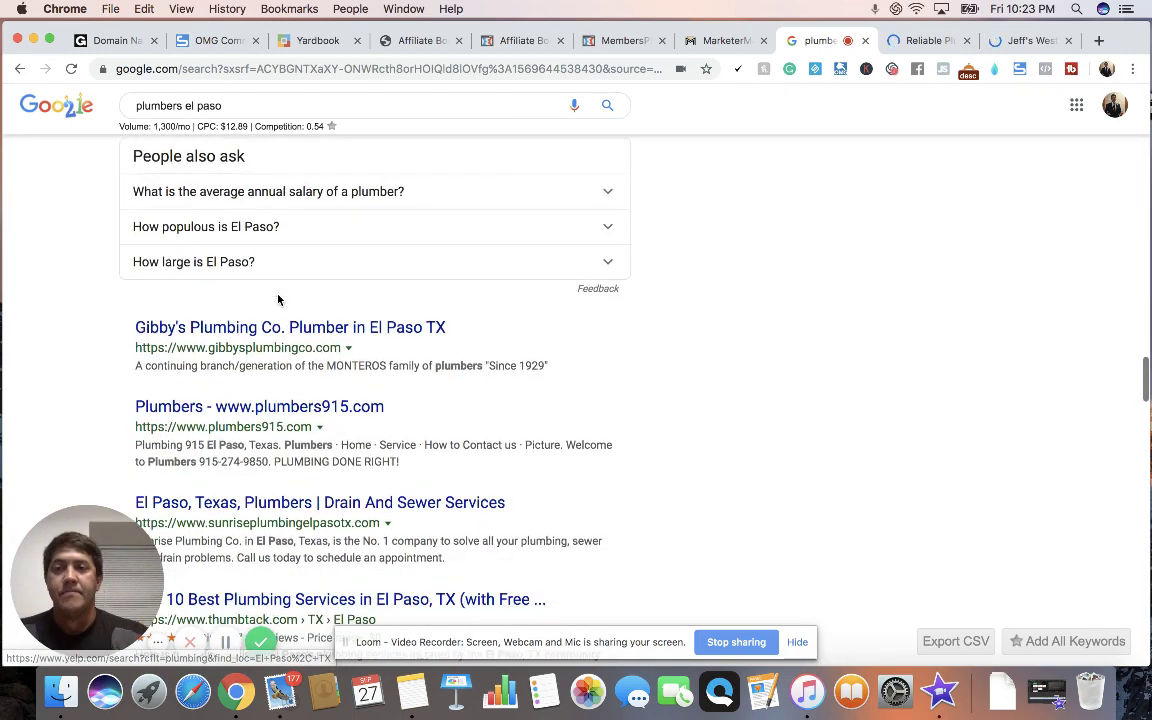
pyautogui.rightClick(267, 327)
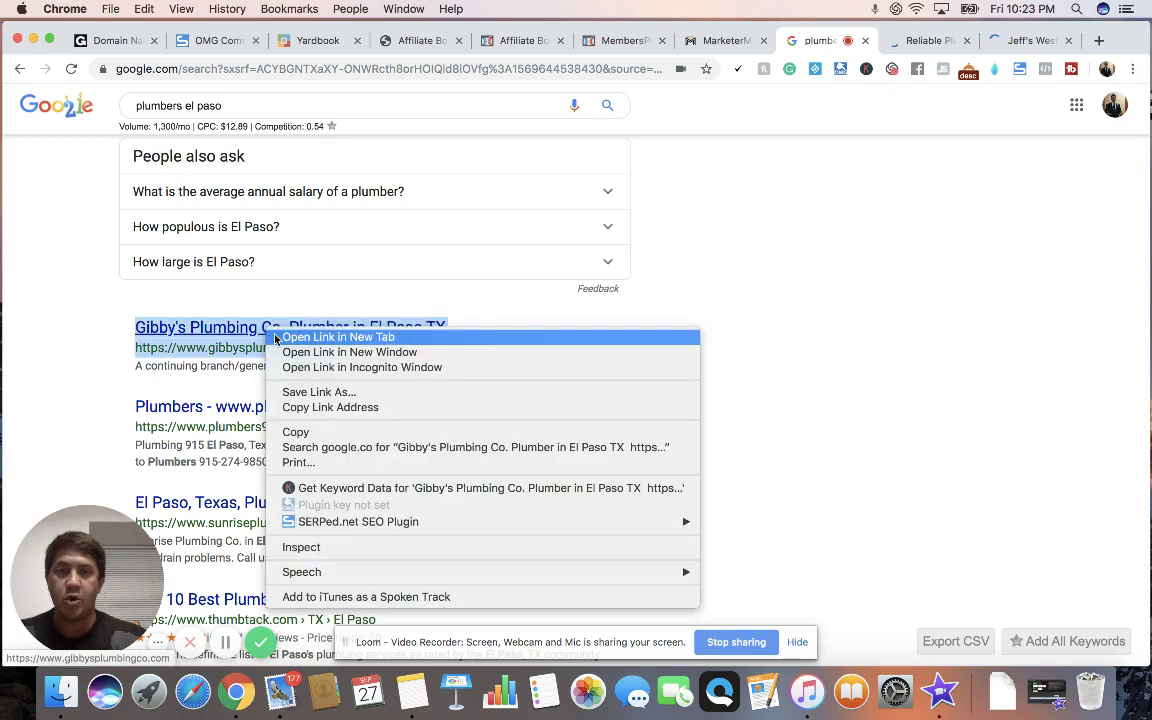
pyautogui.click(285, 334)
pyautogui.rightClick(268, 409)
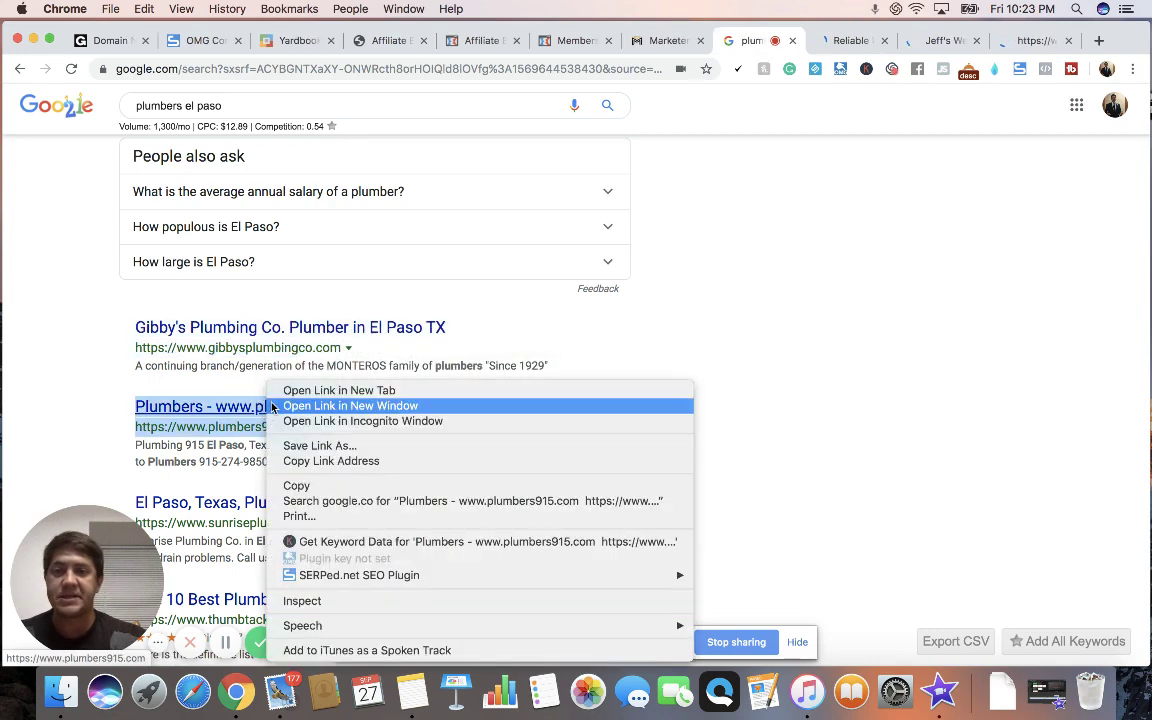
pyautogui.click(275, 394)
# Step: Open the Rheem "Best Water Heating Plumbers in El Paso, TX" search result in a new tab
pyautogui.scroll(-10, 275, 396)
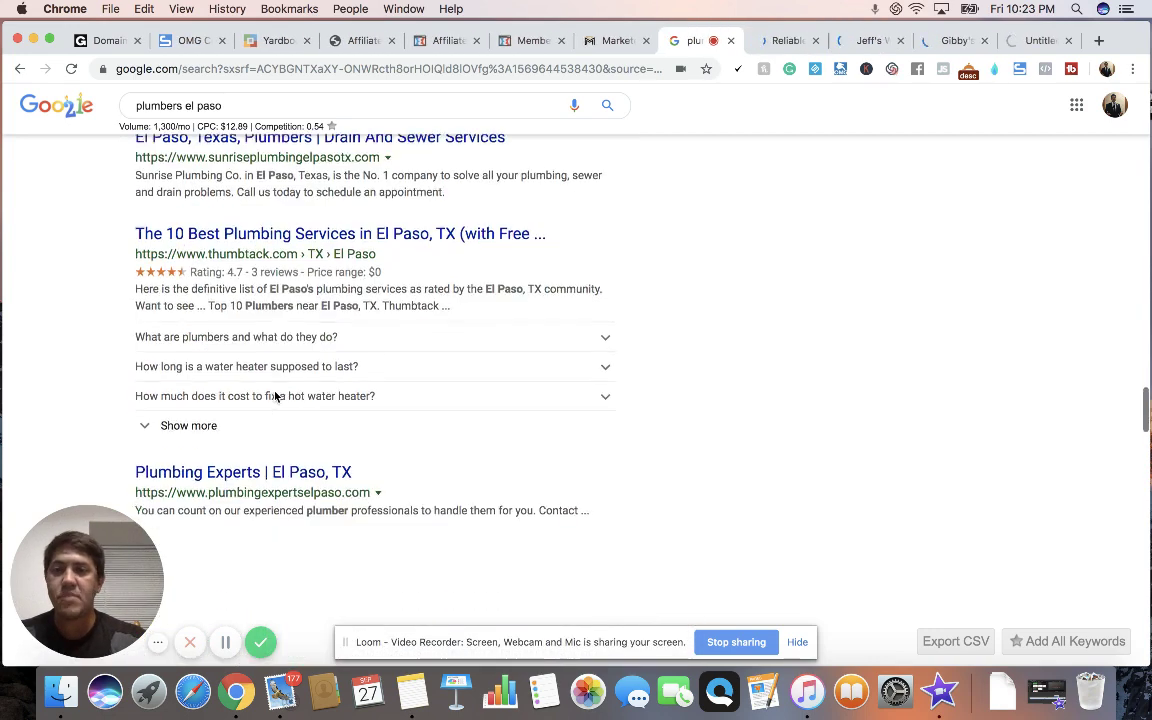
pyautogui.scroll(-8, 275, 396)
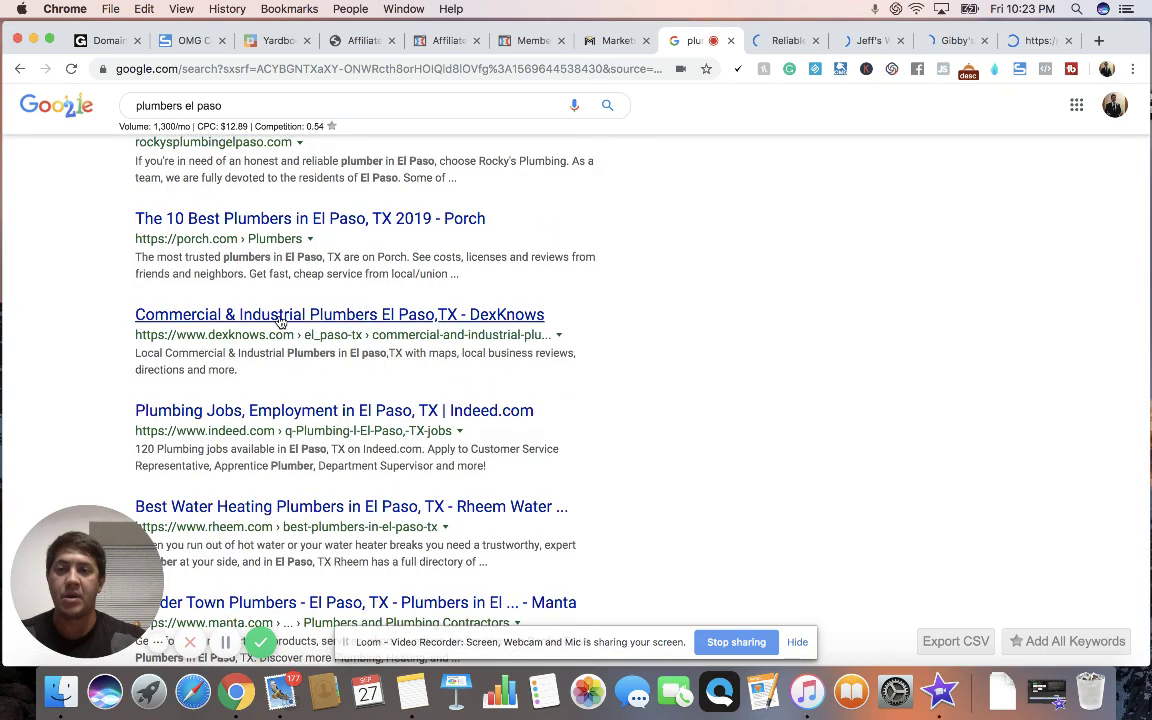
pyautogui.scroll(-3, 281, 320)
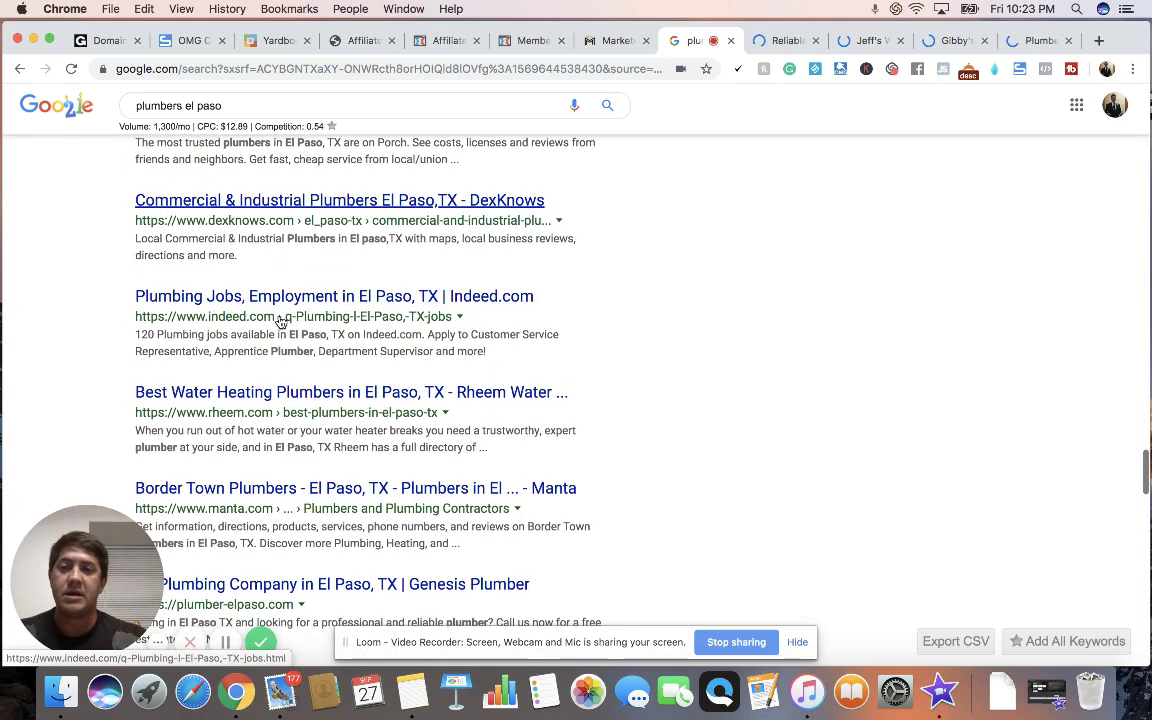
pyautogui.rightClick(283, 392)
pyautogui.click(295, 395)
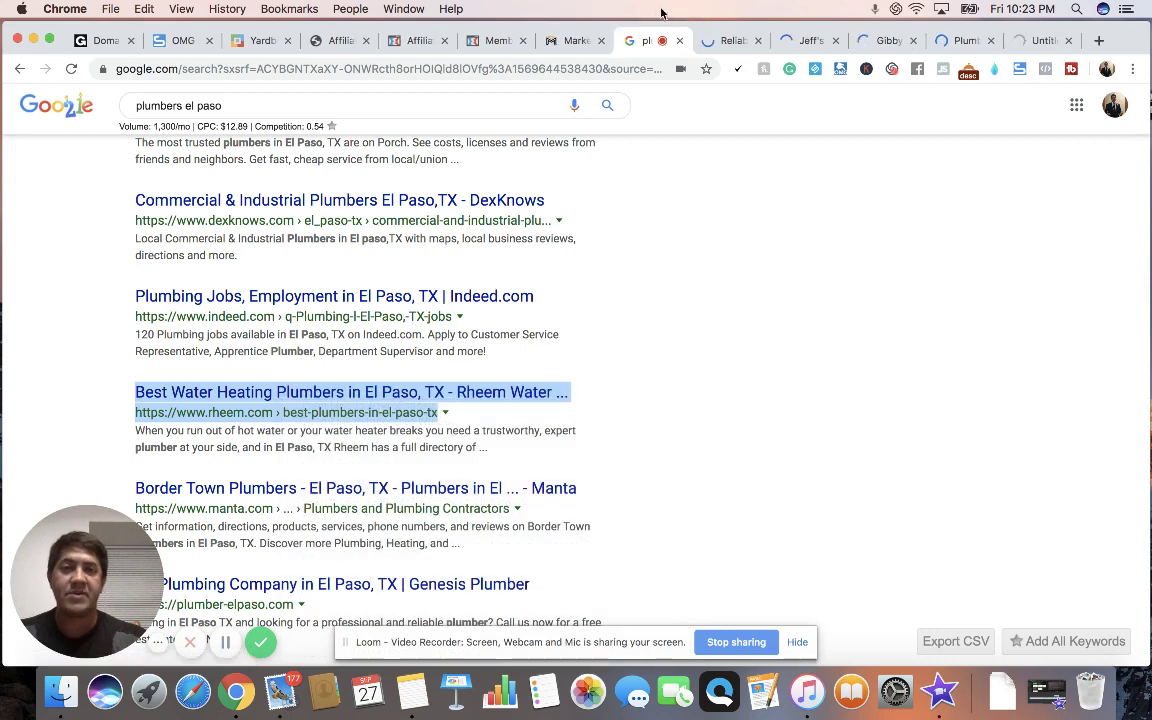
# Step: Examine the Reliable Plumbing website from its home banner down to the contact form
pyautogui.click(704, 40)
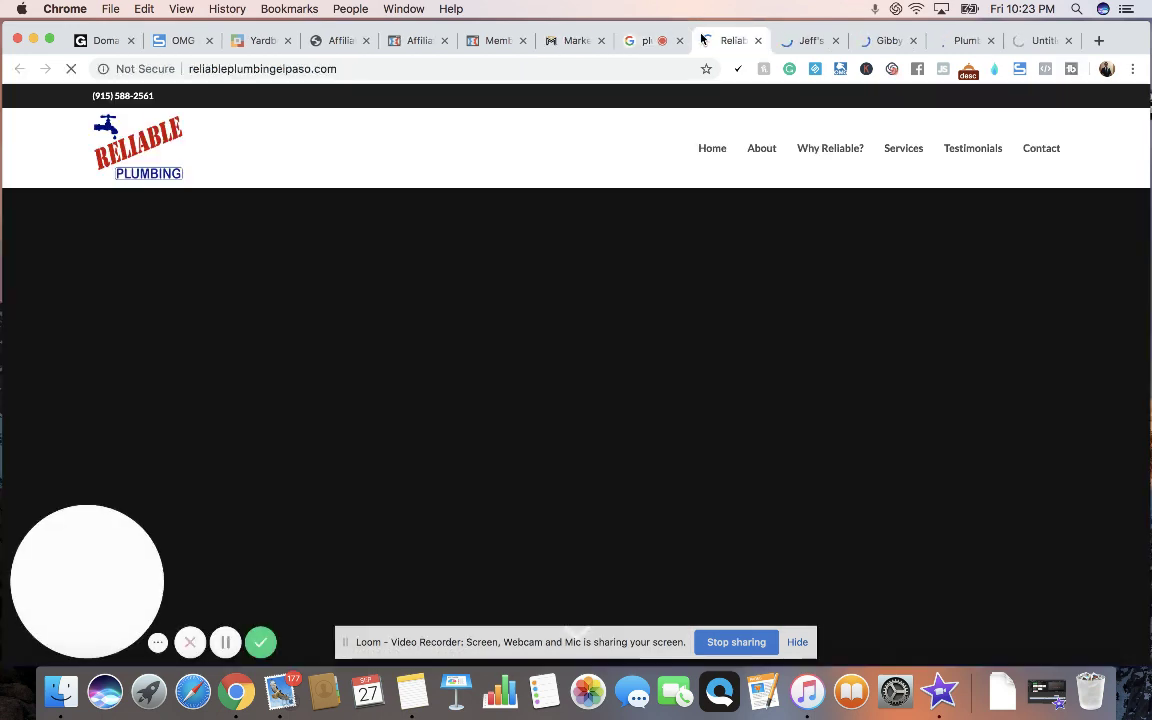
pyautogui.click(792, 42)
pyautogui.click(862, 41)
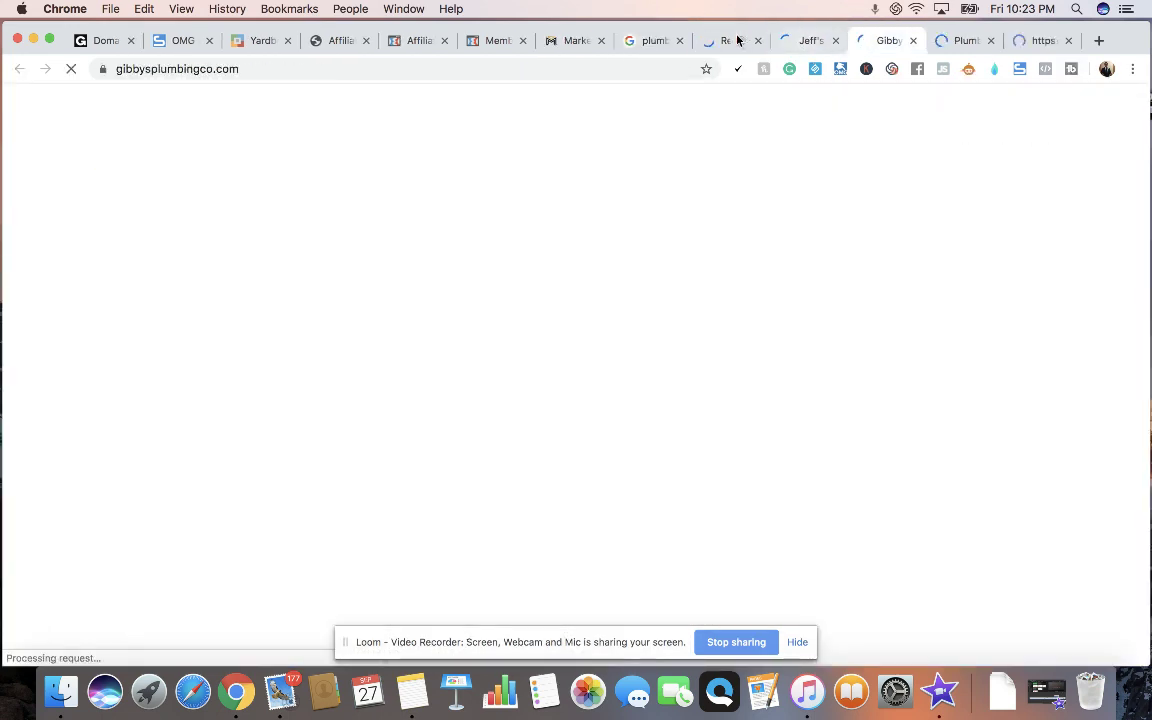
pyautogui.click(717, 41)
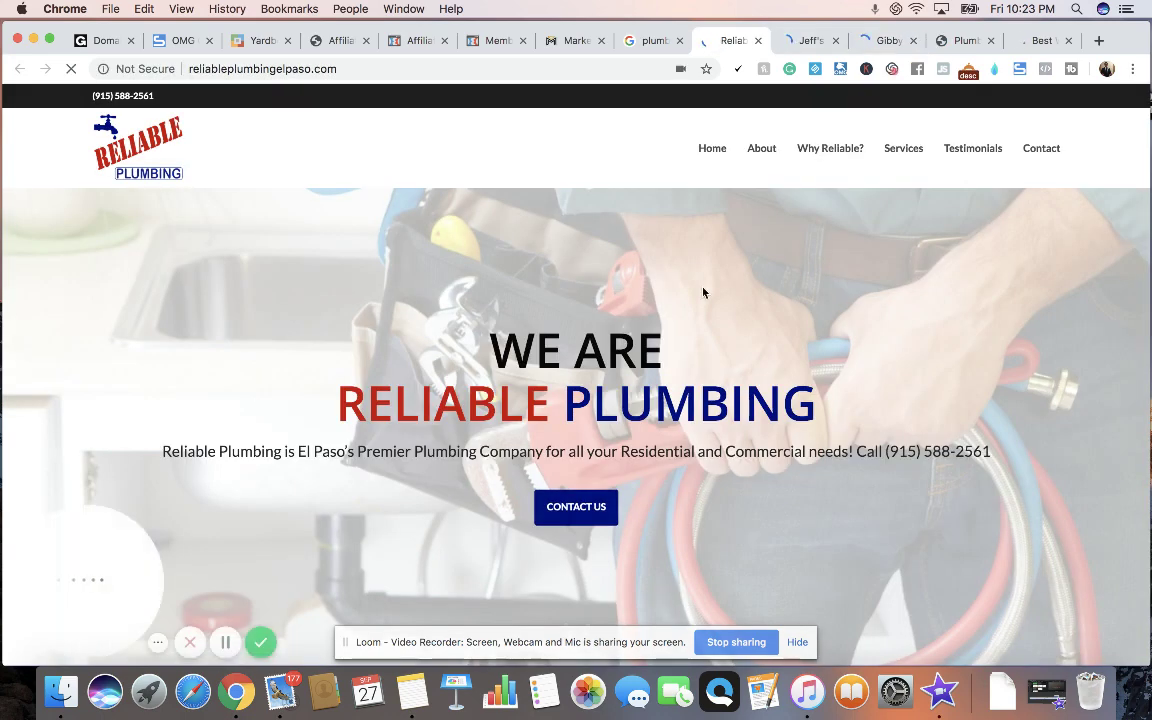
pyautogui.scroll(-5, 702, 290)
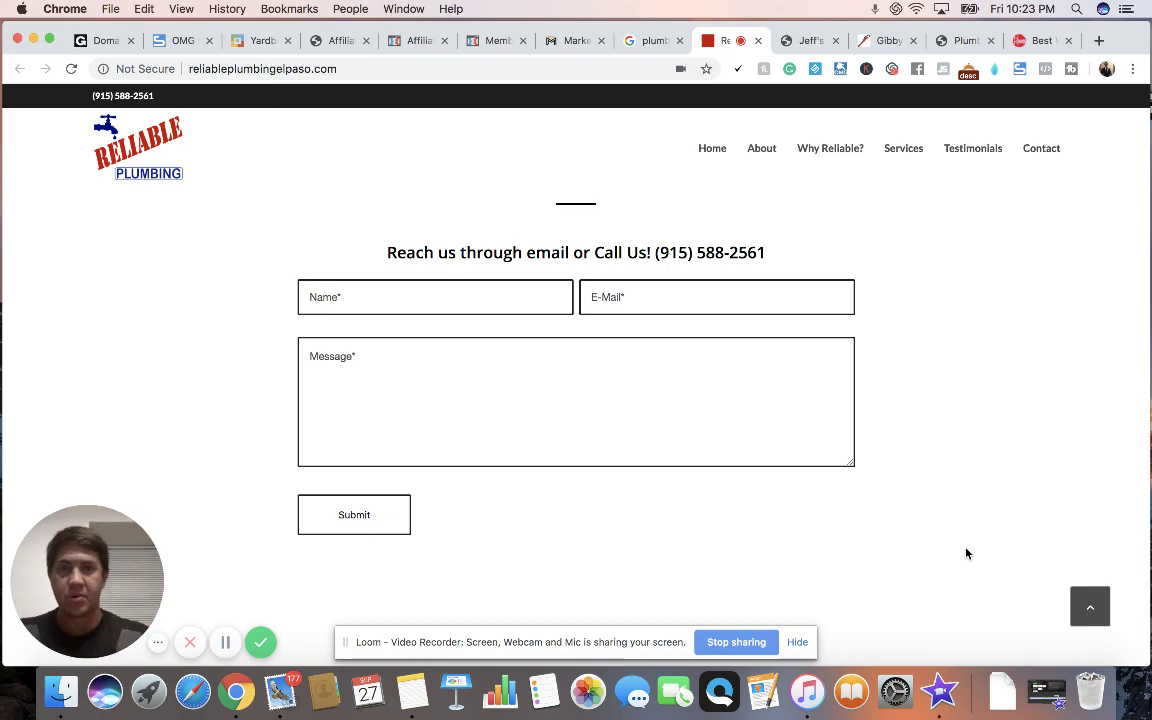
# Step: Review the Jeff's Westside Plumbing home page down to its footer and return to the page header
pyautogui.click(806, 41)
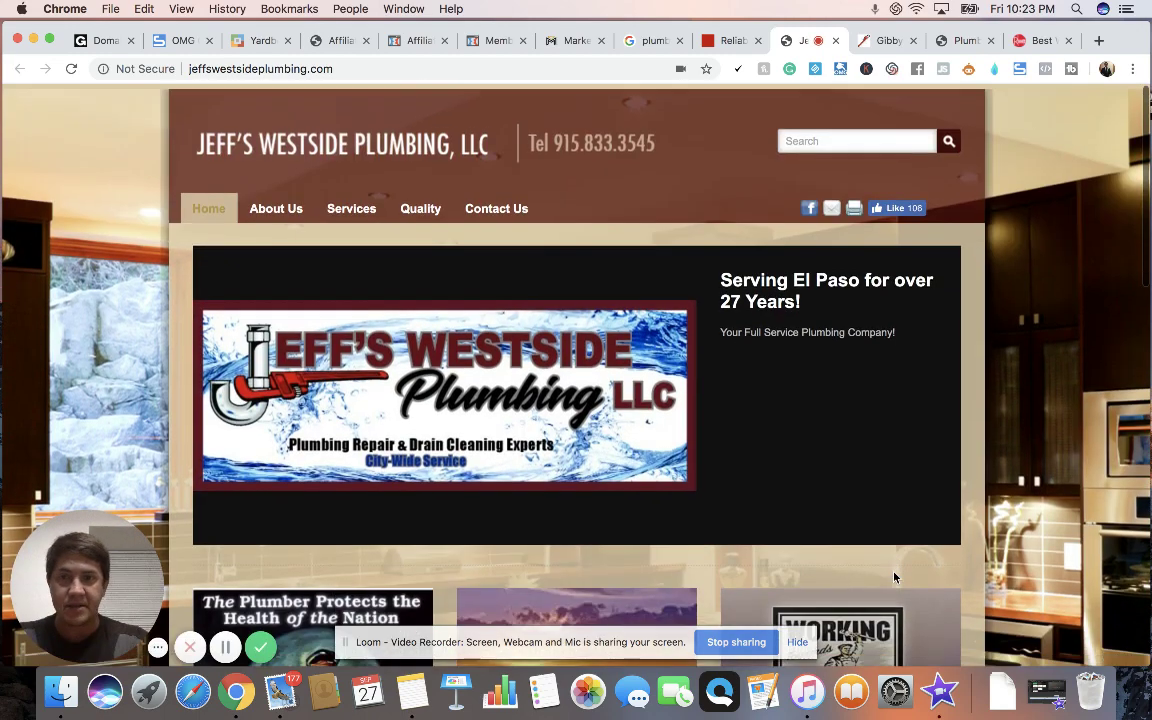
pyautogui.scroll(-15, 895, 577)
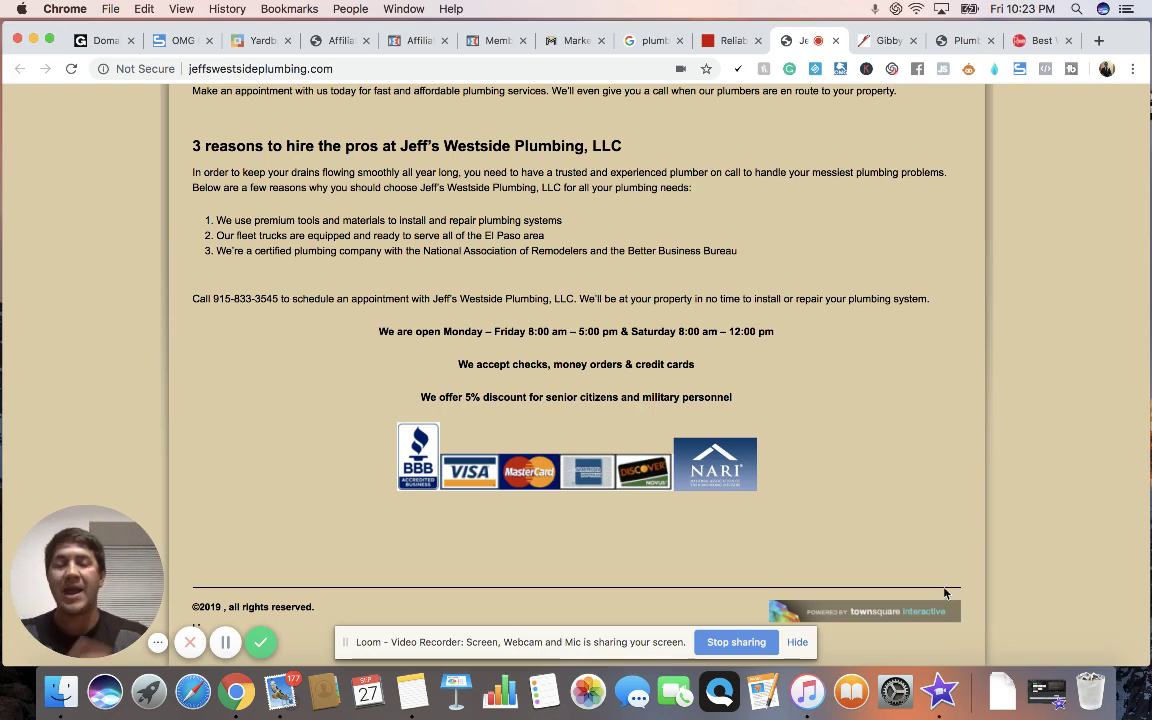
pyautogui.scroll(15, 928, 516)
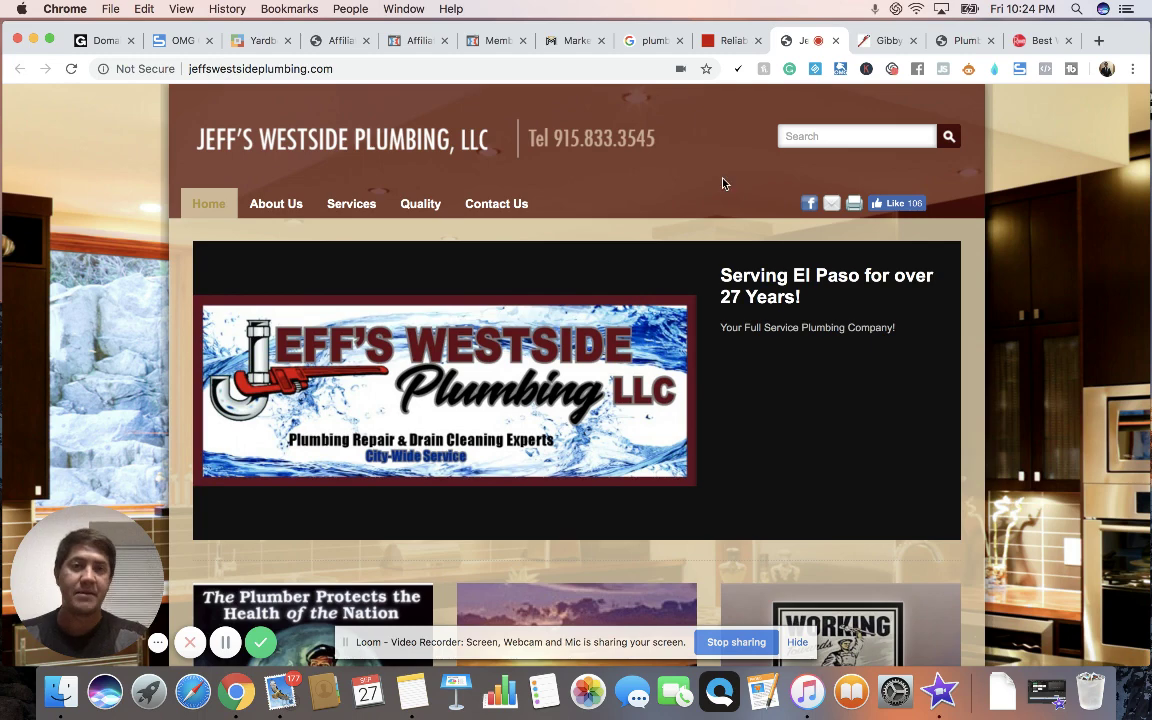
# Step: View the Gibby's Plumbing Company home page and review the Reliable Plumbing website from its contact form back up to the home banner
pyautogui.click(836, 41)
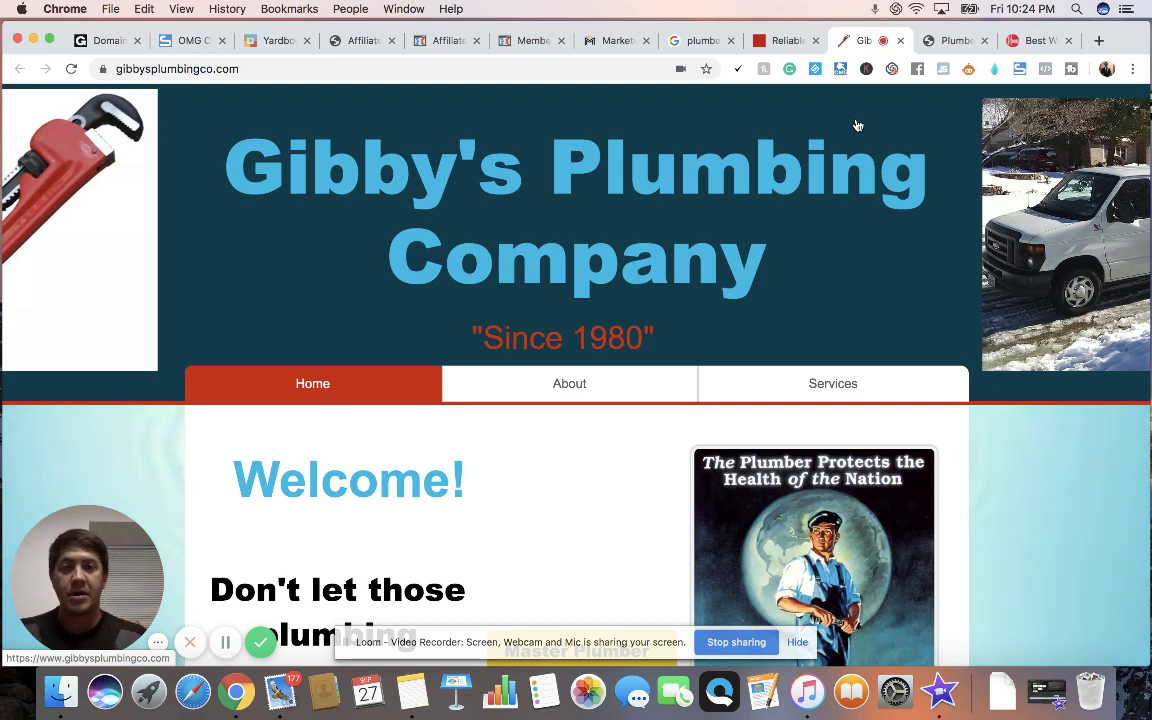
pyautogui.click(787, 41)
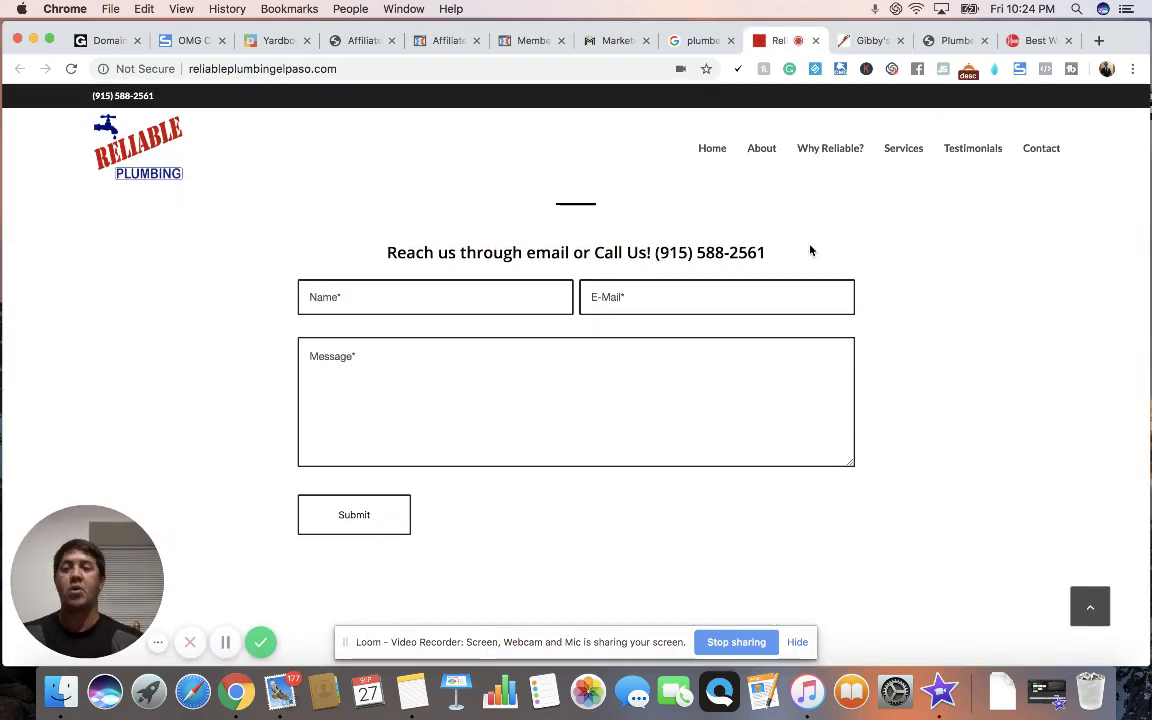
pyautogui.scroll(20, 810, 250)
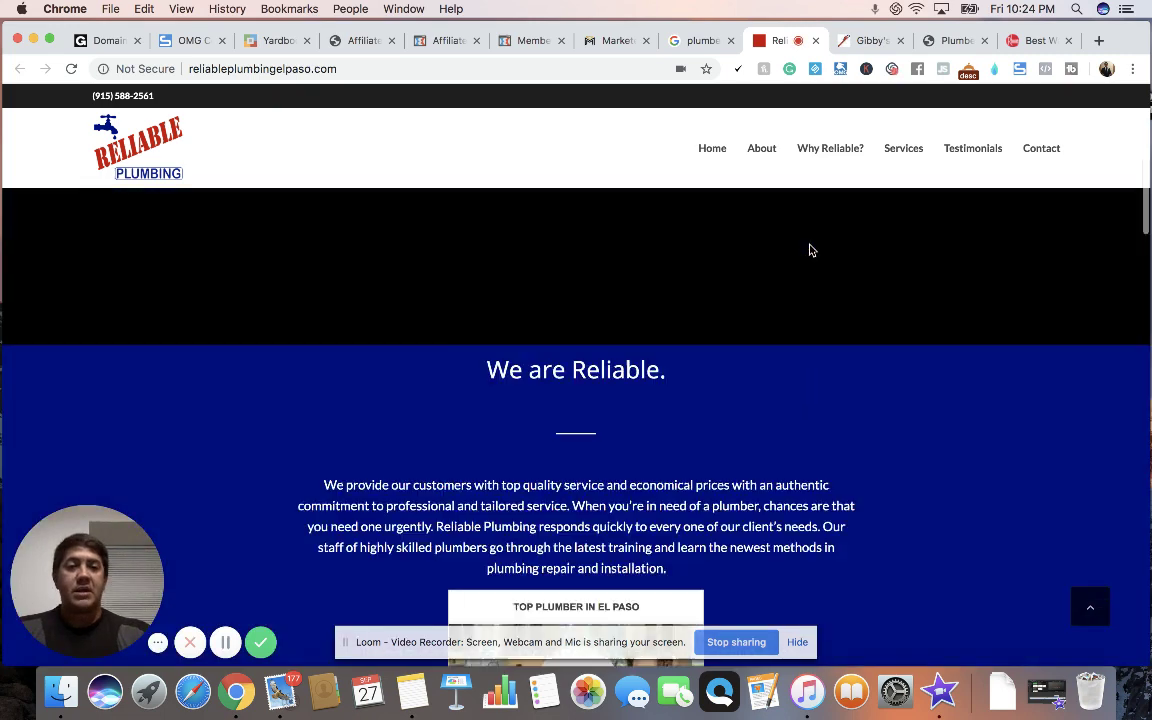
pyautogui.scroll(-20, 810, 250)
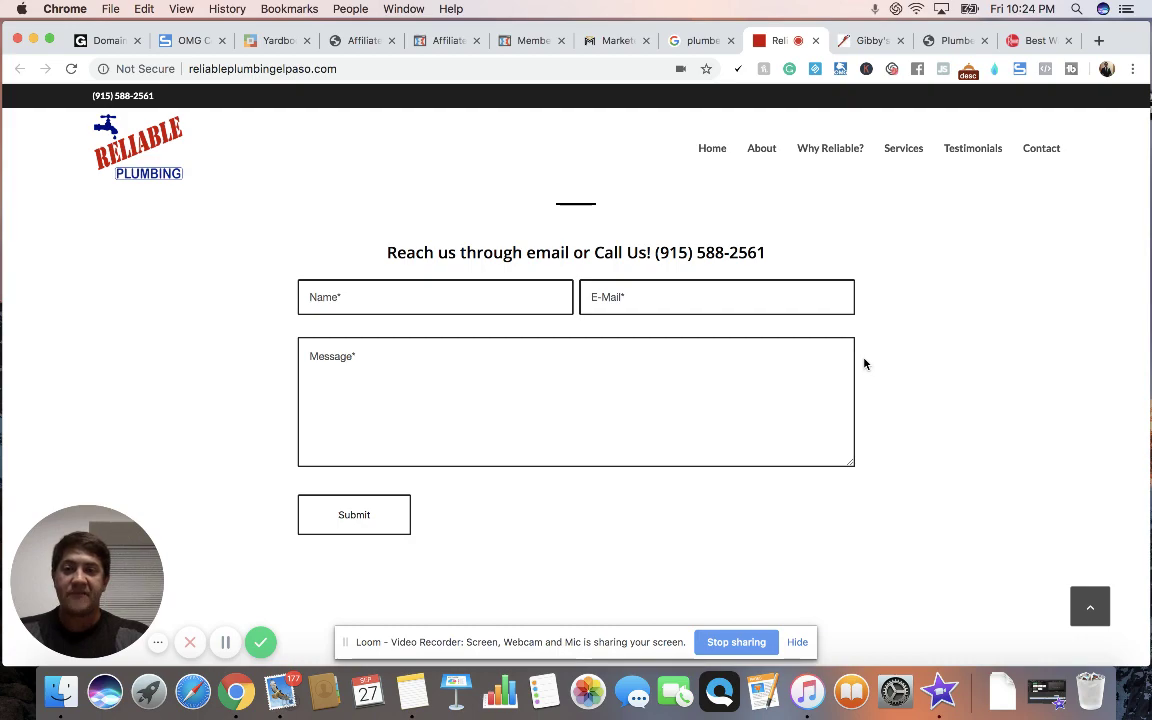
pyautogui.scroll(10, 865, 364)
pyautogui.scroll(8, 865, 364)
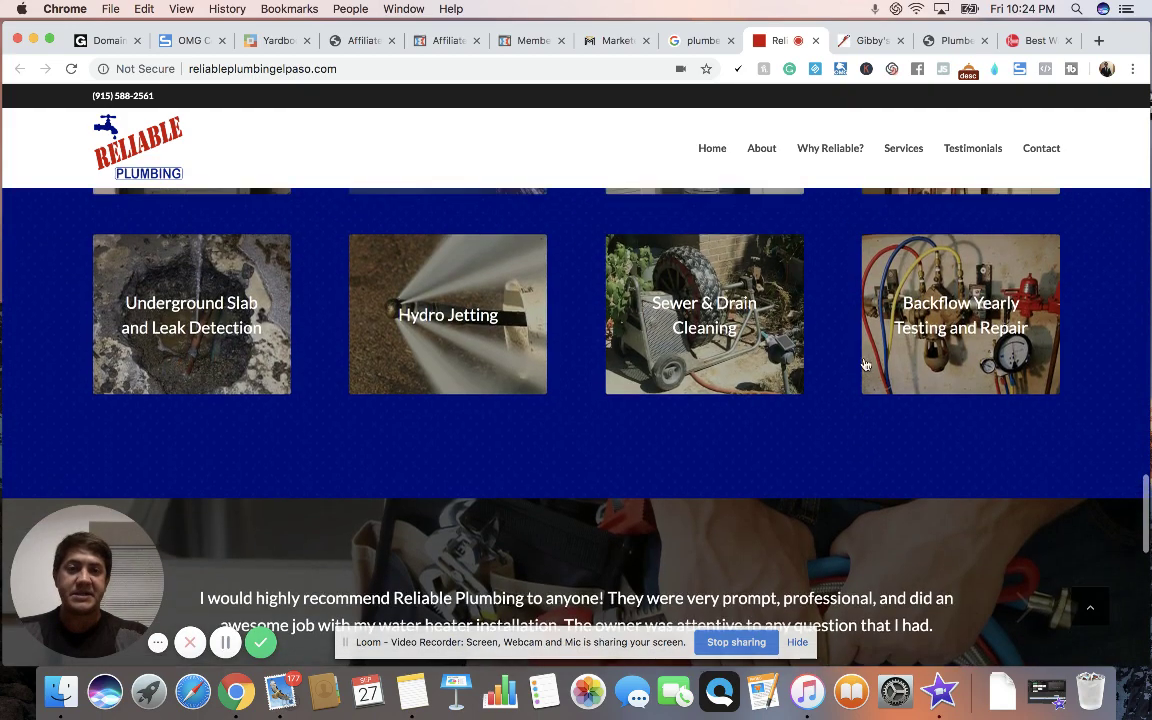
pyautogui.scroll(10, 865, 364)
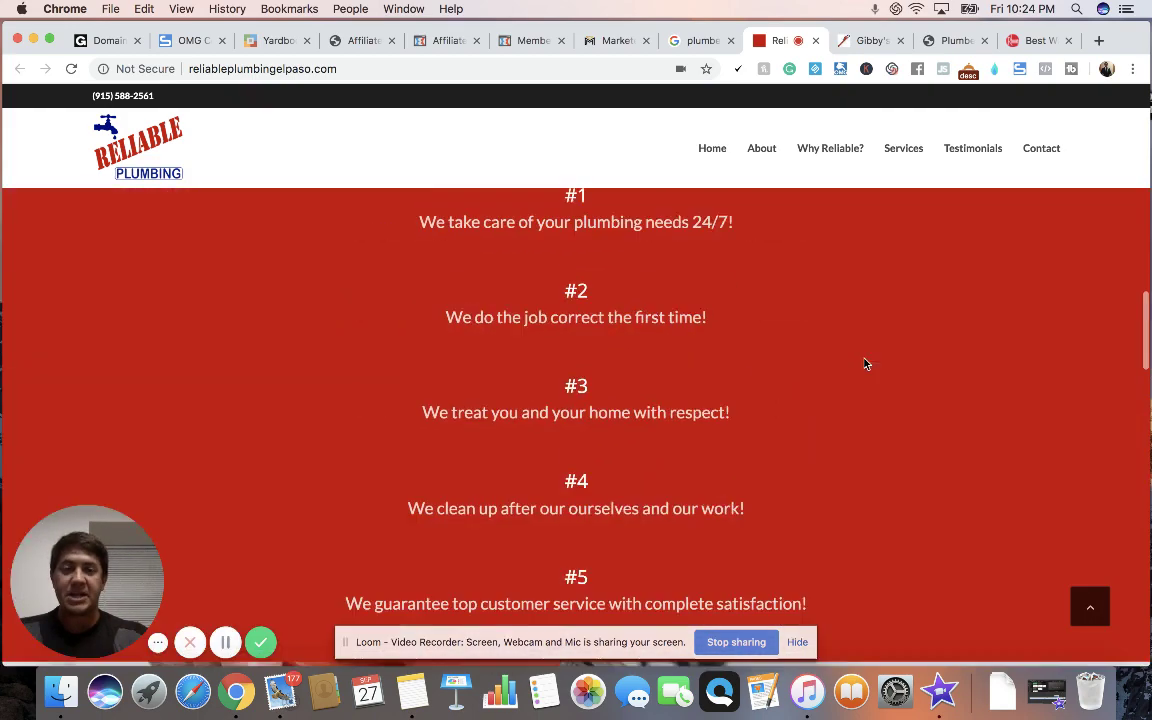
pyautogui.scroll(10, 865, 364)
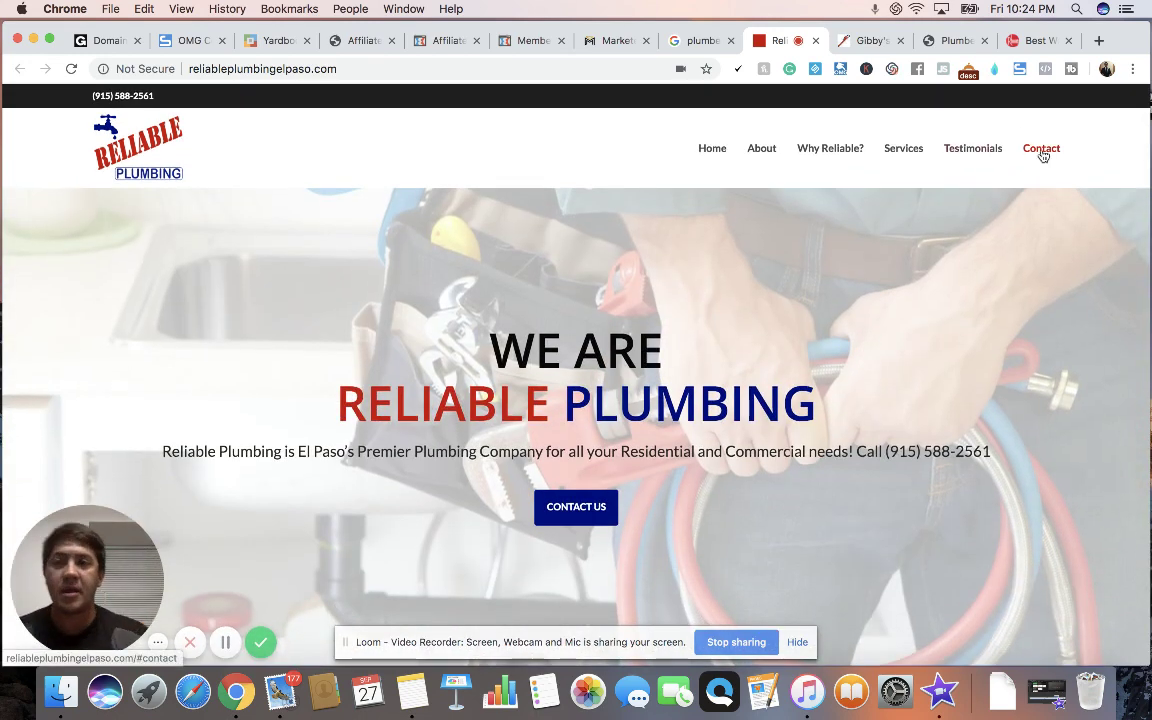
# Step: Open facebook.com in a new tab and search it for "reliable plumbing"
pyautogui.click(1100, 40)
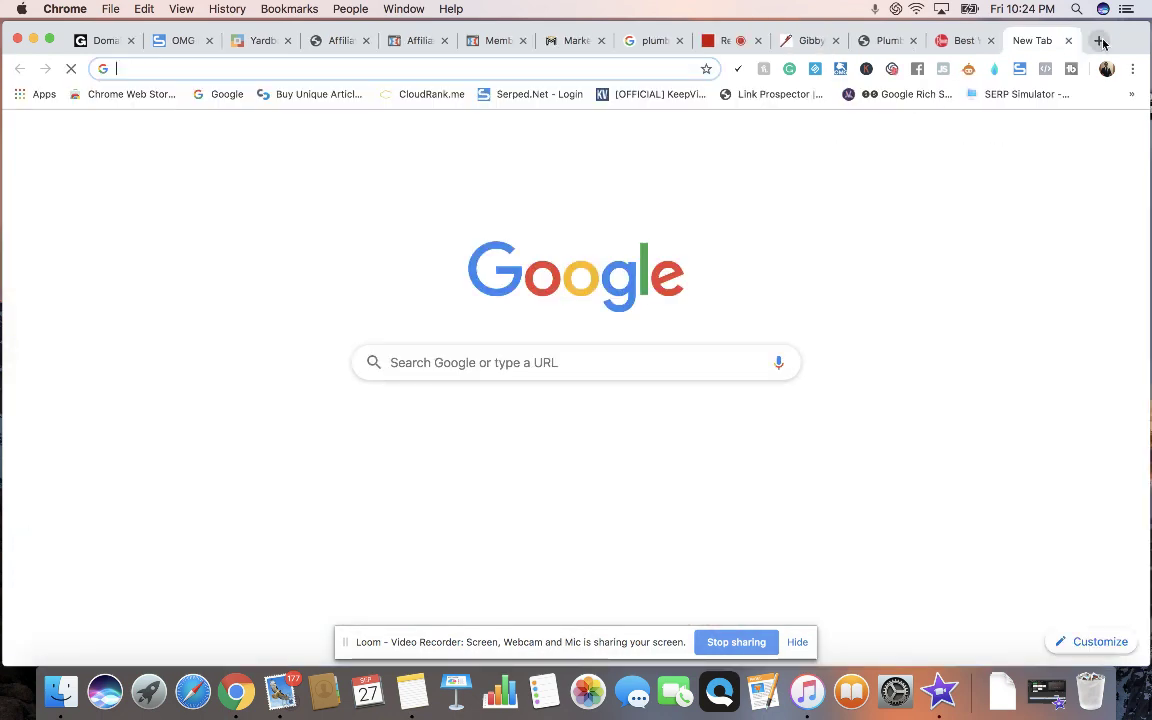
pyautogui.write('facebook.com')
pyautogui.press('Return')
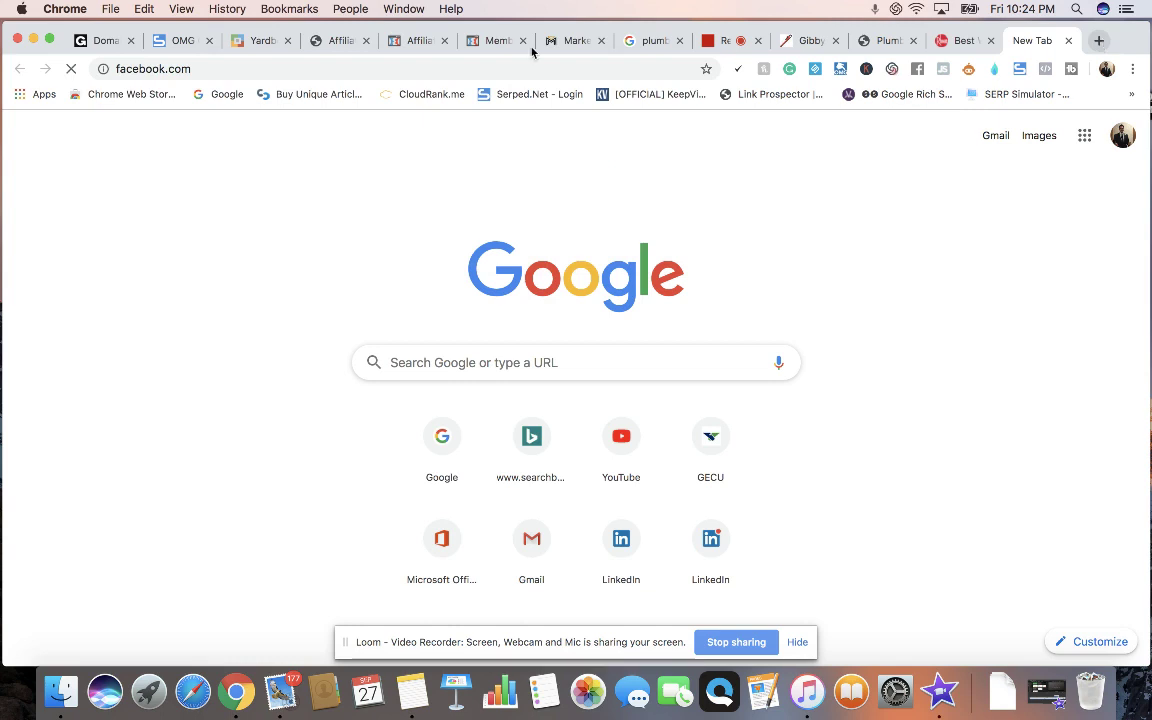
pyautogui.click(722, 40)
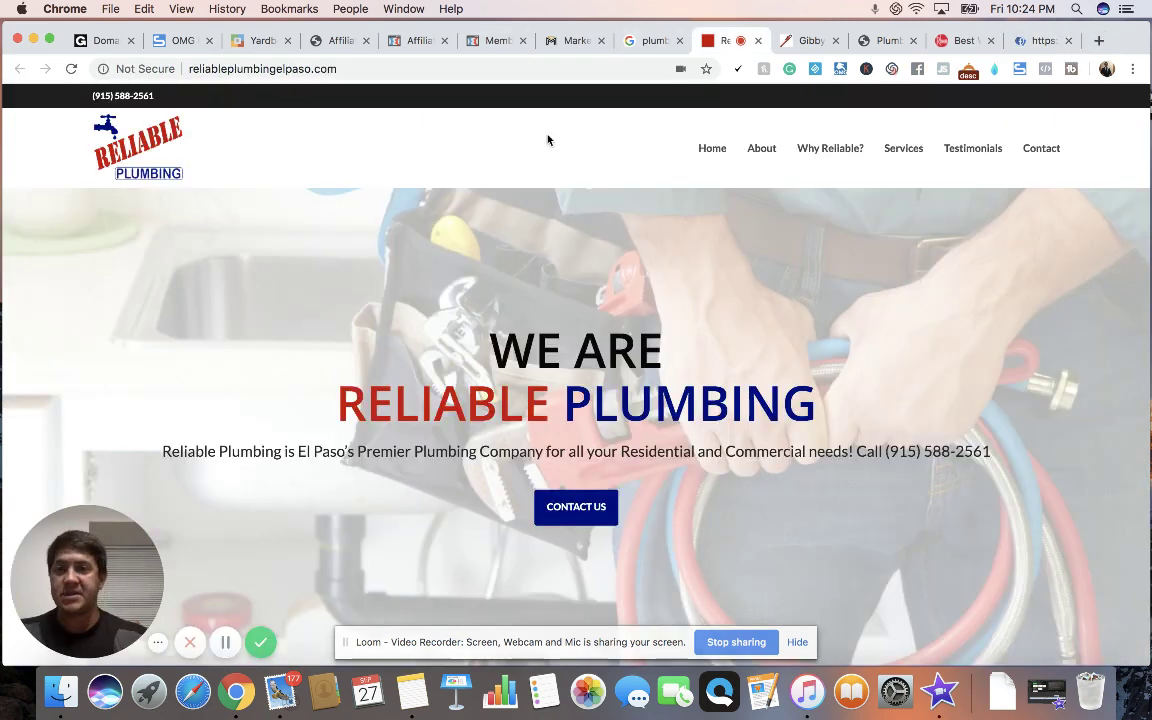
pyautogui.click(1028, 44)
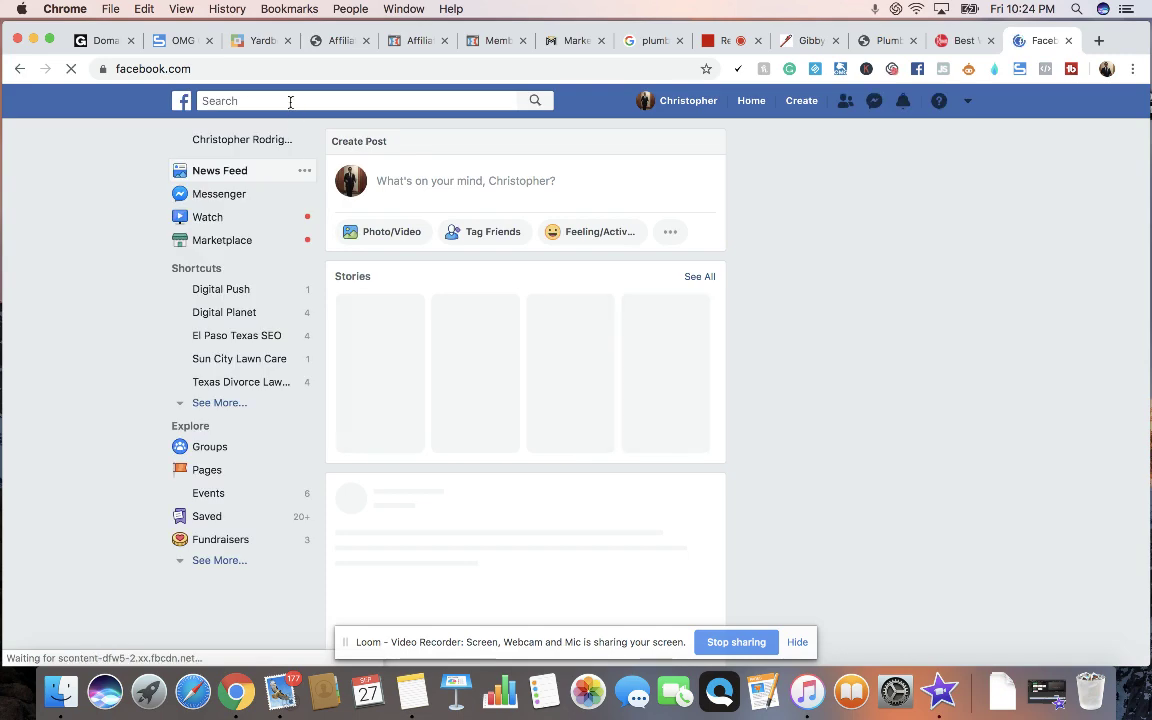
pyautogui.click(290, 101)
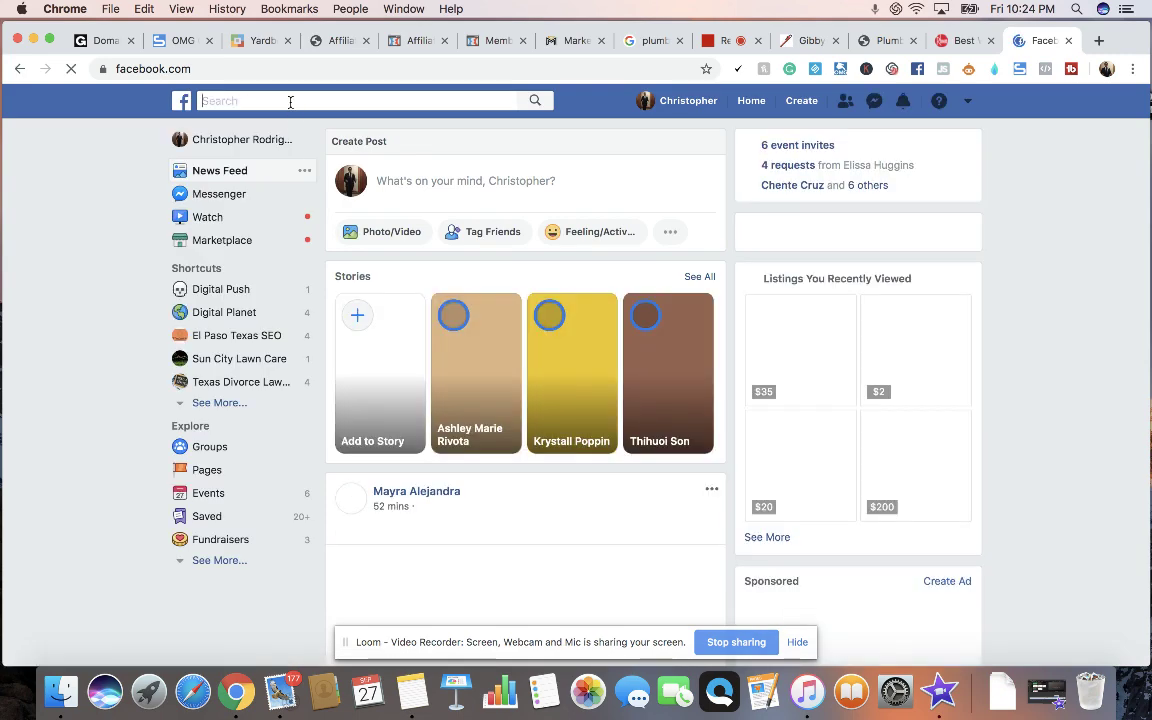
pyautogui.write('reli')
pyautogui.write('able plumbing')
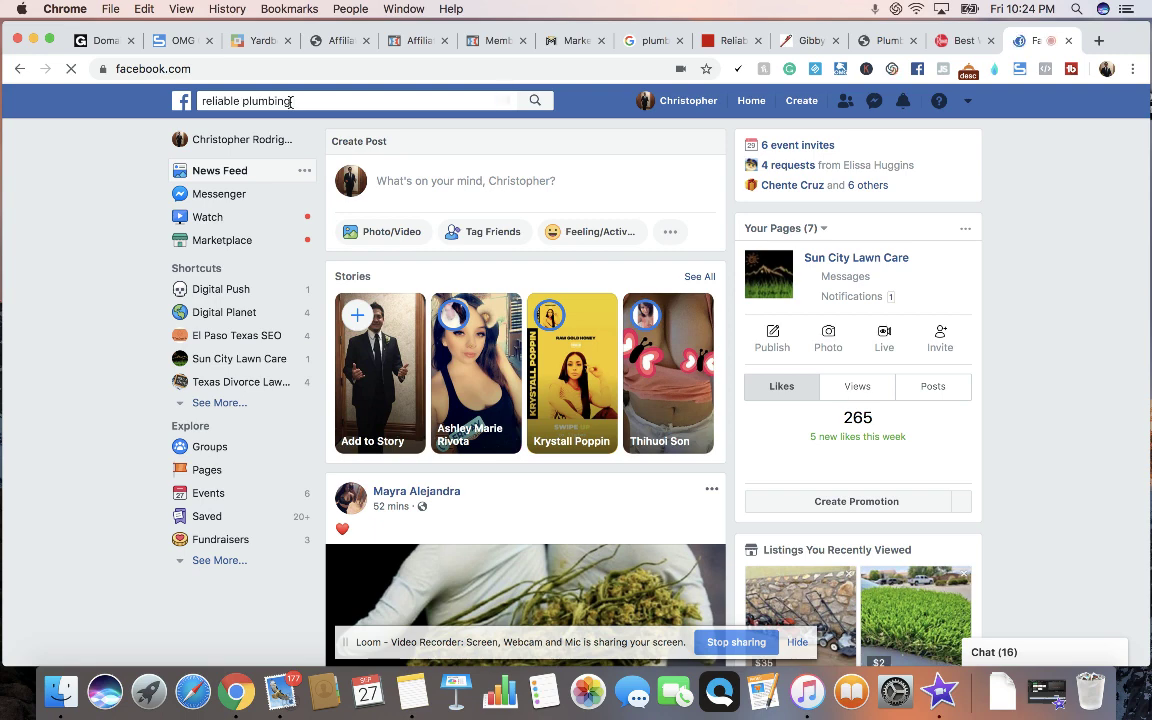
pyautogui.press('Return')
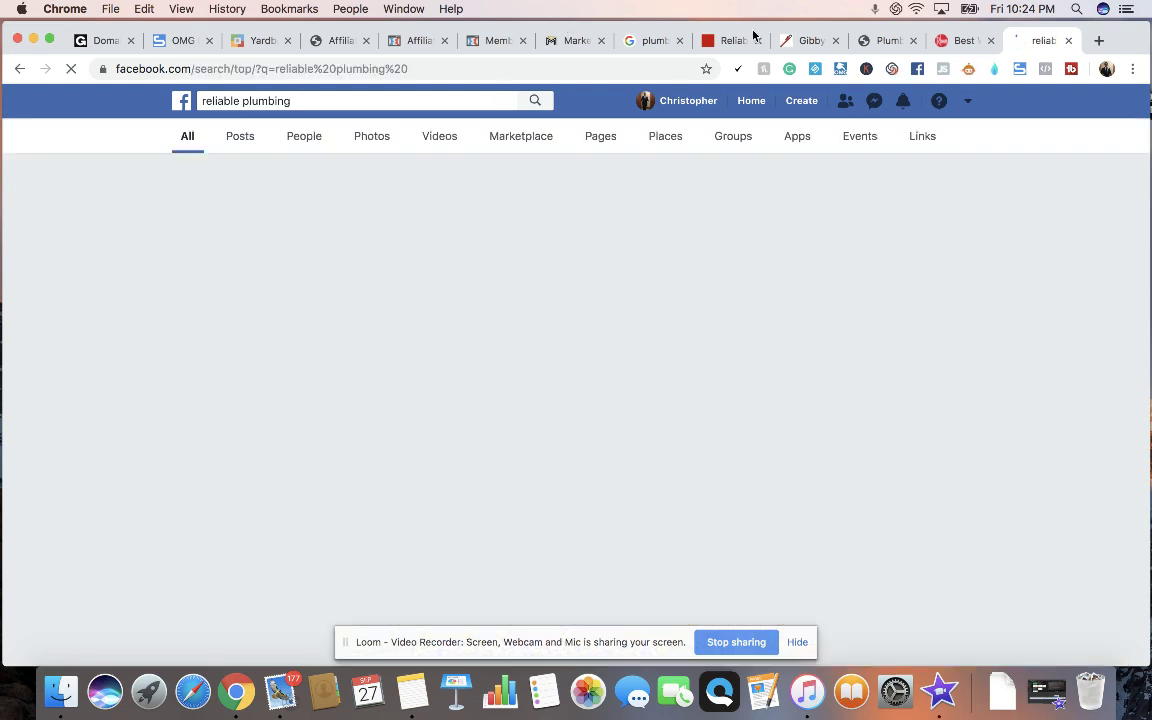
# Step: Examine the contact section of the Reliable Plumbing website with its name, e-mail and message form
pyautogui.click(733, 41)
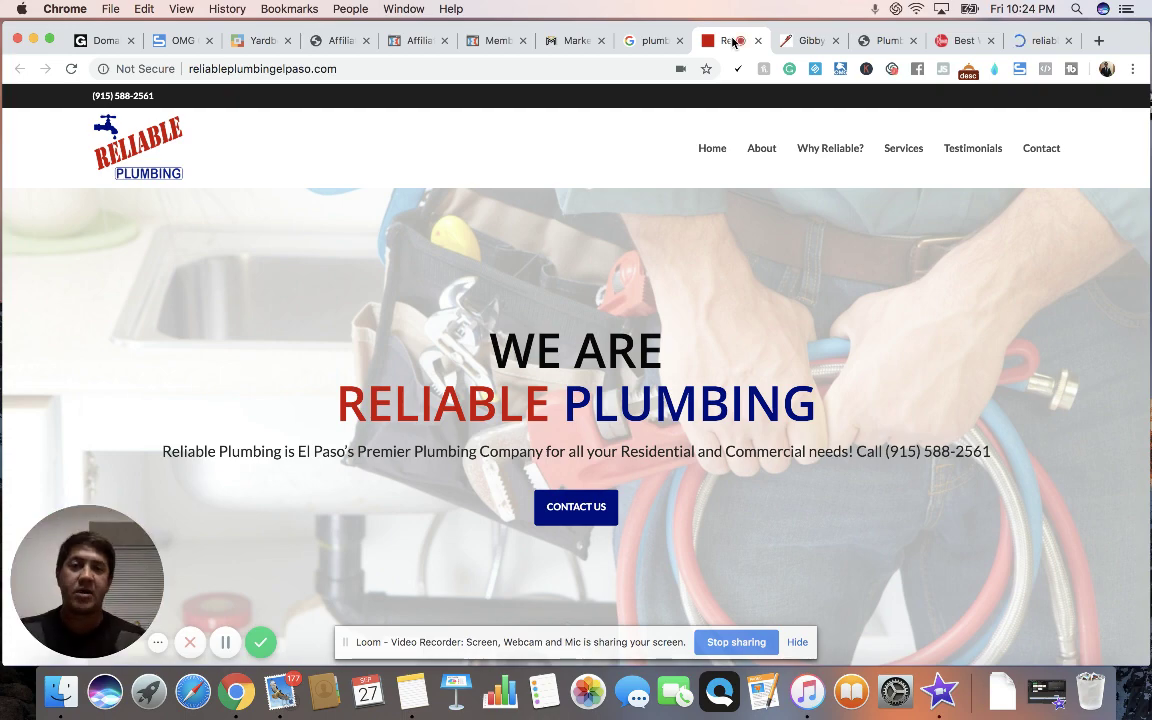
pyautogui.click(965, 152)
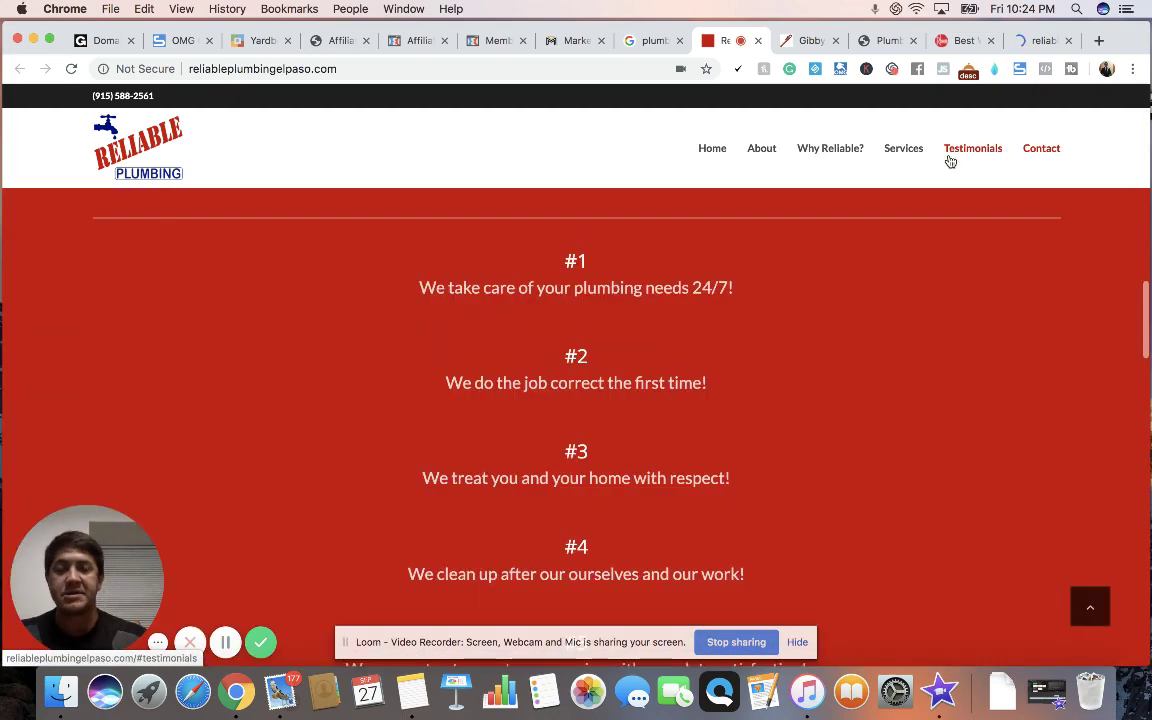
pyautogui.click(1041, 150)
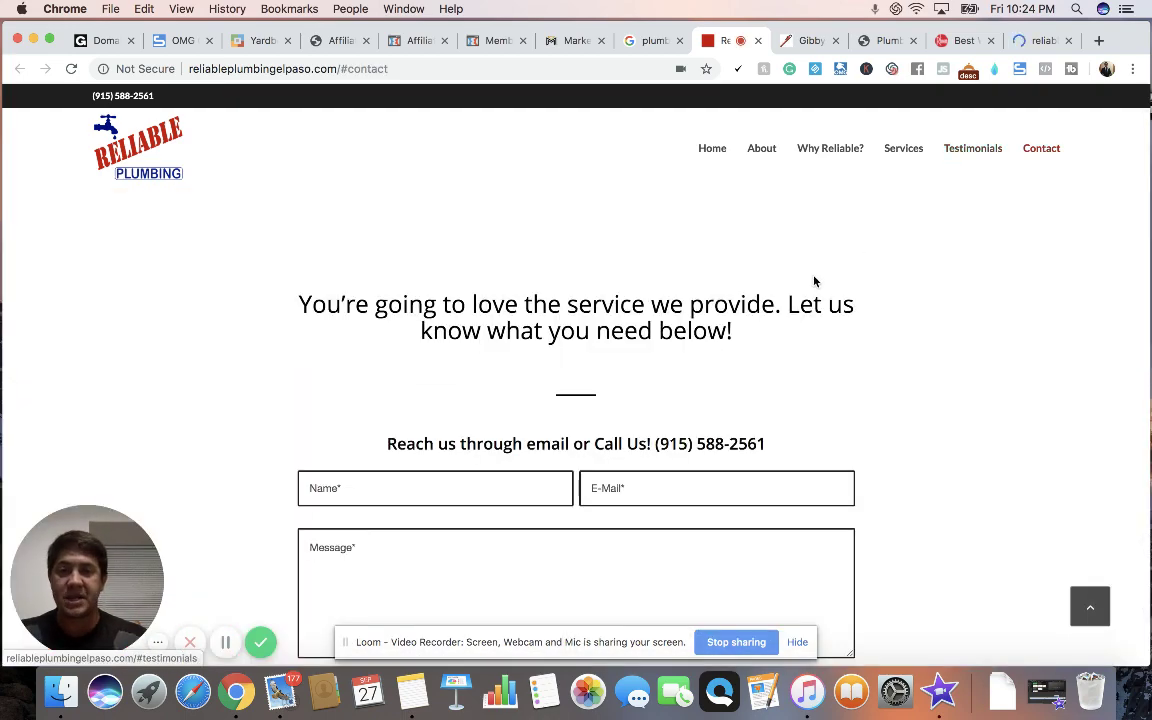
pyautogui.click(512, 320)
pyautogui.press('Escape')
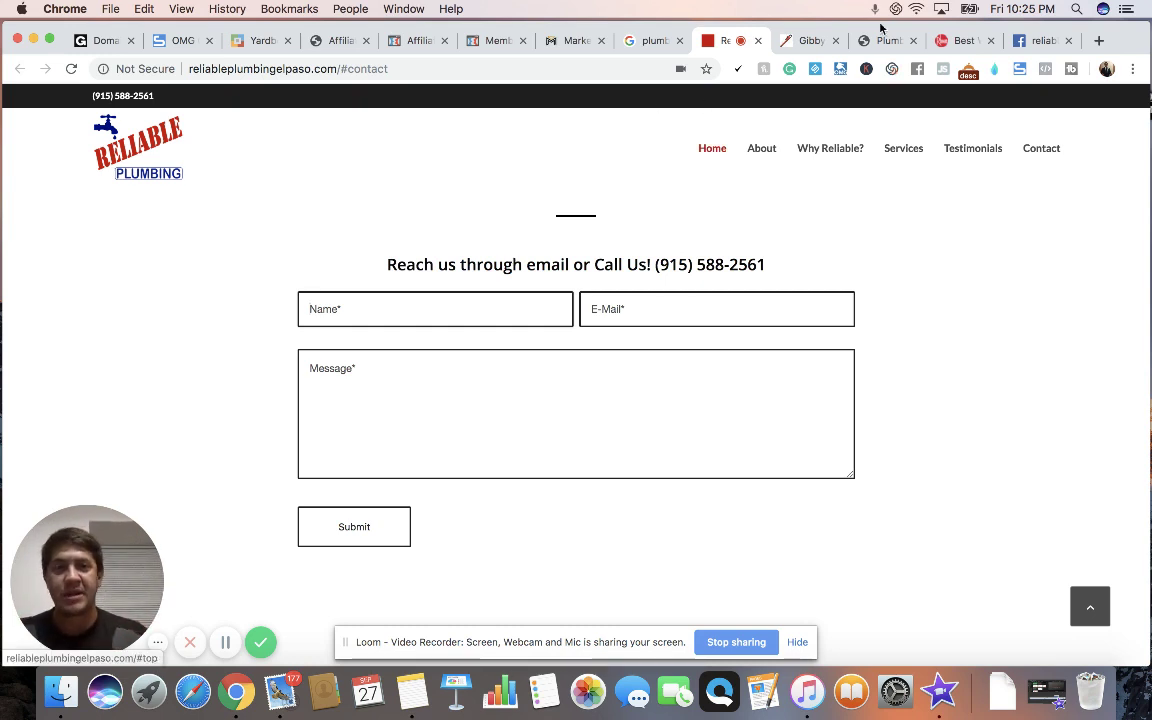
# Step: Open the El Paso Reliable Plumbing page from the Facebook results and compare its About details with the company website
pyautogui.click(1026, 45)
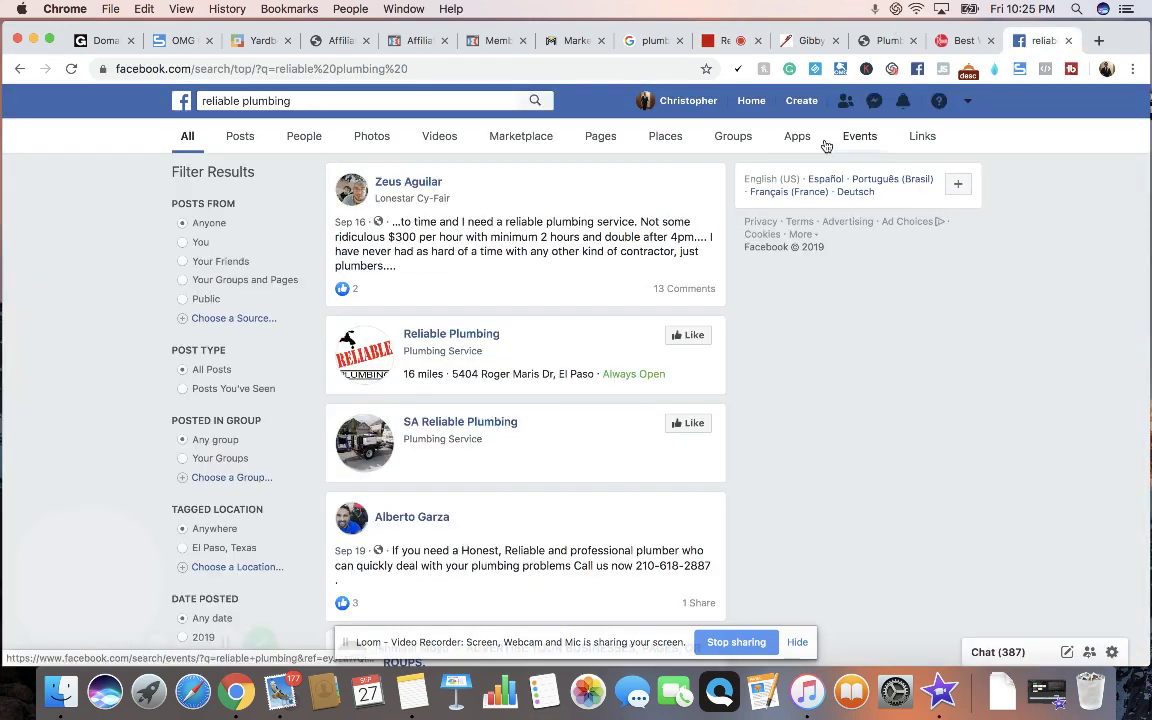
pyautogui.click(455, 342)
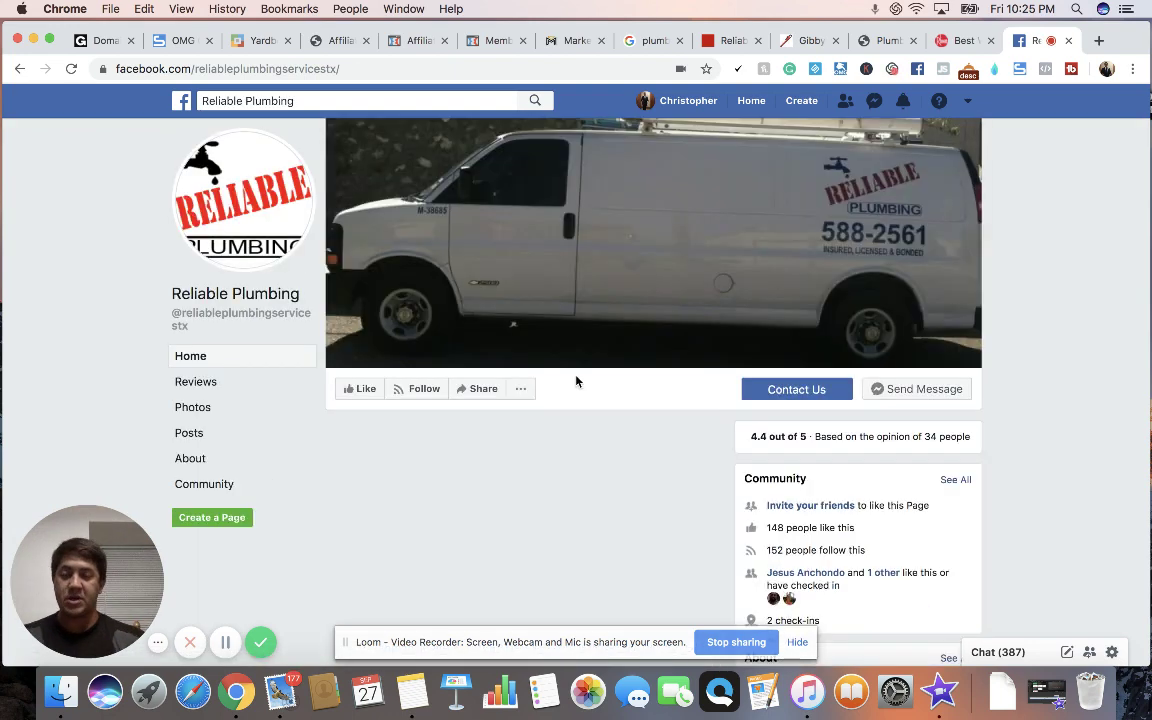
pyautogui.scroll(-5, 770, 447)
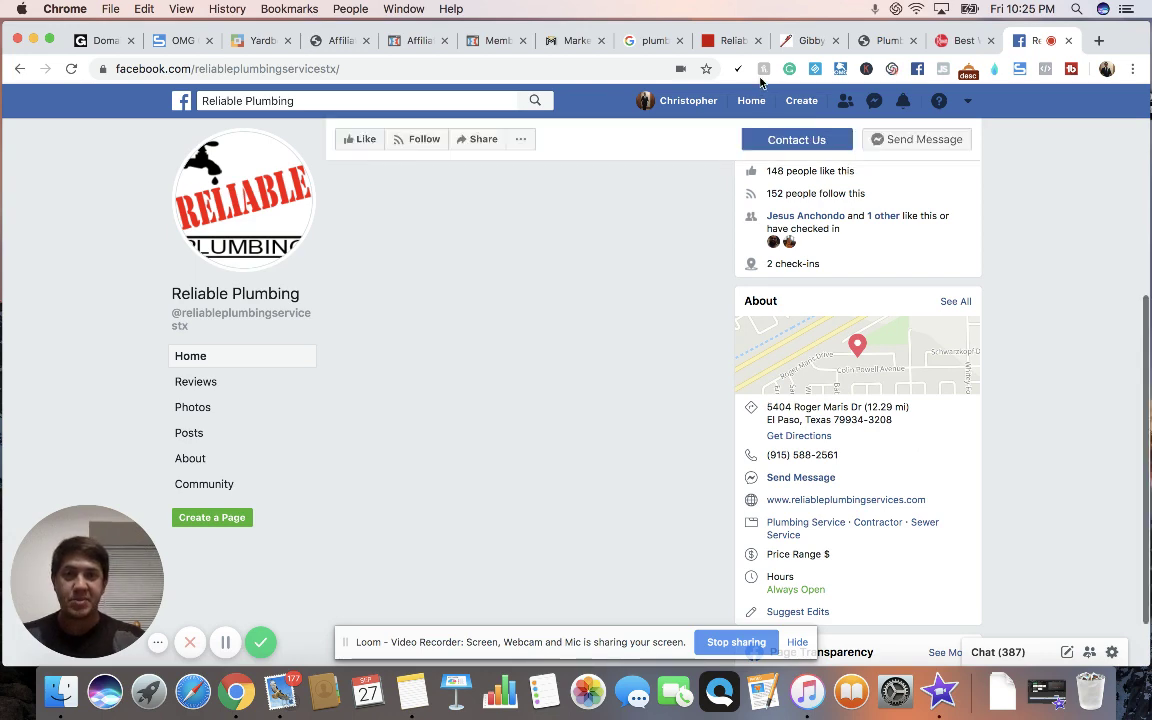
pyautogui.click(733, 40)
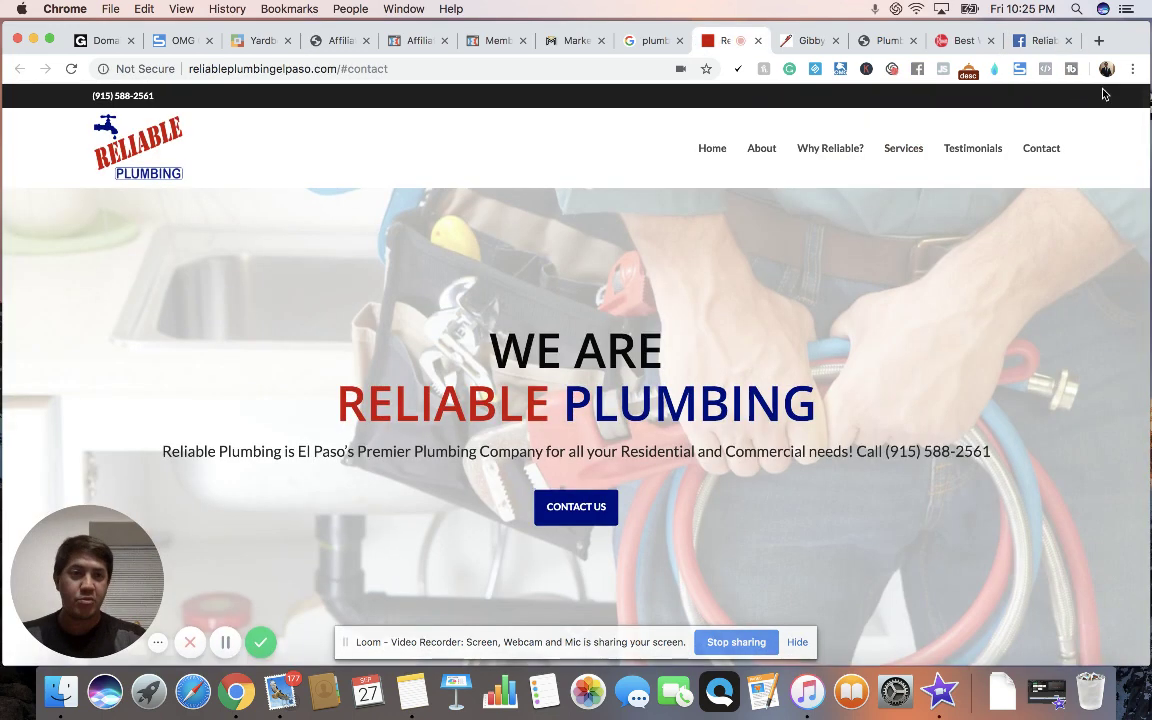
pyautogui.click(1040, 40)
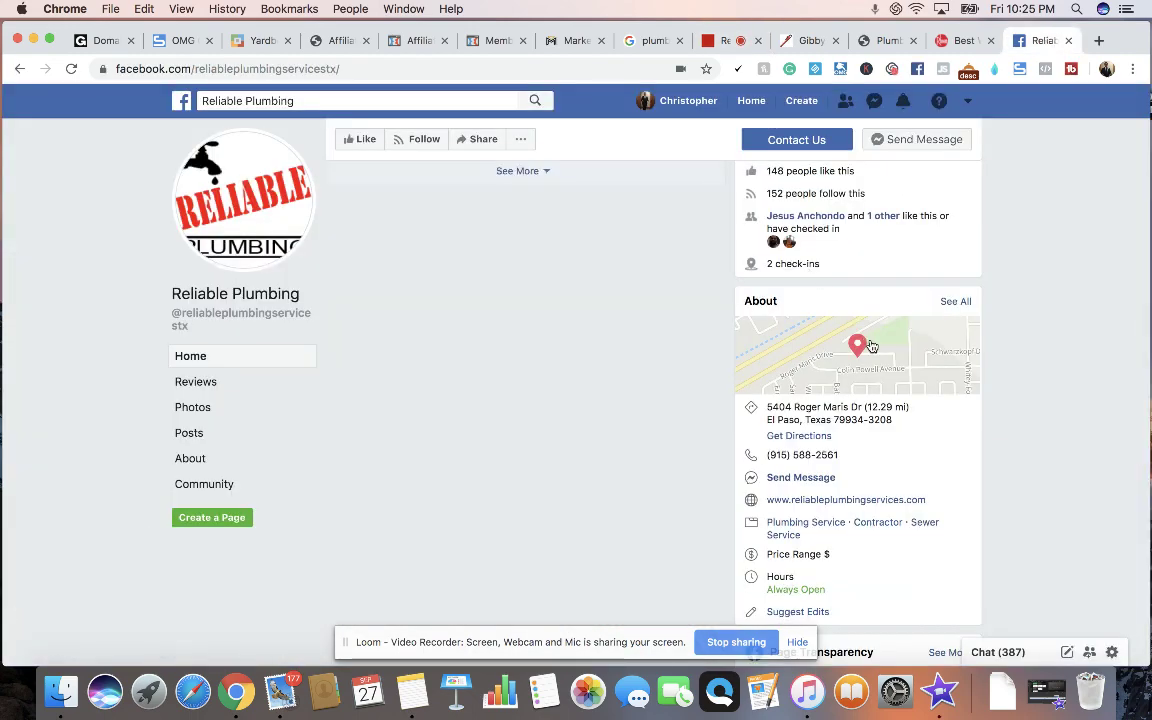
pyautogui.scroll(5, 850, 330)
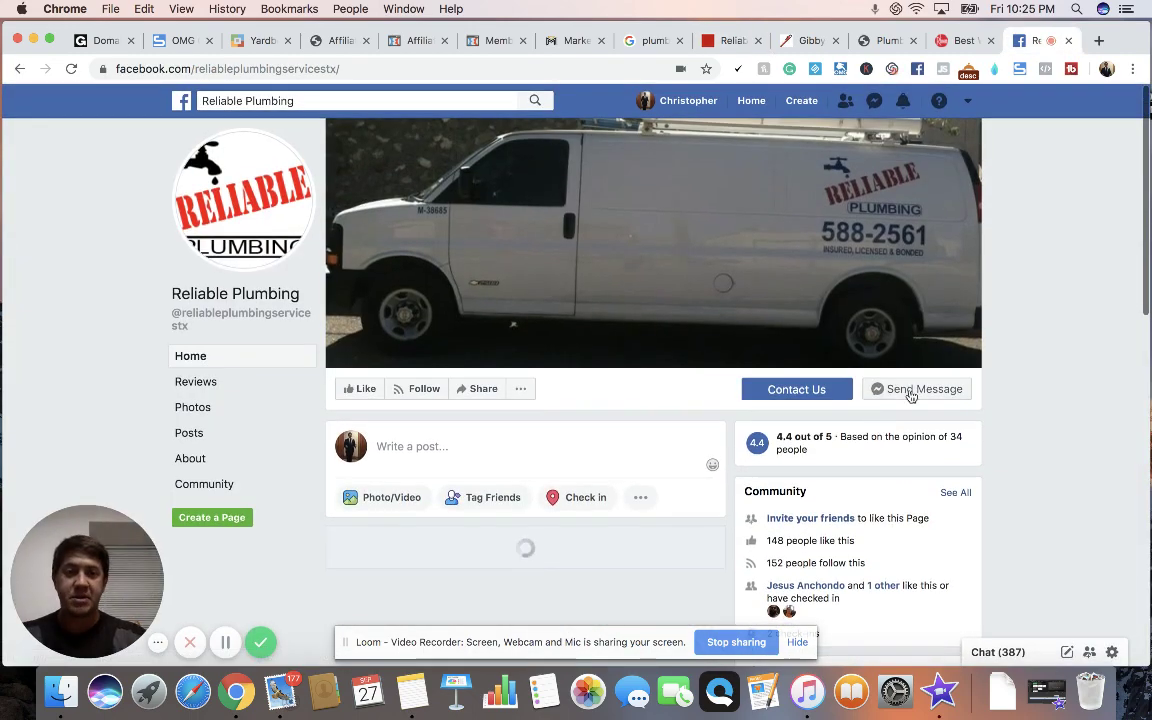
# Step: Open the Facebook message conversation with Reliable Plumbing and read the SEO outreach message sent to the company
pyautogui.click(910, 392)
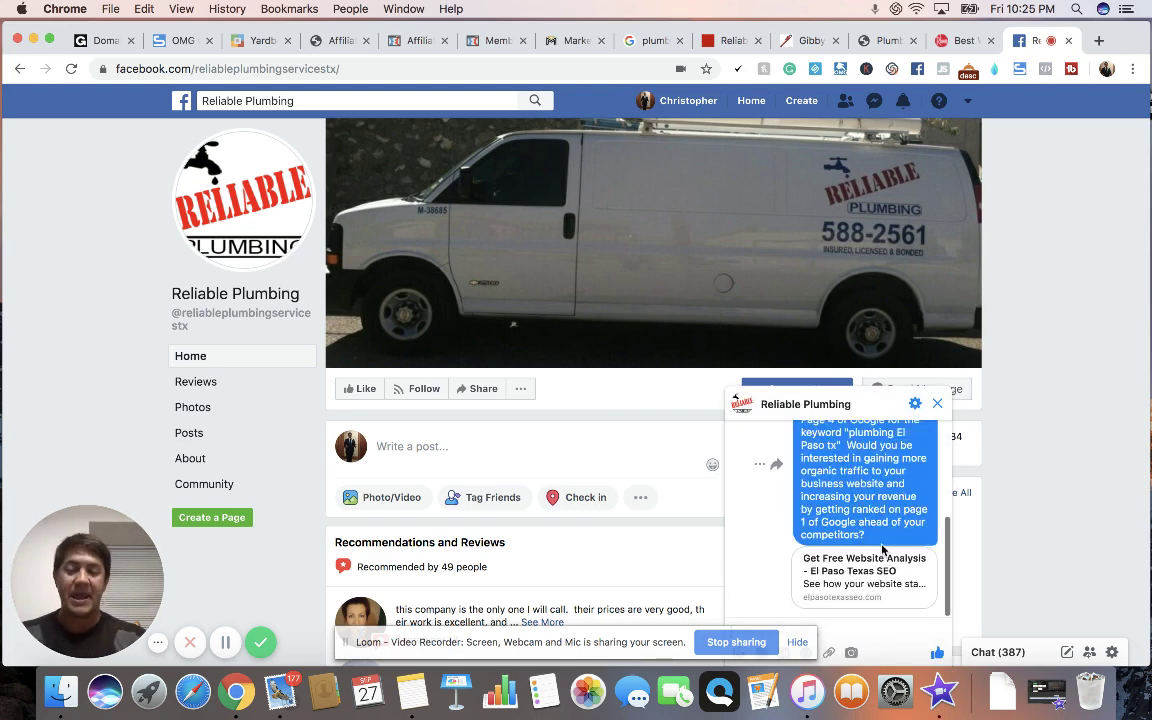
pyautogui.scroll(2, 888, 505)
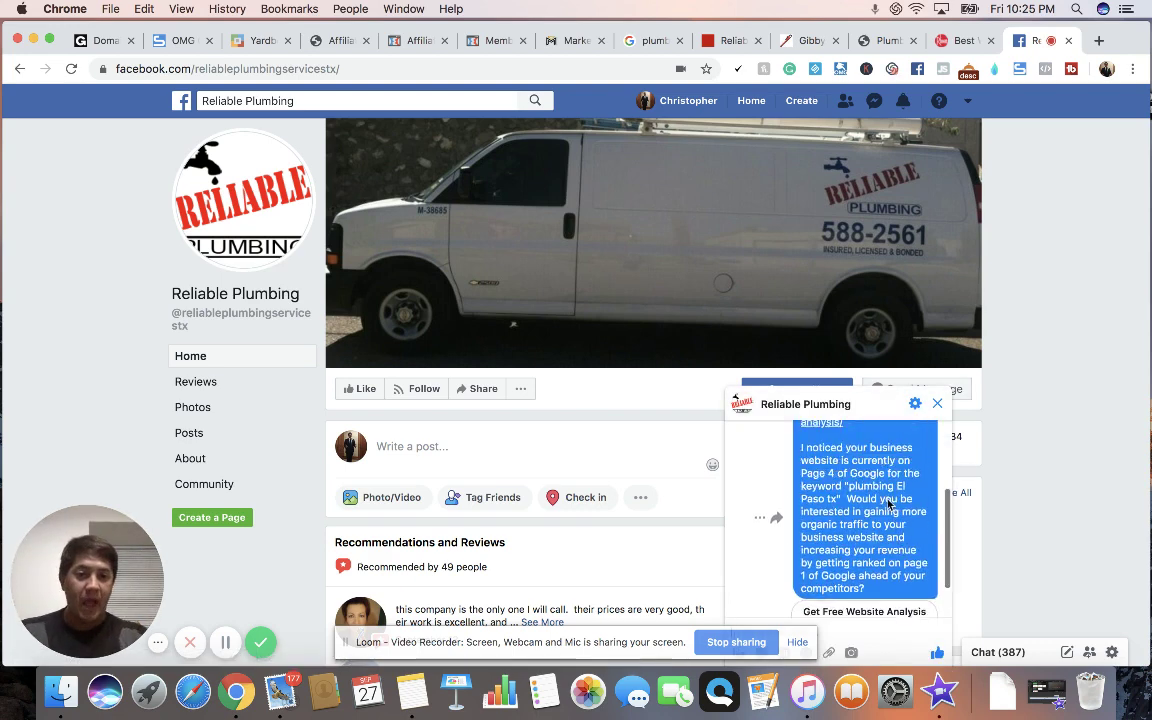
pyautogui.scroll(5, 888, 505)
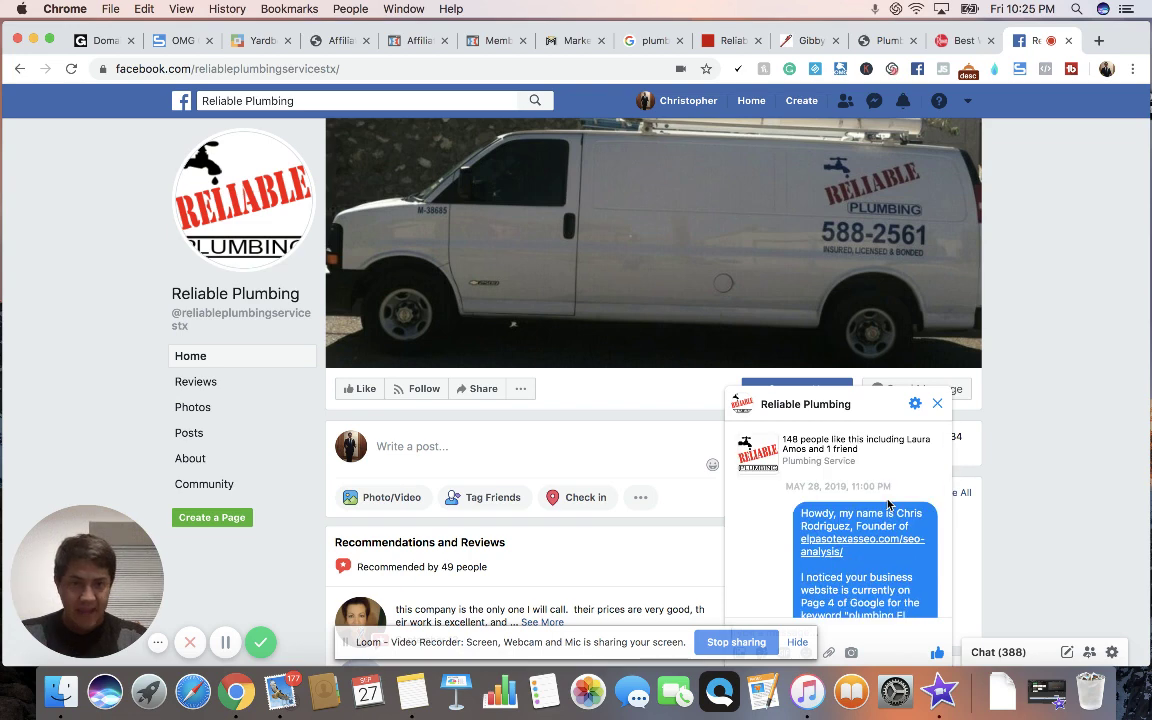
pyautogui.scroll(-5, 888, 505)
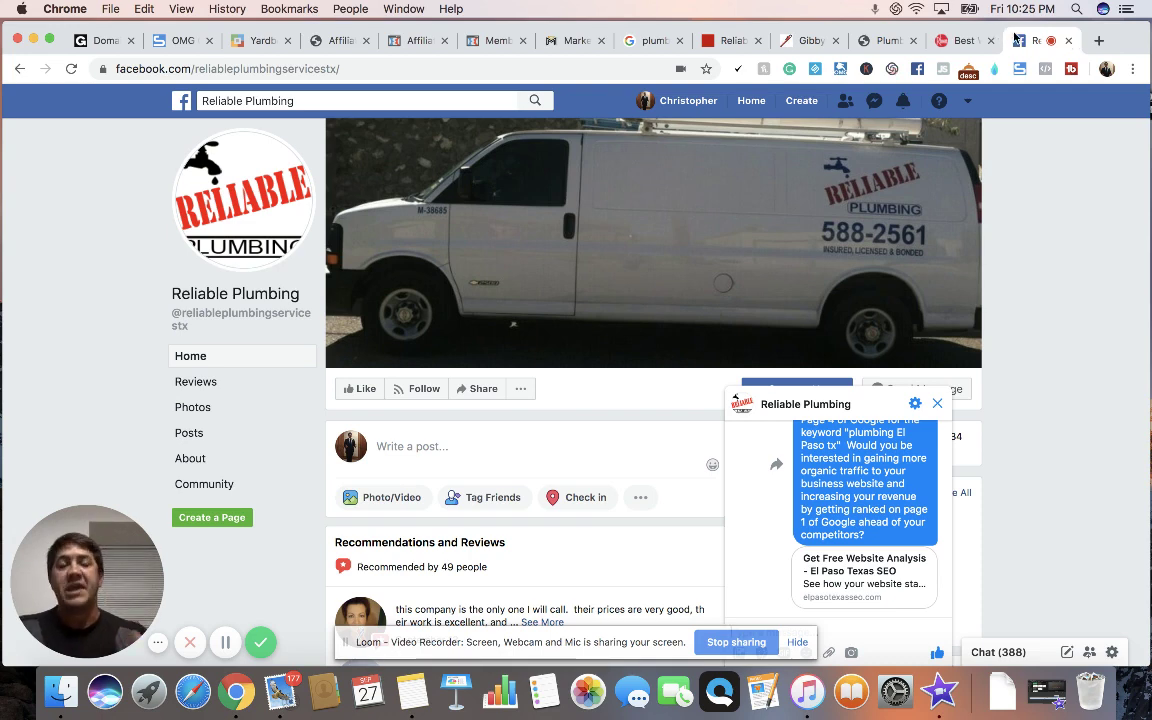
# Step: Switch to the Marketer Magic dashboard and open its ManyLeads campaigns page
pyautogui.click(568, 47)
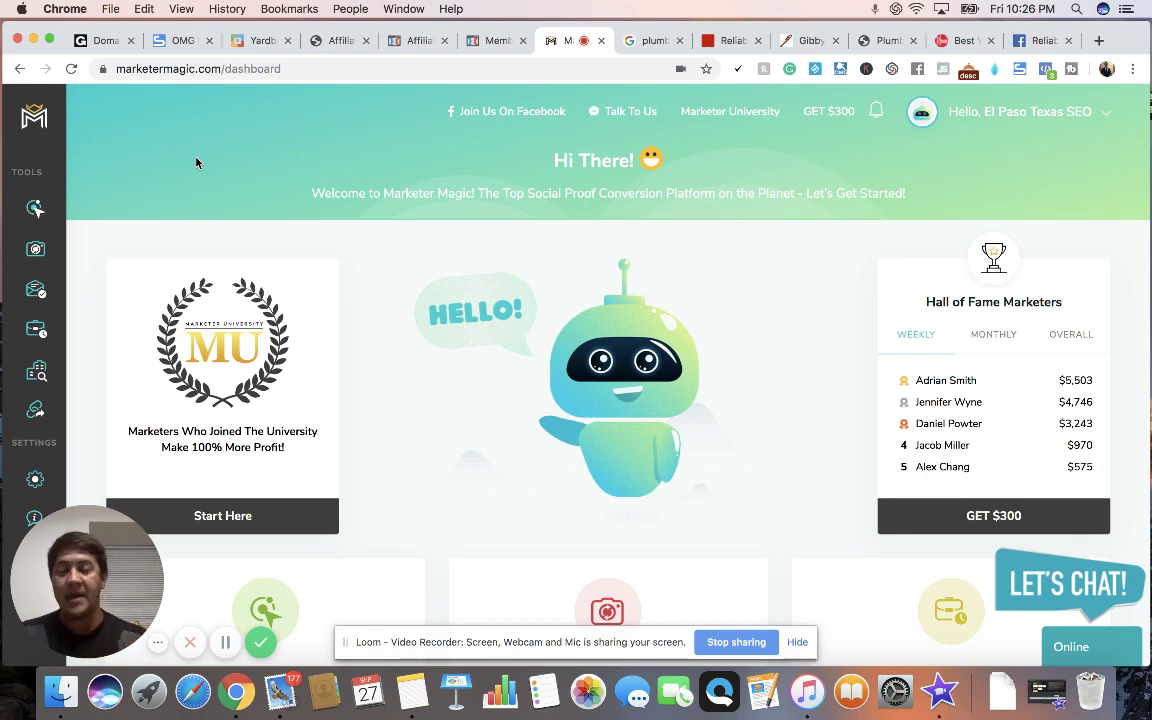
pyautogui.moveTo(124, 367)
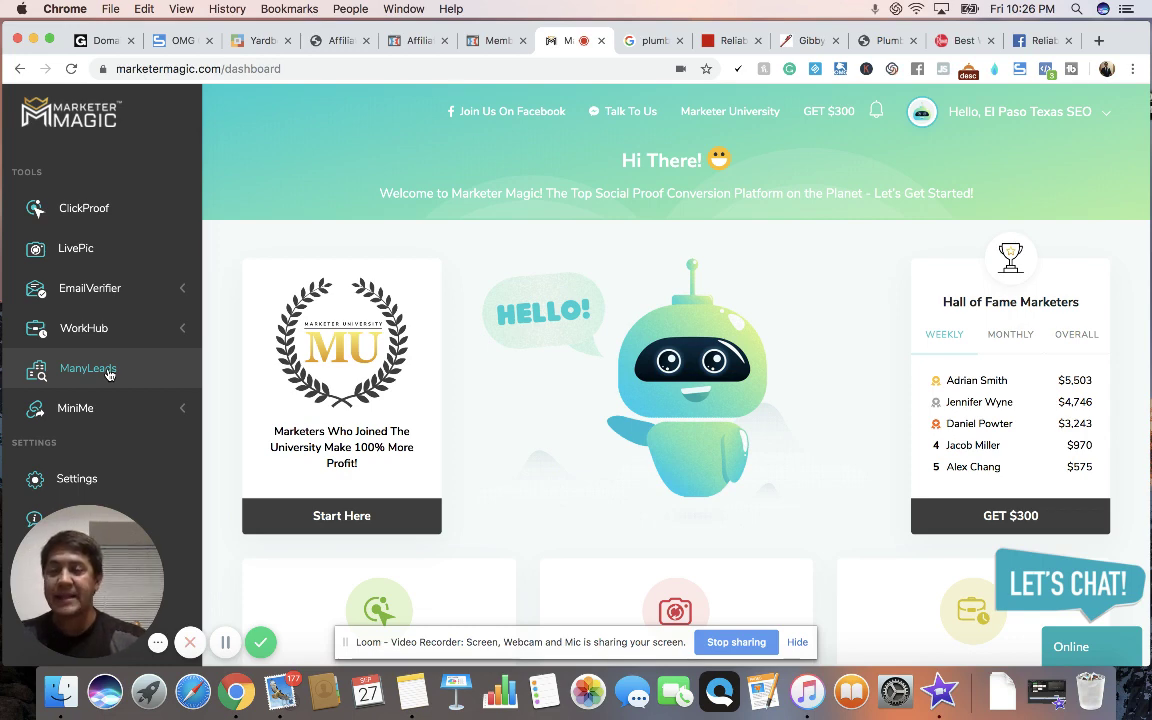
pyautogui.click(88, 369)
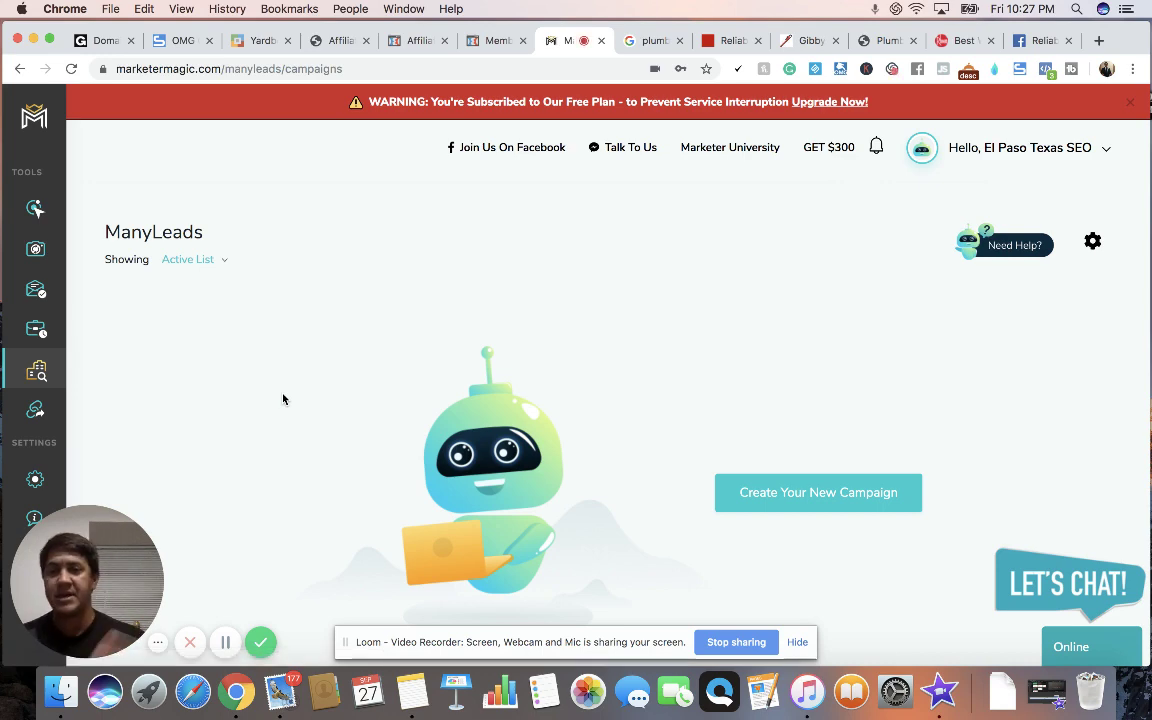
# Step: Open the Marketer Magic dashboard and look through the training videos offered in Marketer University
pyautogui.click(30, 122)
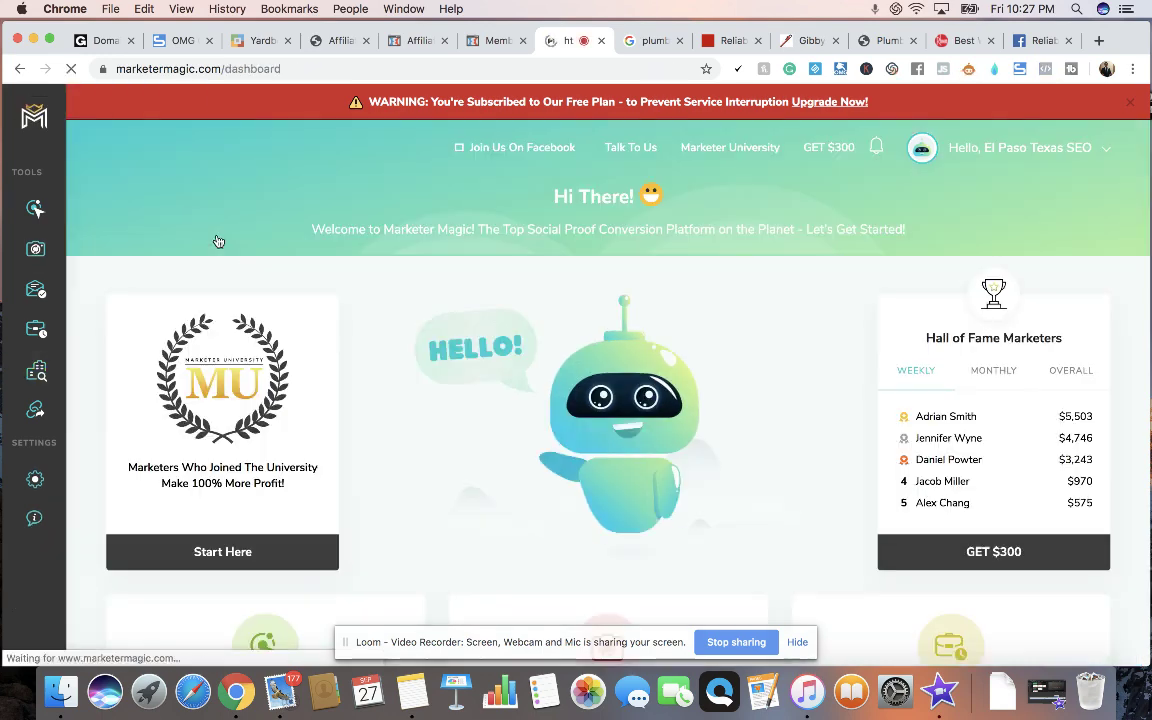
pyautogui.scroll(-3, 321, 309)
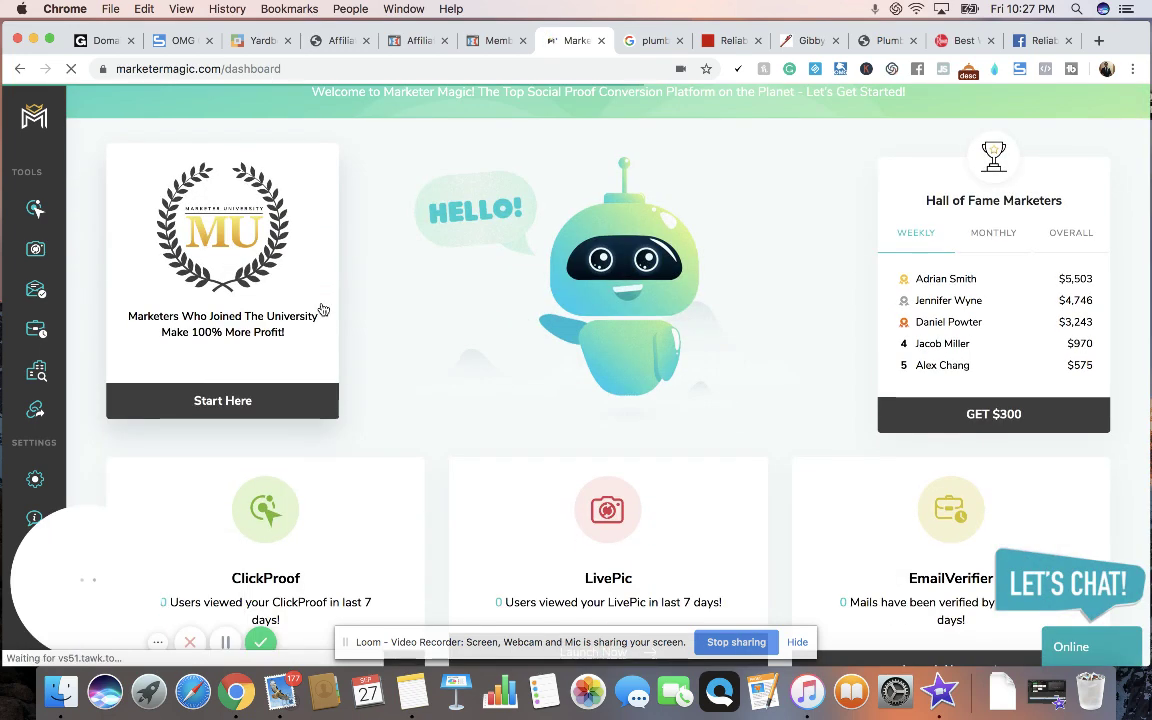
pyautogui.click(248, 284)
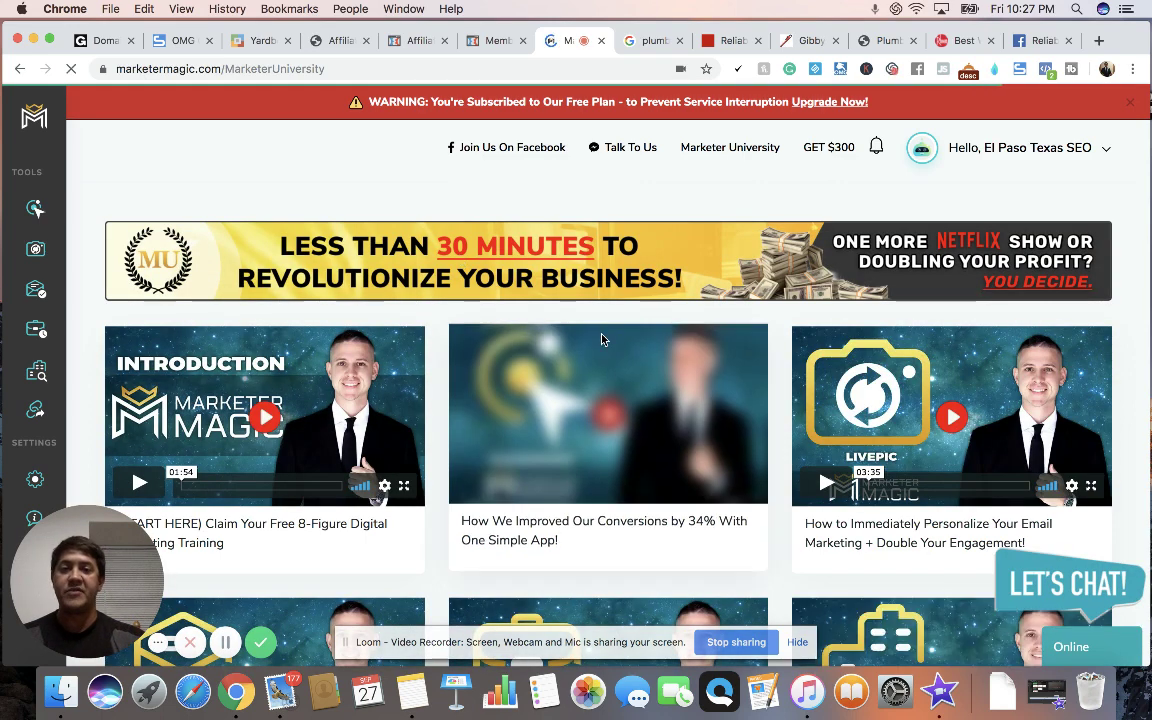
pyautogui.scroll(-5, 602, 340)
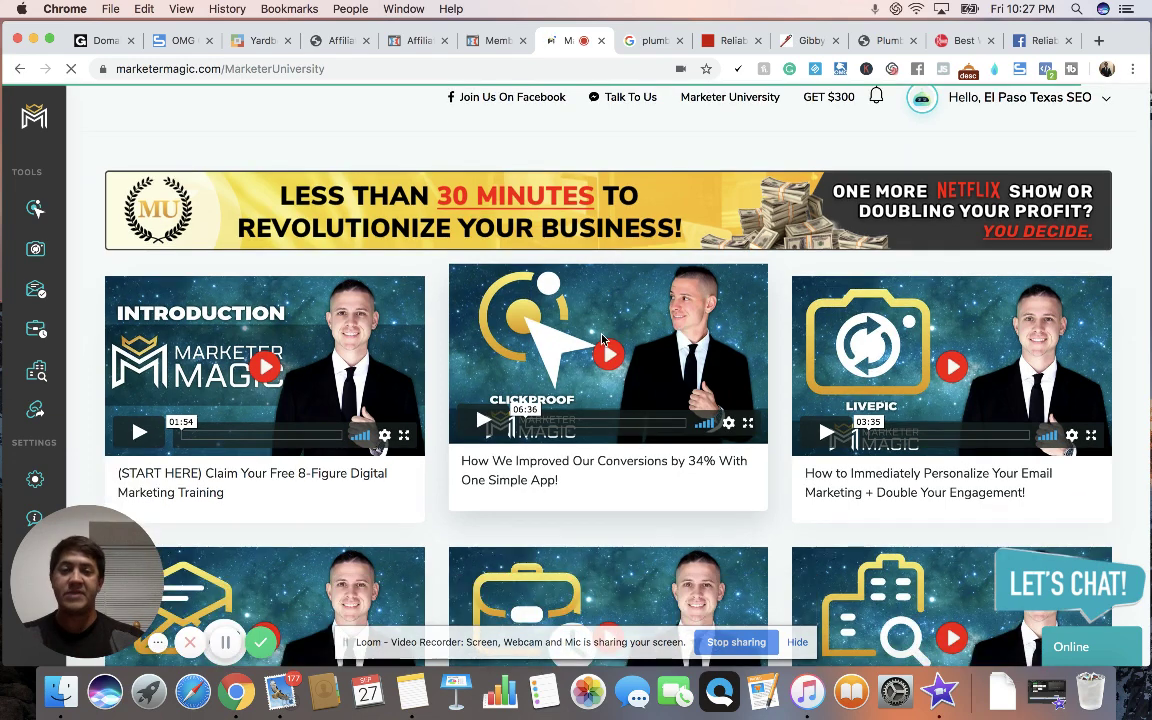
pyautogui.scroll(-9, 602, 340)
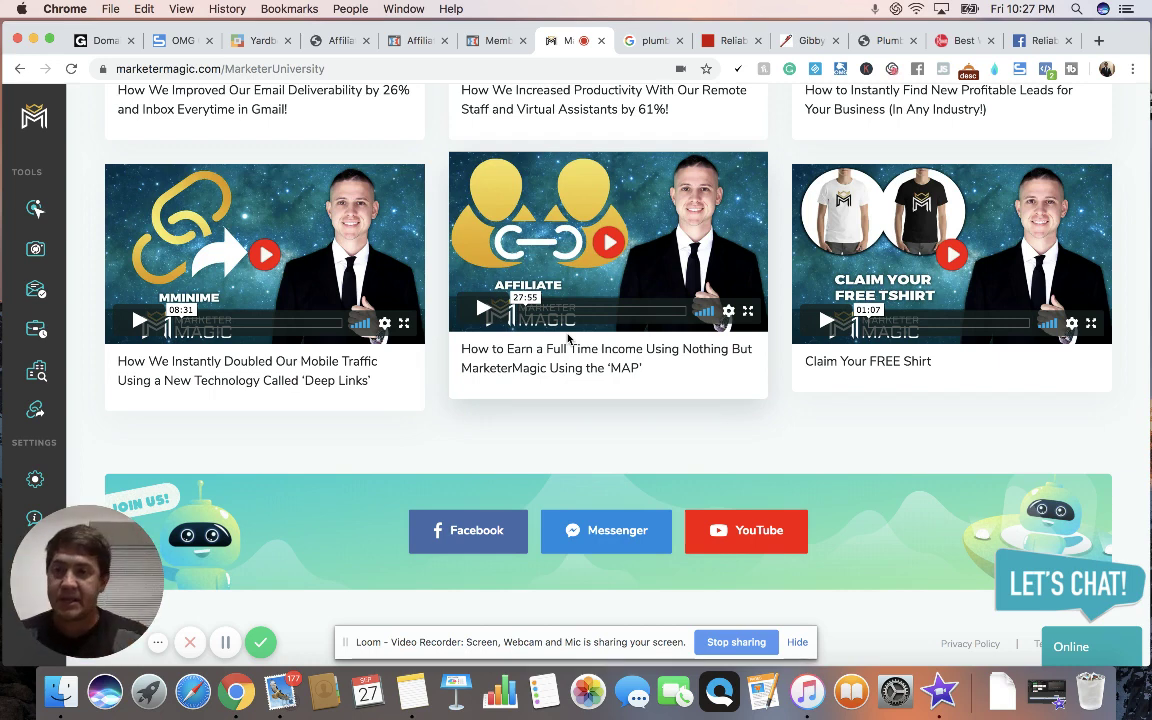
# Step: Return to the ManyLeads campaigns and start creating a new campaign
pyautogui.moveTo(38, 372)
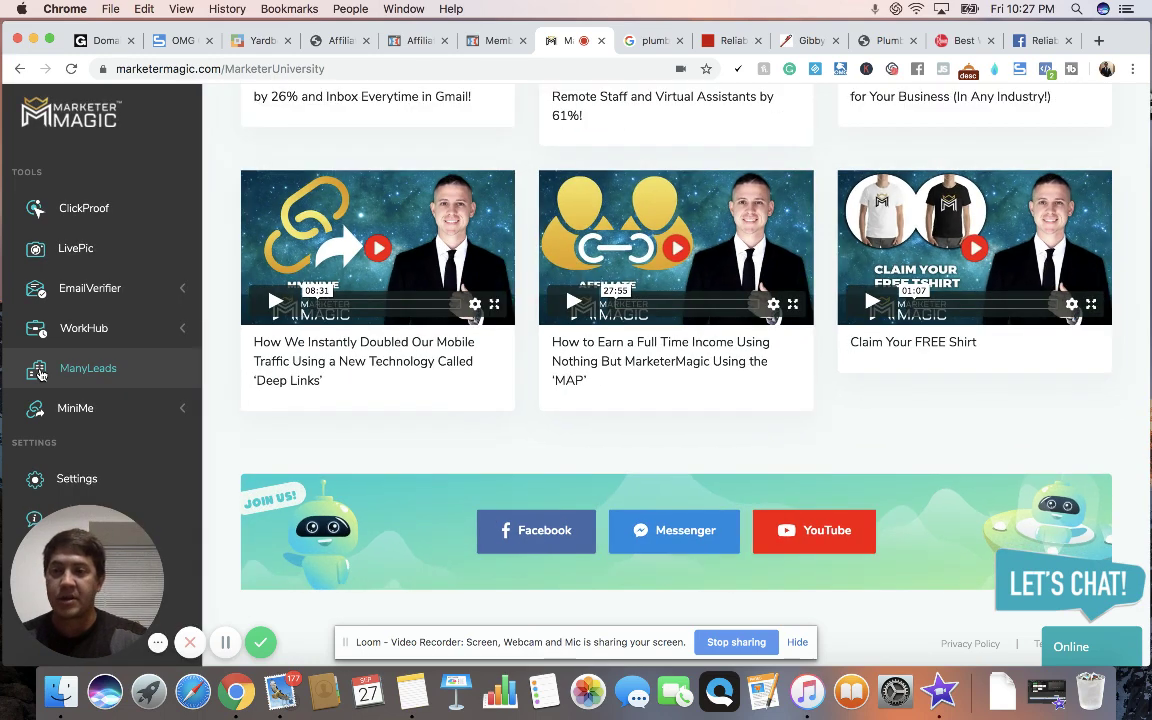
pyautogui.click(38, 372)
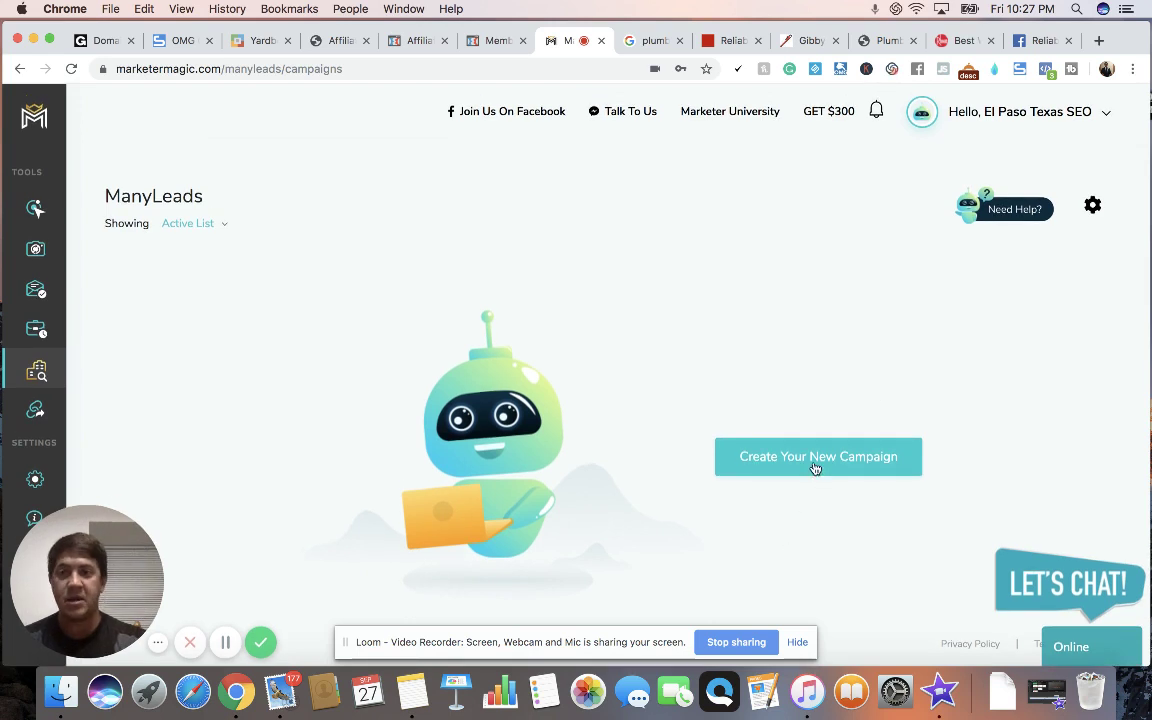
pyautogui.click(815, 458)
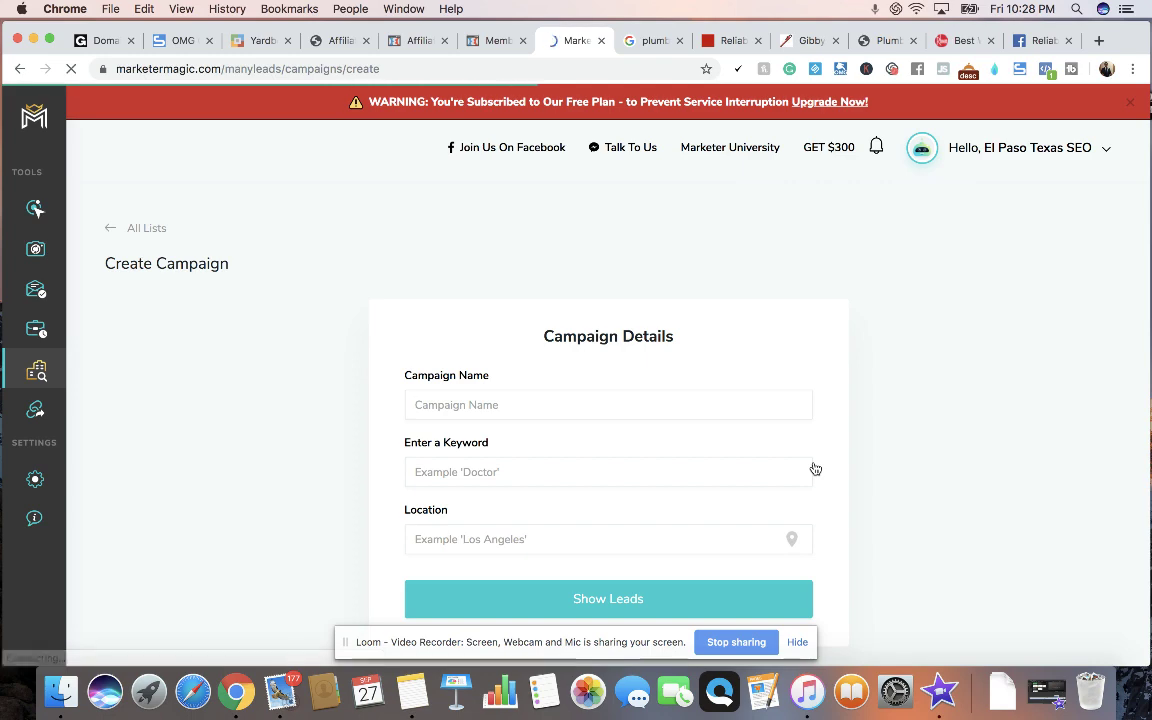
# Step: Revisit the Reliable Plumbing and Gibby's Plumbing websites and the Google results for "plumbers el paso"
pyautogui.click(664, 42)
pyautogui.click(725, 42)
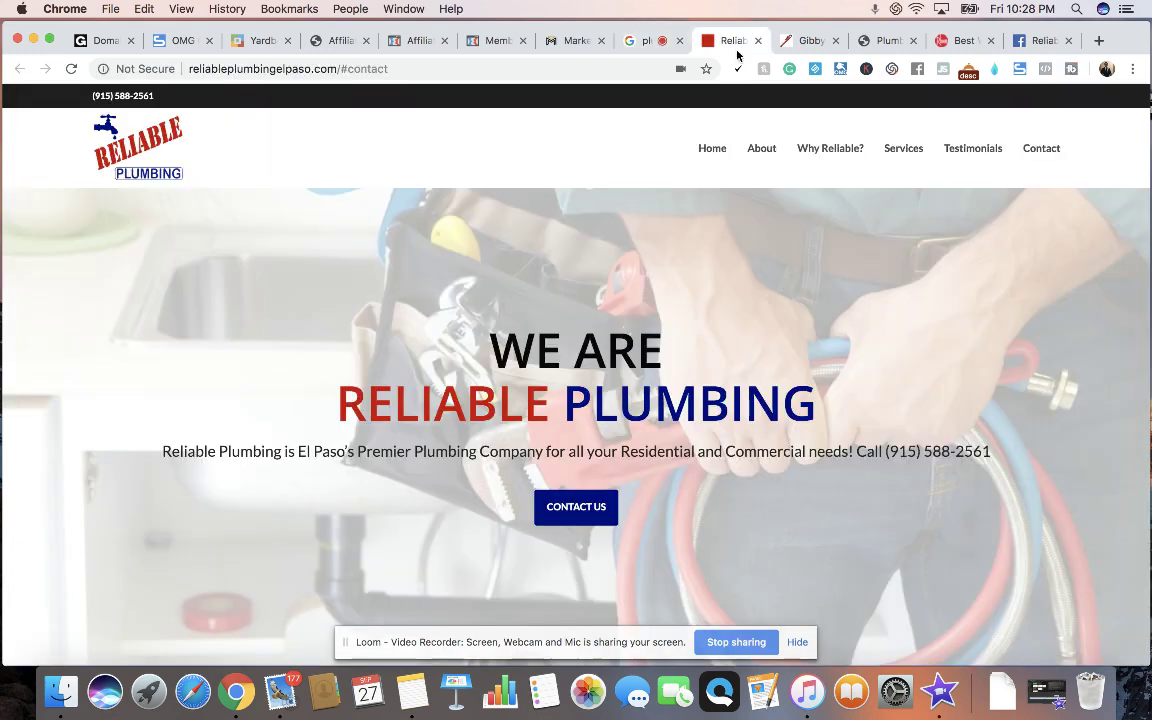
pyautogui.hotkey('ctrl', 'Tab')
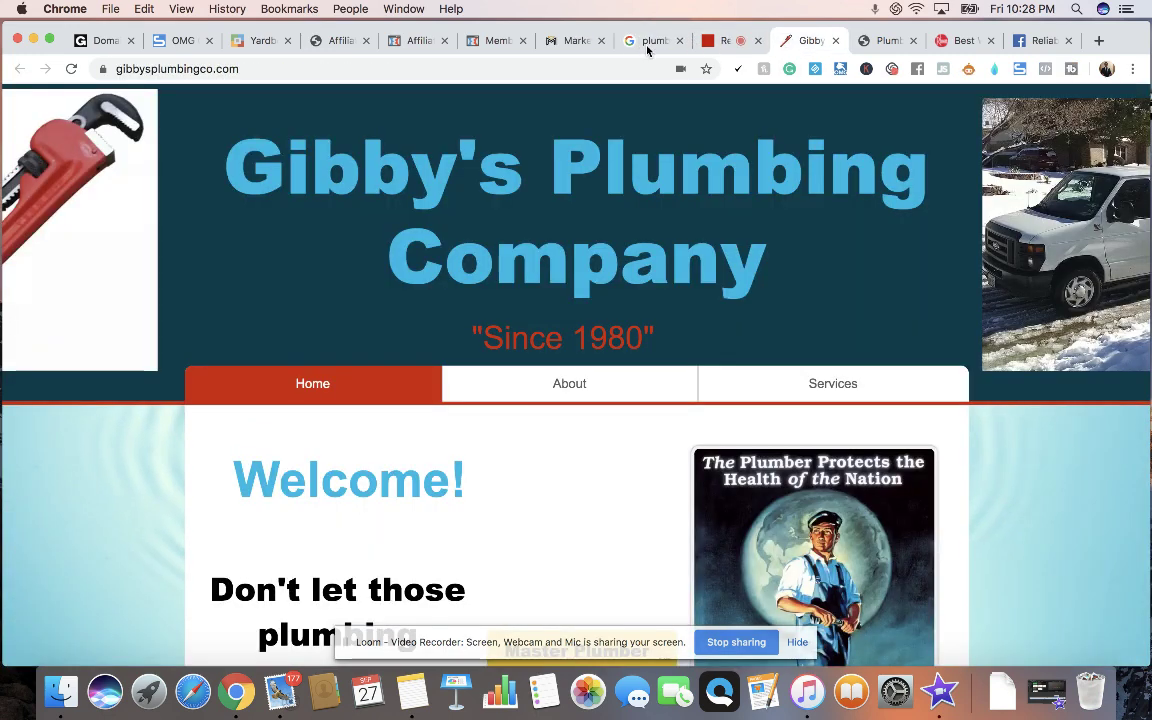
pyautogui.click(648, 42)
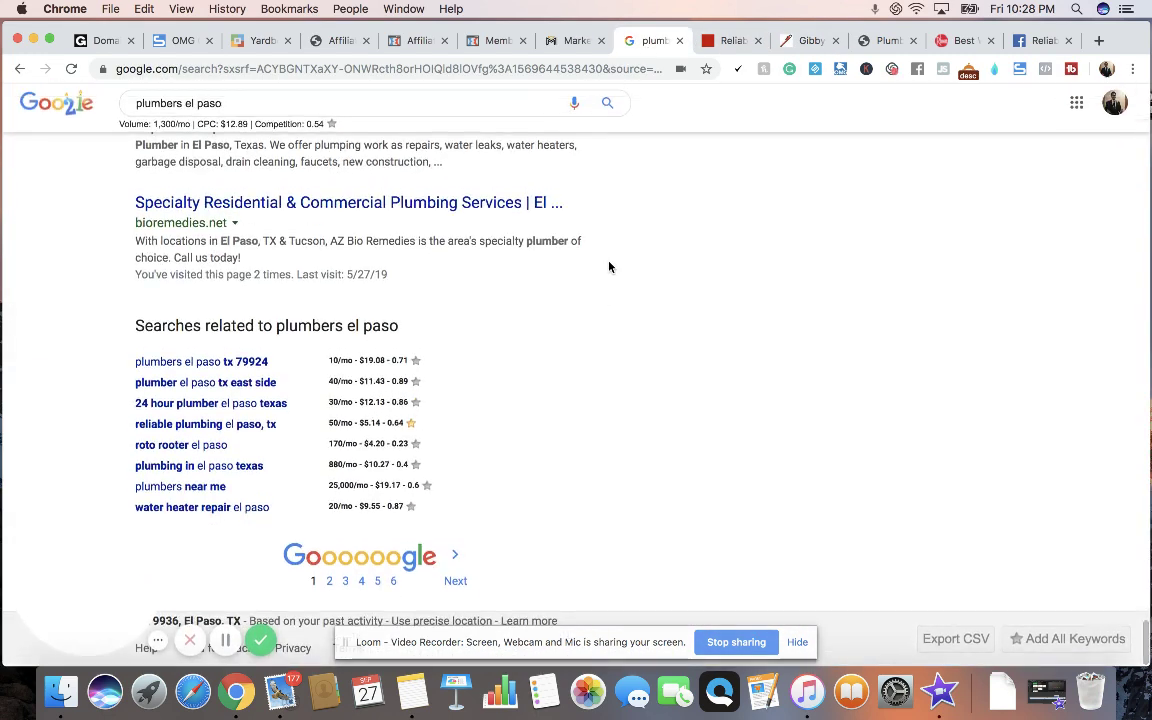
# Step: Review the services section of the Reliable Plumbing website and the company's Facebook page with its outreach message
pyautogui.click(725, 42)
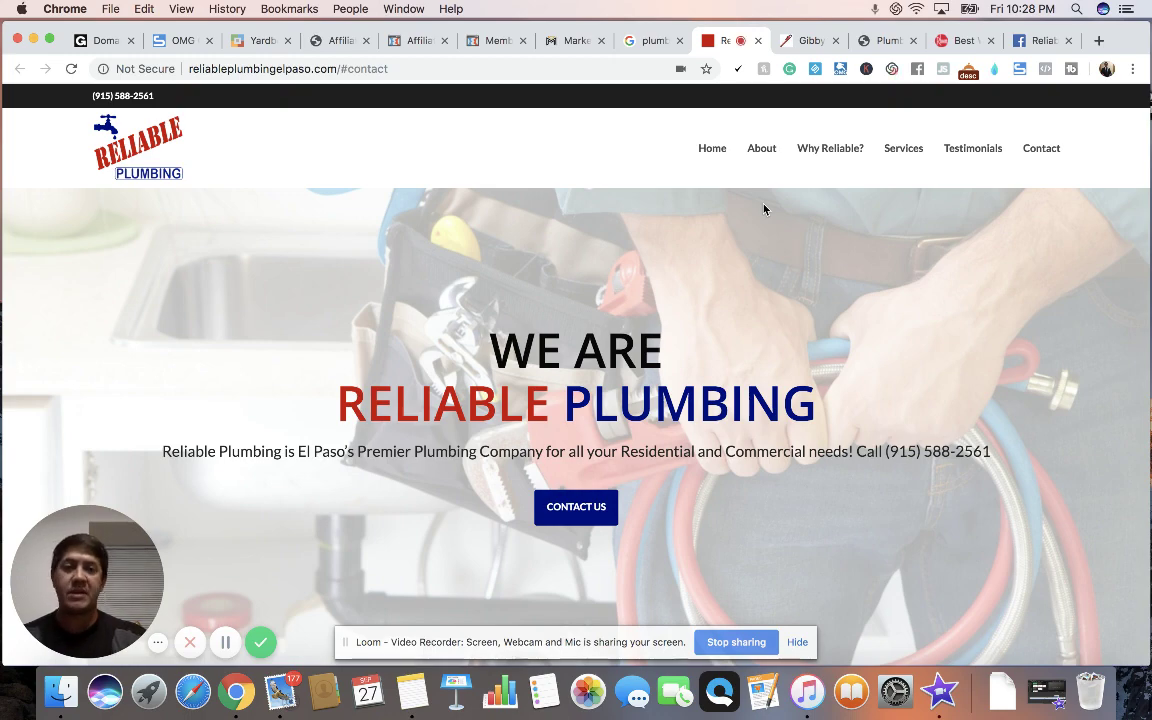
pyautogui.scroll(-15, 764, 209)
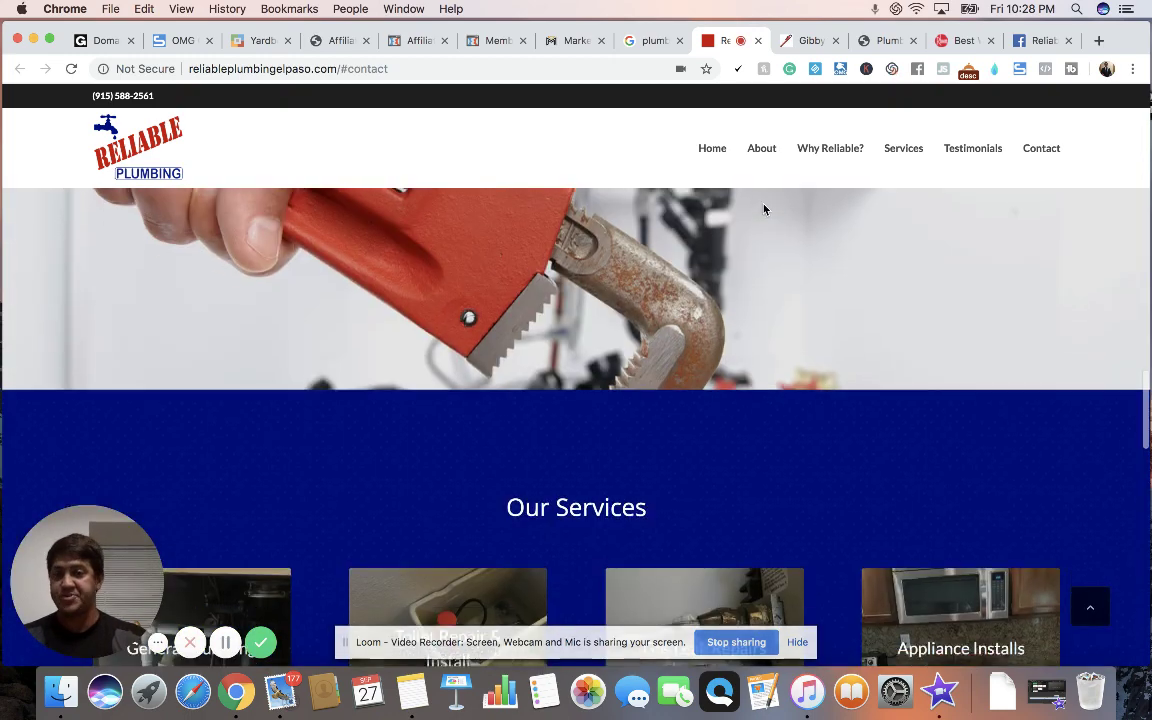
pyautogui.scroll(-3, 764, 209)
pyautogui.scroll(5, 764, 209)
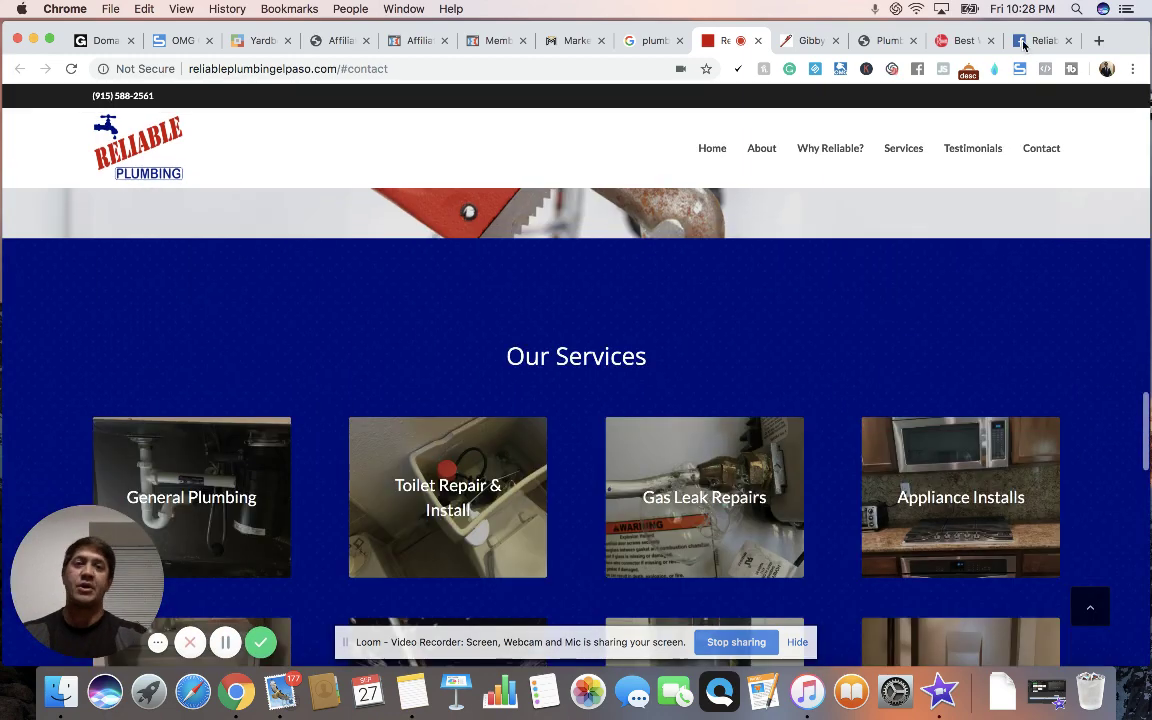
pyautogui.click(1036, 41)
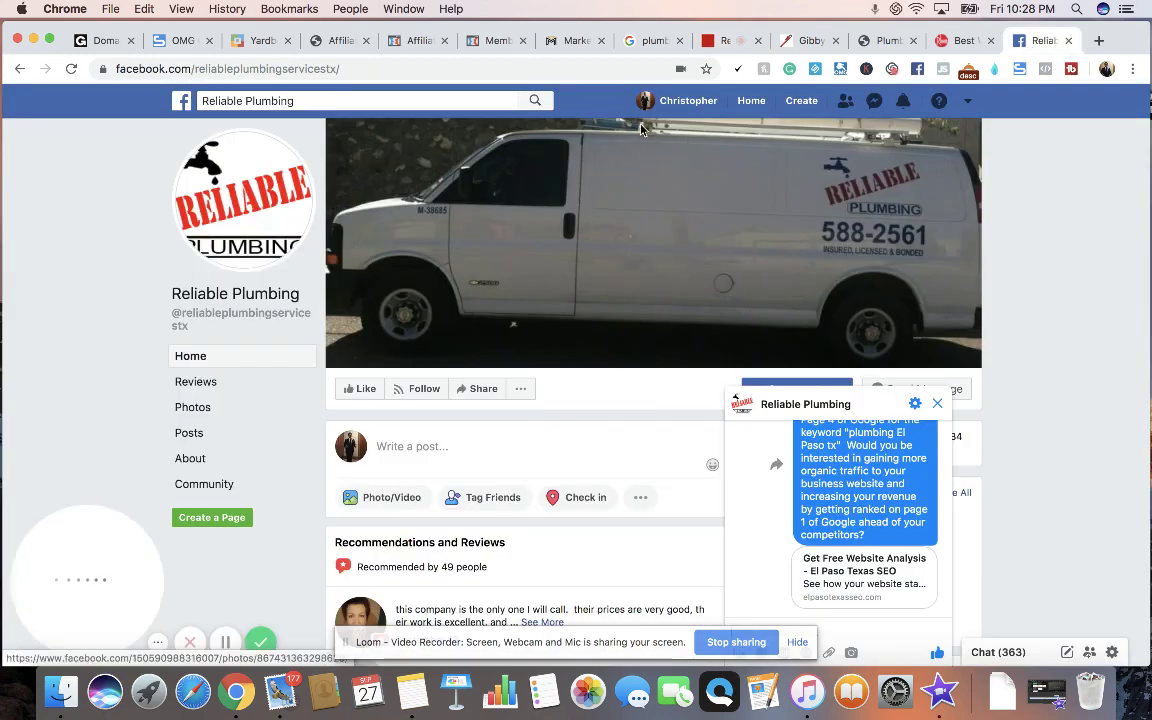
pyautogui.click(733, 41)
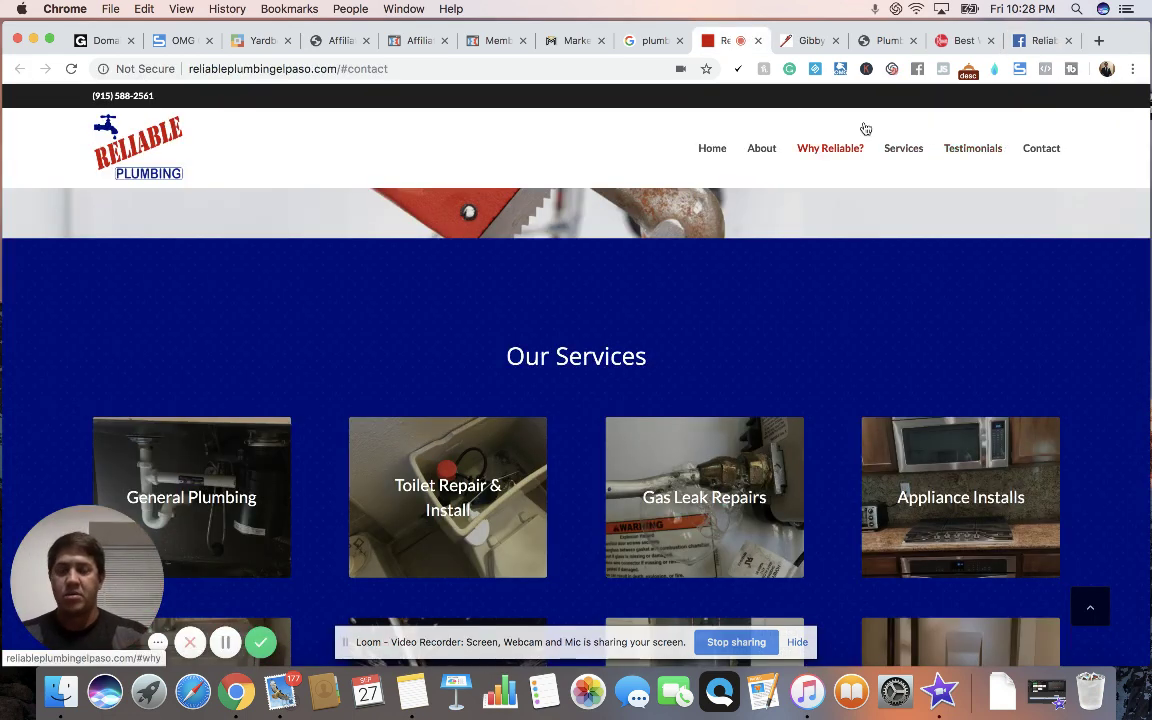
# Step: Return to the ManyLeads campaign form and enter "Plumbers El Paso" as the campaign name
pyautogui.click(566, 40)
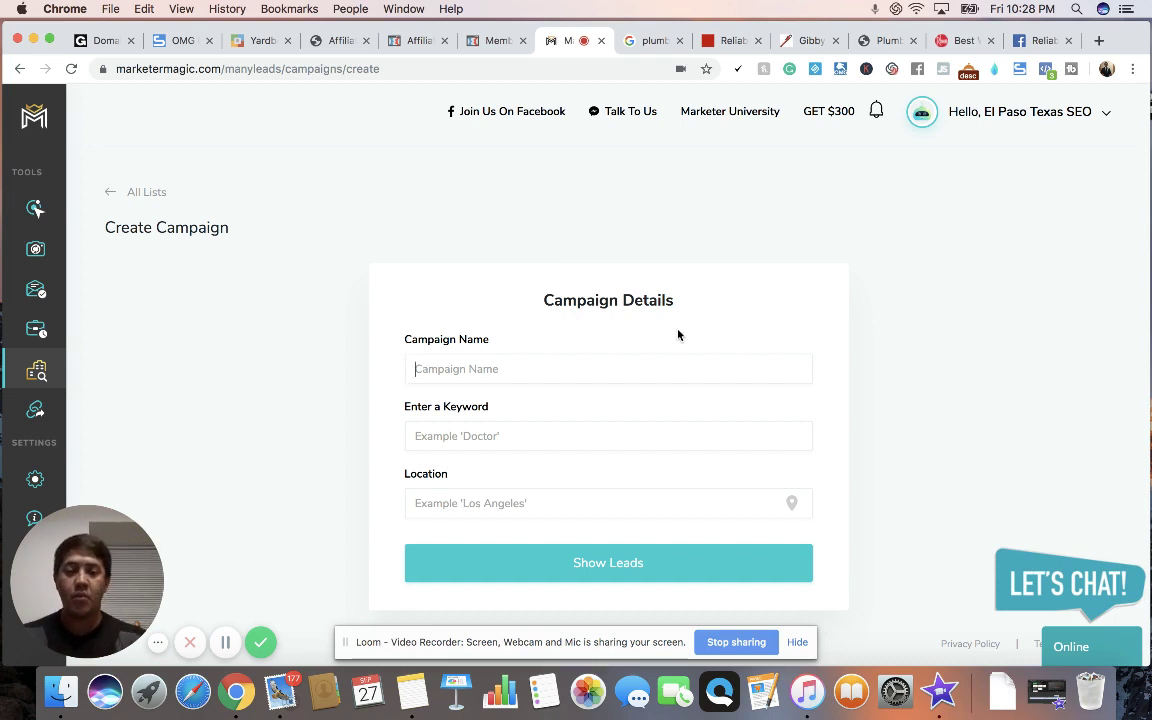
pyautogui.write('PLu')
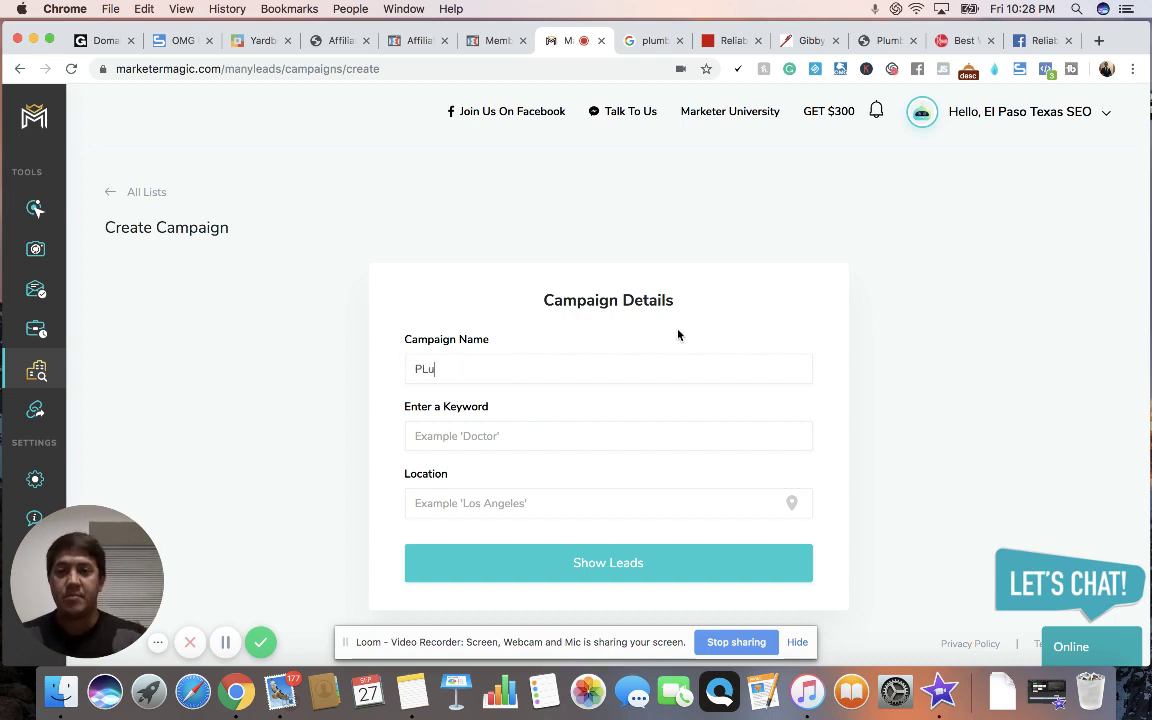
pyautogui.press('BackSpace')
pyautogui.press('BackSpace')
pyautogui.write('jP')
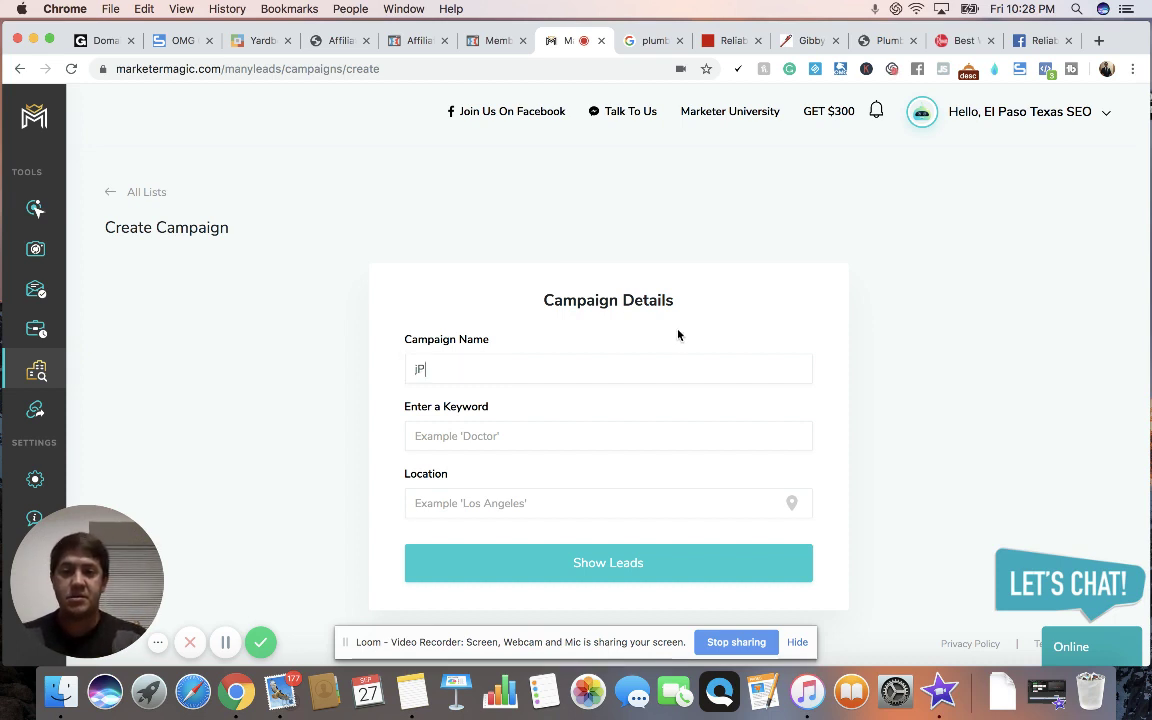
pyautogui.press('BackSpace')
pyautogui.write('Plu')
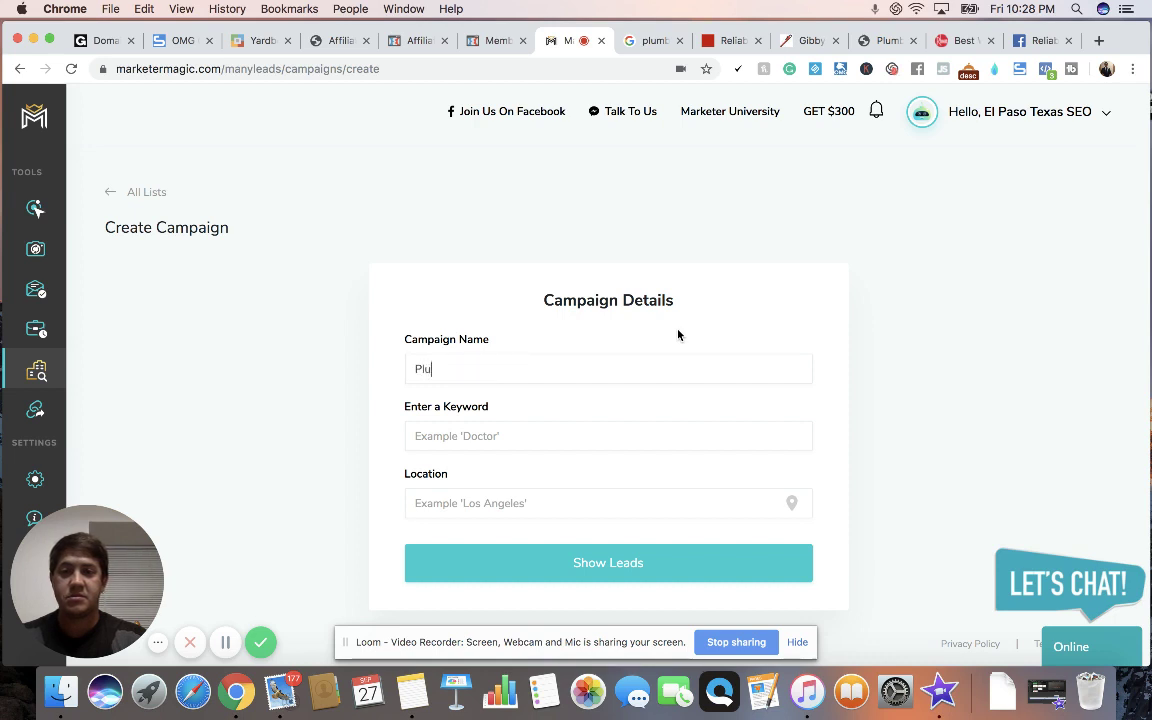
pyautogui.write('mbers El ')
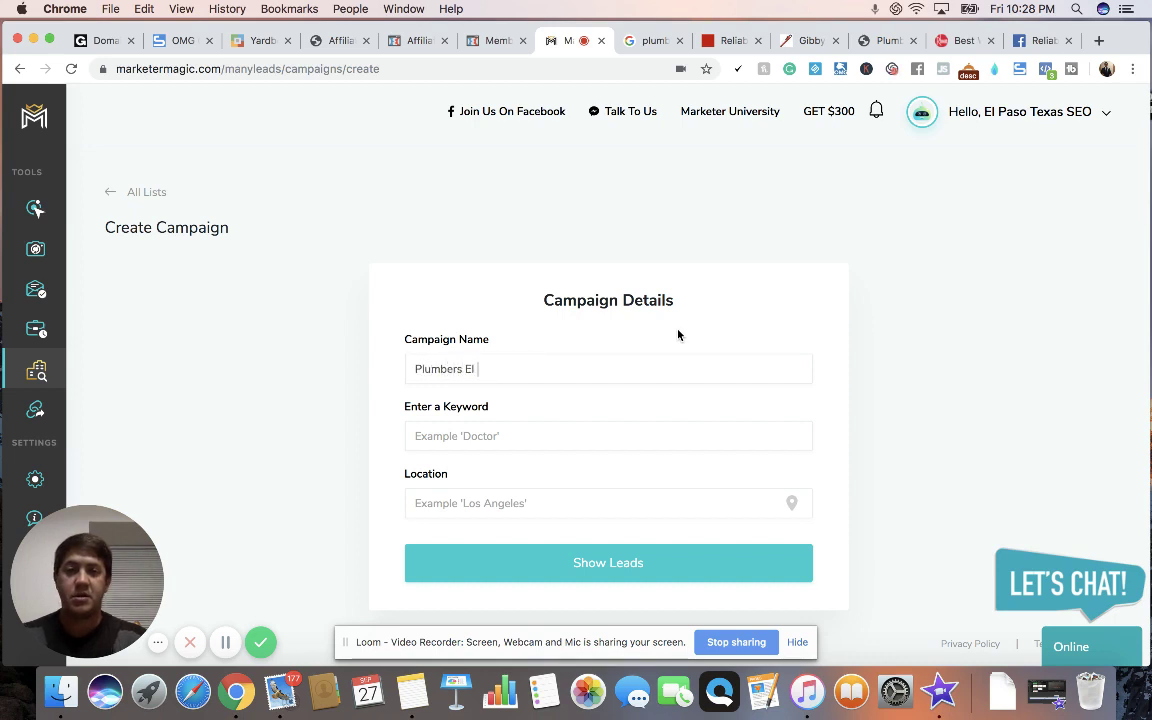
pyautogui.write('Paso')
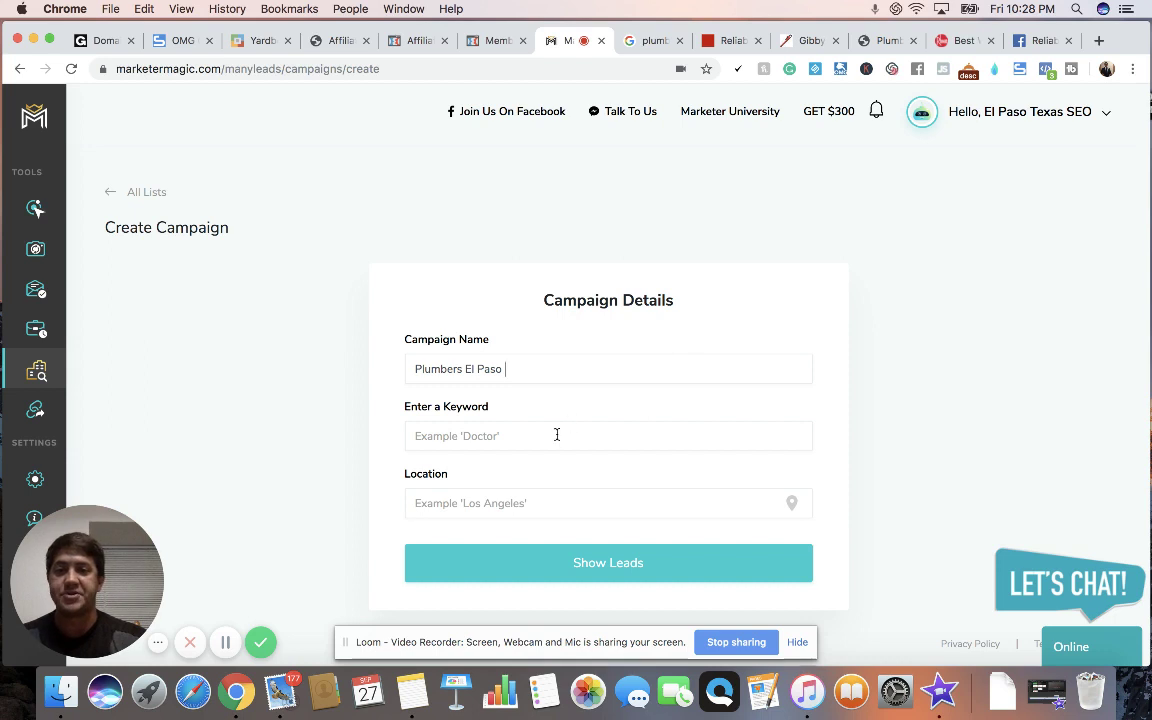
# Step: Enter "Plumbers El Paso" as the campaign's search keyword
pyautogui.click(555, 437)
pyautogui.write('Plumbers')
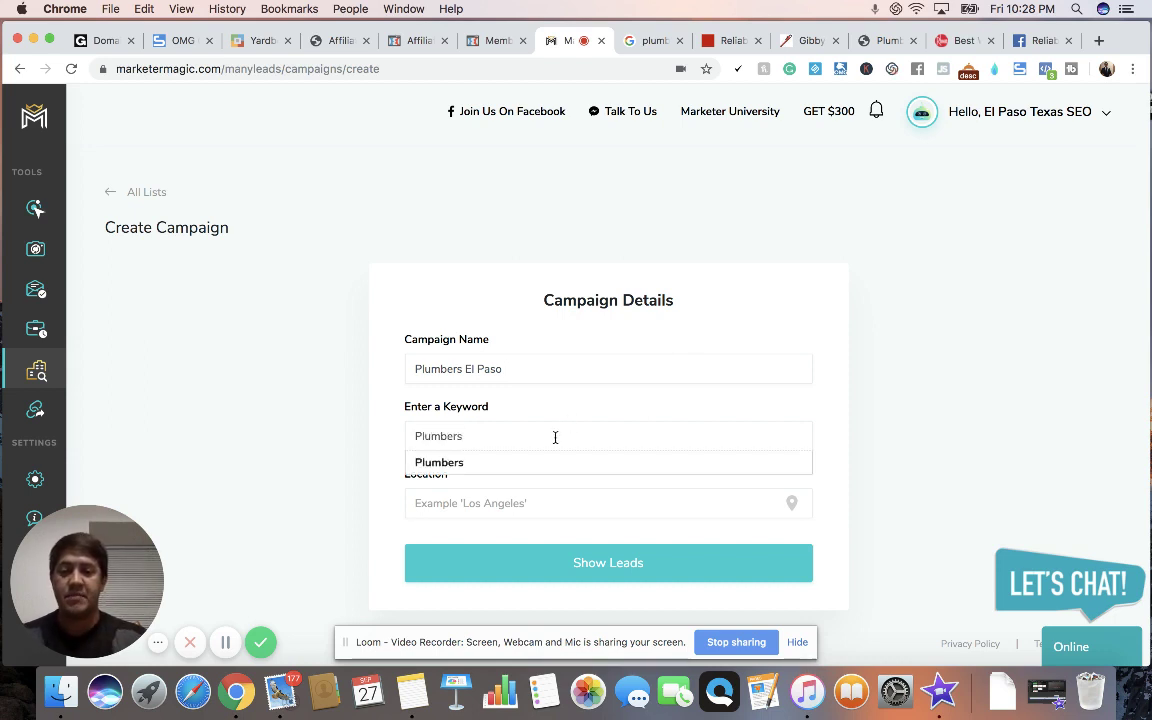
pyautogui.write(' El Paso')
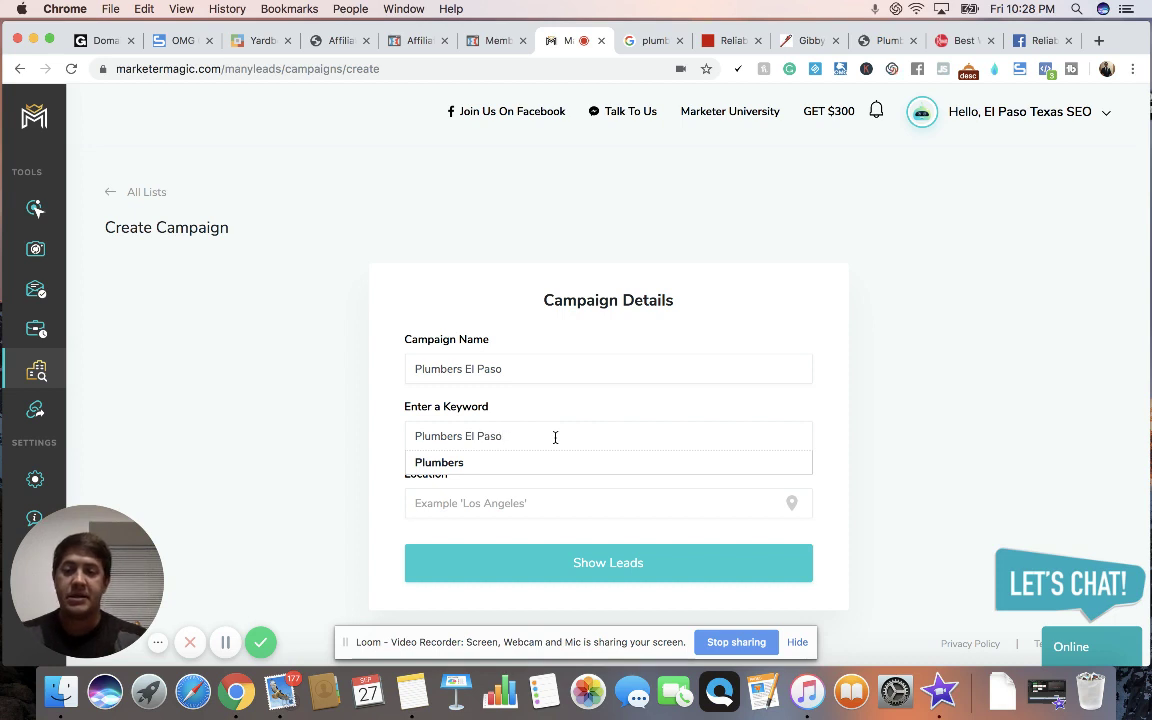
pyautogui.click(340, 448)
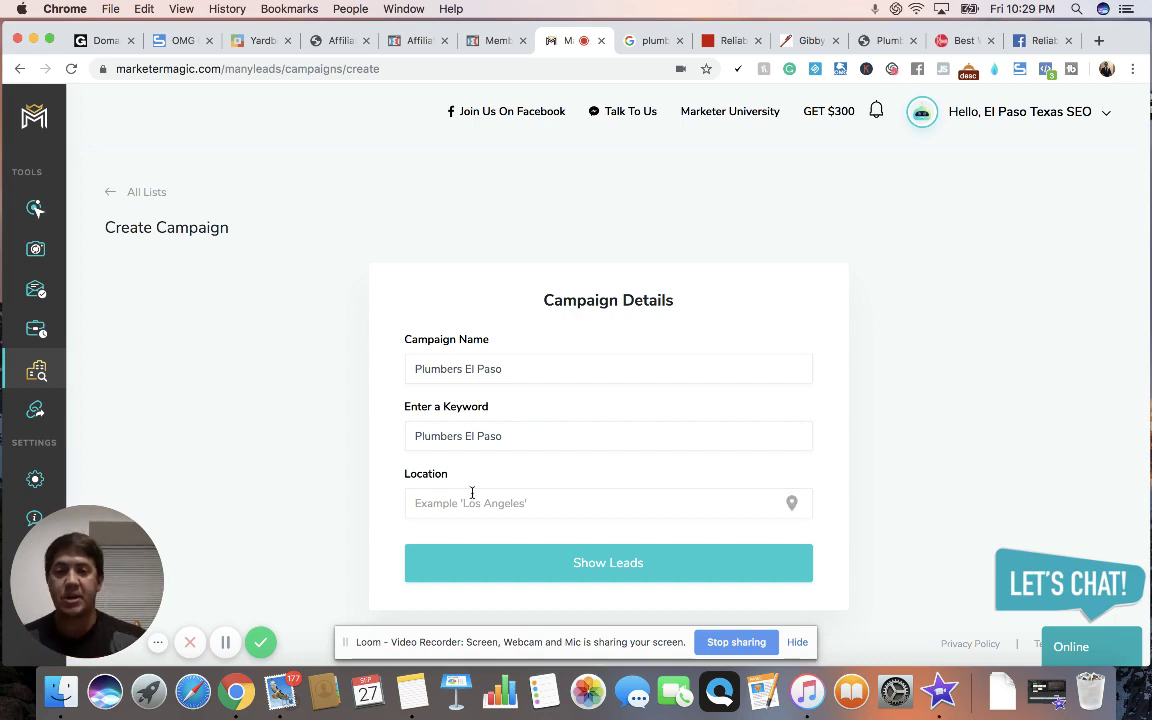
# Step: Set the campaign location to El Paso, Texas, United States of America and generate the leads
pyautogui.write('EL Pas')
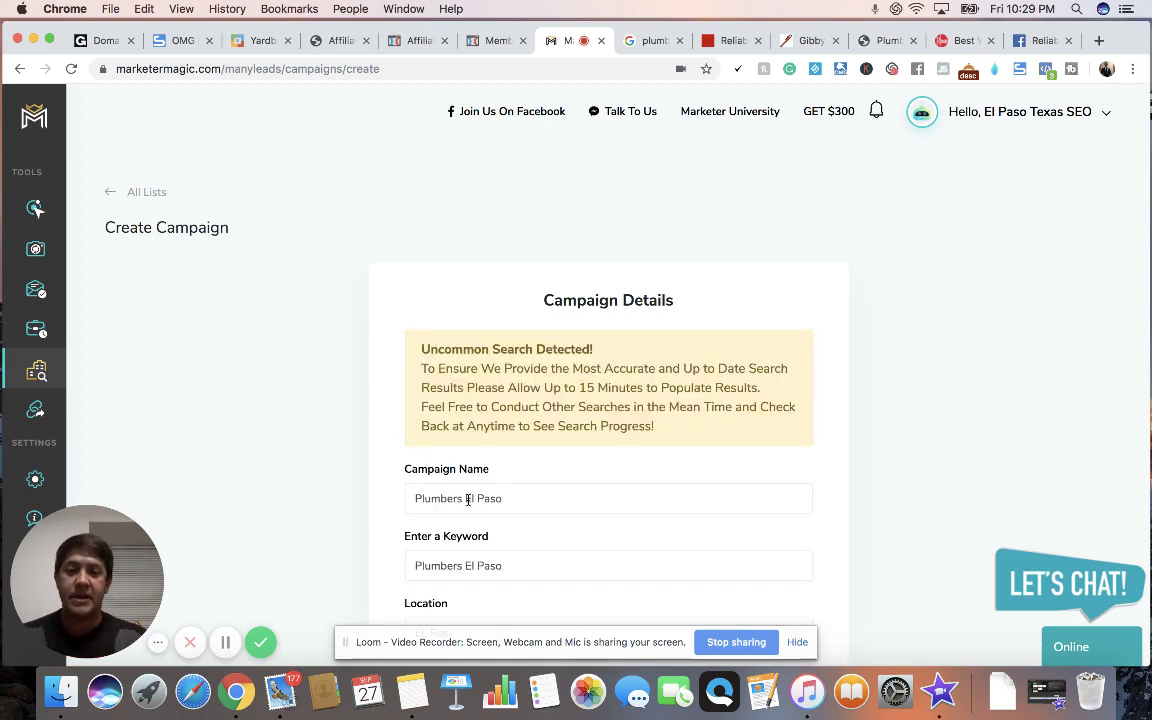
pyautogui.scroll(-4, 377, 433)
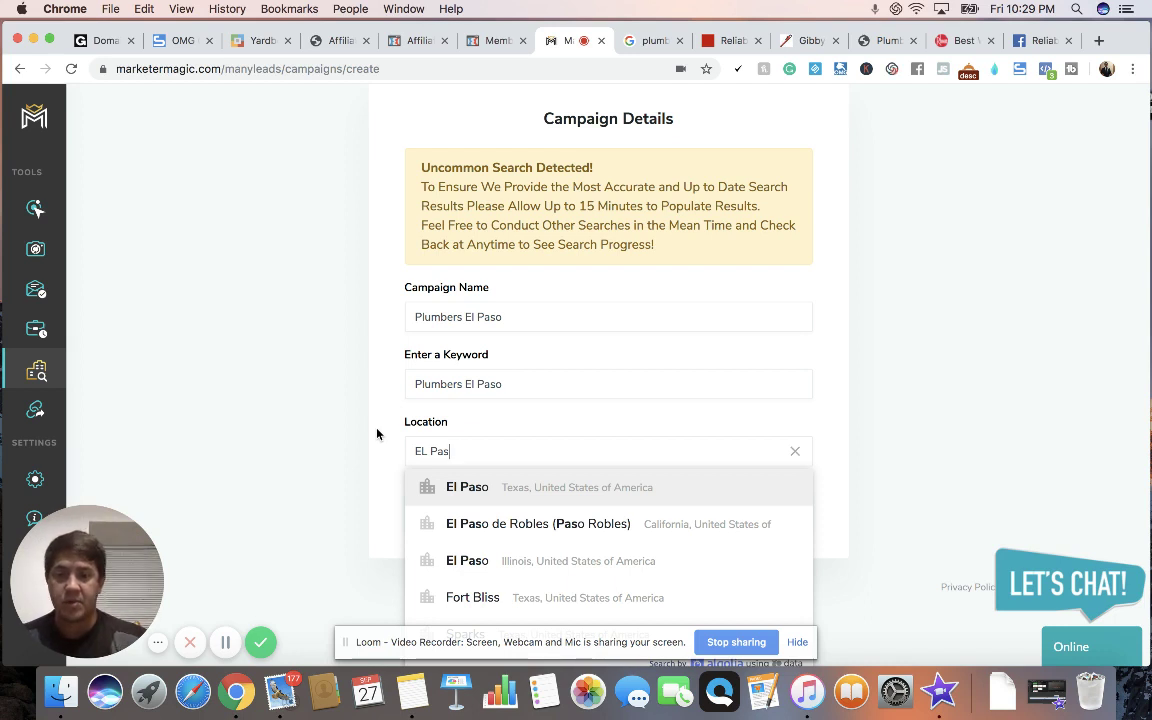
pyautogui.scroll(-1, 377, 434)
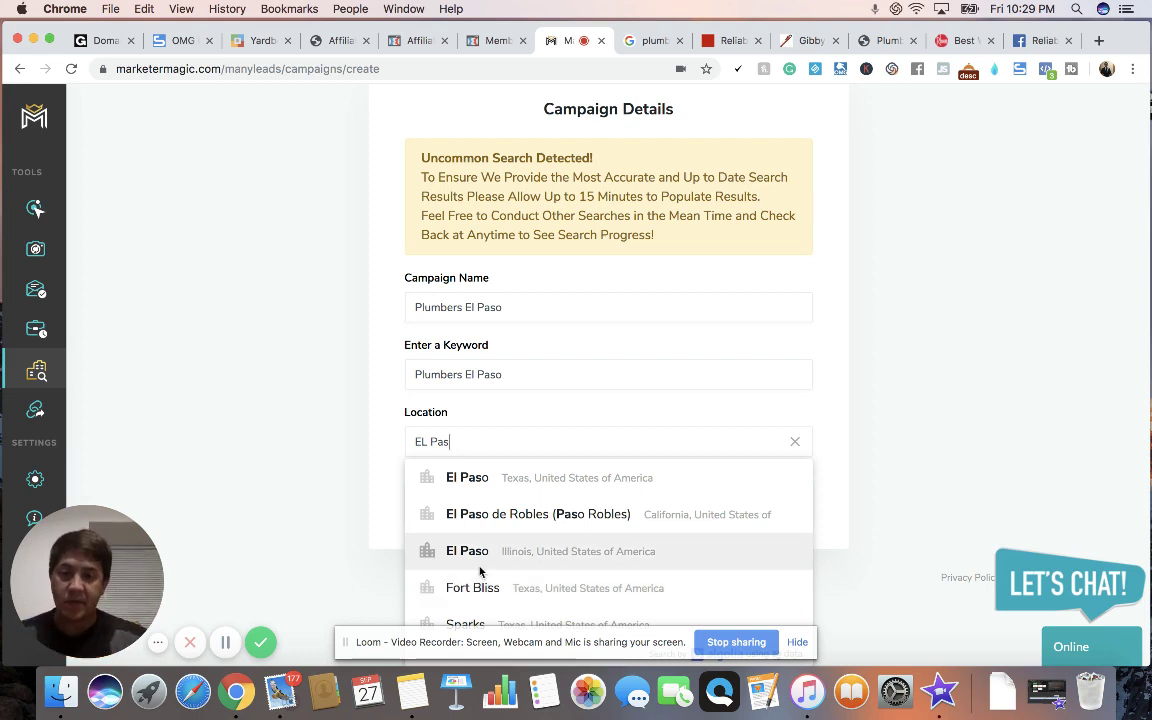
pyautogui.click(484, 478)
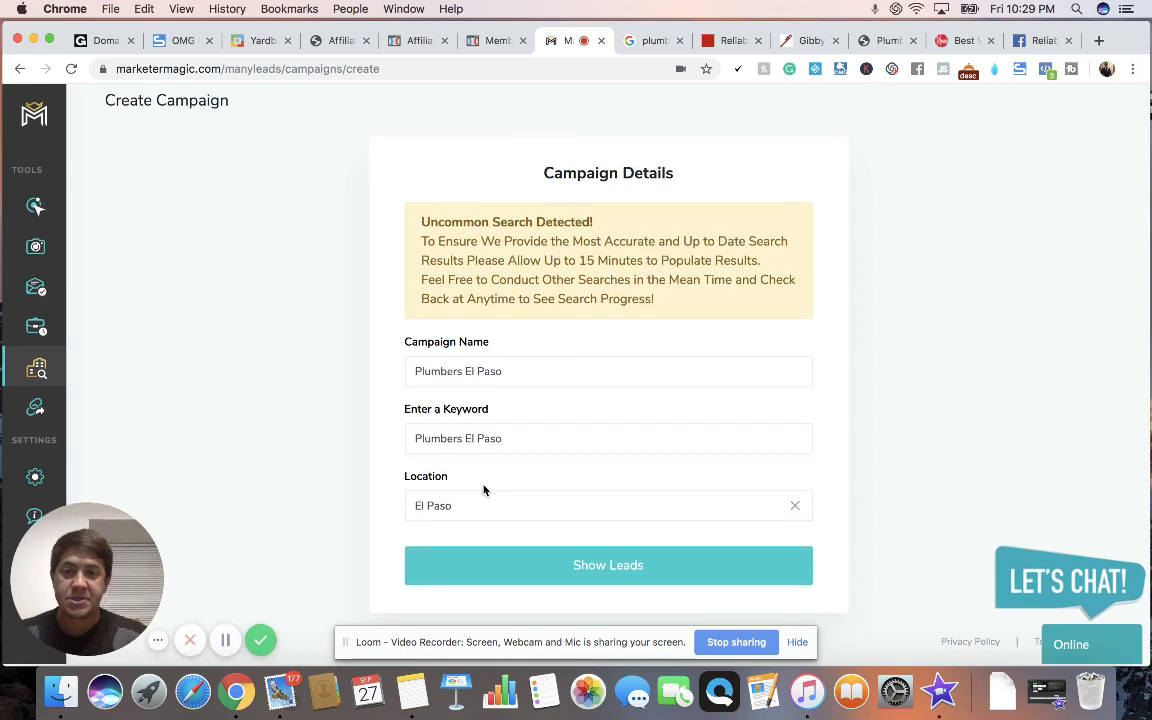
pyautogui.click(606, 571)
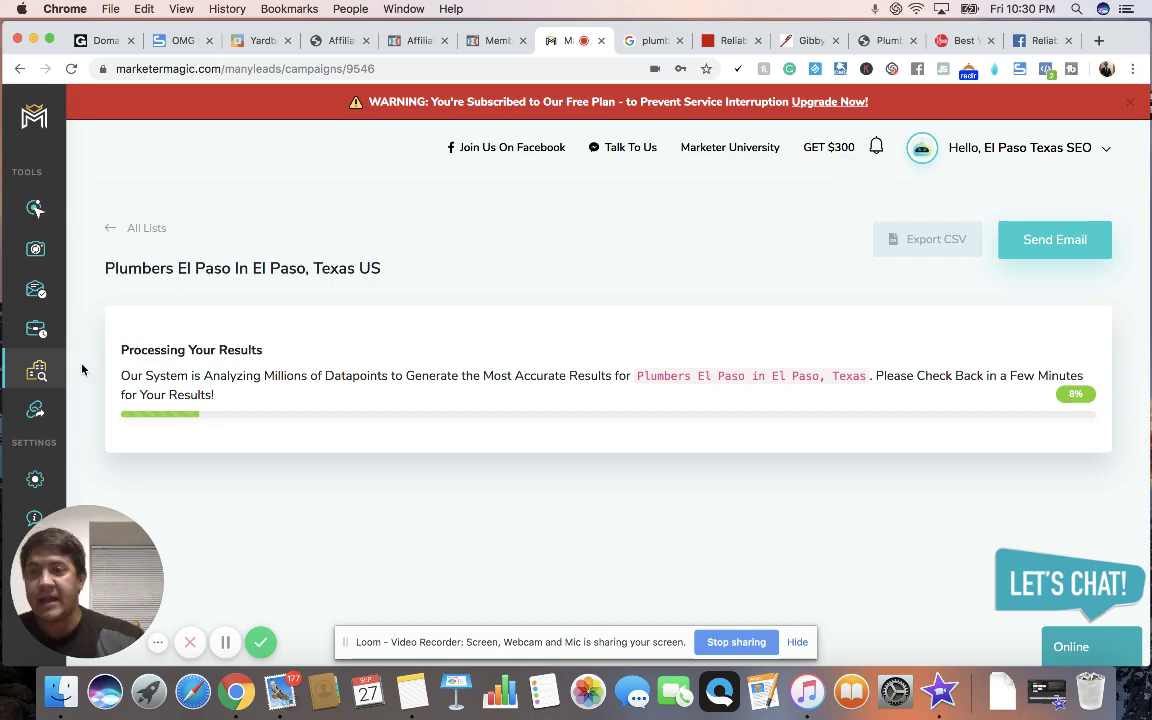
# Step: Go back to the Google results for "plumbers el paso" and look through the second results page
pyautogui.moveTo(60, 345)
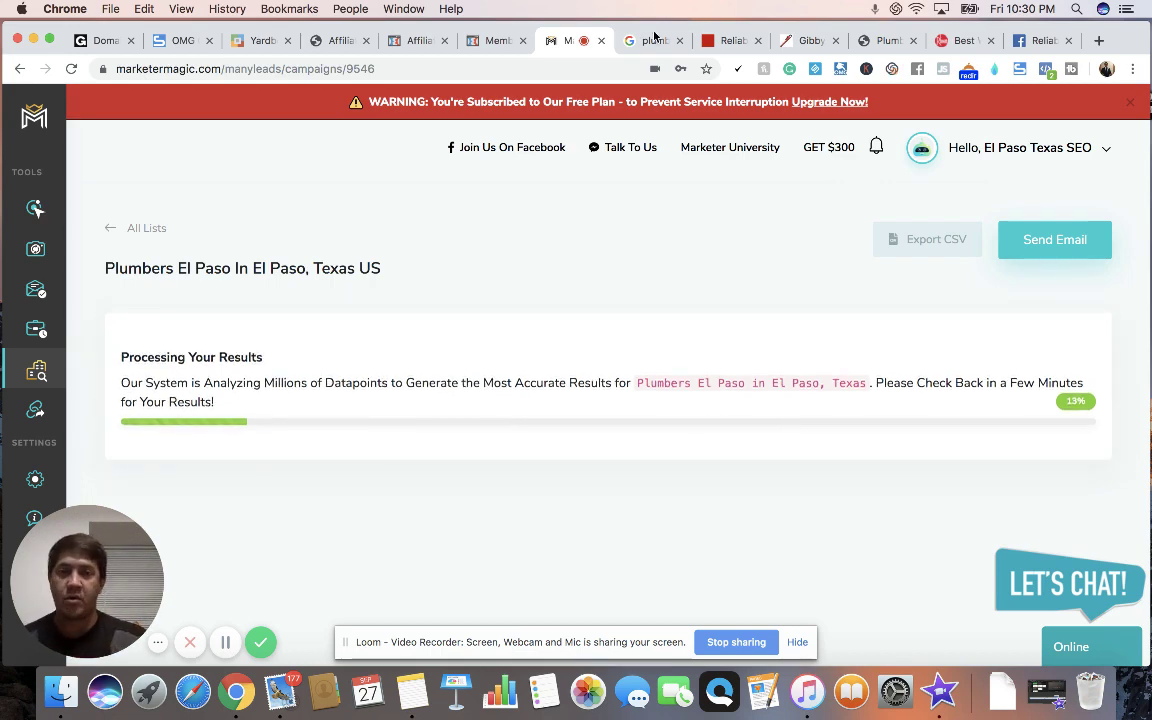
pyautogui.click(725, 40)
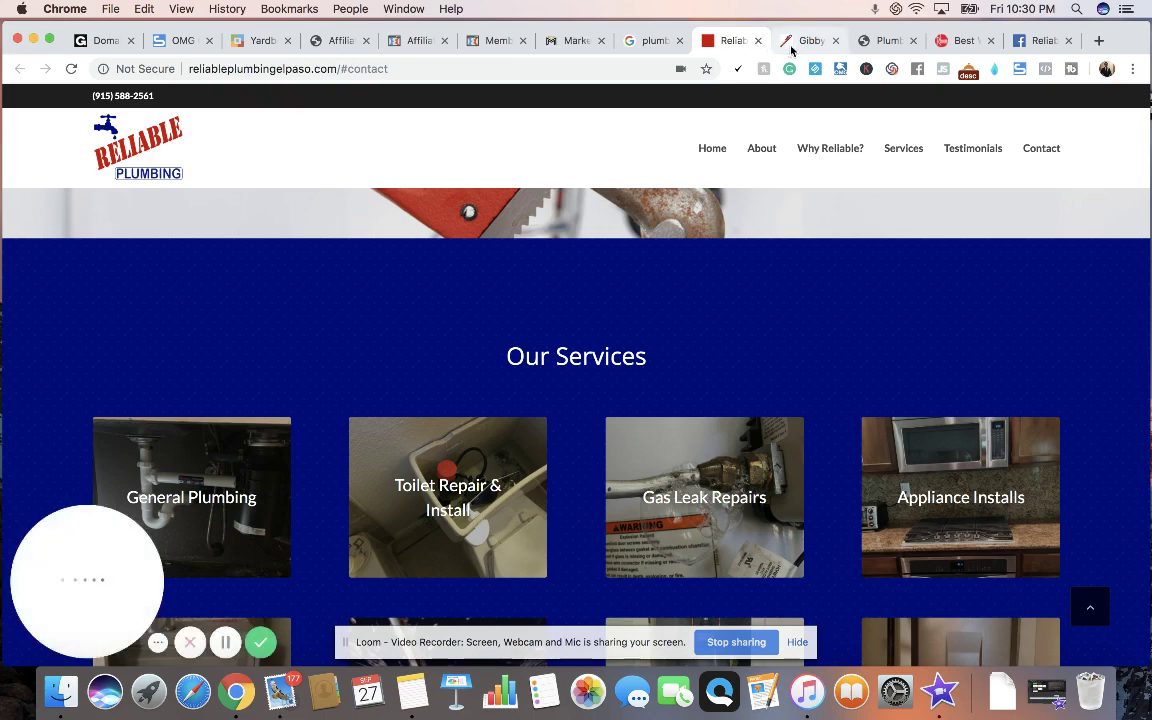
pyautogui.click(655, 42)
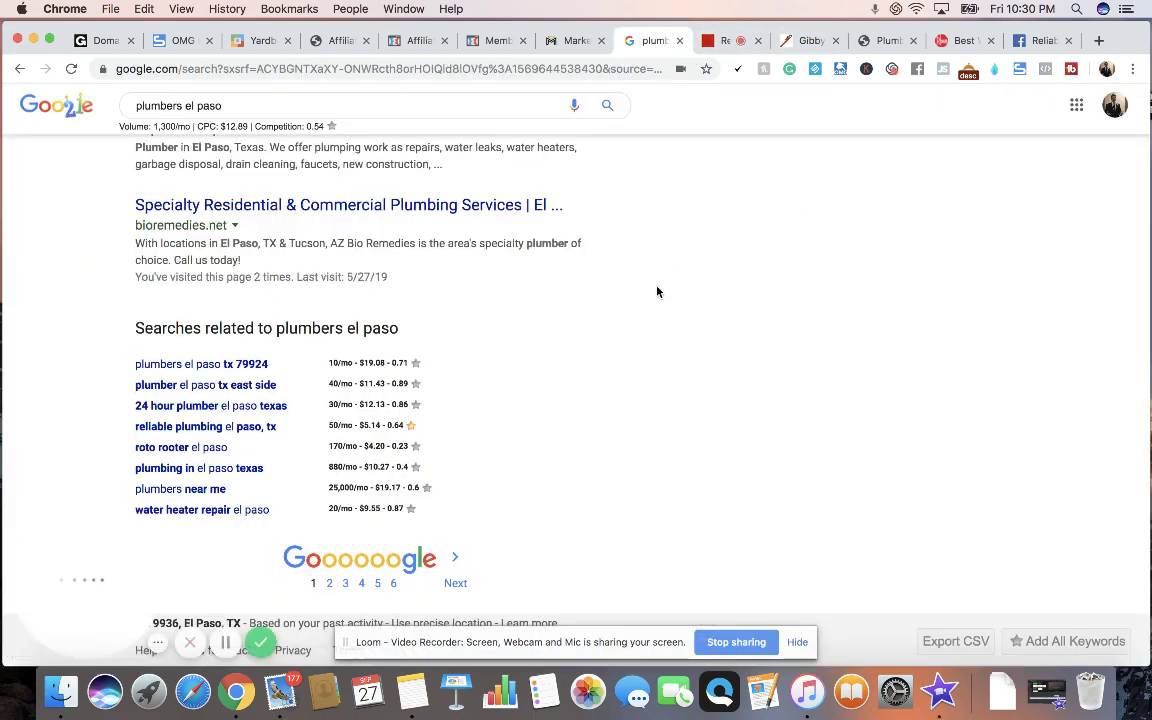
pyautogui.click(455, 584)
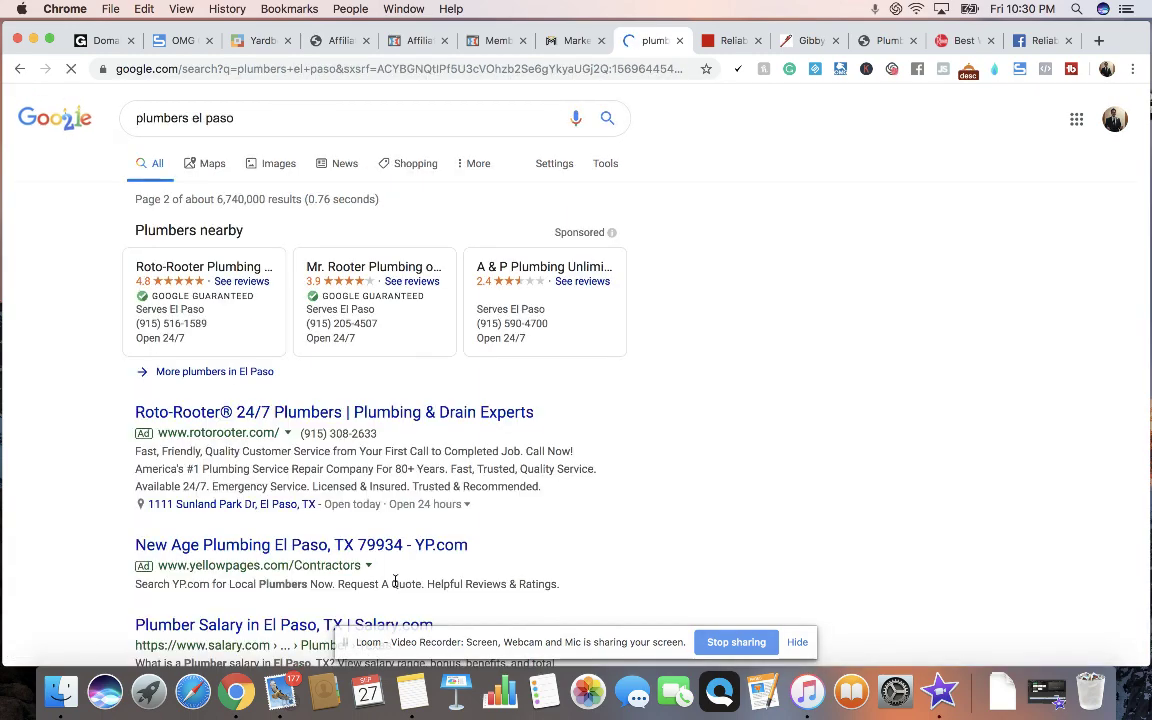
pyautogui.scroll(-15, 396, 587)
pyautogui.scroll(-10, 396, 587)
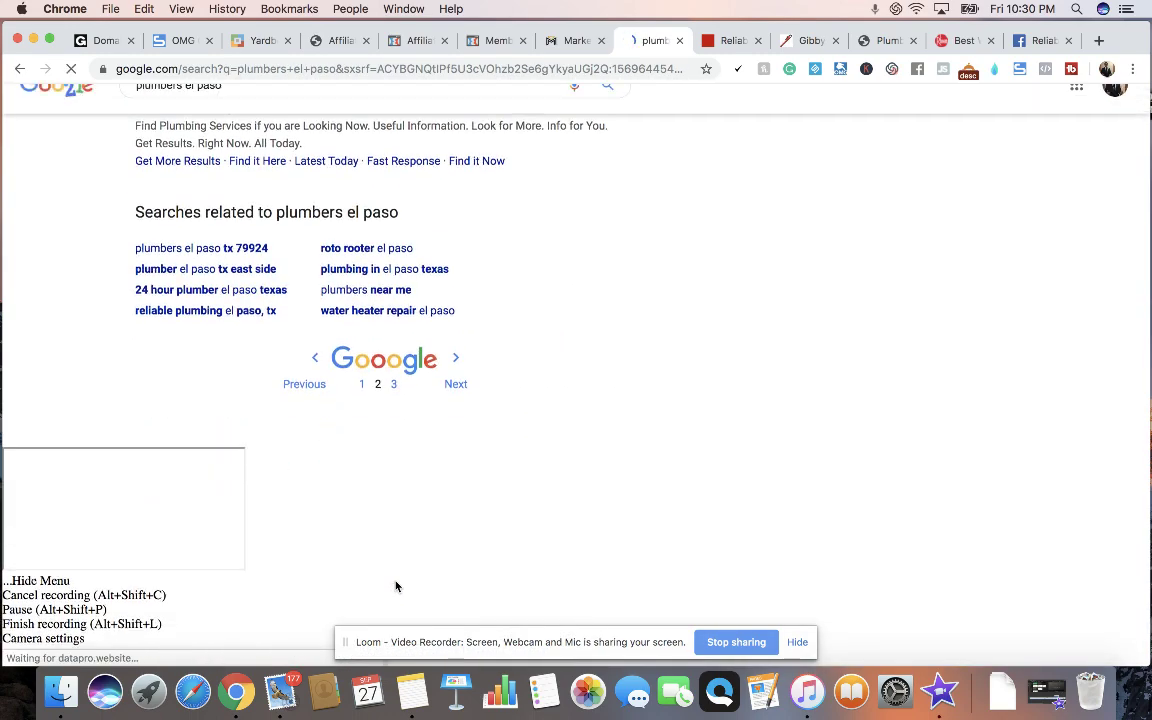
# Step: Open Google's search settings from the second page of the "plumbers el paso" results
pyautogui.scroll(2, 420, 404)
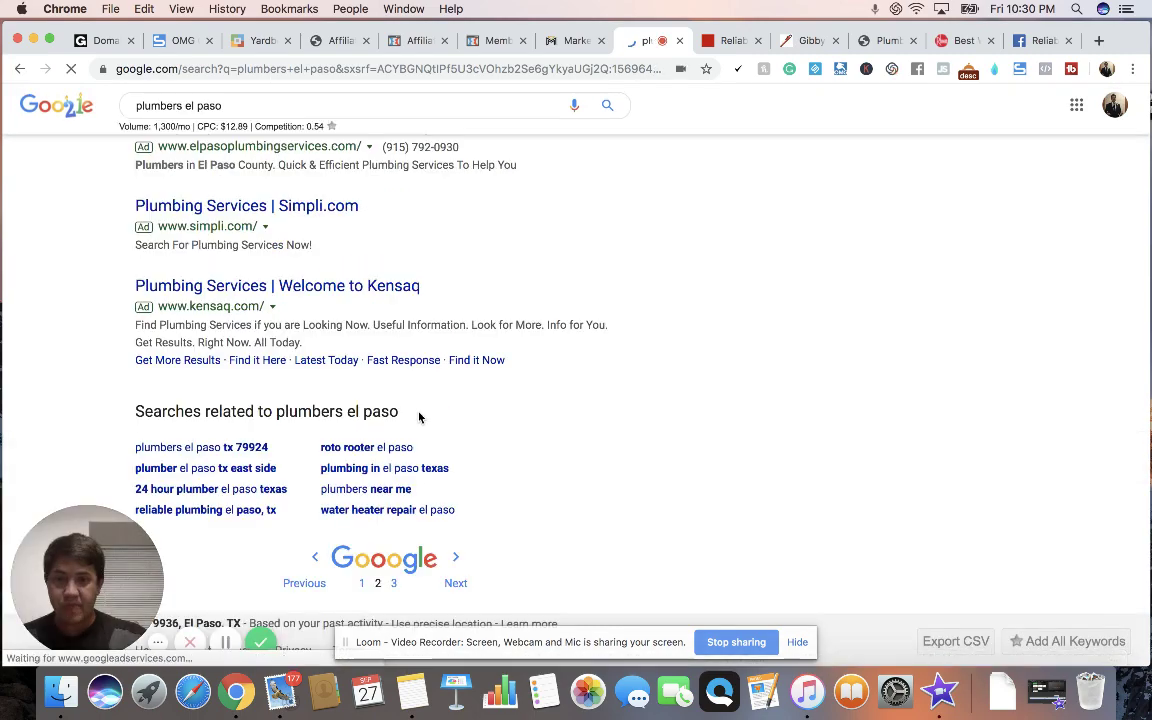
pyautogui.scroll(3, 420, 410)
pyautogui.scroll(8, 420, 418)
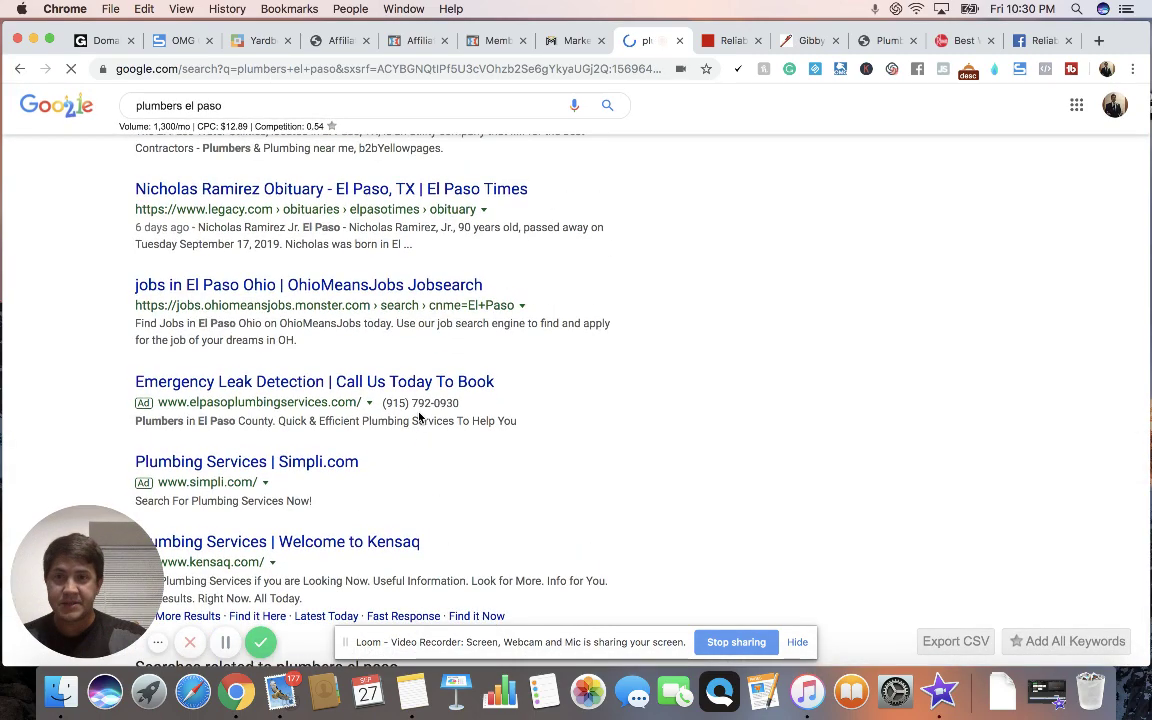
pyautogui.scroll(10, 420, 418)
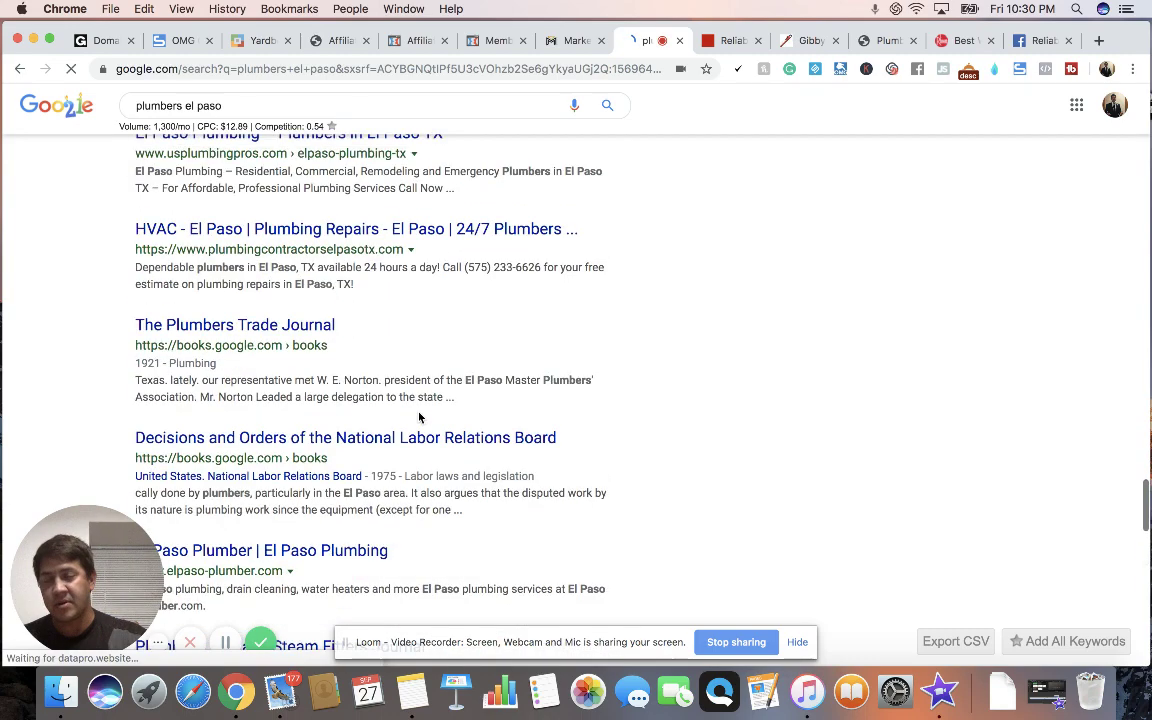
pyautogui.scroll(20, 420, 418)
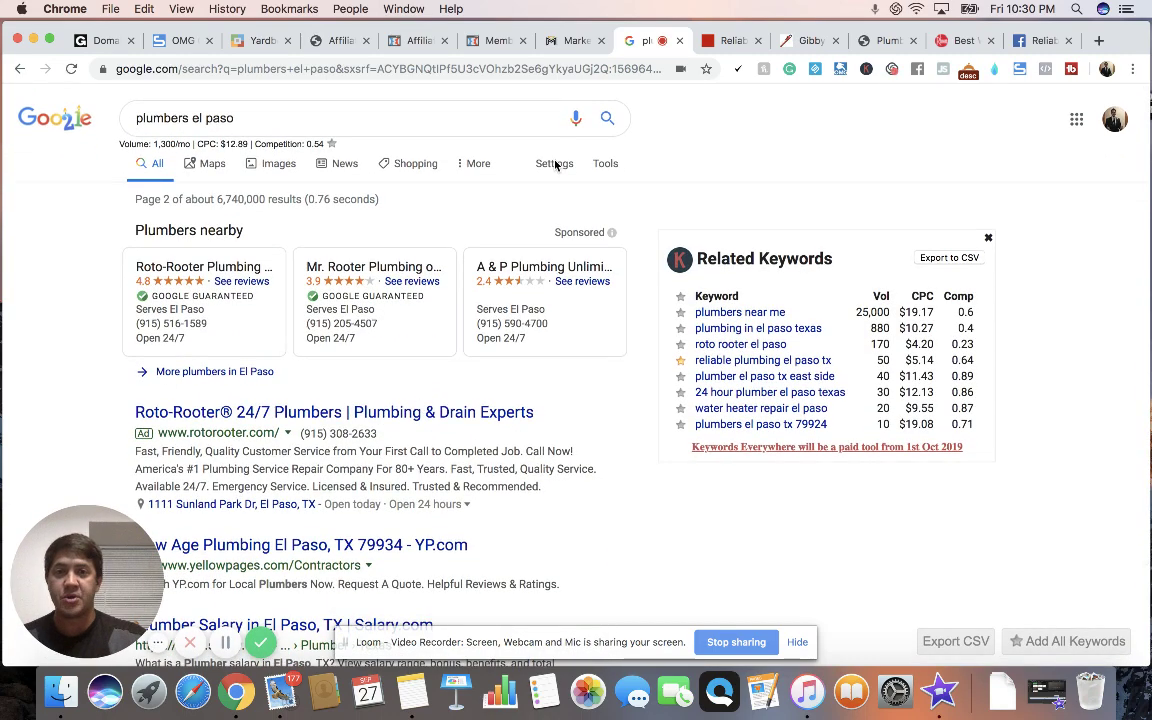
pyautogui.click(557, 166)
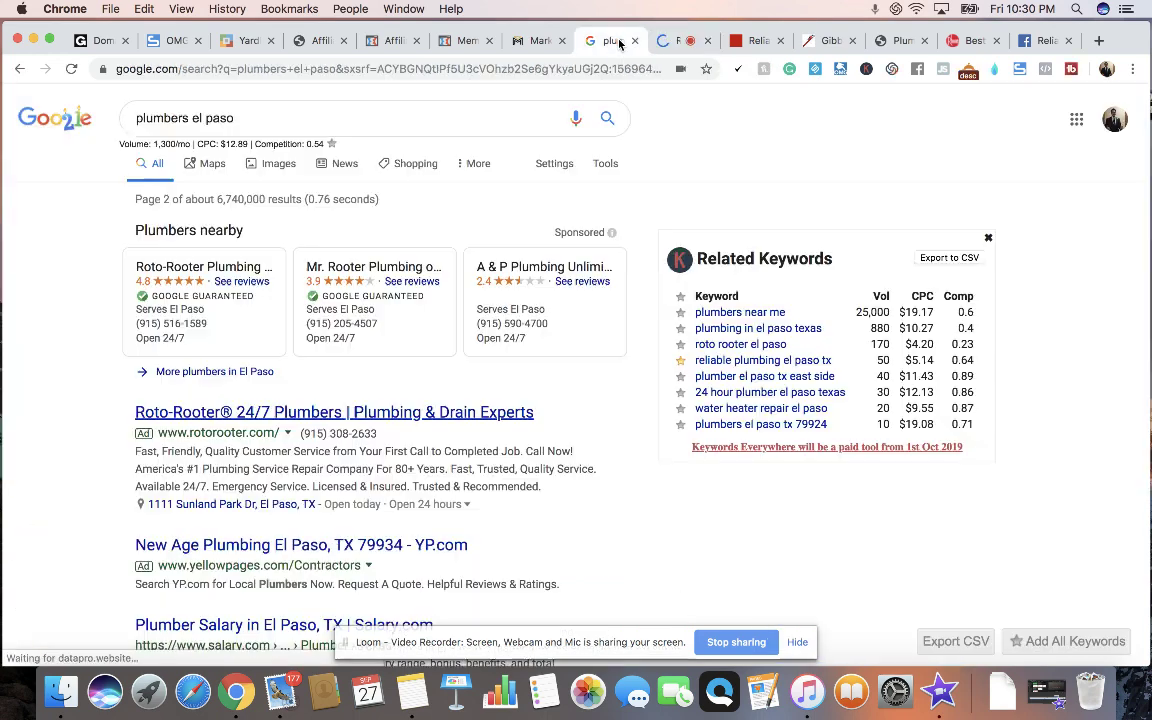
pyautogui.click(617, 42)
pyautogui.click(556, 163)
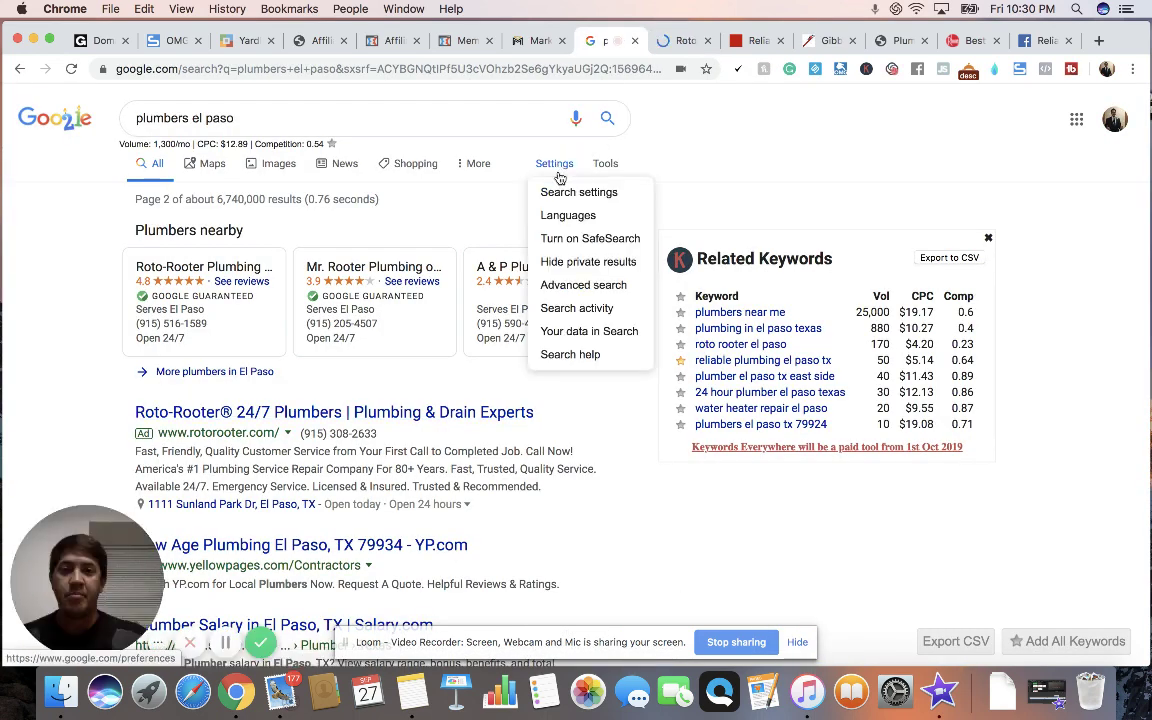
pyautogui.click(562, 191)
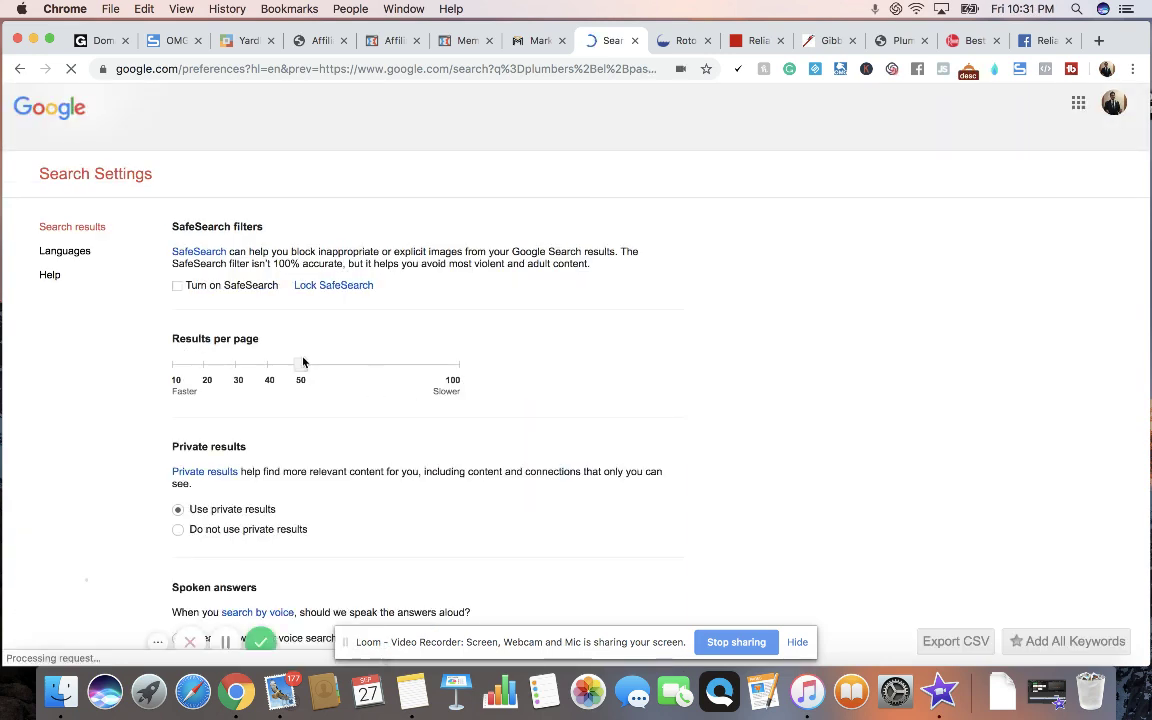
# Step: Set the results per page to 10 and save the search settings
pyautogui.moveTo(299, 369); pyautogui.dragTo(178, 367)
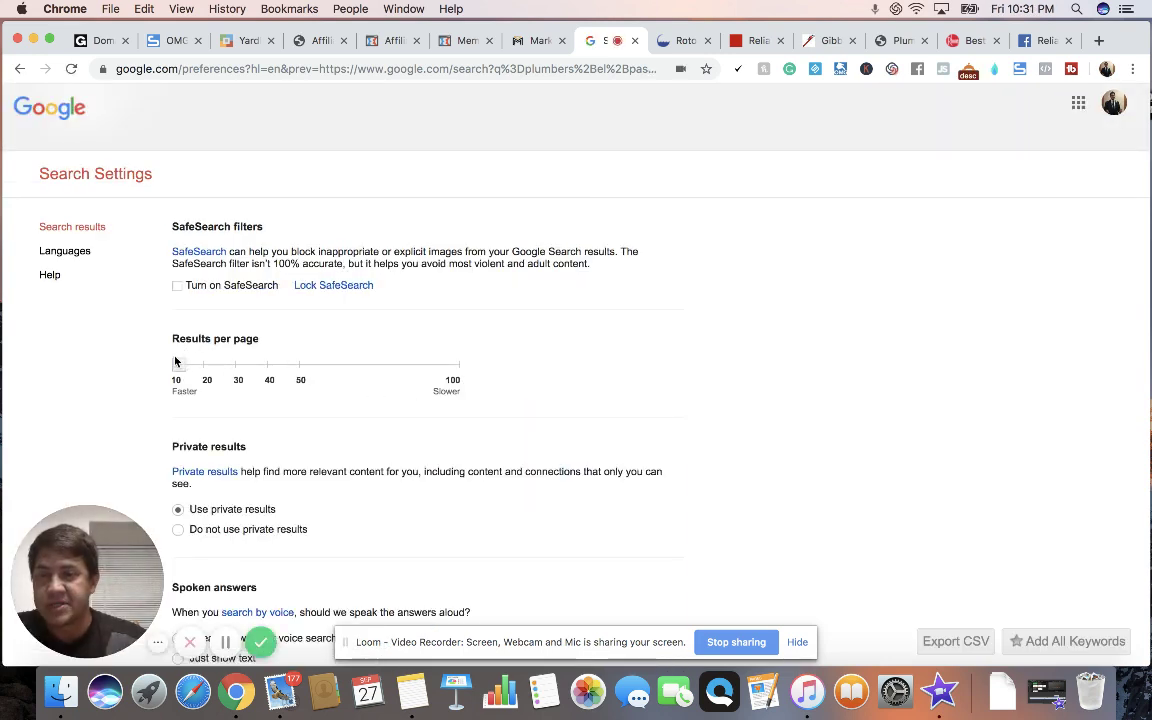
pyautogui.scroll(-3, 551, 320)
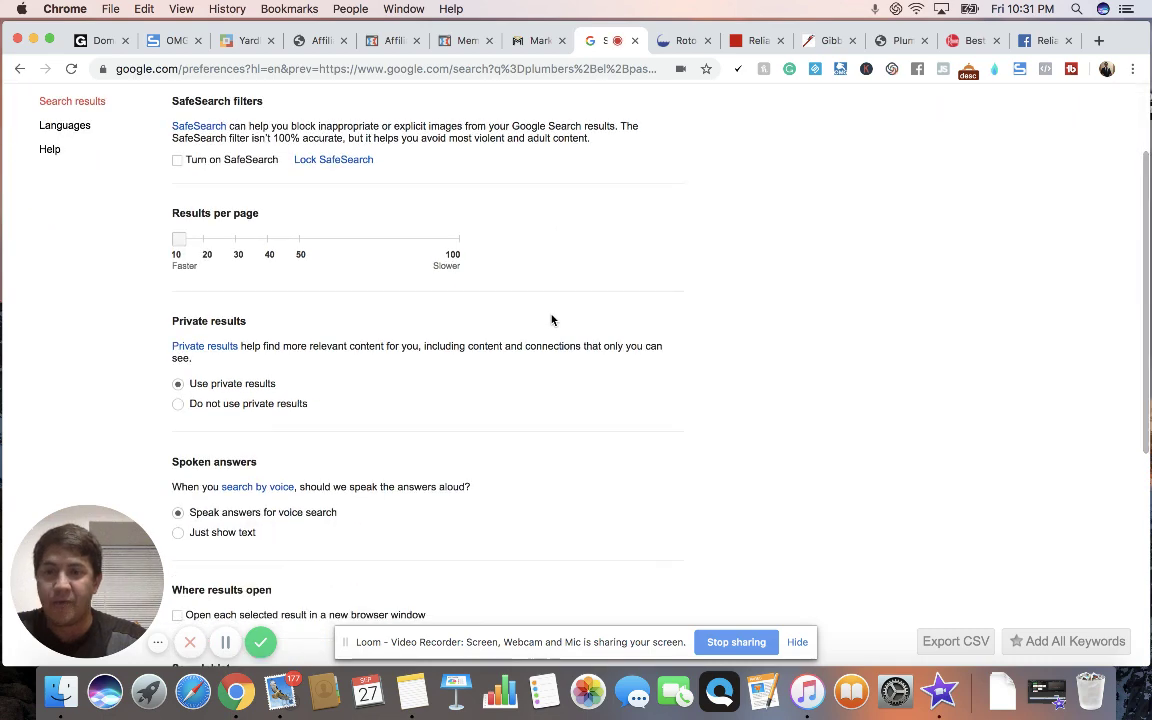
pyautogui.scroll(-8, 551, 320)
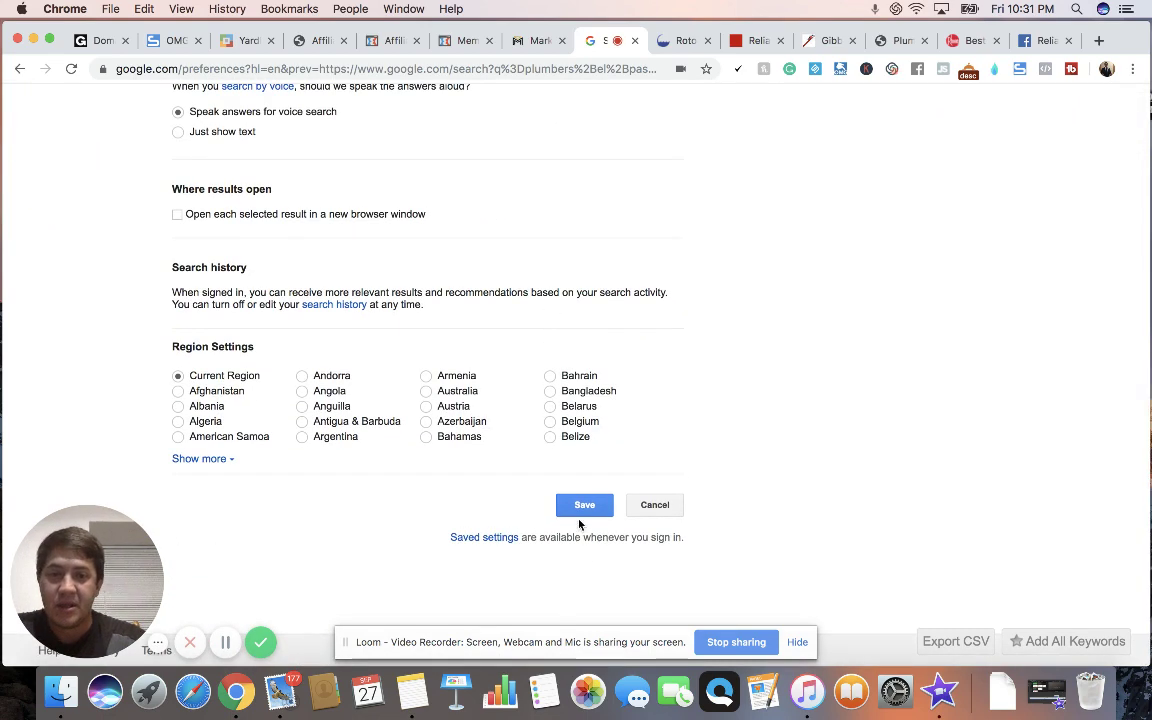
pyautogui.click(584, 503)
pyautogui.click(724, 163)
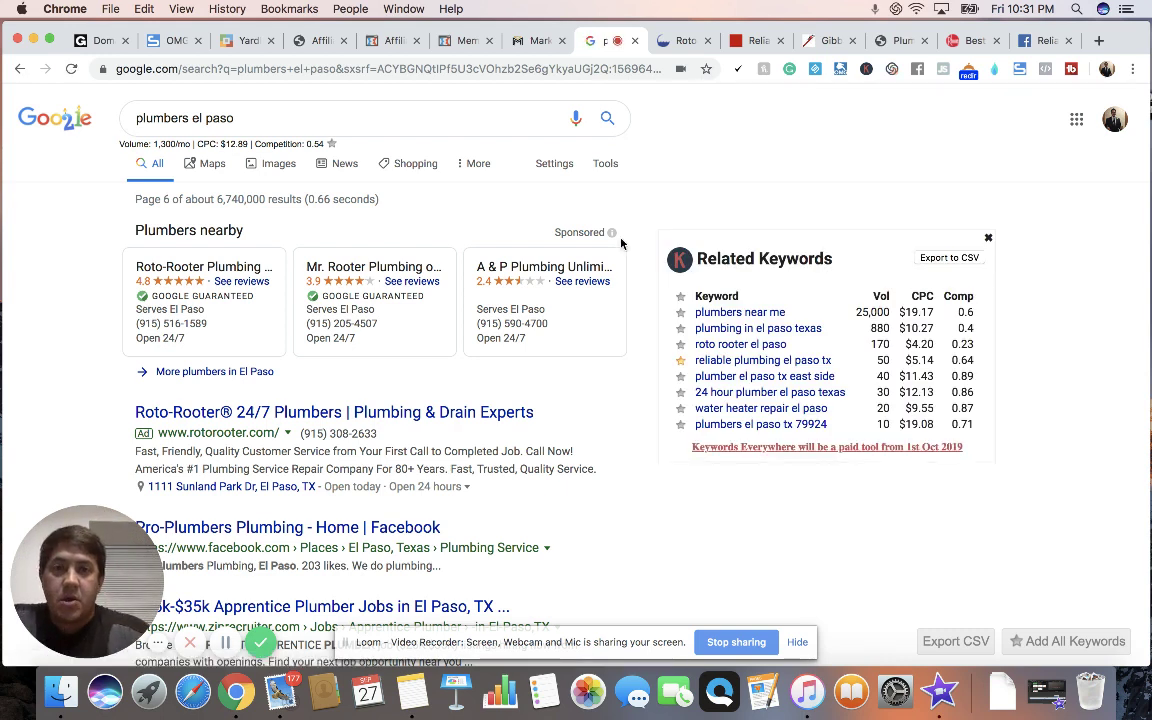
# Step: Close the Roto-Rooter ad page and go to page 10 of the "plumbers el paso" results
pyautogui.scroll(-15, 587, 297)
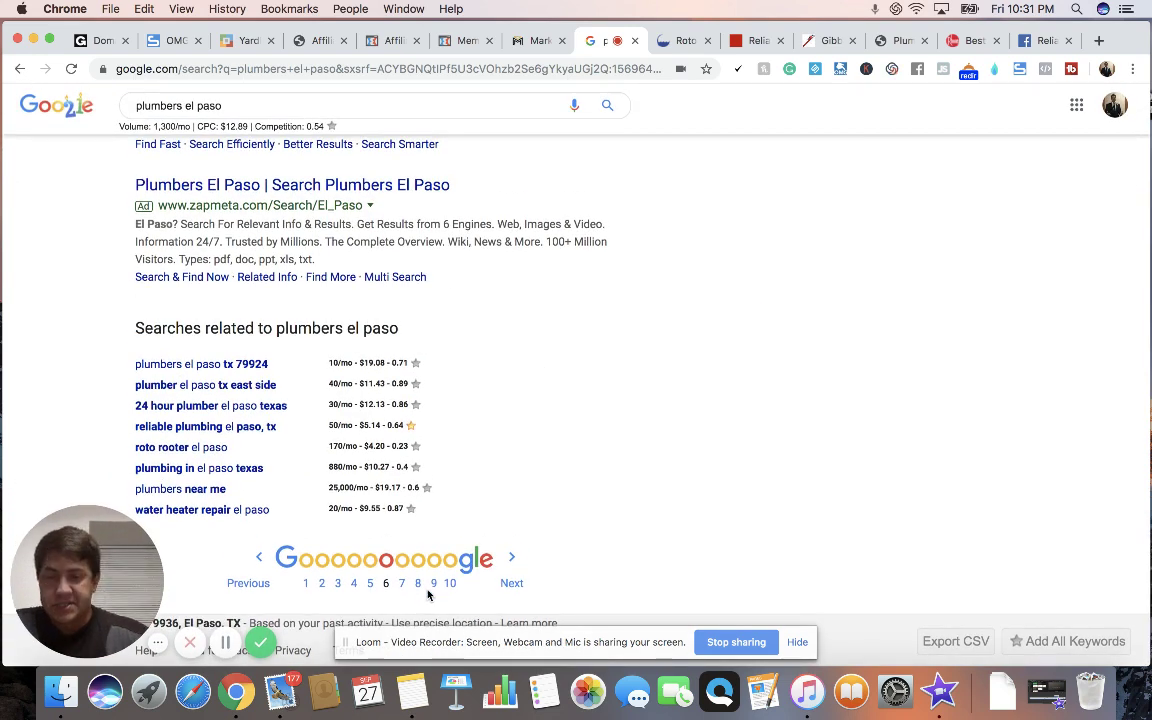
pyautogui.click(449, 590)
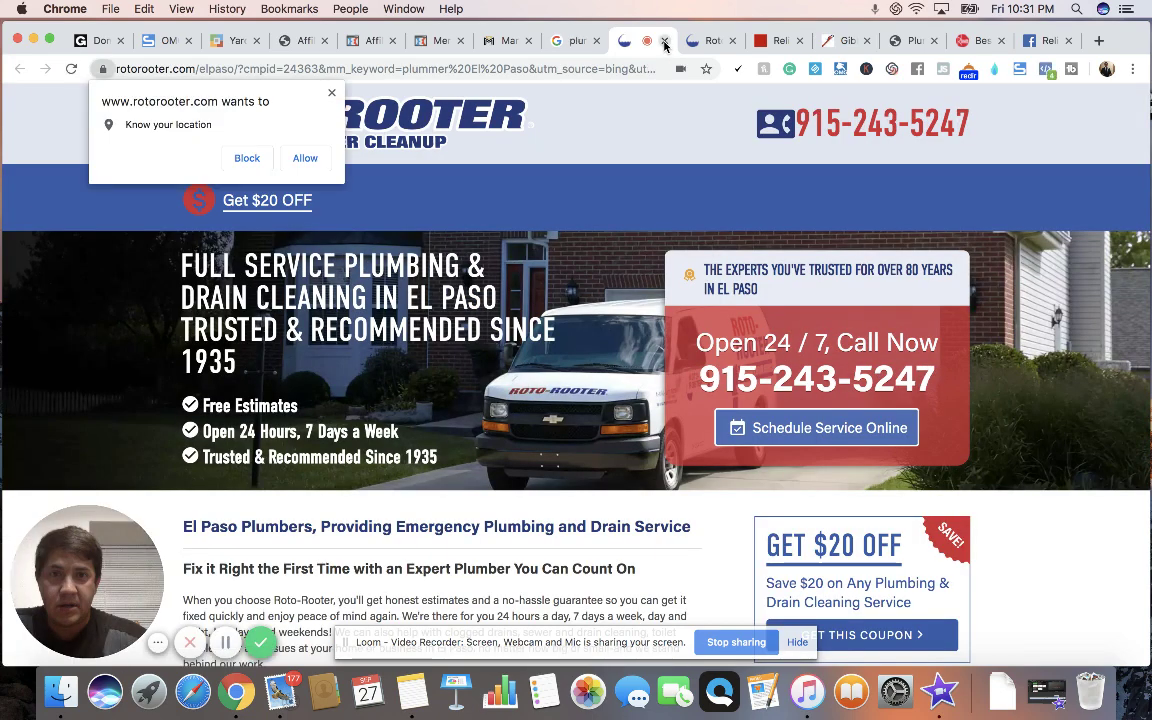
pyautogui.click(664, 42)
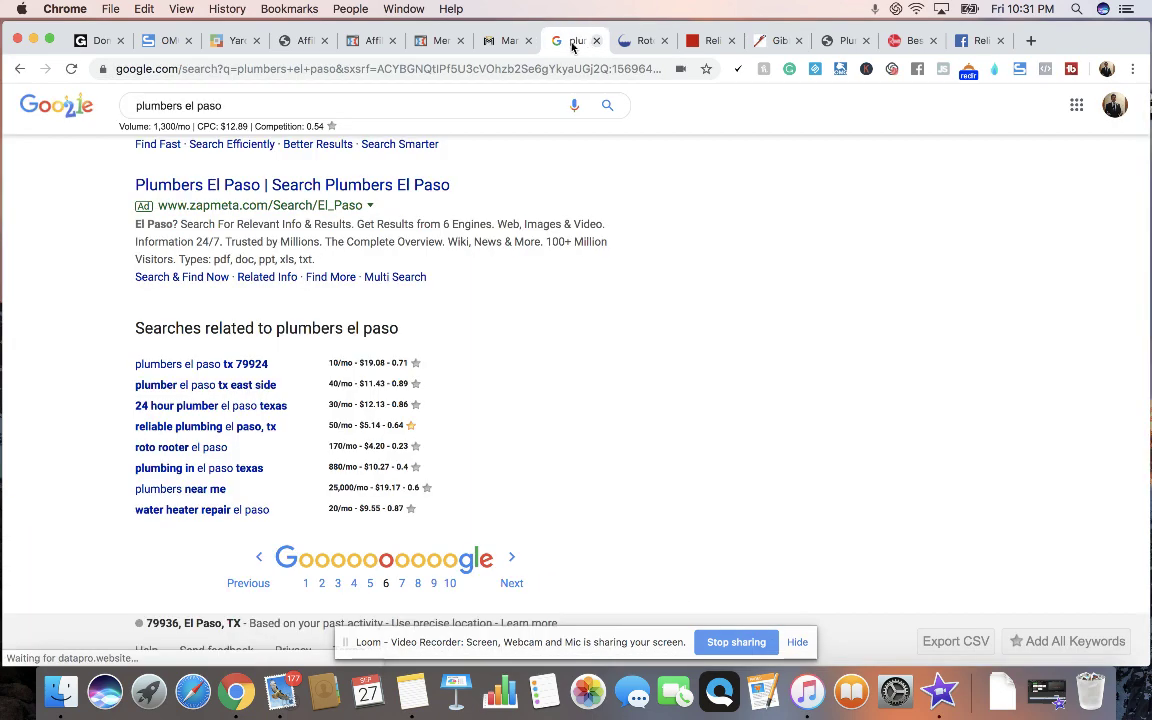
pyautogui.click(450, 584)
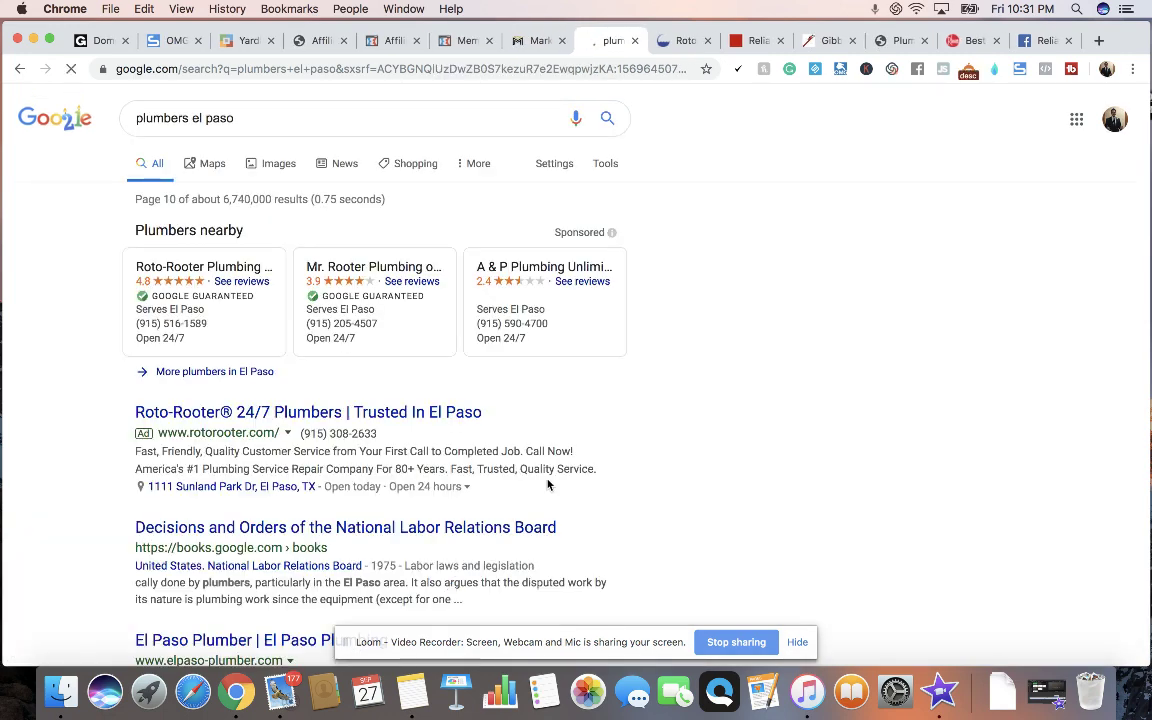
# Step: Go to page 13 of the Google results and look through it to the end
pyautogui.scroll(-15, 545, 483)
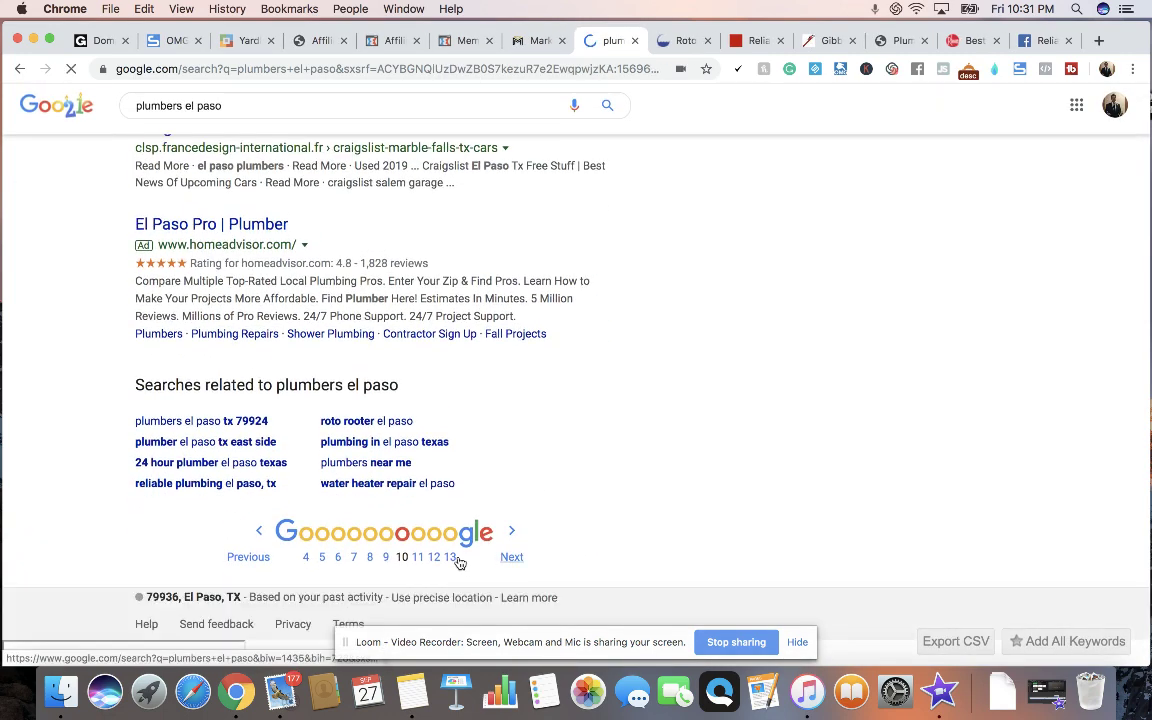
pyautogui.click(452, 584)
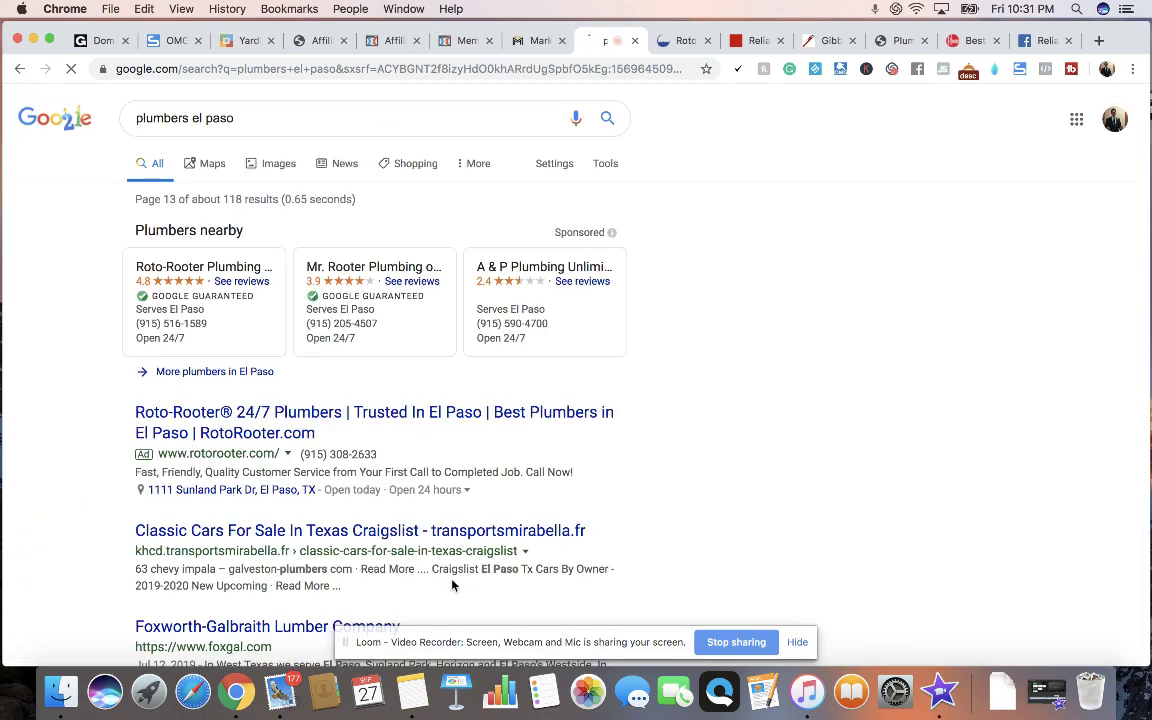
pyautogui.scroll(-15, 450, 584)
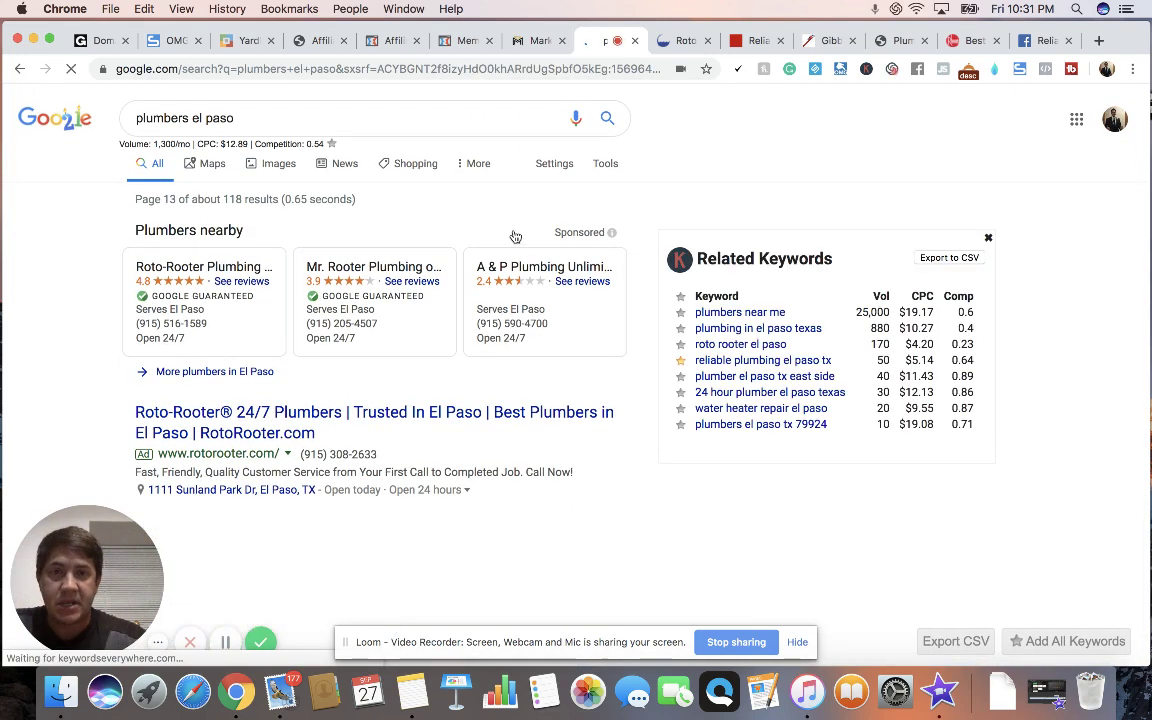
pyautogui.scroll(-15, 506, 337)
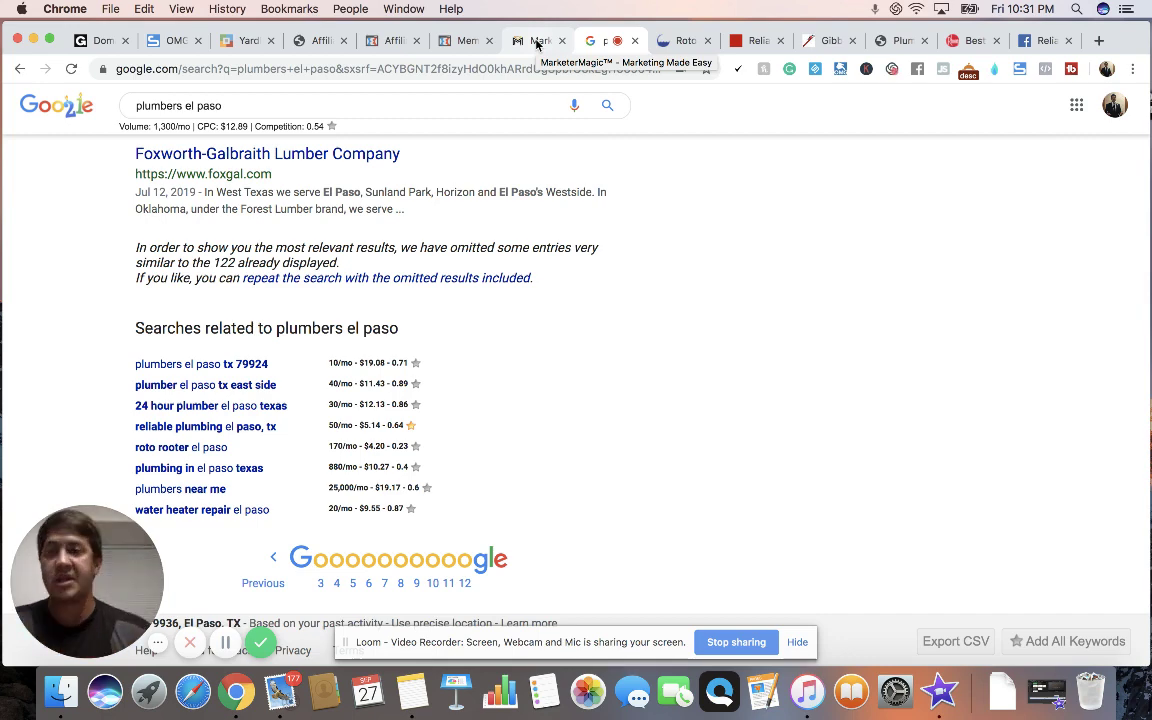
pyautogui.scroll(15, 430, 200)
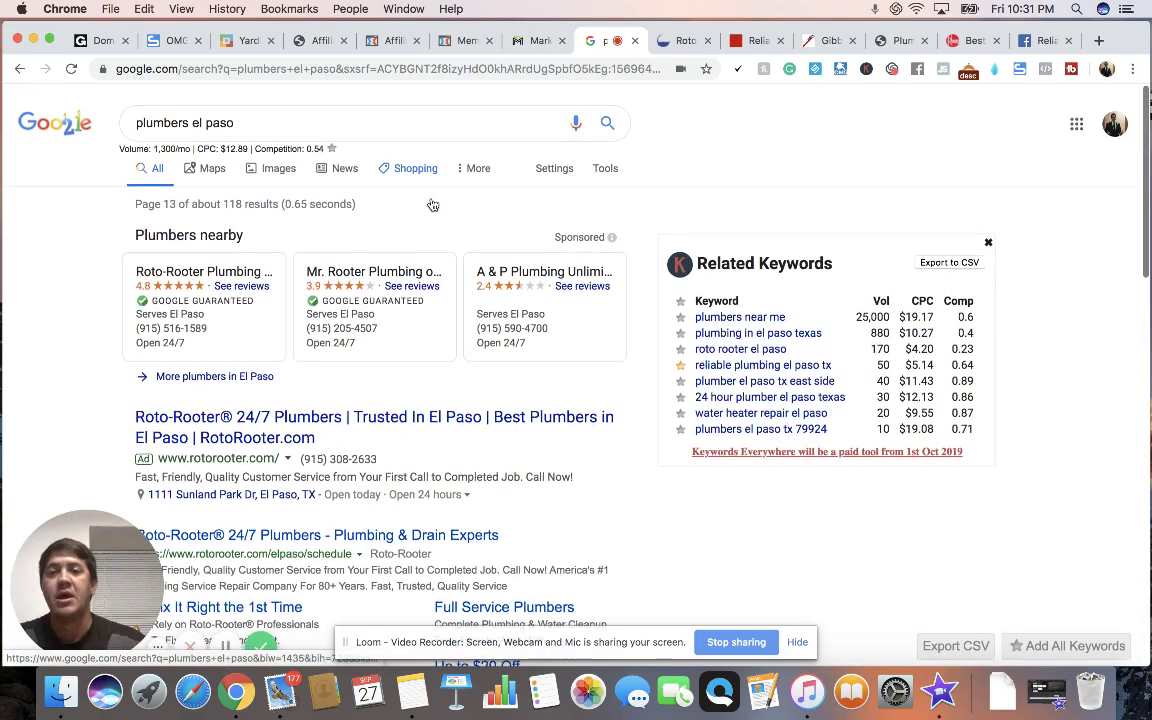
# Step: Check the Plumbers El Paso campaign's progress in Marketer Magic and look over the tools on the dashboard
pyautogui.click(533, 45)
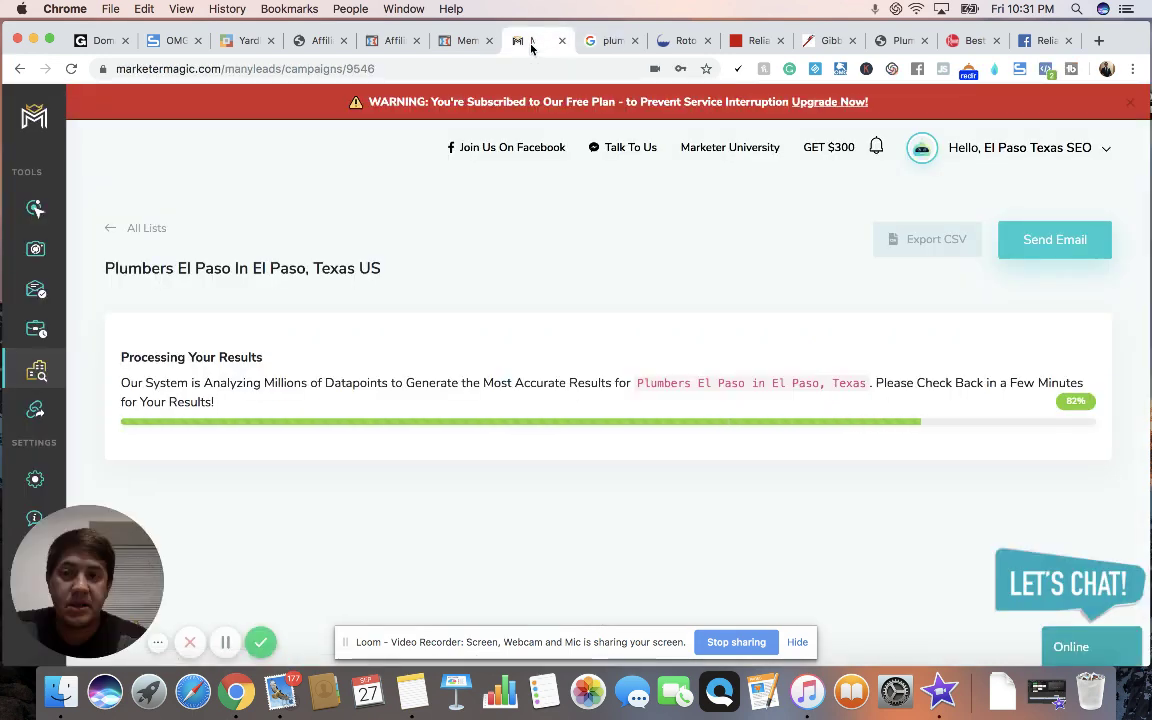
pyautogui.moveTo(40, 128)
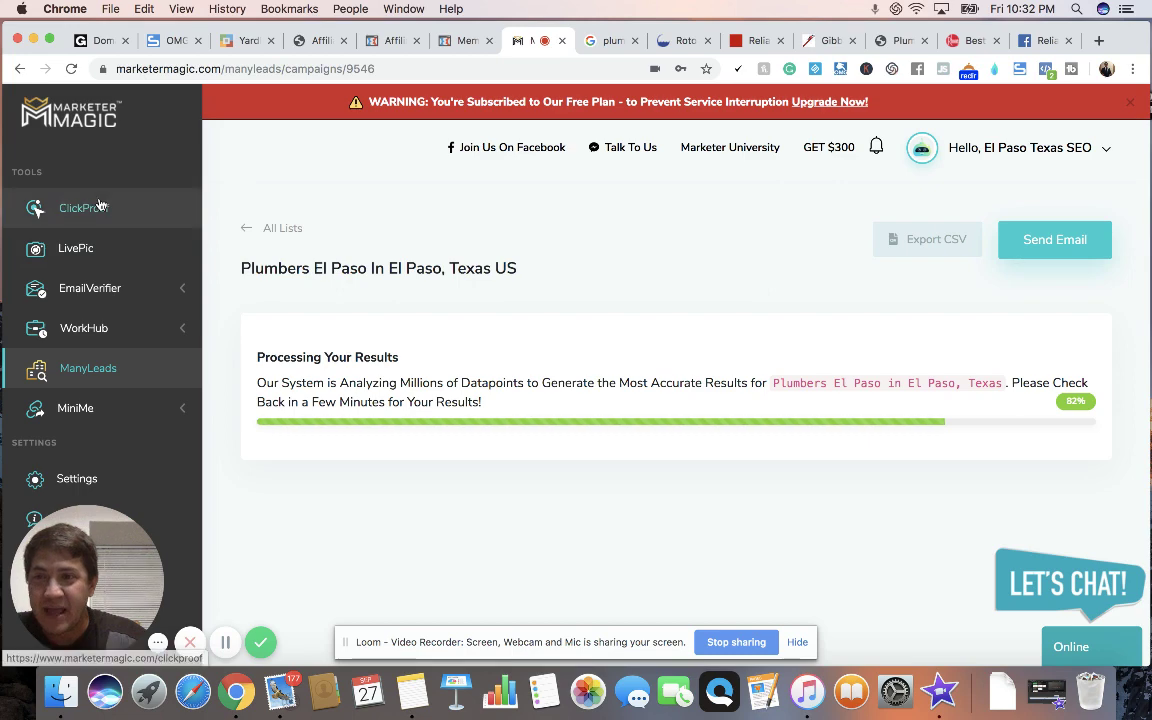
pyautogui.click(84, 120)
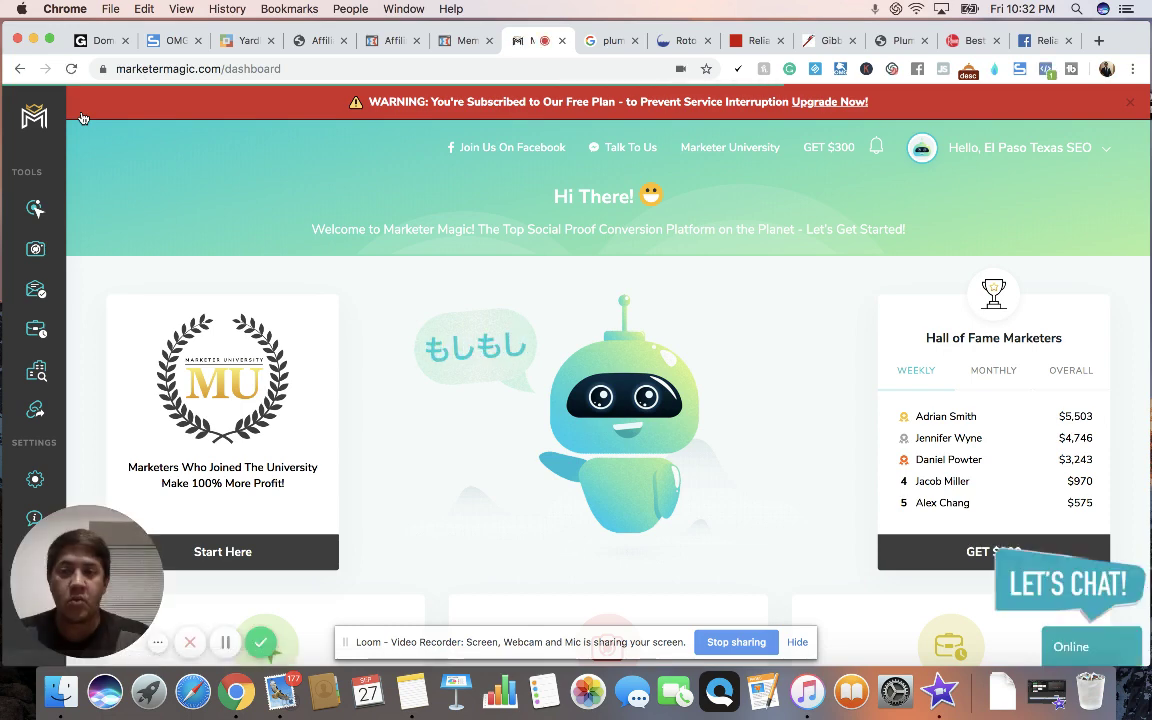
pyautogui.scroll(-5, 363, 342)
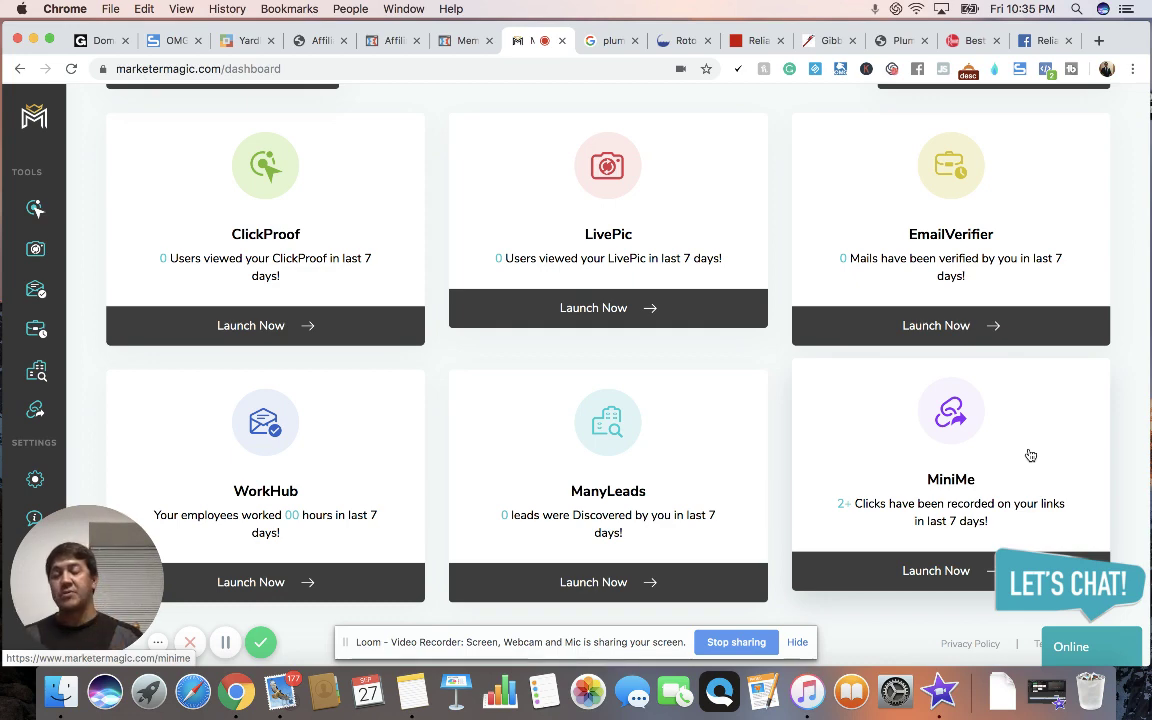
pyautogui.scroll(-2, 1030, 450)
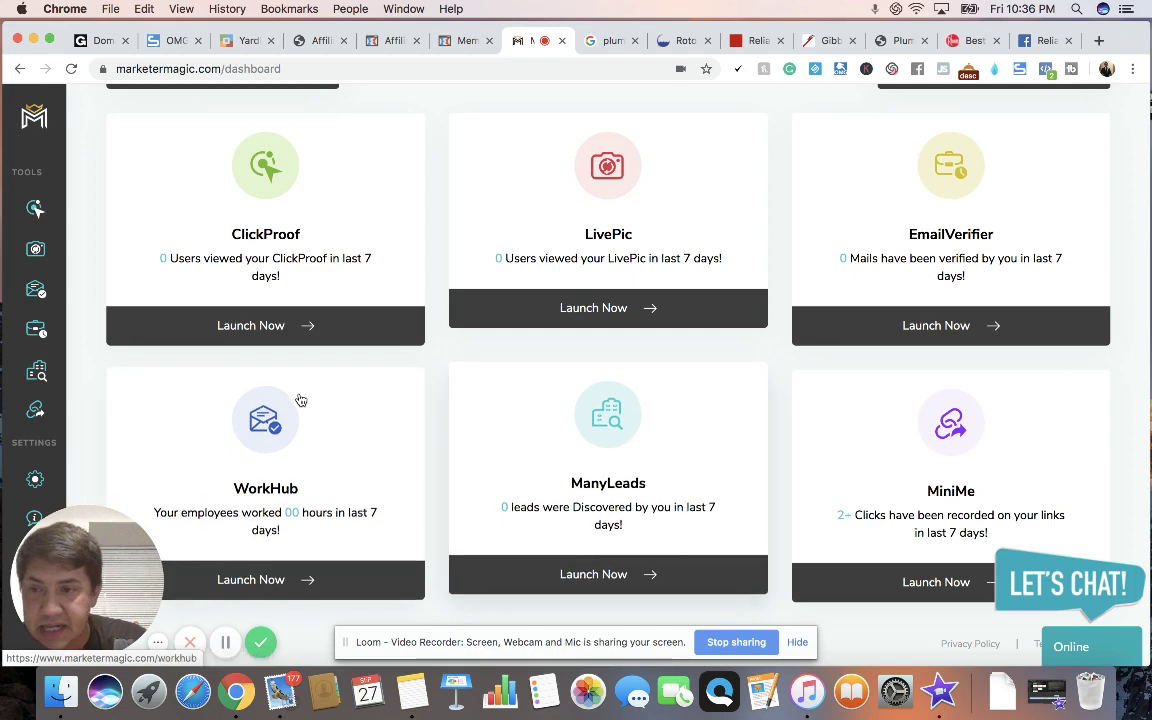
# Step: Go to the ManyLeads campaigns and open the Plumbers El Paso campaign
pyautogui.moveTo(40, 360)
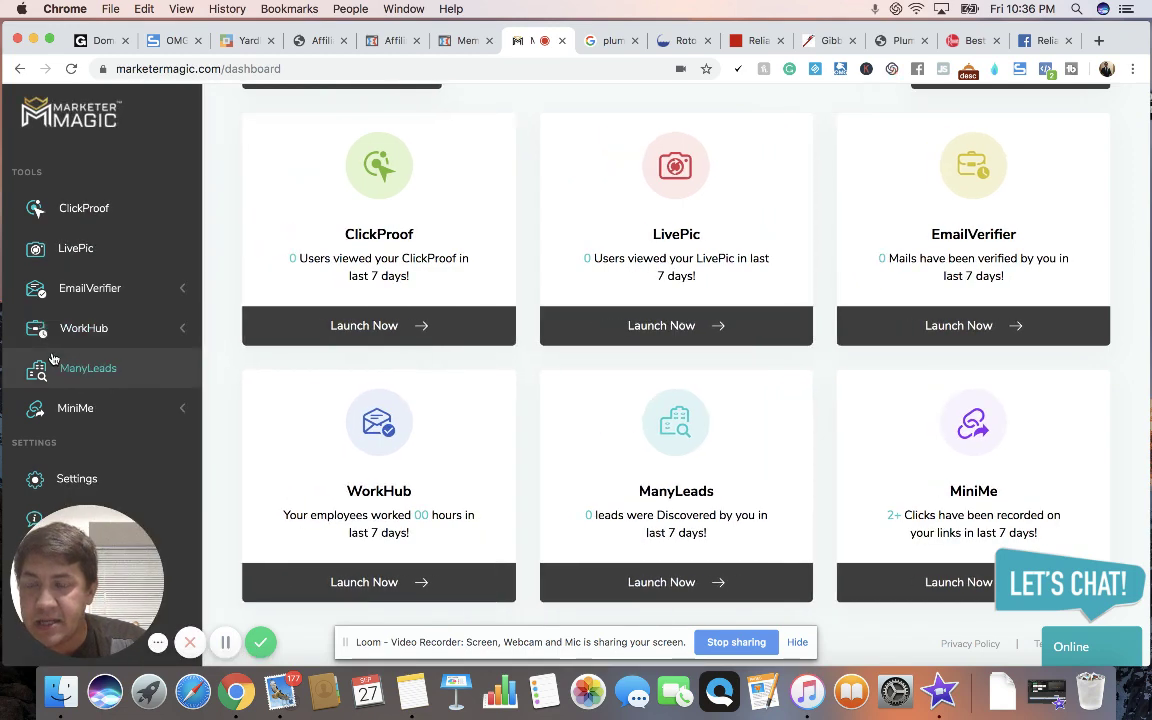
pyautogui.click(68, 369)
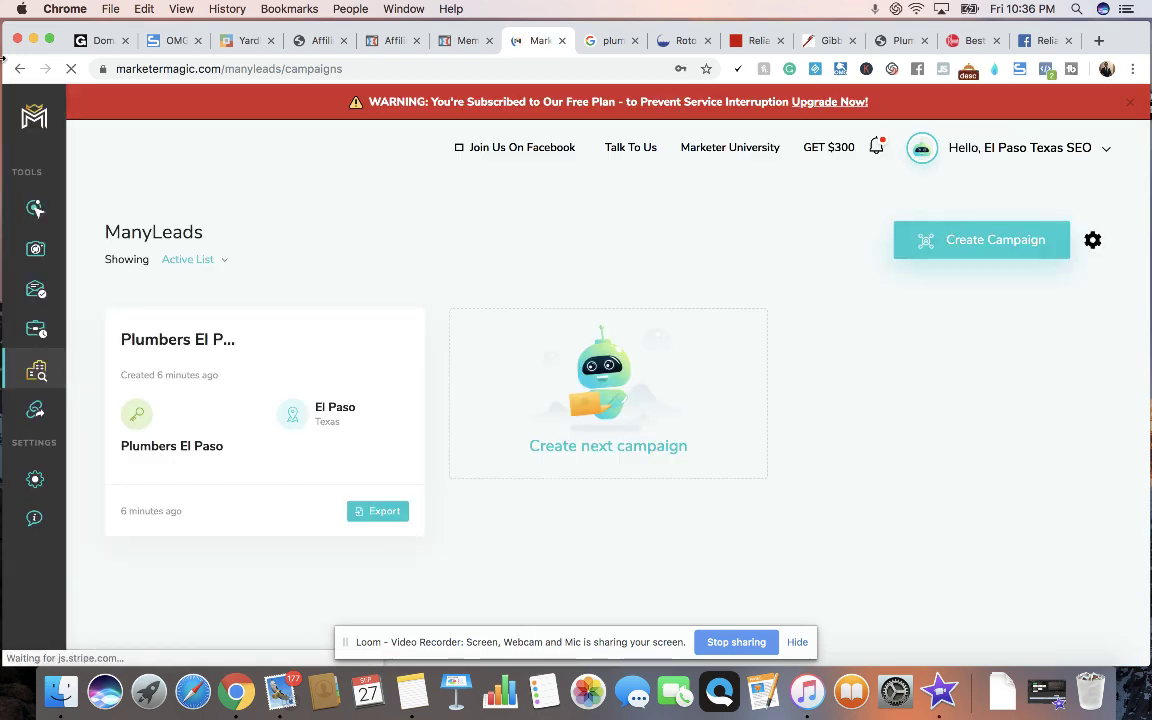
pyautogui.moveTo(30, 127)
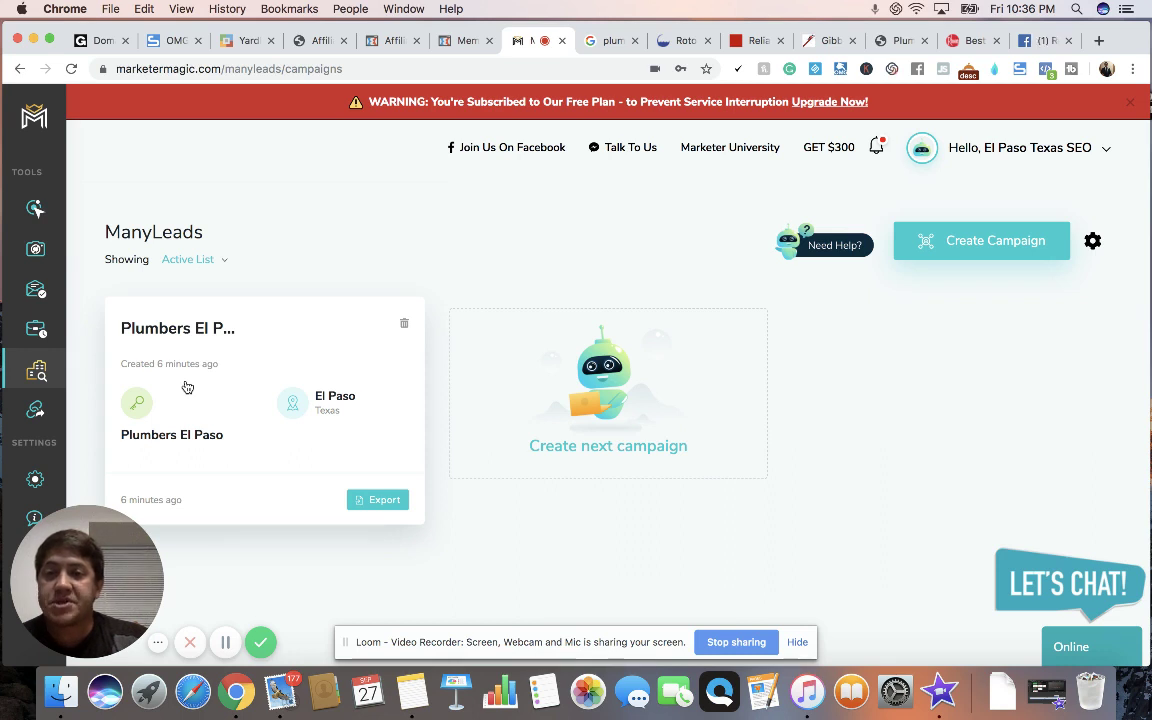
pyautogui.click(186, 387)
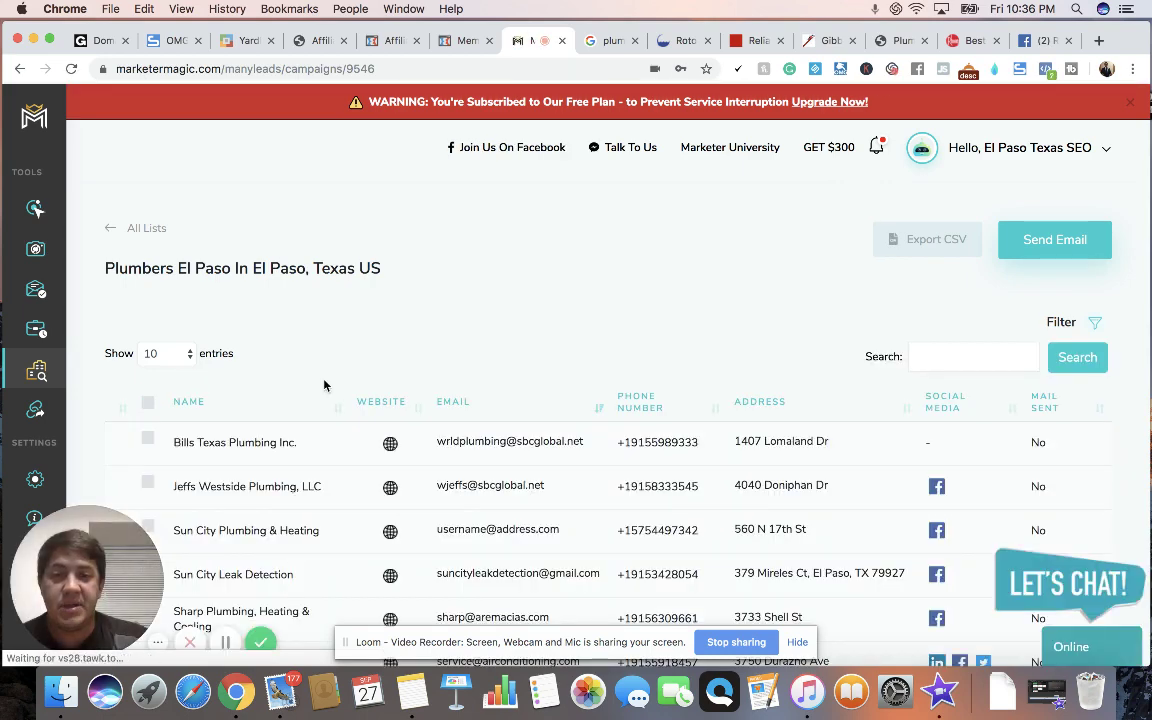
# Step: Look through the first page of generated plumber leads and dismiss the chat bubble covering the page numbers
pyautogui.scroll(-2, 323, 385)
pyautogui.scroll(-4, 323, 385)
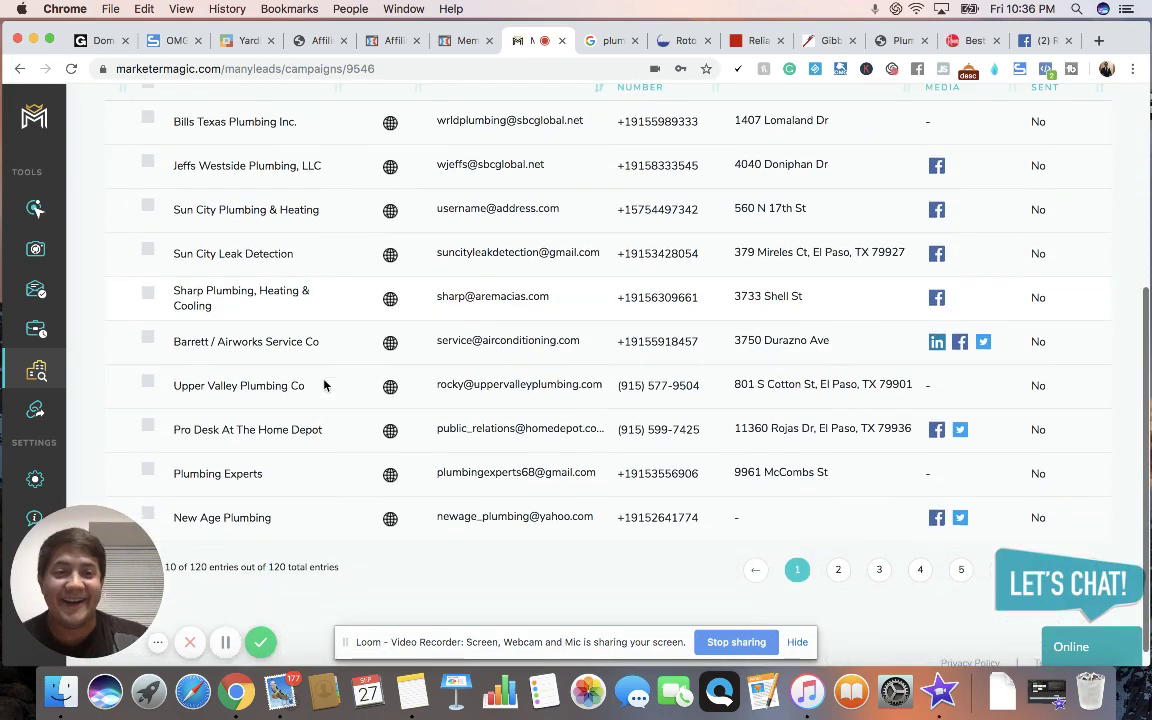
pyautogui.scroll(-1, 323, 385)
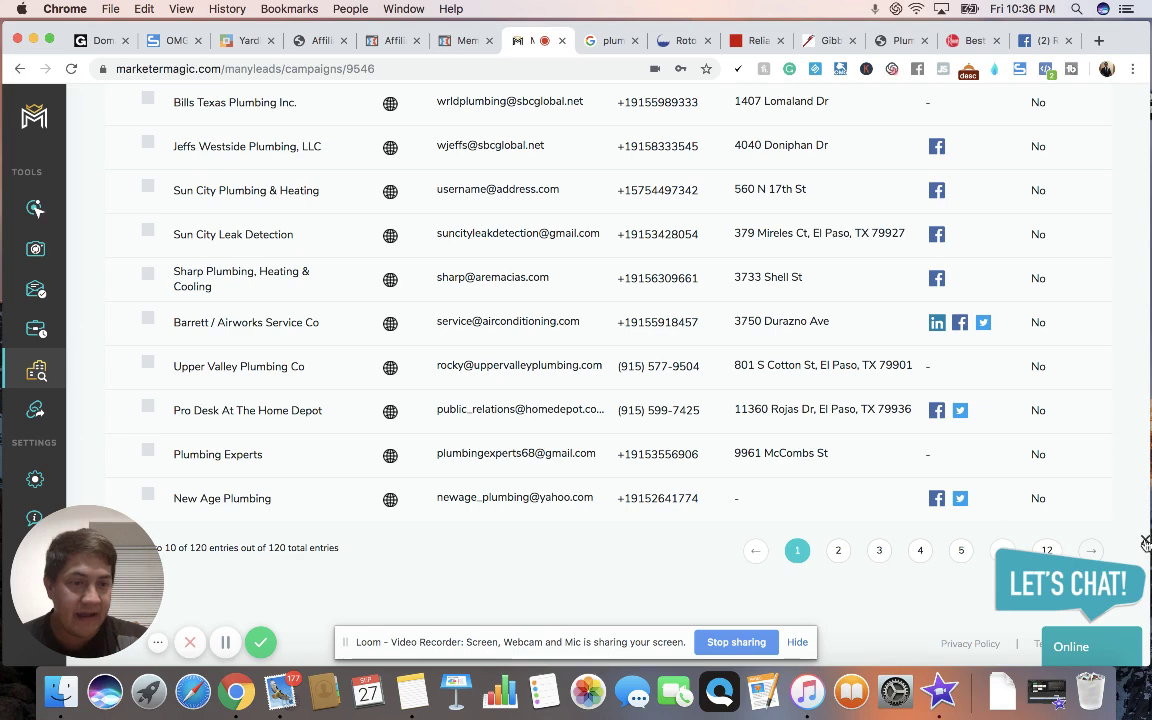
pyautogui.click(1146, 541)
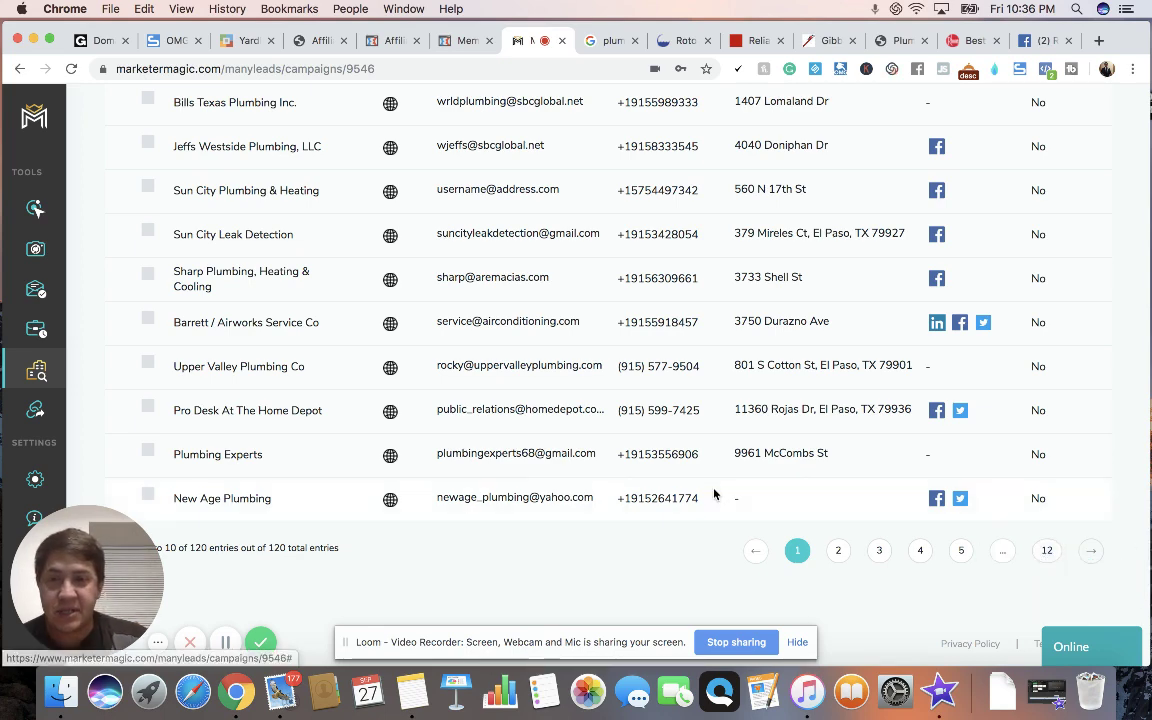
pyautogui.scroll(5, 714, 494)
pyautogui.scroll(-5, 714, 494)
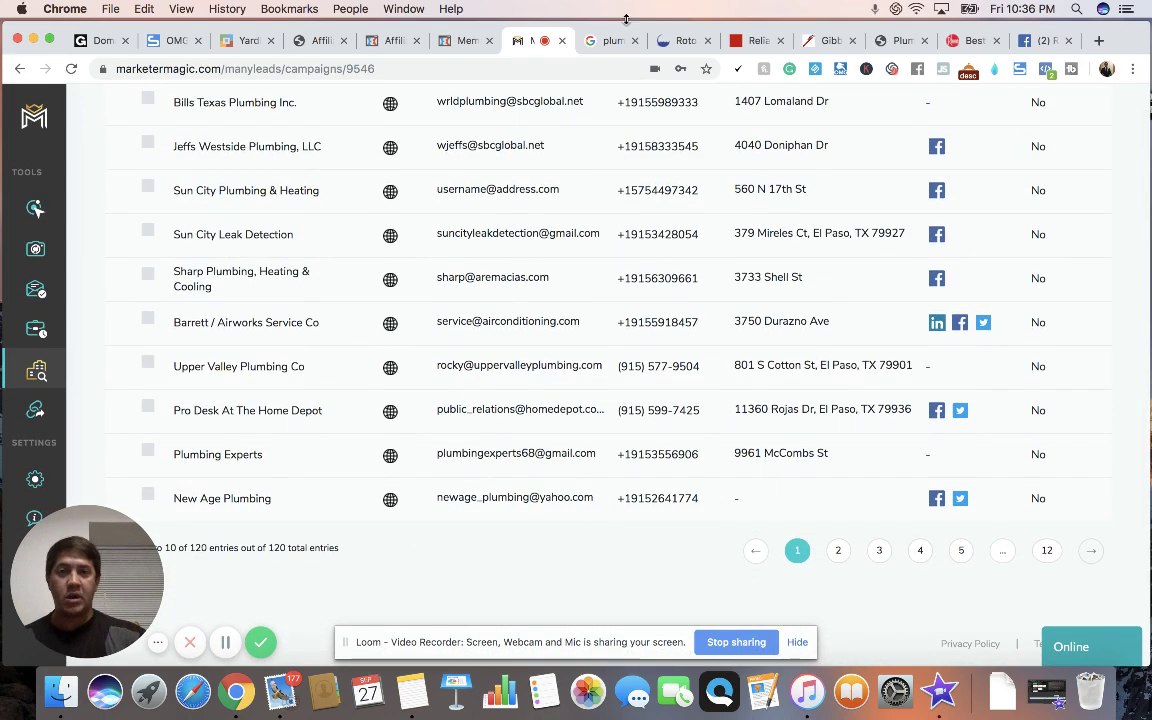
# Step: Compare the last page of the "plumbers el paso" Google results with the ManyLeads list, ending on the leads
pyautogui.click(613, 40)
pyautogui.scroll(-15, 597, 258)
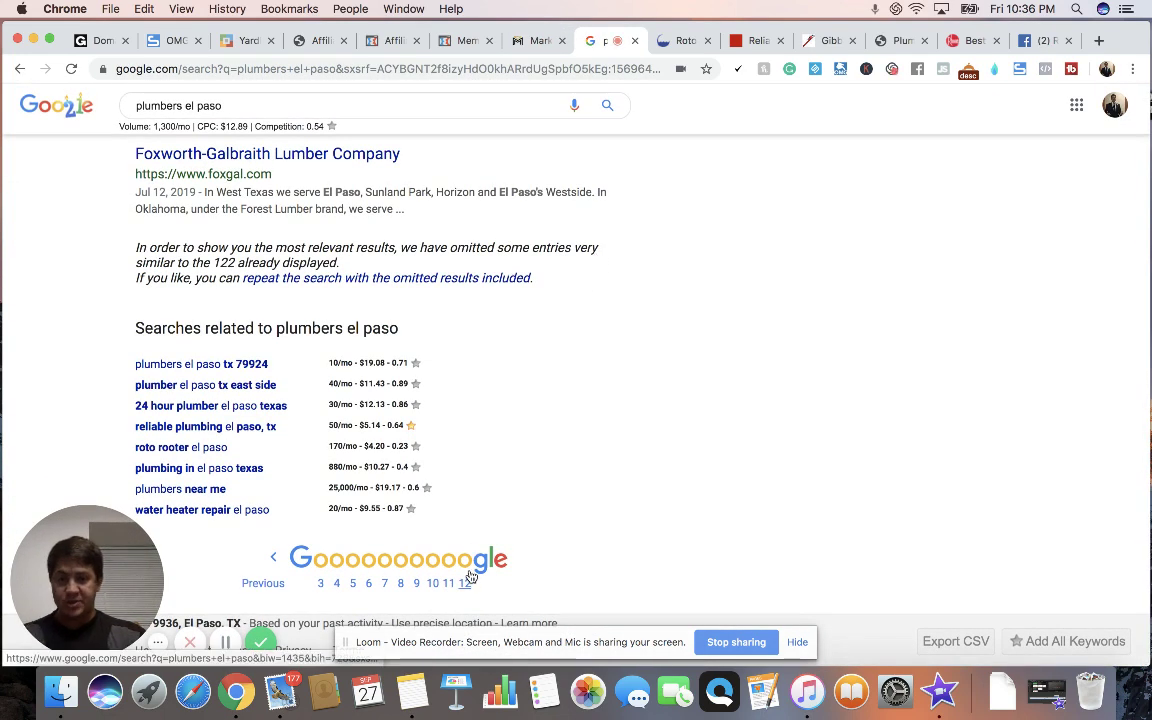
pyautogui.click(537, 40)
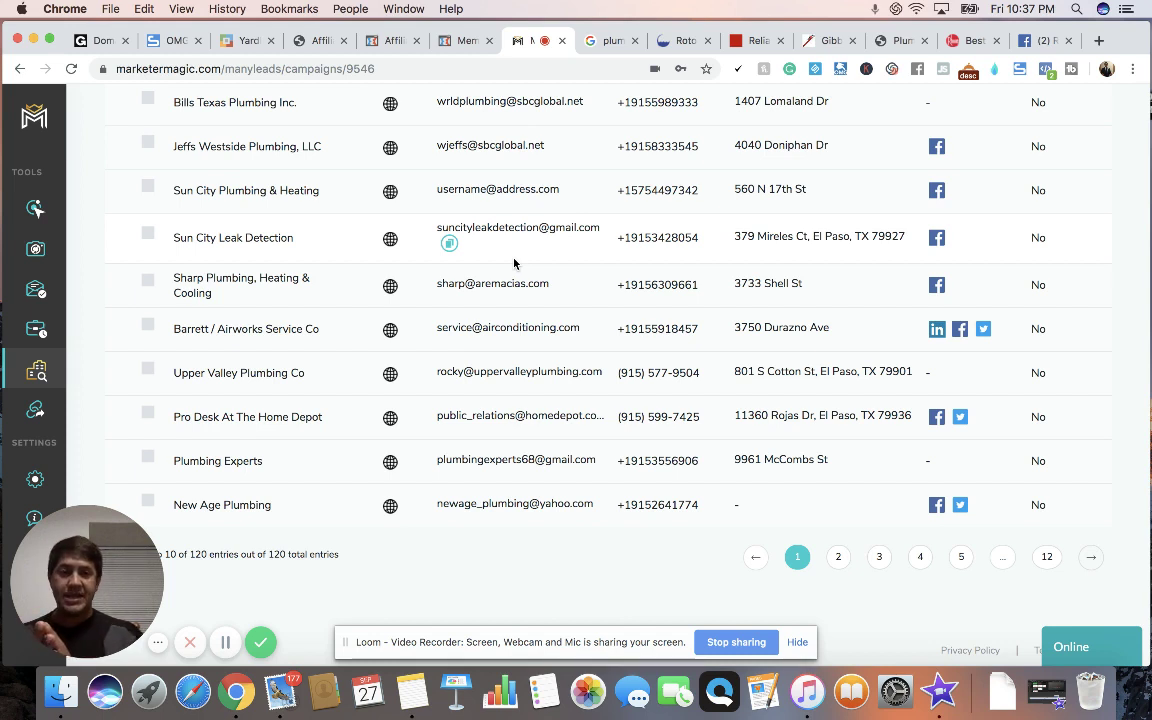
# Step: Set the Plumbers El Paso leads list to show 100 entries per page
pyautogui.scroll(5, 514, 263)
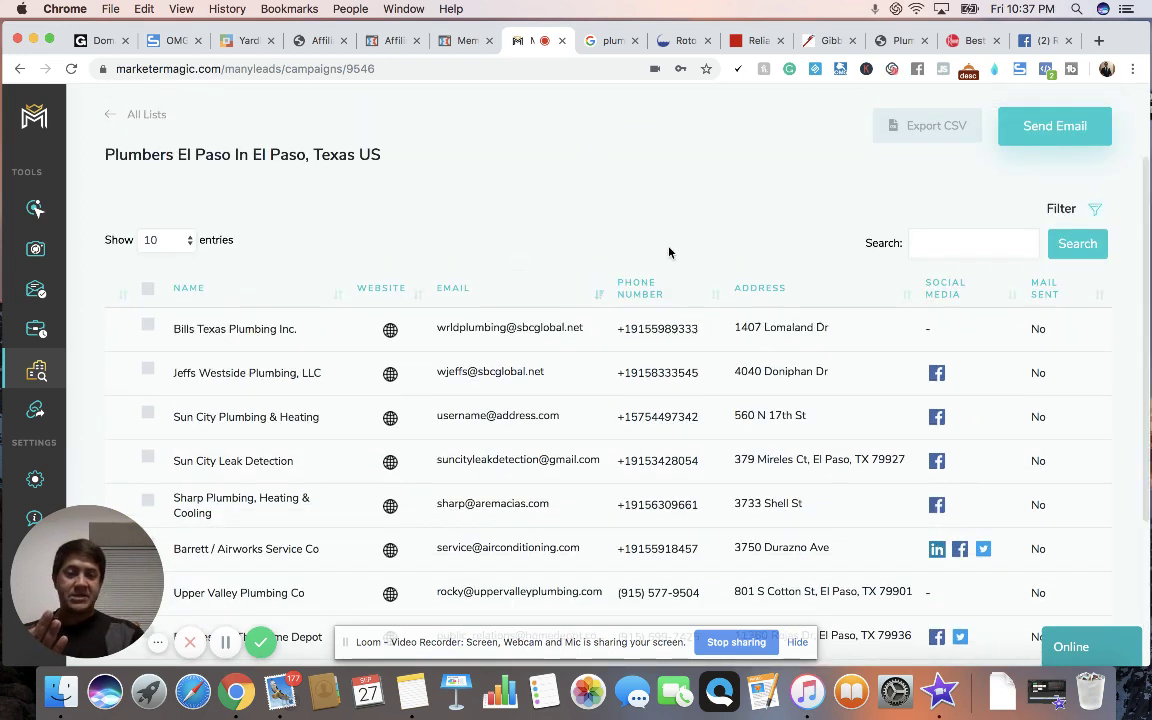
pyautogui.scroll(-3, 672, 250)
pyautogui.scroll(1, 776, 240)
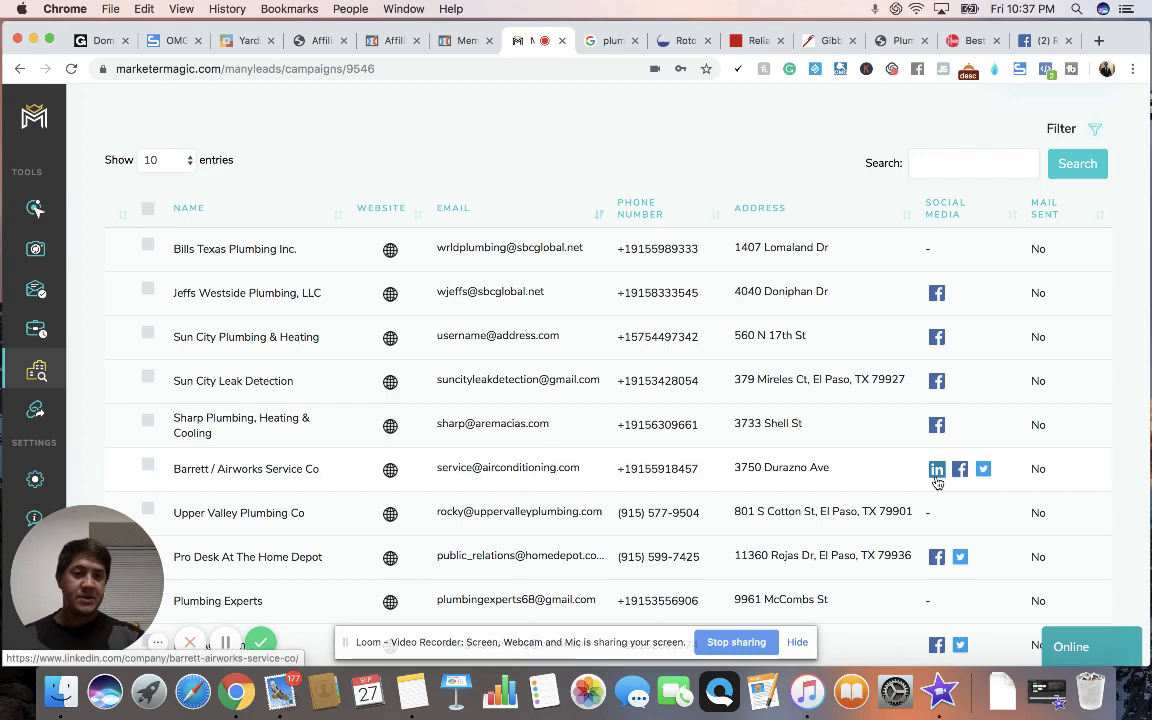
pyautogui.scroll(-3, 937, 483)
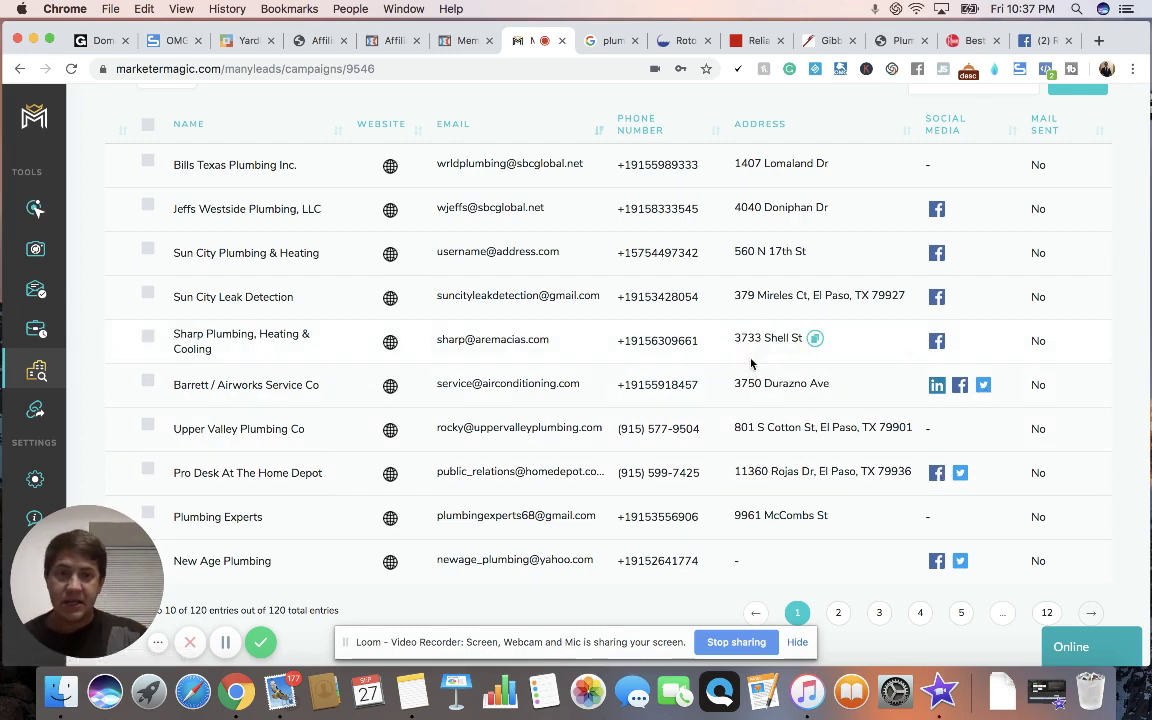
pyautogui.scroll(4, 752, 363)
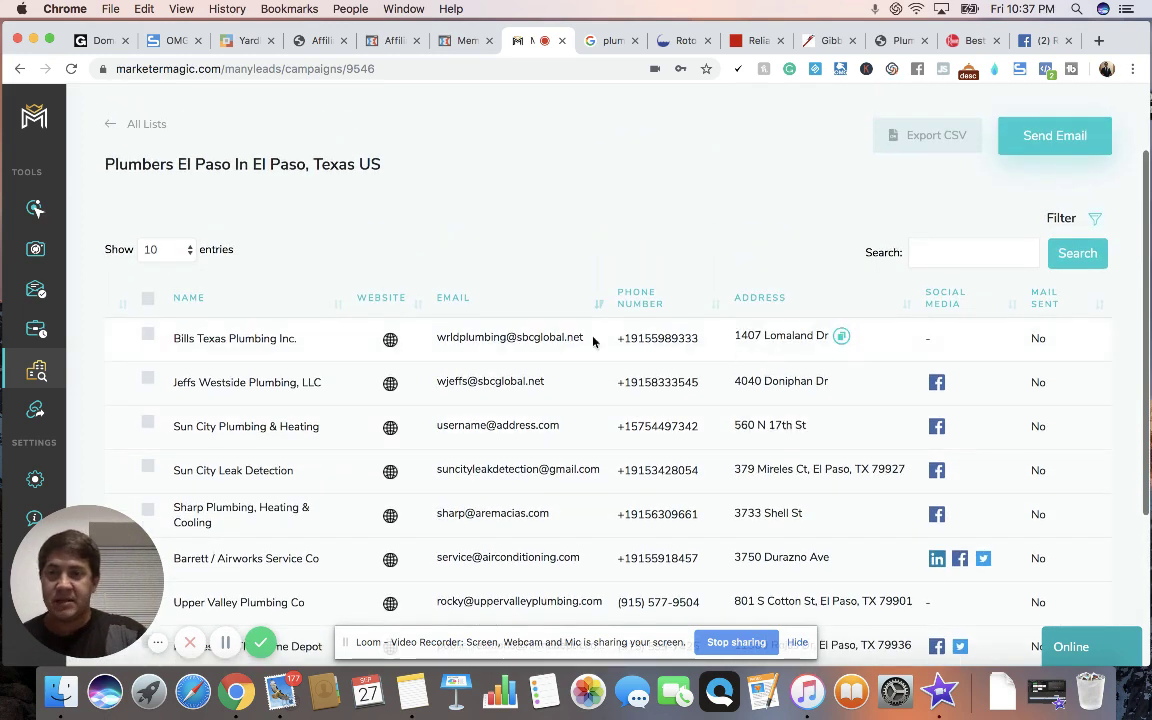
pyautogui.click(183, 249)
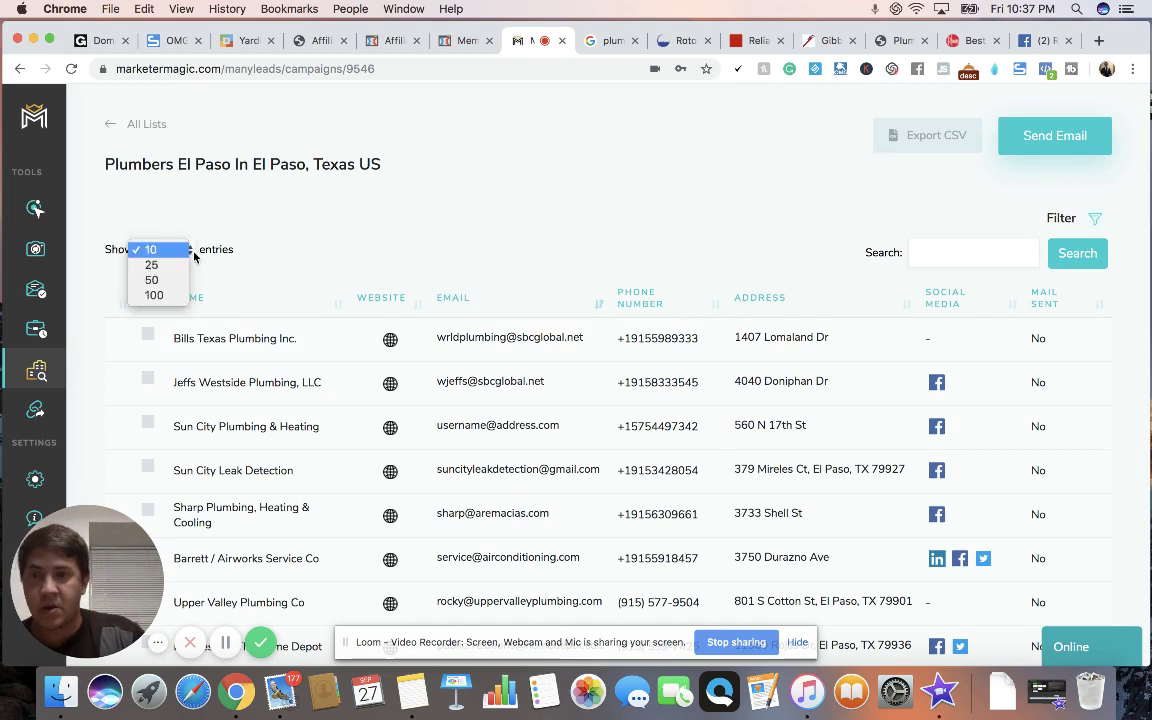
pyautogui.click(155, 296)
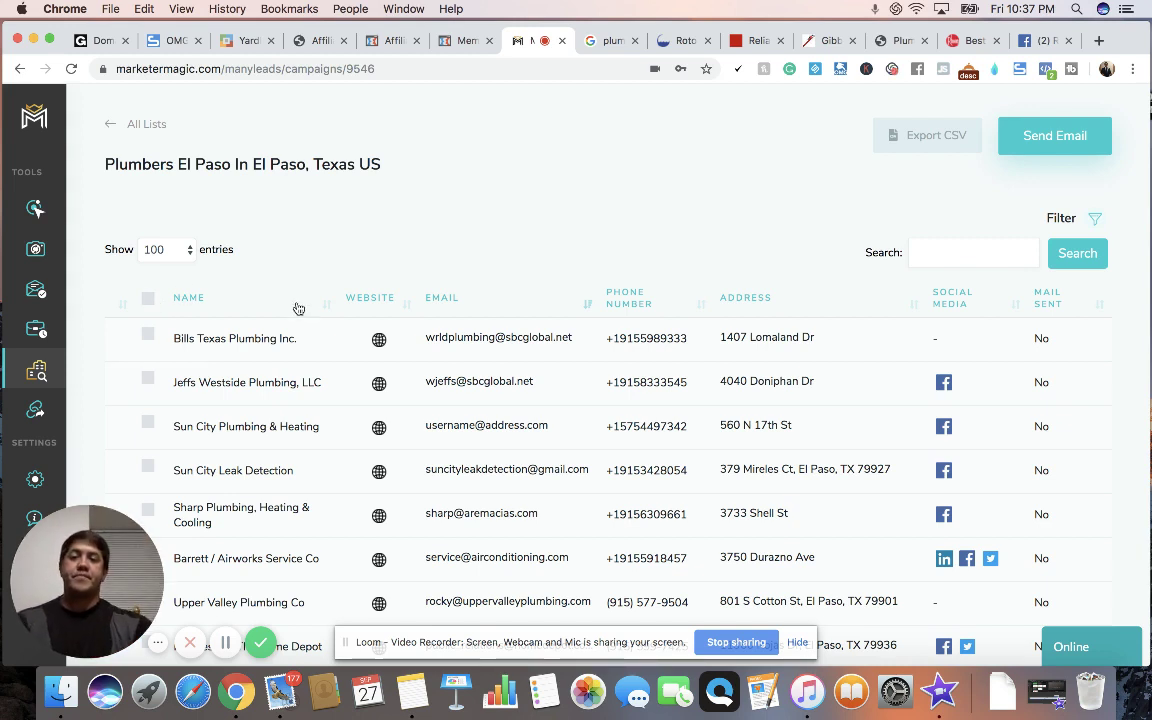
# Step: Look through both pages of the expanded plumber leads list, finishing back at the beginning of the first page
pyautogui.scroll(-10, 339, 381)
pyautogui.scroll(-15, 339, 381)
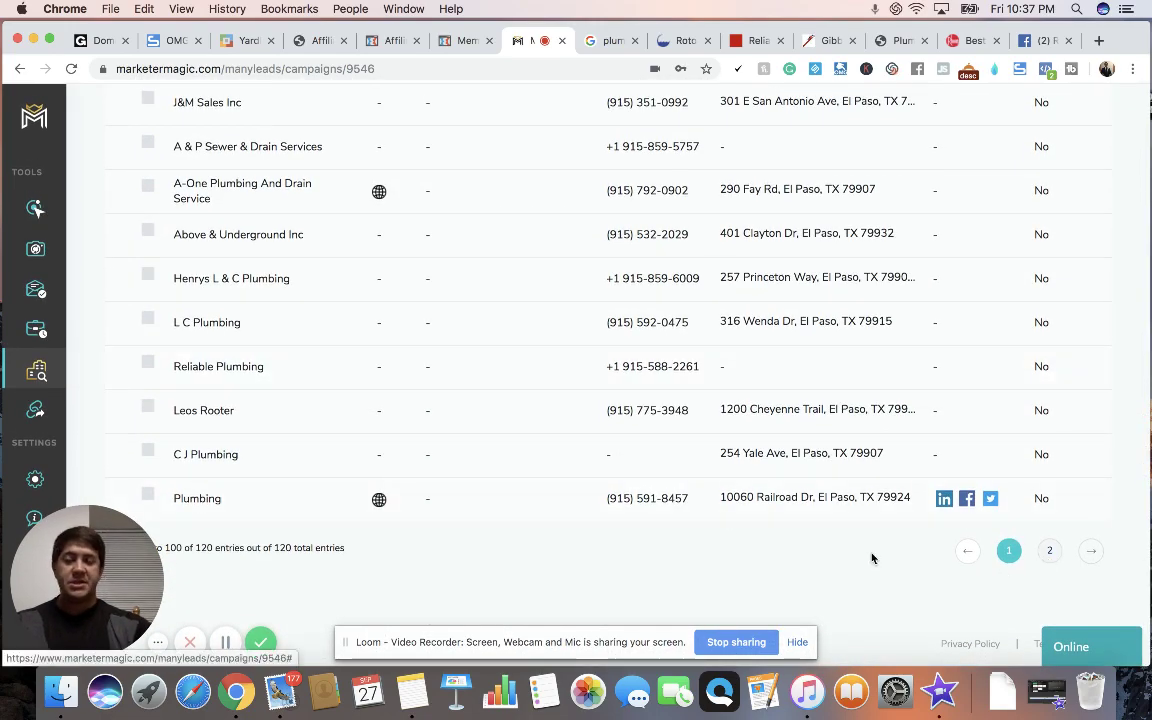
pyautogui.click(1051, 553)
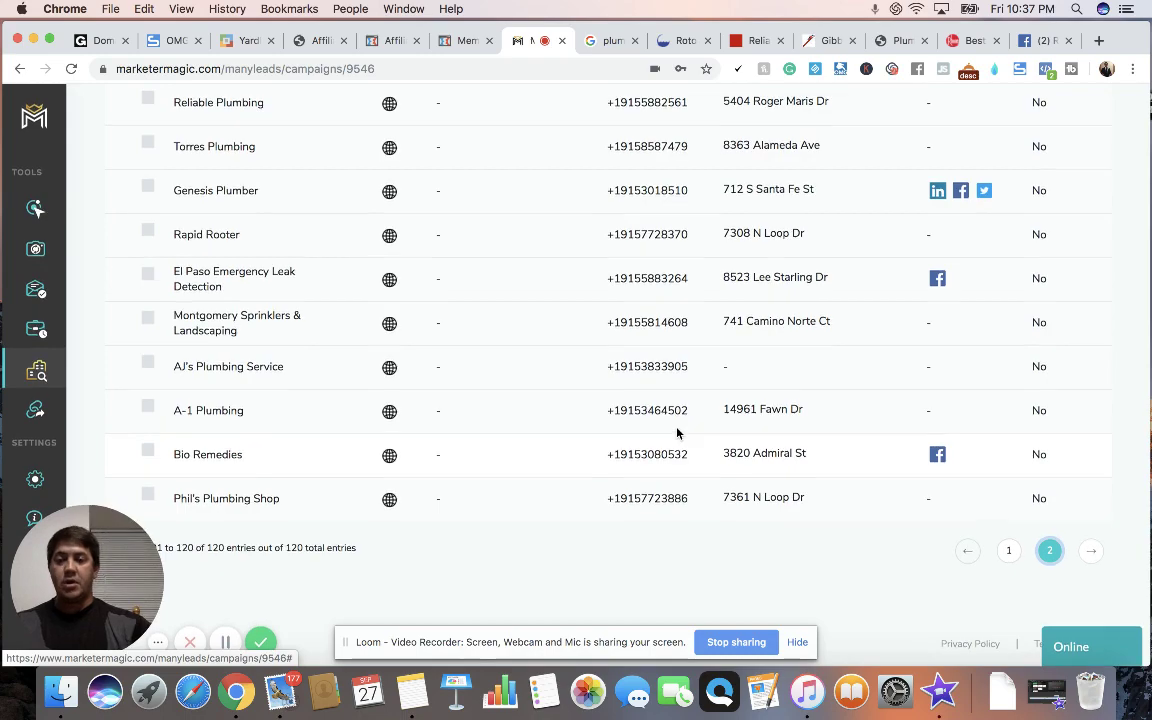
pyautogui.scroll(15, 443, 397)
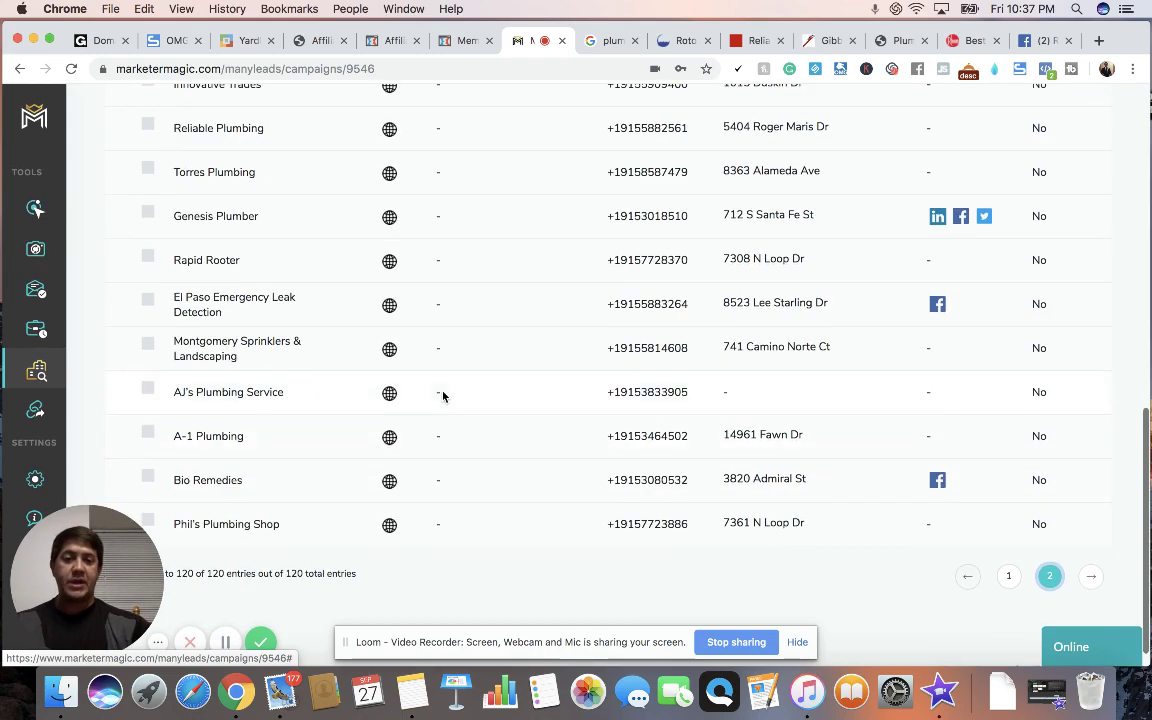
pyautogui.scroll(-15, 443, 397)
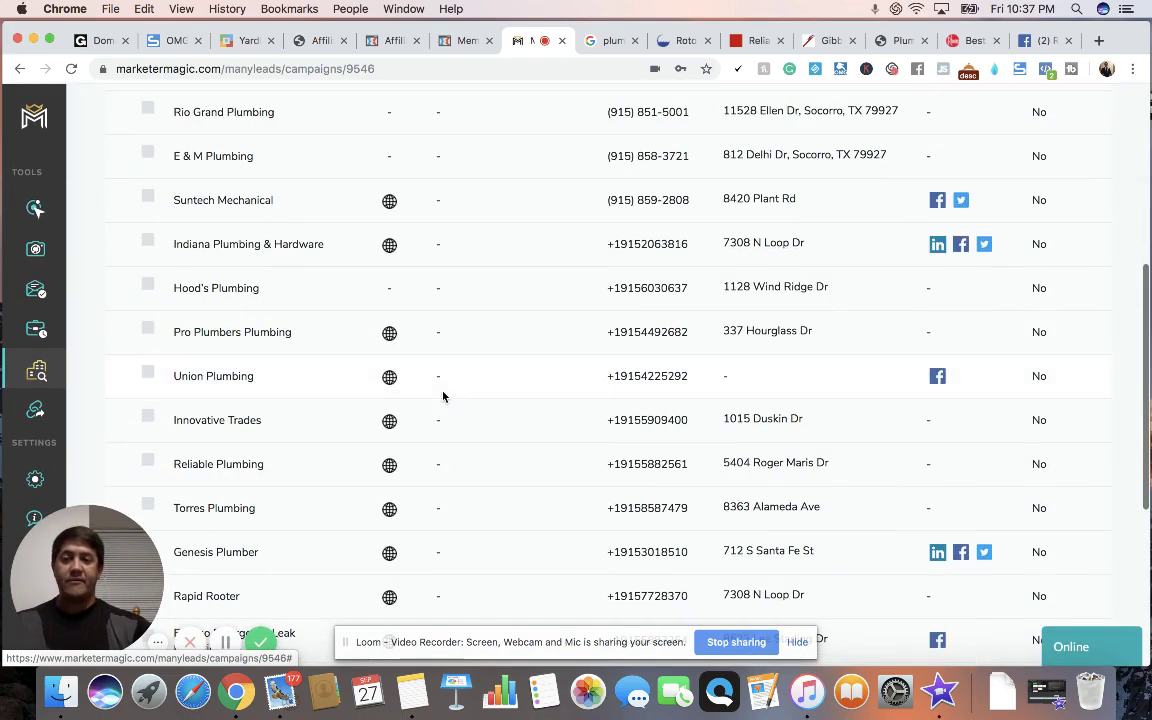
pyautogui.scroll(15, 443, 397)
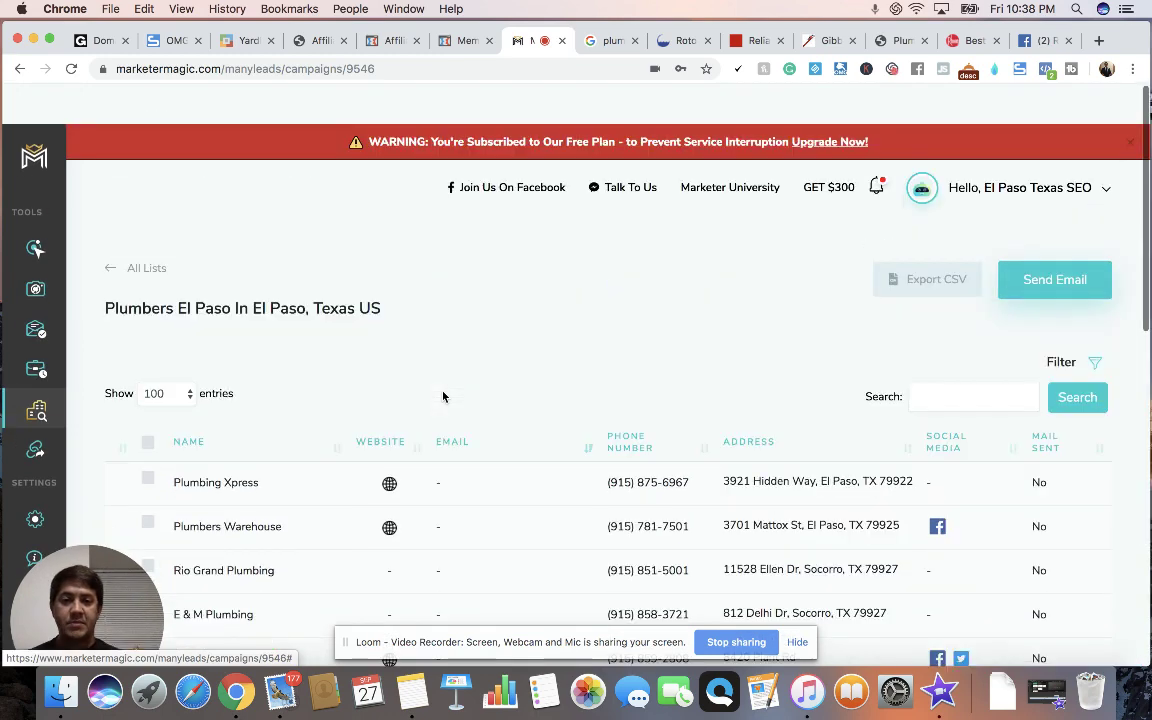
pyautogui.scroll(-10, 1025, 558)
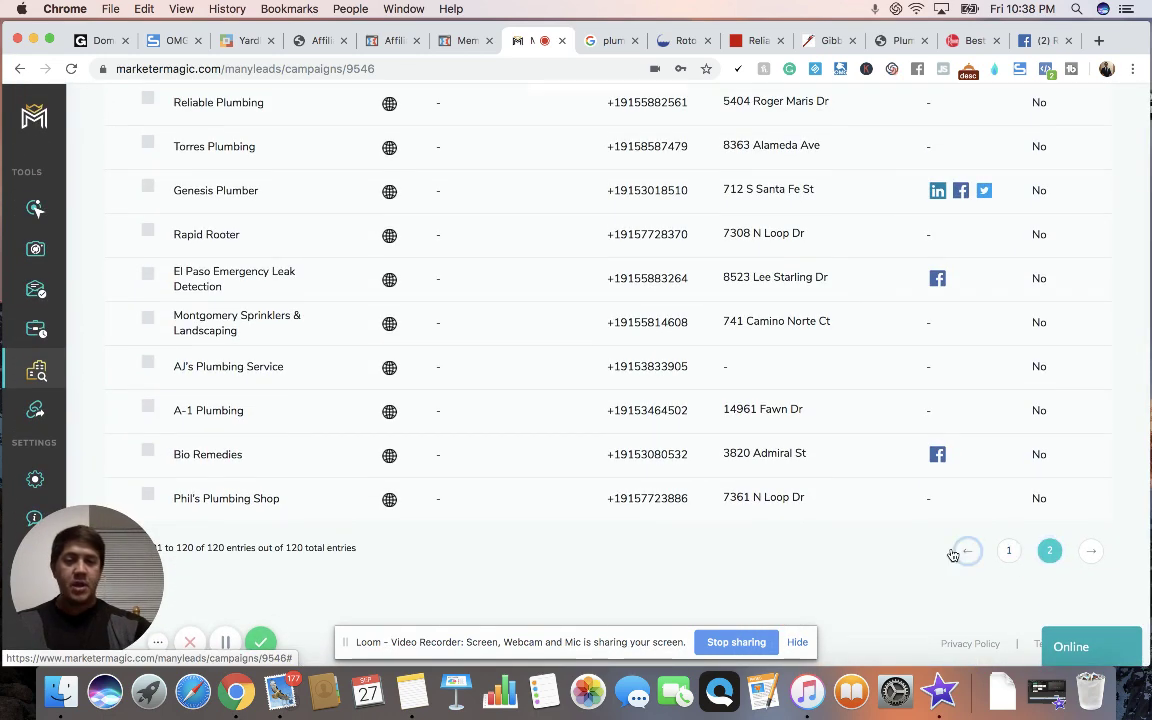
pyautogui.click(966, 552)
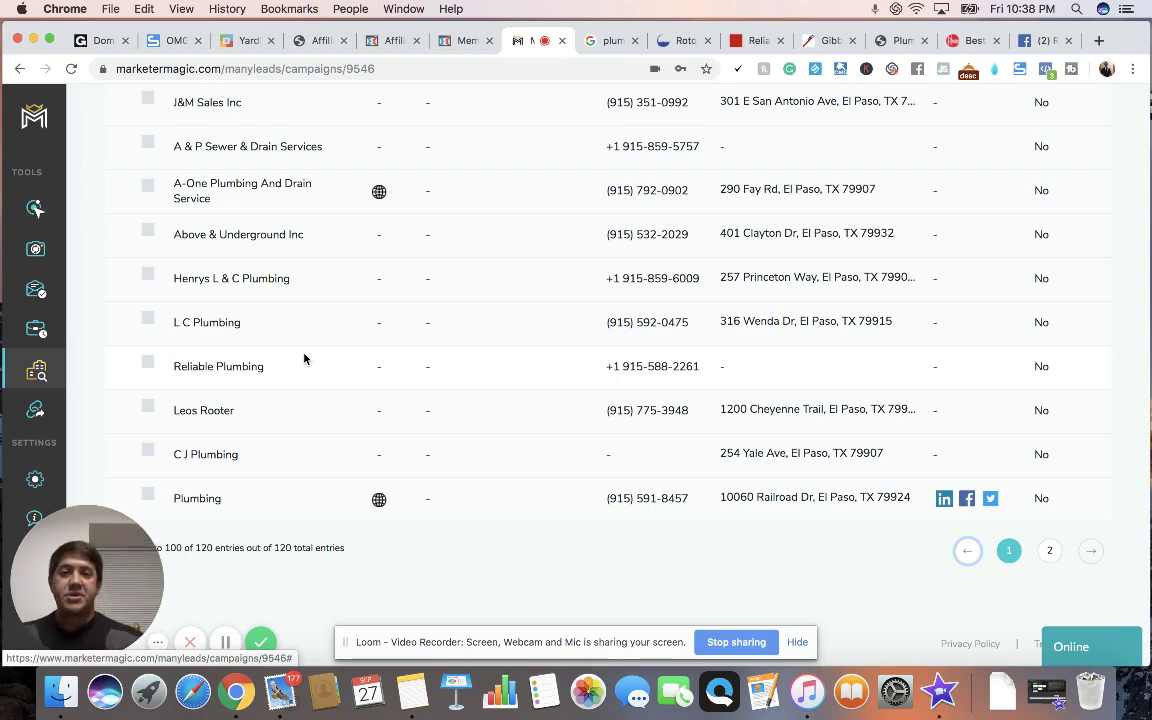
pyautogui.scroll(20, 244, 335)
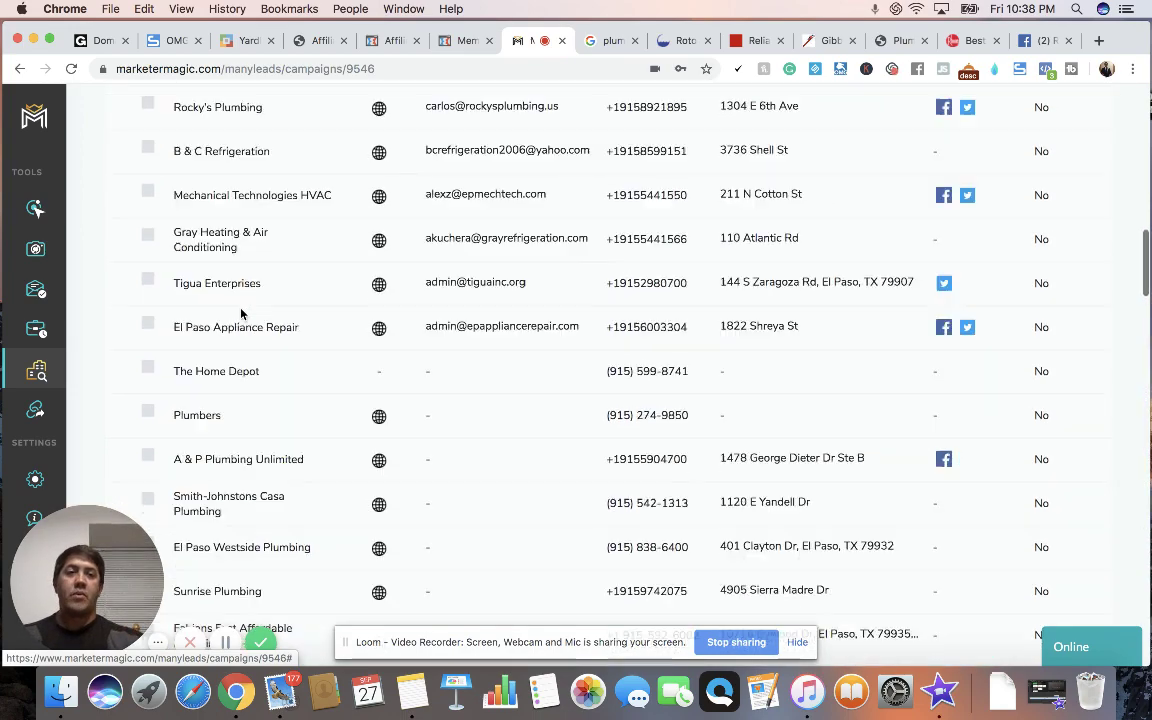
pyautogui.scroll(5, 240, 313)
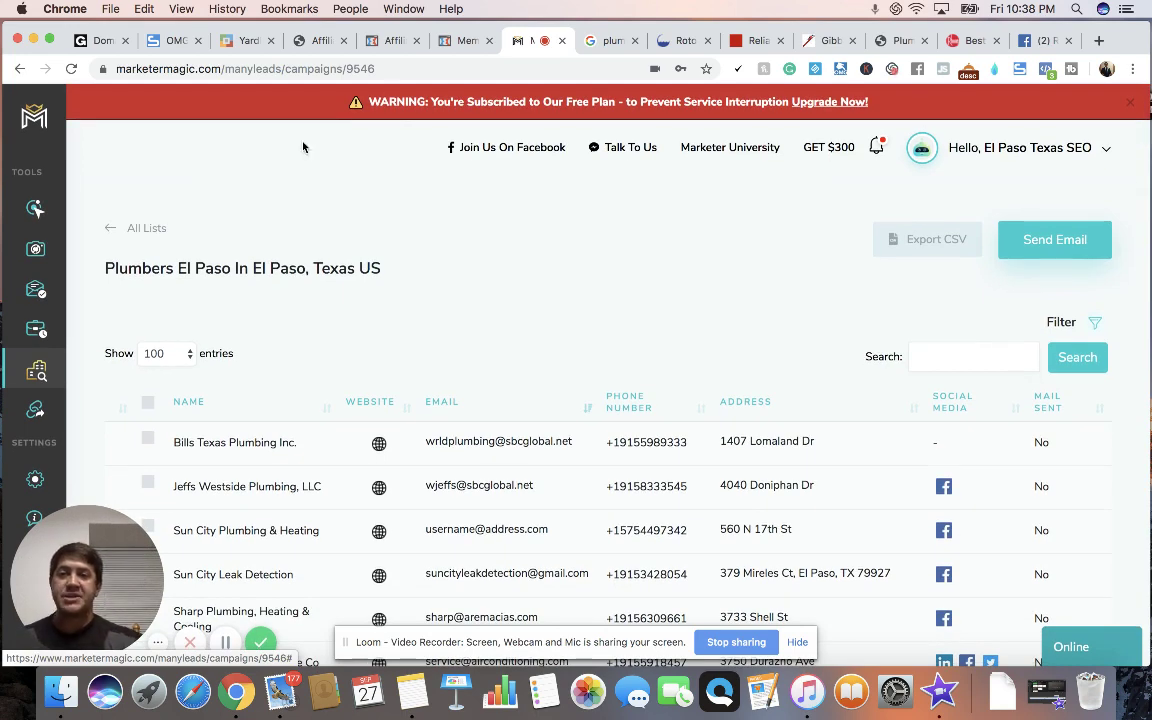
# Step: Open the Bills Texas Plumbing Inc. website from the leads list in a new tab
pyautogui.scroll(-3, 489, 204)
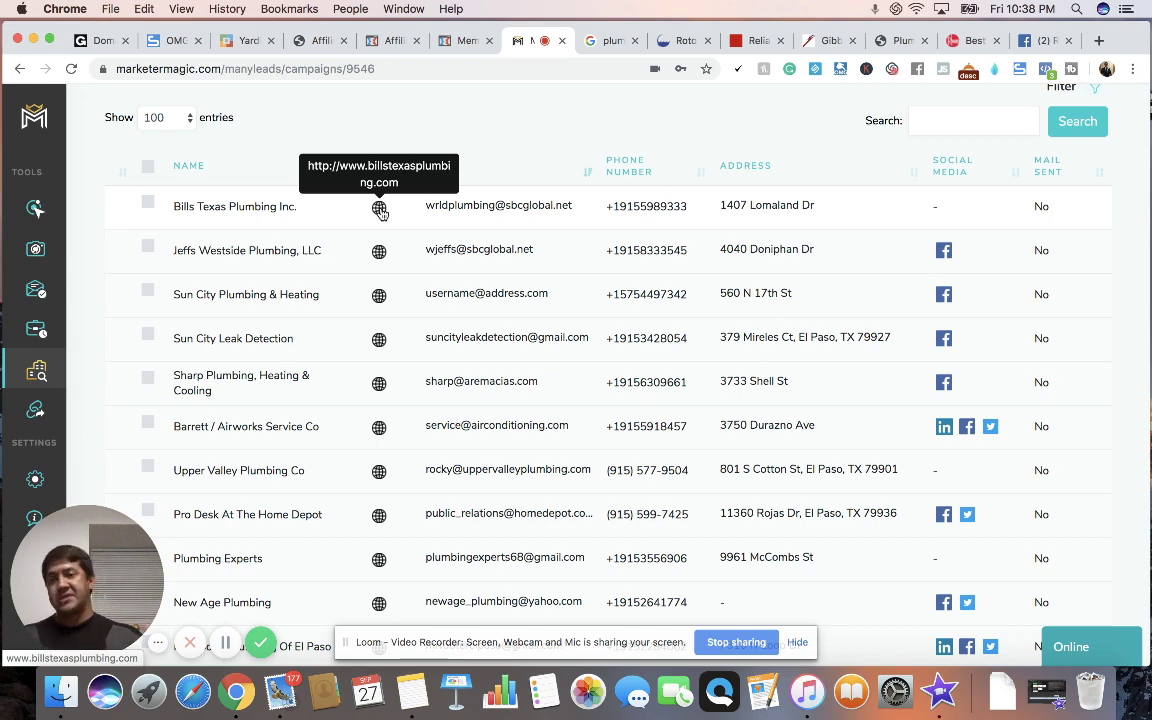
pyautogui.moveTo(45, 300)
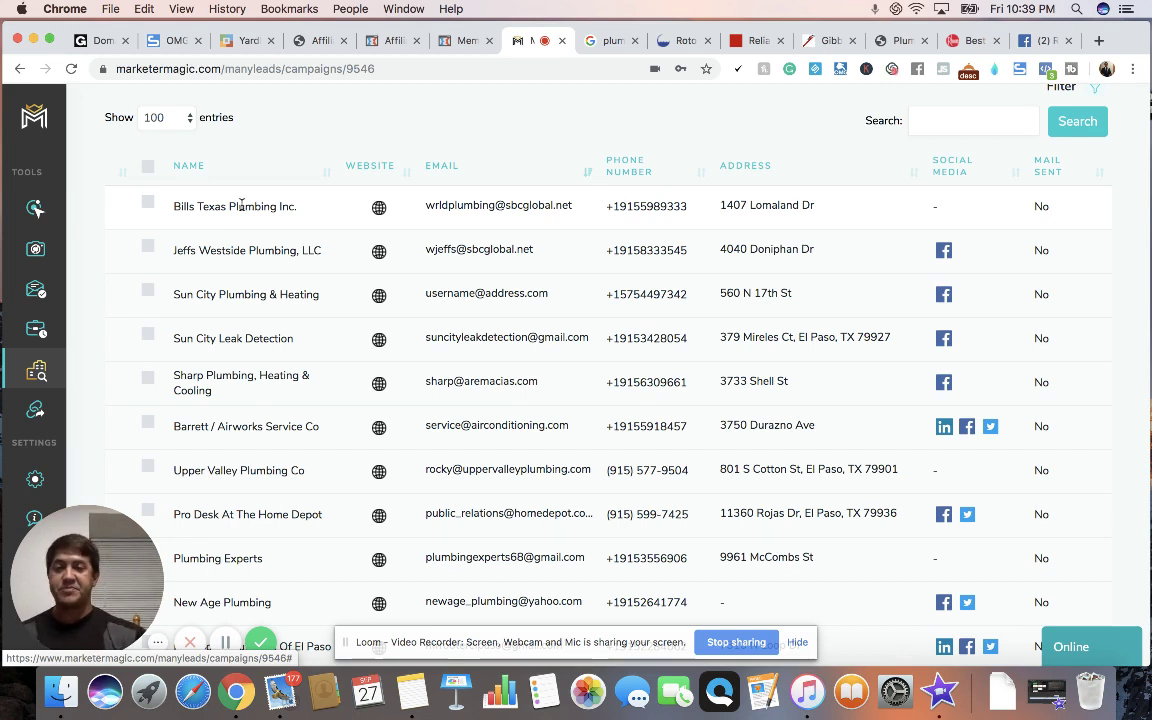
pyautogui.scroll(1, 241, 205)
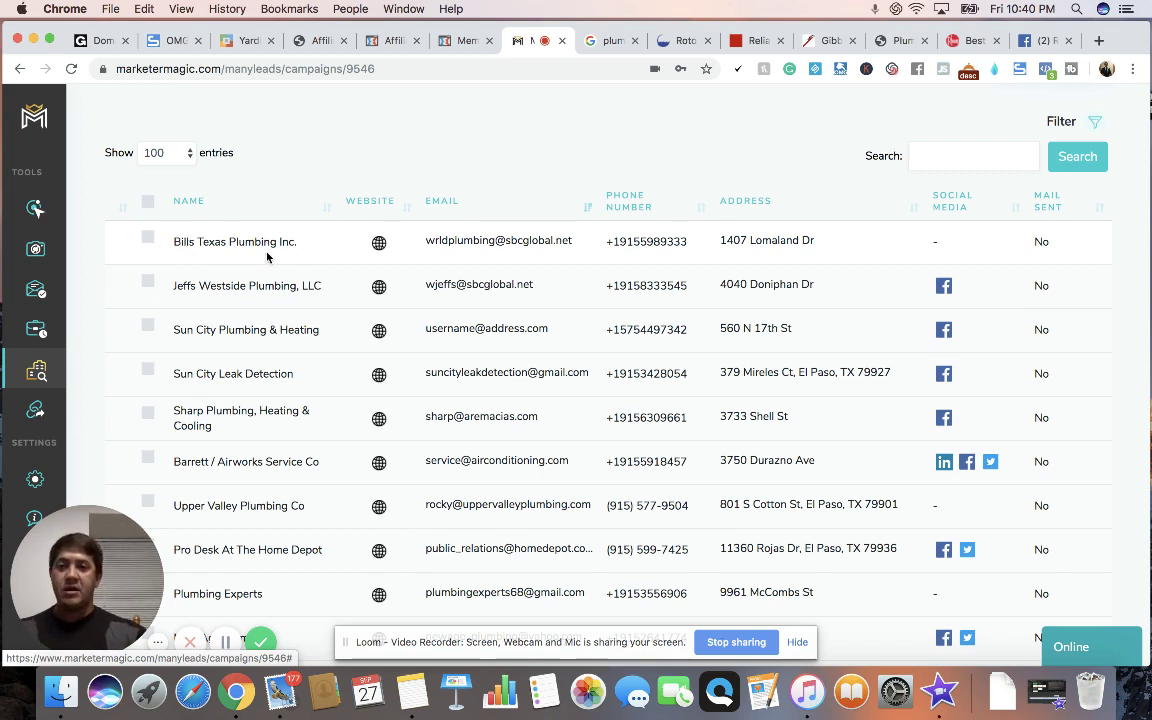
pyautogui.moveTo(379, 248)
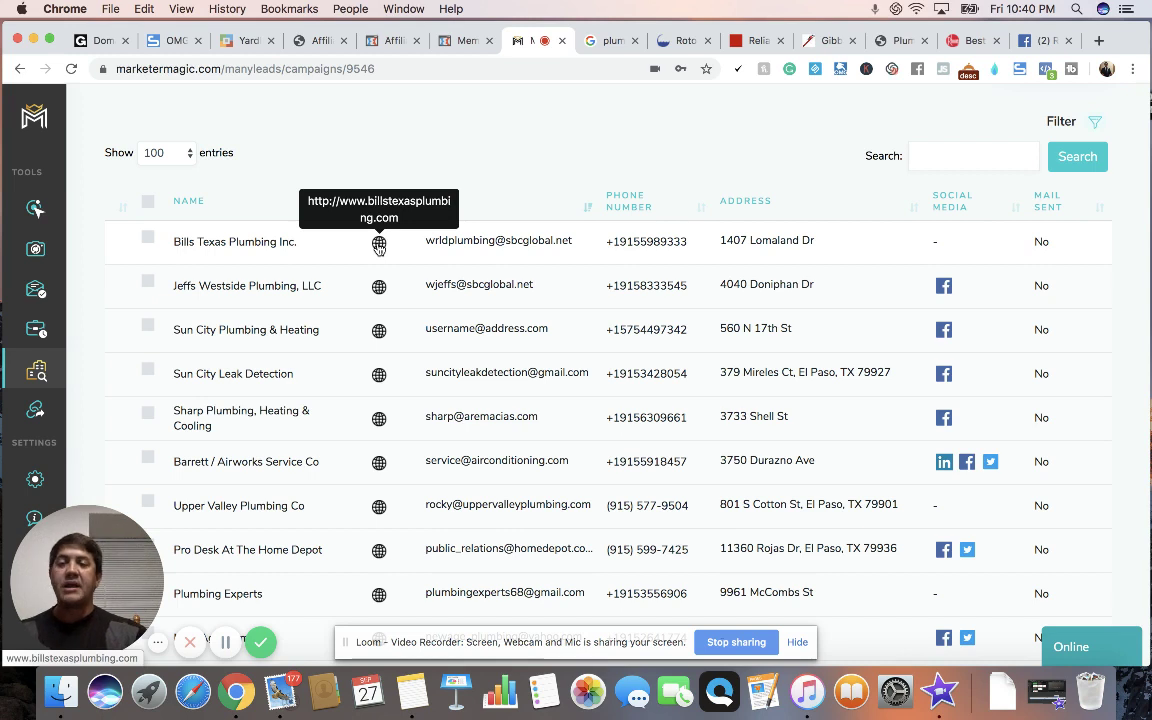
pyautogui.rightClick(379, 246)
pyautogui.click(450, 251)
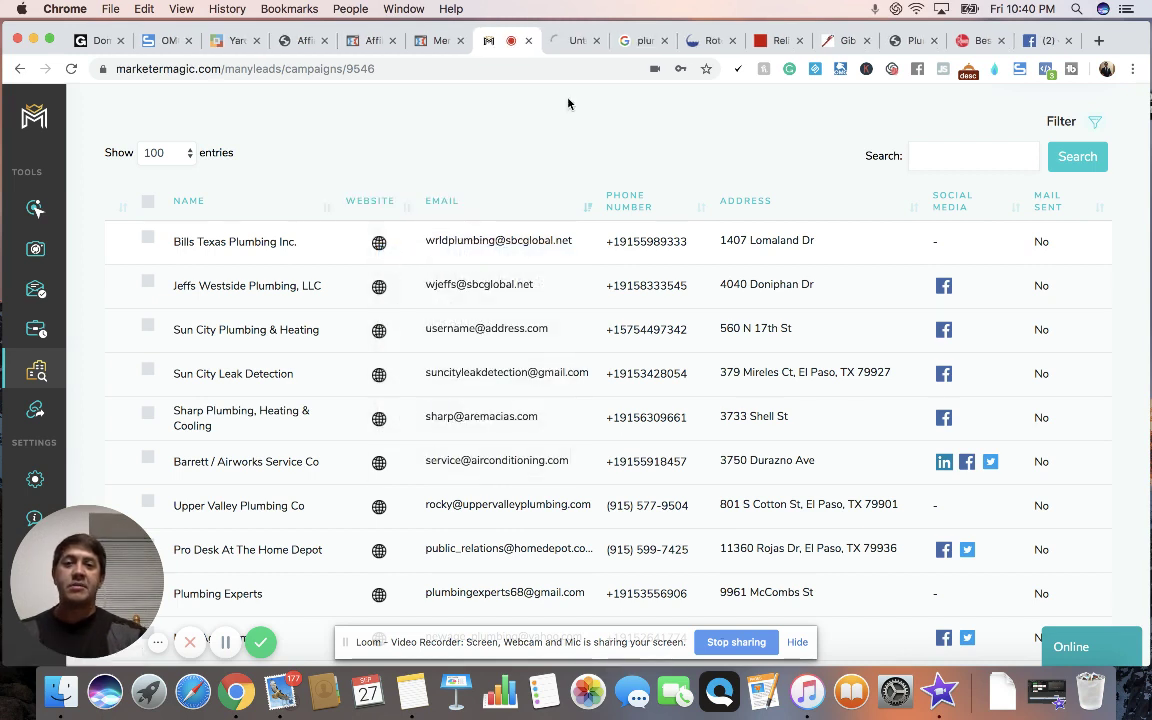
# Step: Close the plumber website, search results and Facebook tabs that follow the Marketer Magic tab, keeping the leads list open
pyautogui.click(1068, 40)
pyautogui.click(1068, 40)
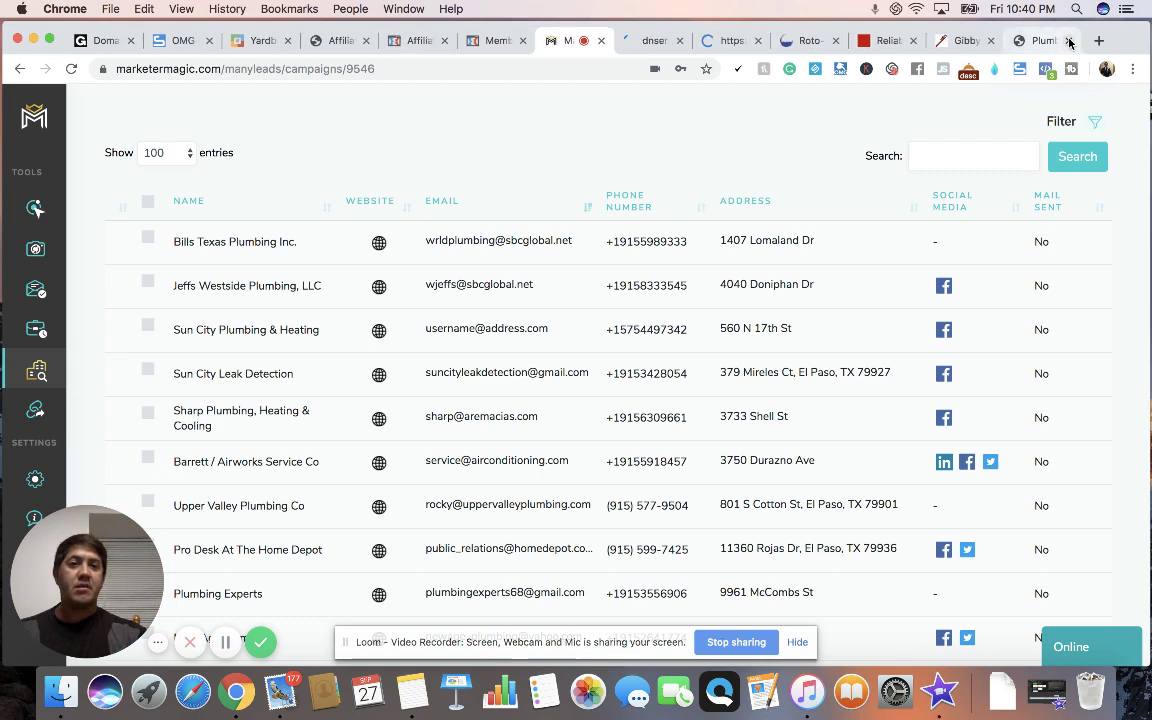
pyautogui.click(1068, 40)
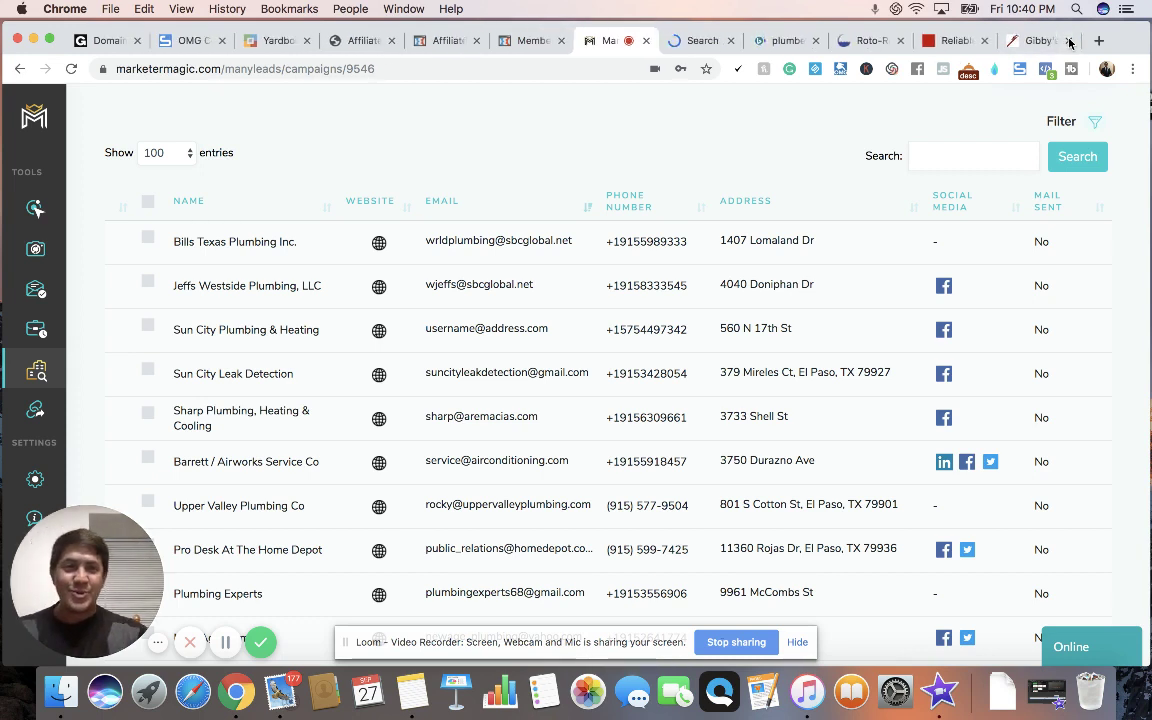
pyautogui.click(1068, 40)
pyautogui.click(1068, 40)
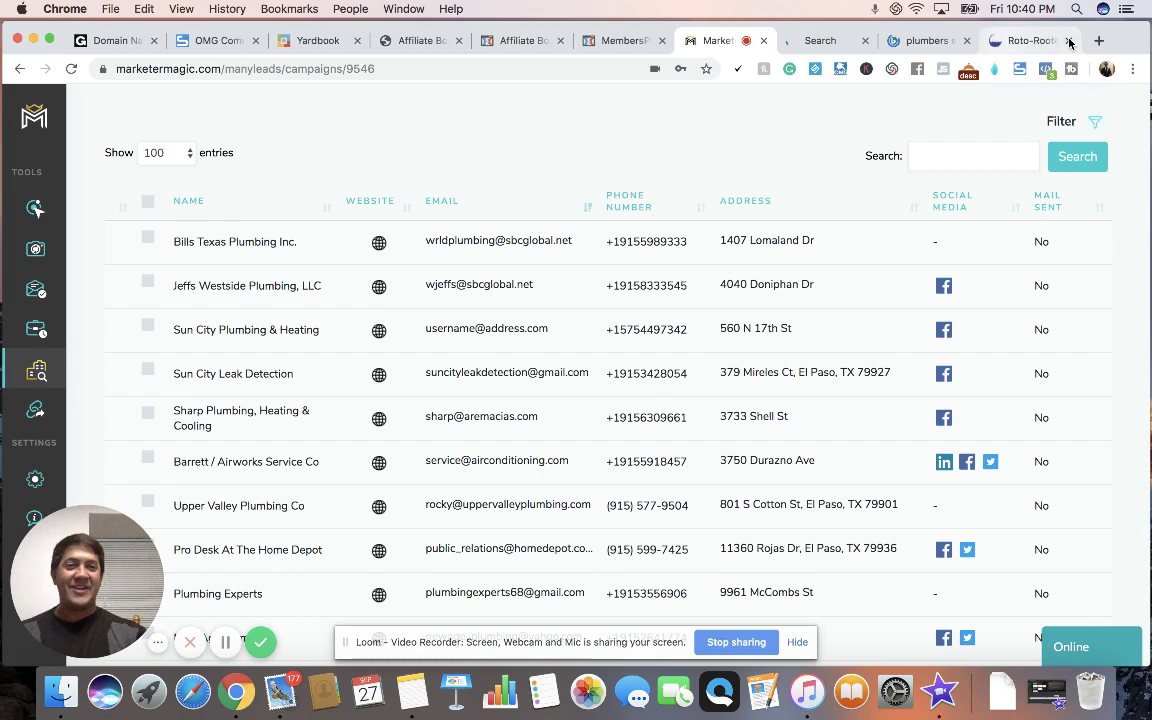
pyautogui.click(1068, 40)
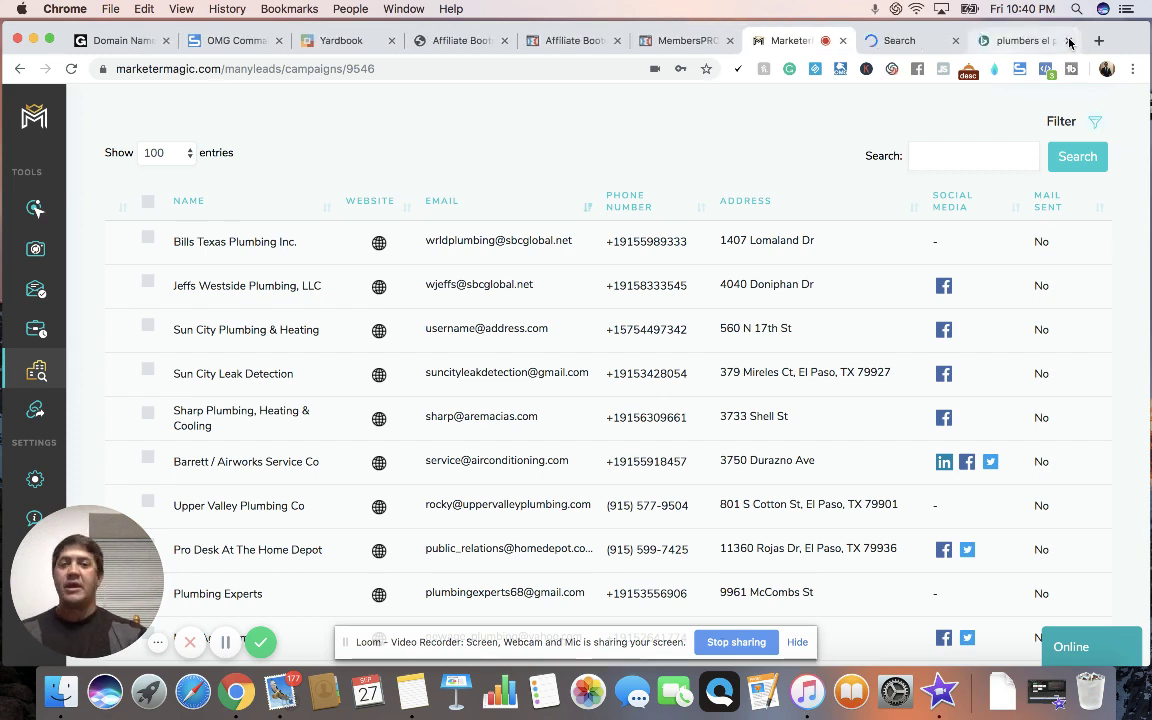
pyautogui.click(1068, 40)
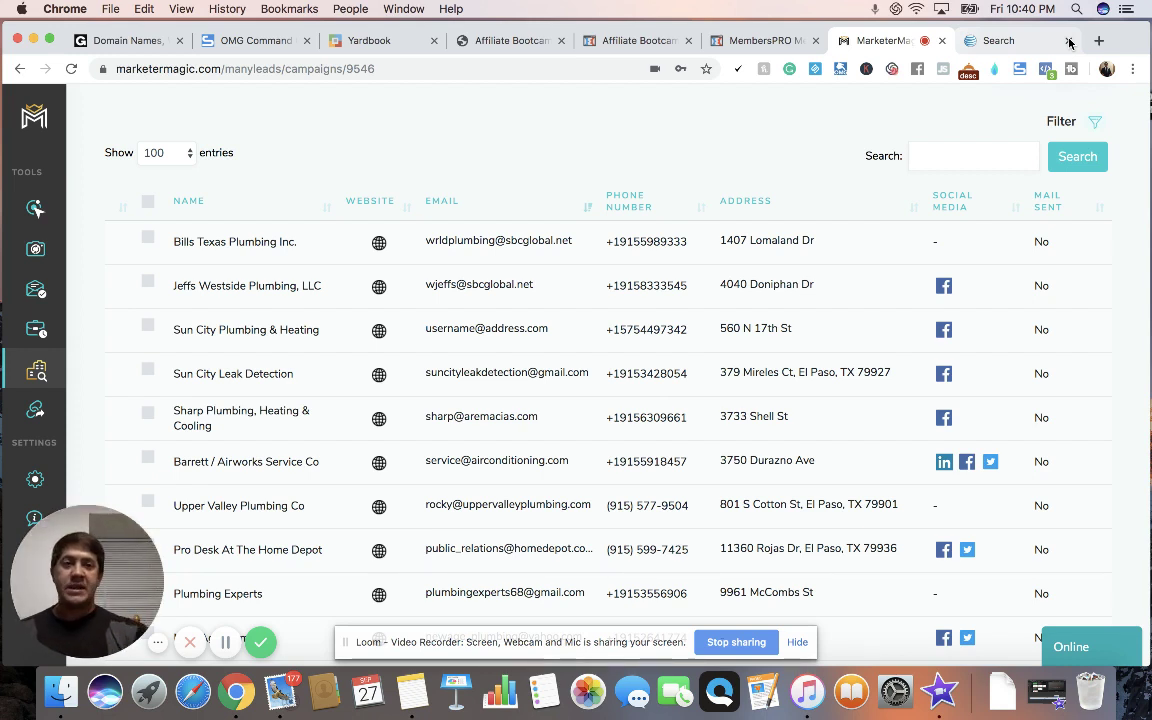
pyautogui.click(1069, 41)
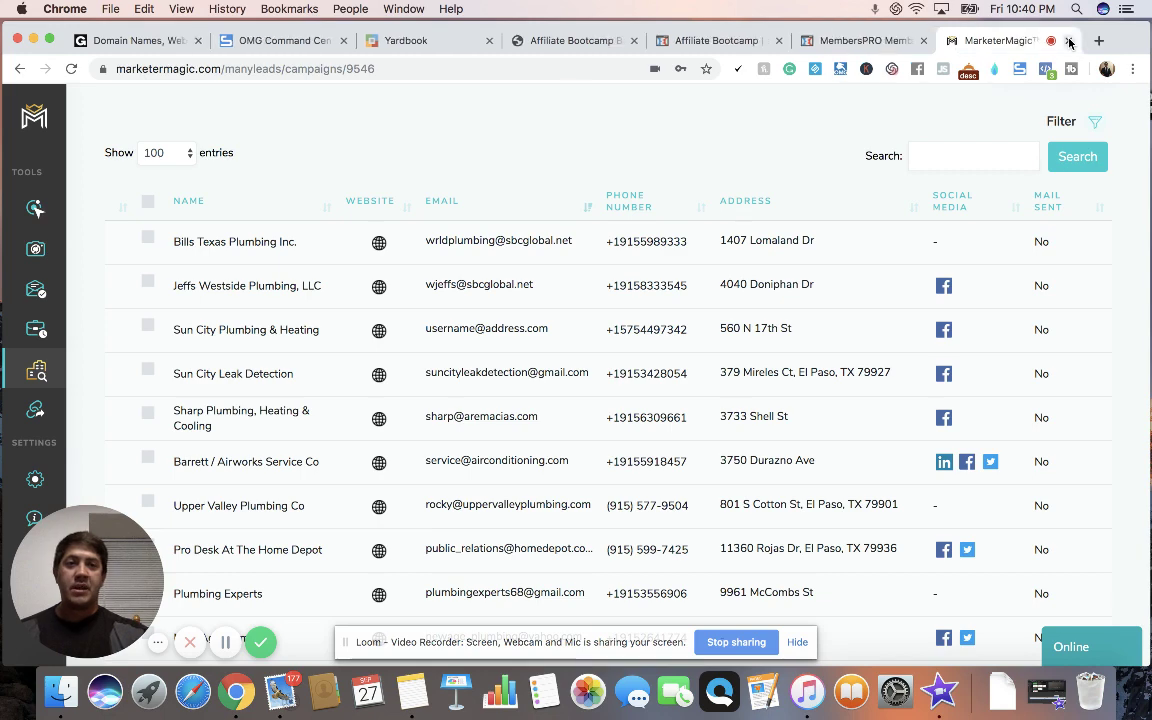
# Step: Open the websites of Bills Texas Plumbing, Jeffs Westside Plumbing and Sun City Plumbing & Heating in separate new tabs
pyautogui.rightClick(380, 245)
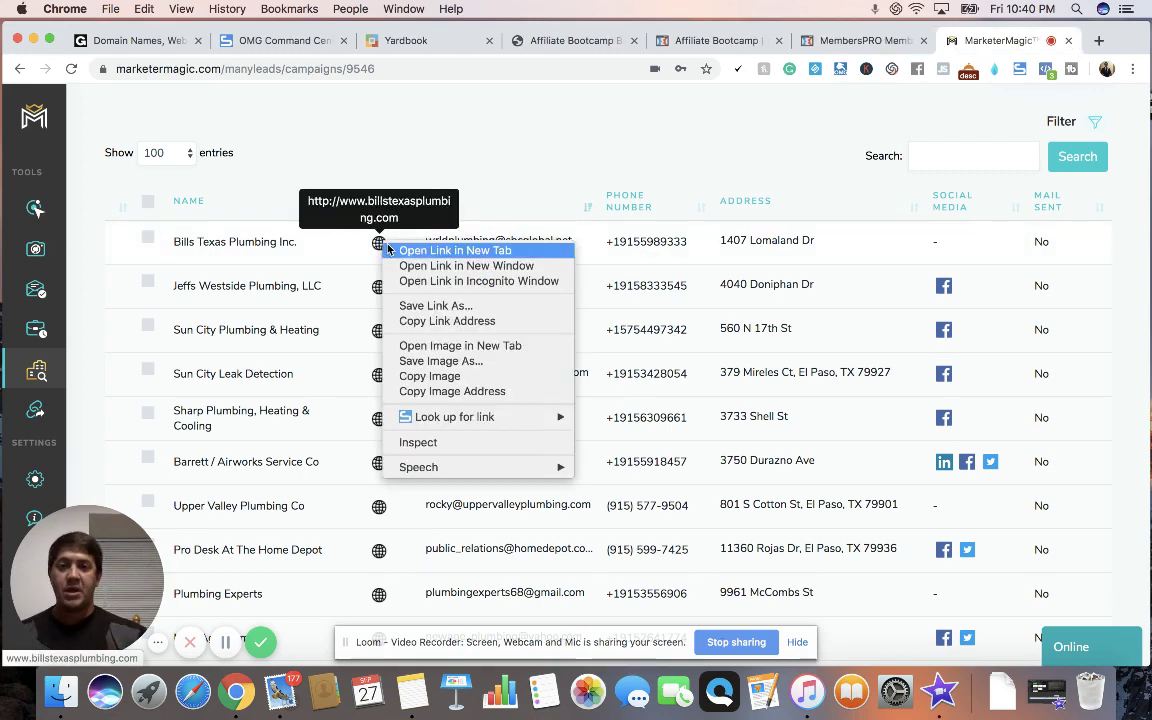
pyautogui.click(400, 252)
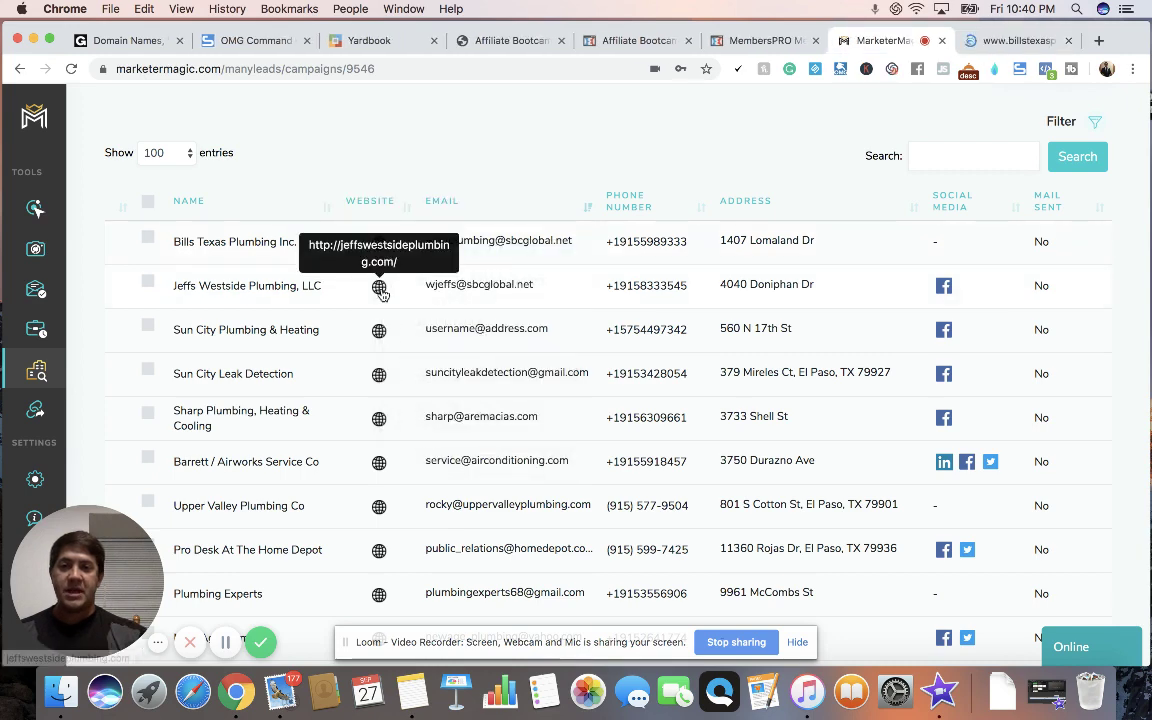
pyautogui.rightClick(380, 289)
pyautogui.click(393, 297)
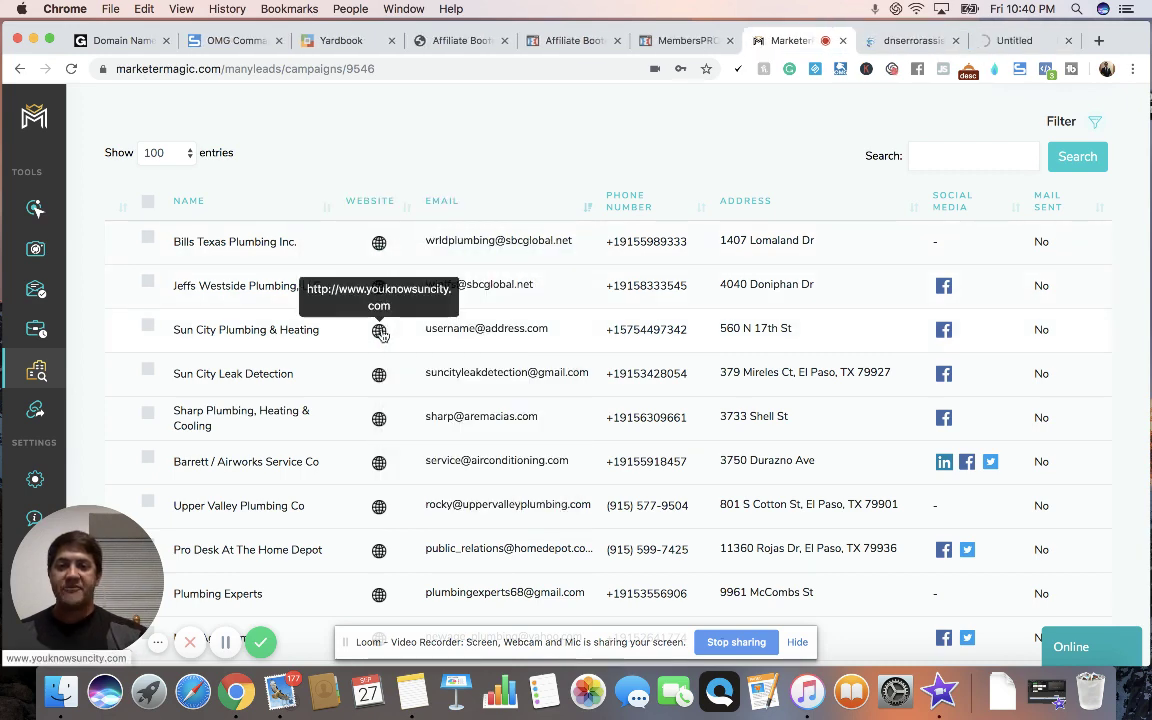
pyautogui.rightClick(381, 331)
pyautogui.click(393, 337)
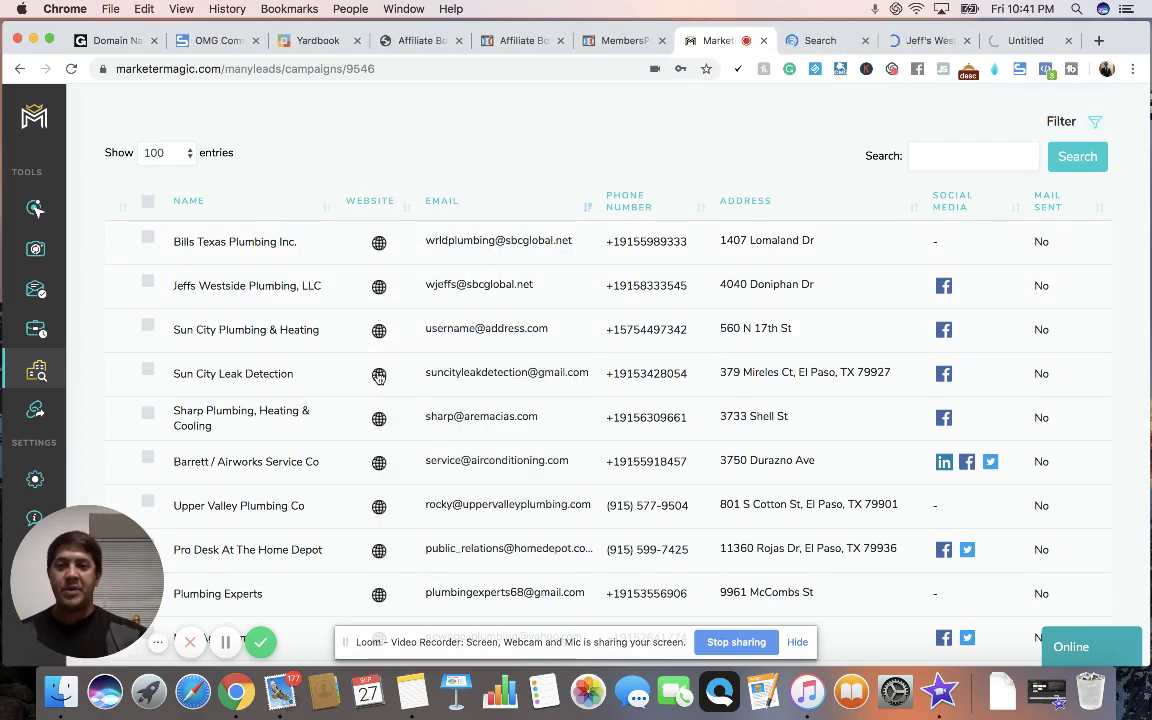
# Step: Open the websites of Sun City Leak Detection, Sharp Plumbing, Barrett / Airworks and Upper Valley Plumbing in separate new tabs
pyautogui.rightClick(379, 375)
pyautogui.click(398, 381)
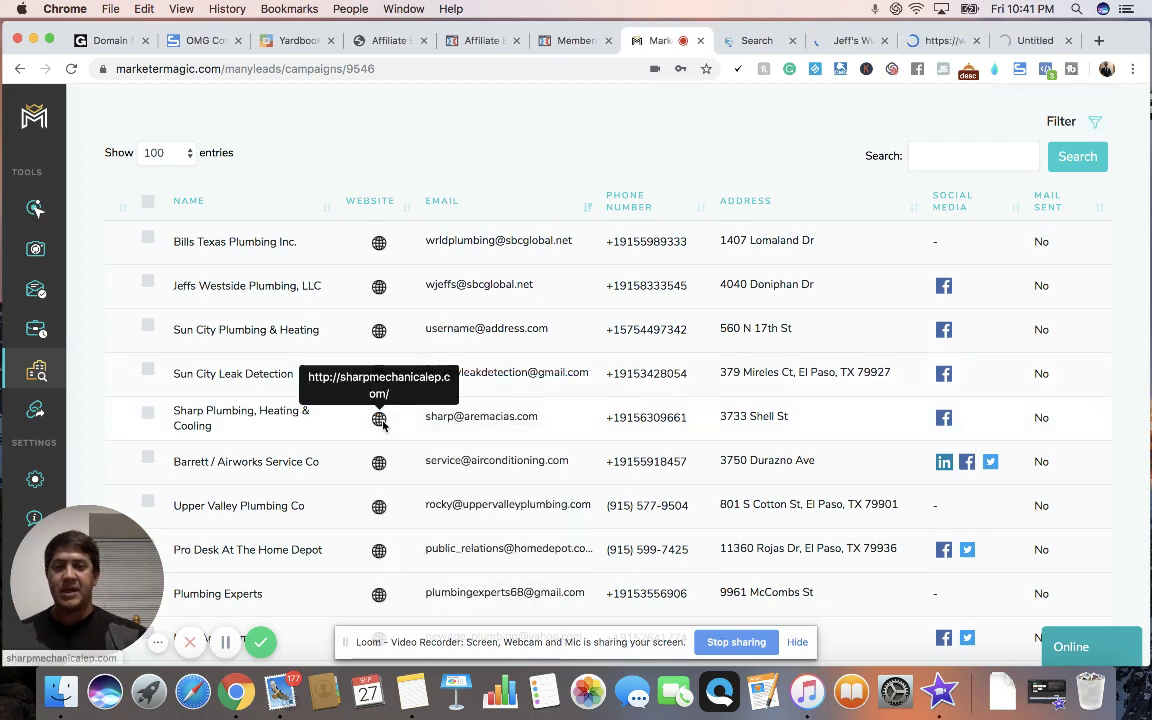
pyautogui.rightClick(381, 420)
pyautogui.click(393, 429)
pyautogui.rightClick(380, 463)
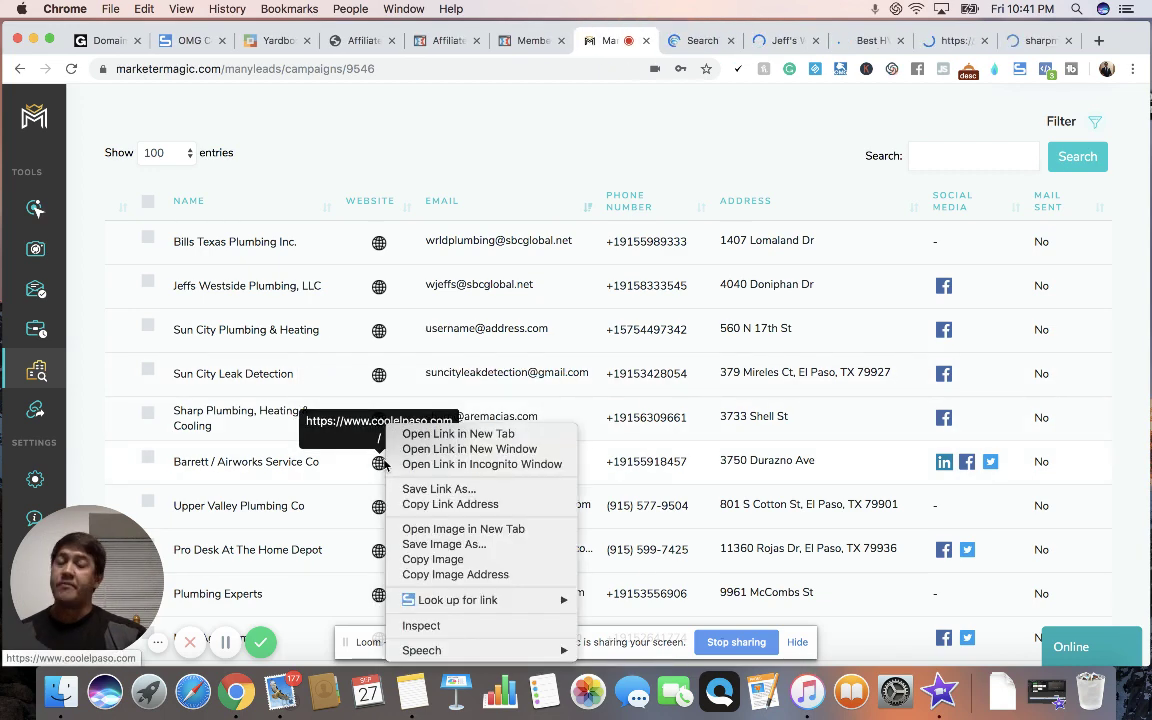
pyautogui.click(399, 434)
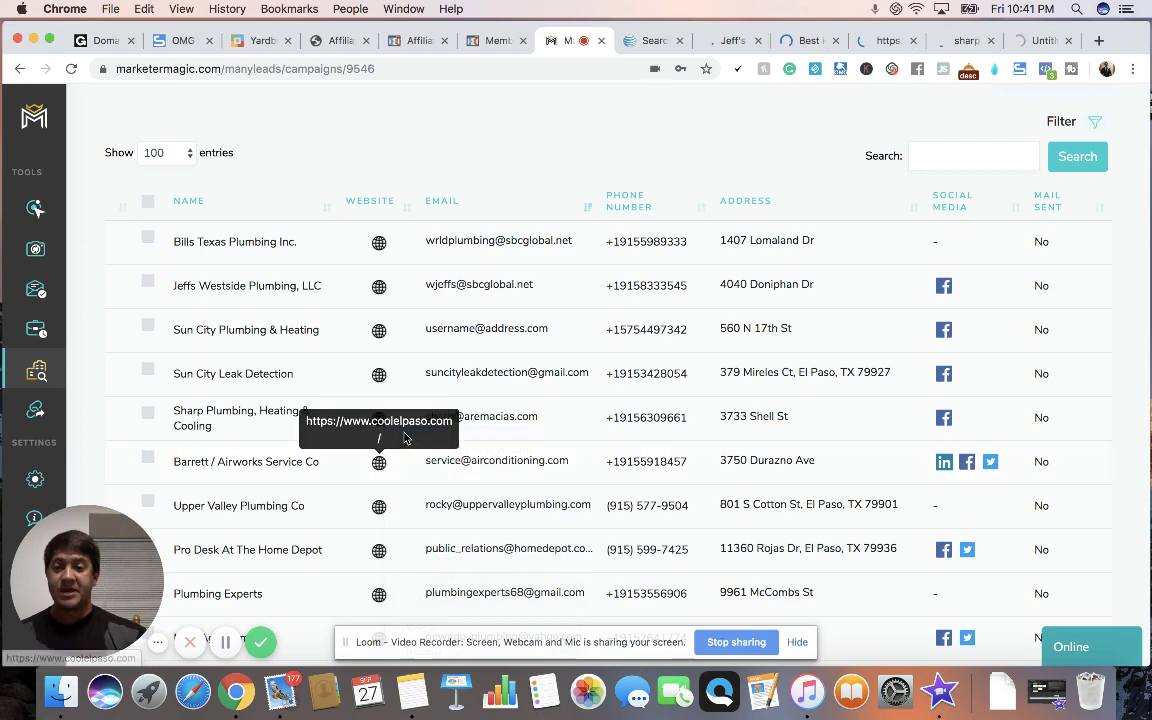
pyautogui.rightClick(379, 507)
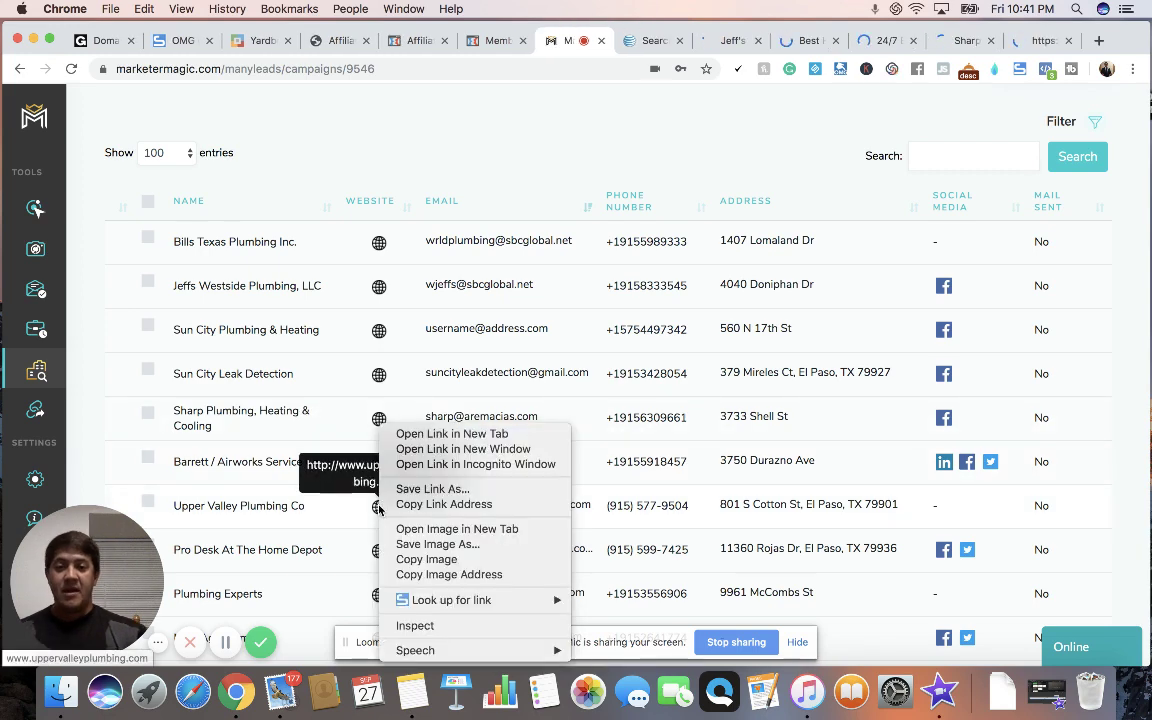
pyautogui.click(396, 433)
pyautogui.scroll(-2, 395, 434)
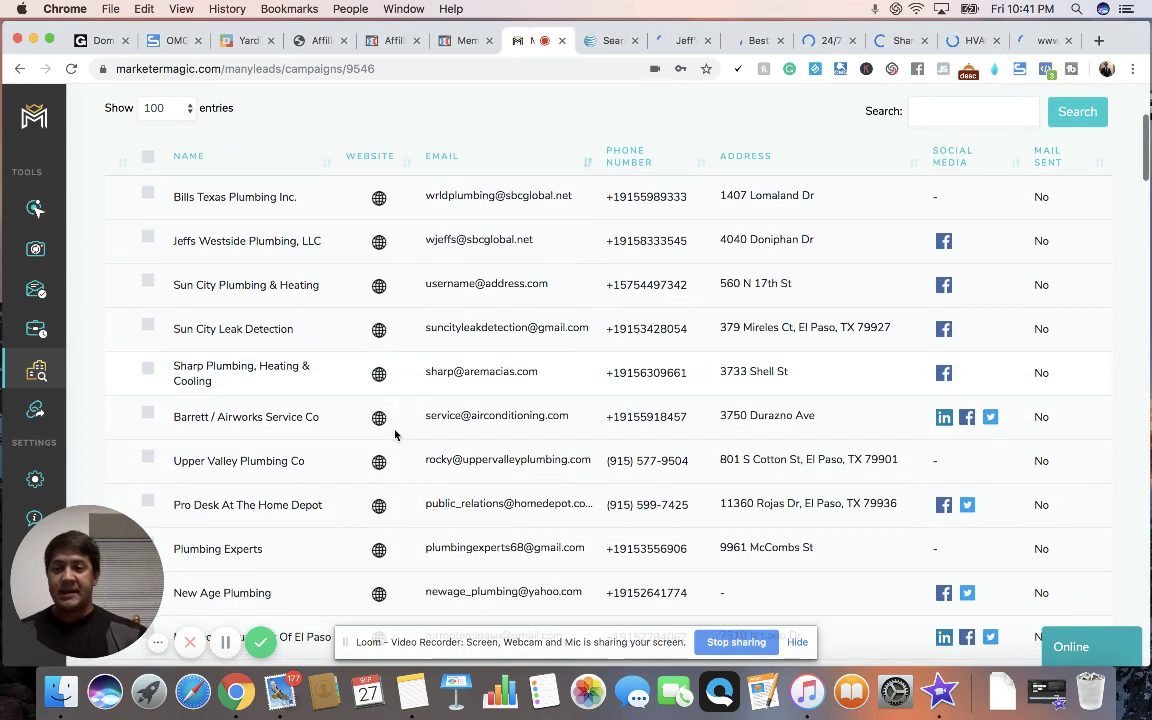
pyautogui.moveTo(26, 120)
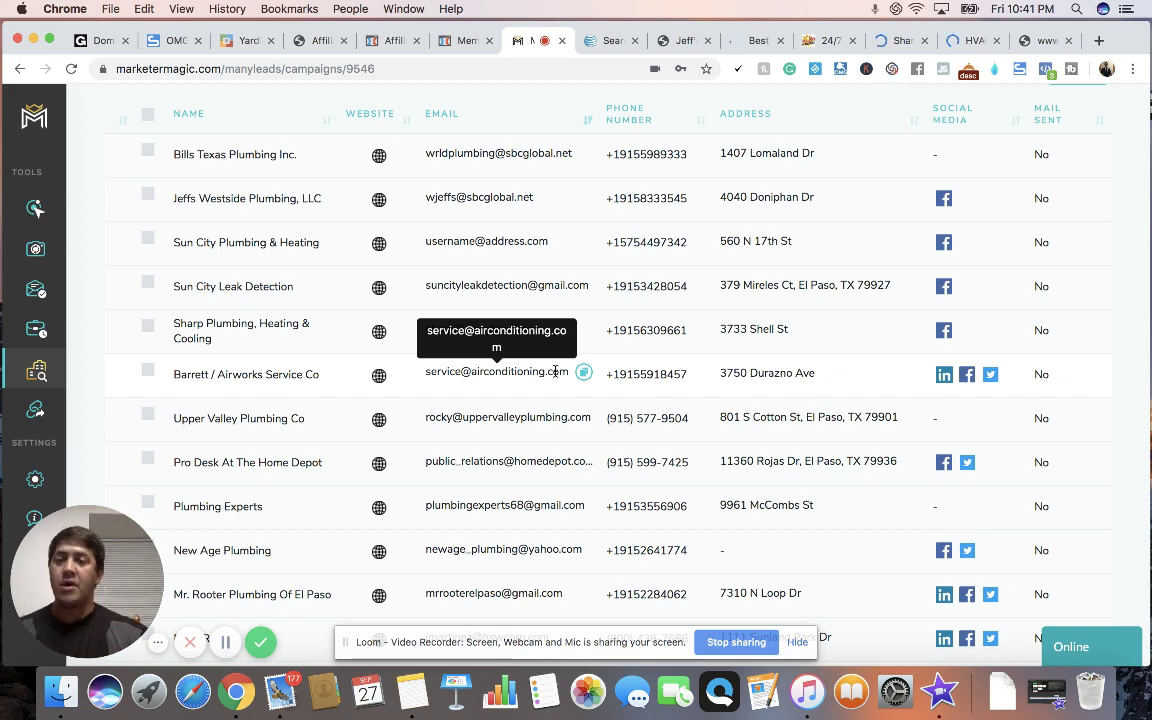
pyautogui.scroll(5, 573, 260)
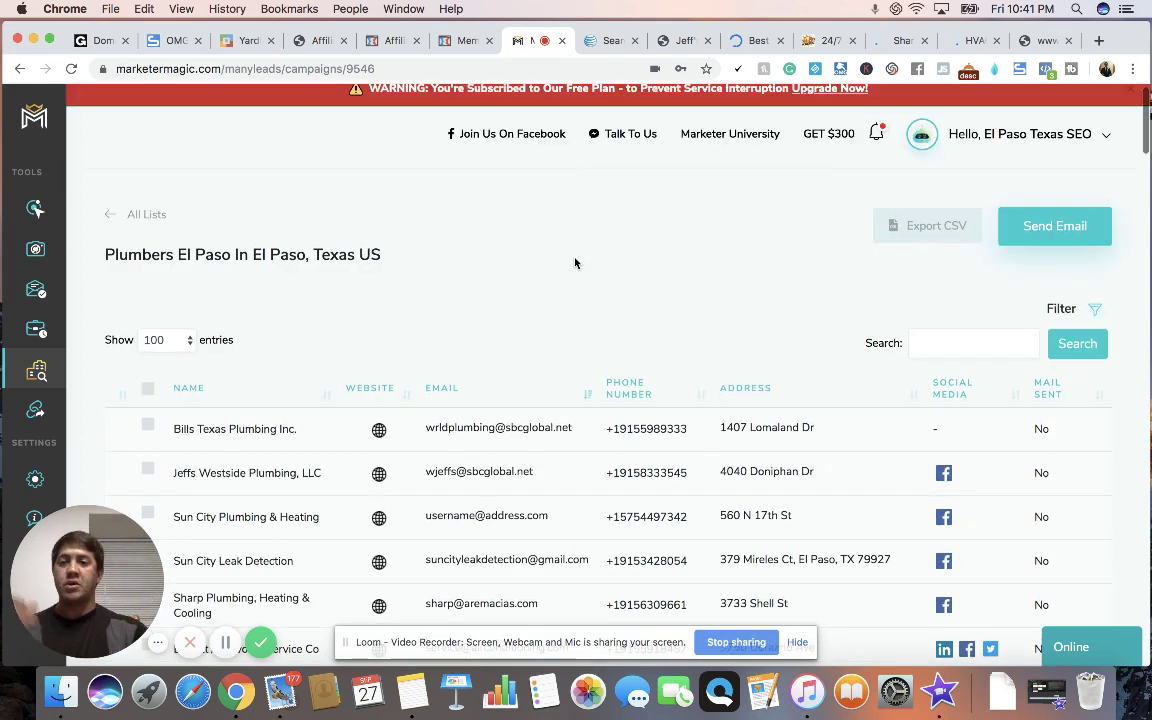
pyautogui.scroll(-7, 575, 263)
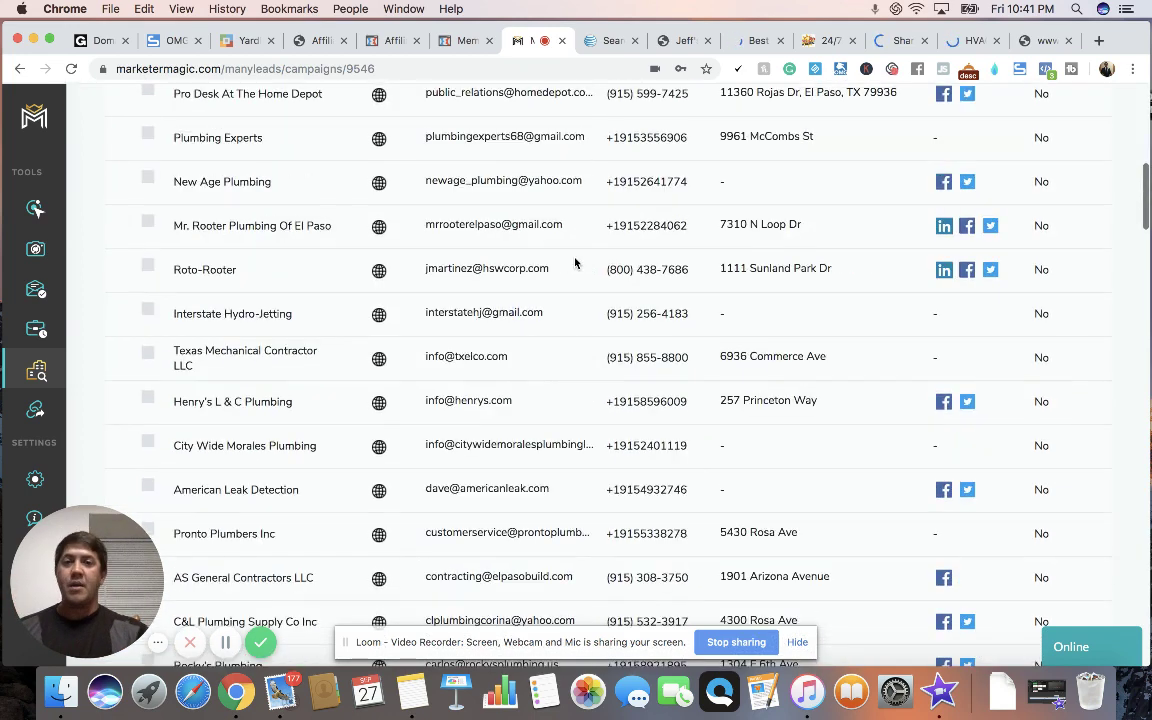
pyautogui.scroll(7, 575, 263)
pyautogui.scroll(-5, 575, 263)
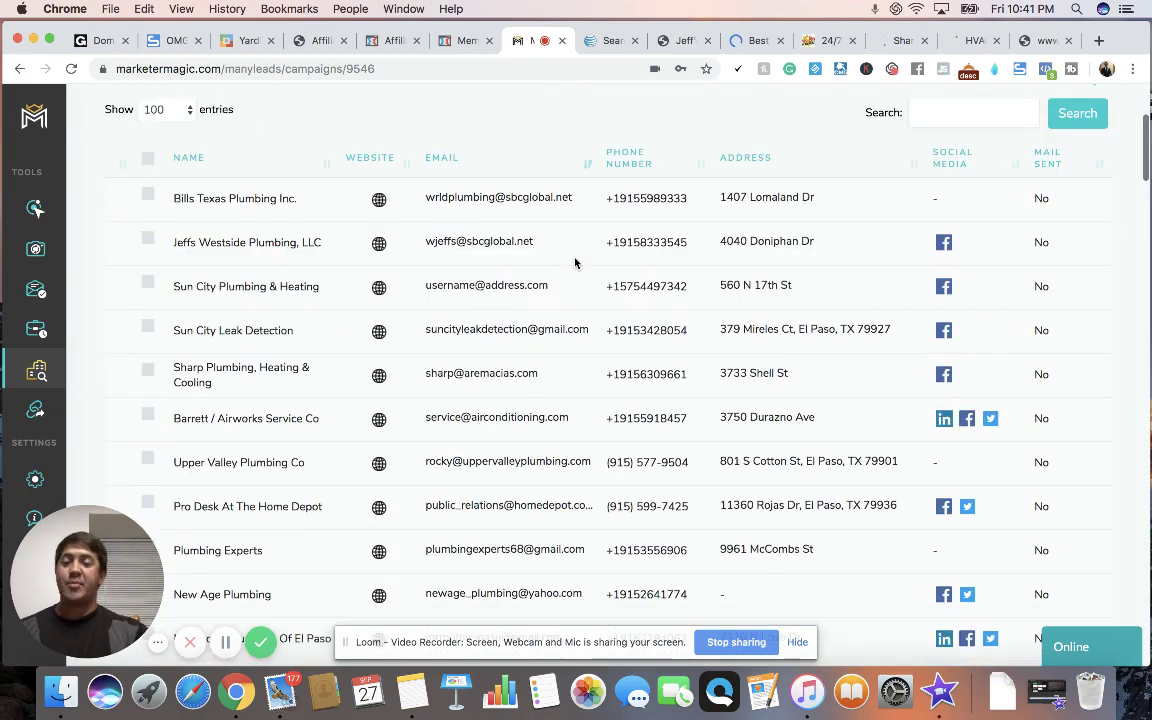
pyautogui.scroll(1, 575, 263)
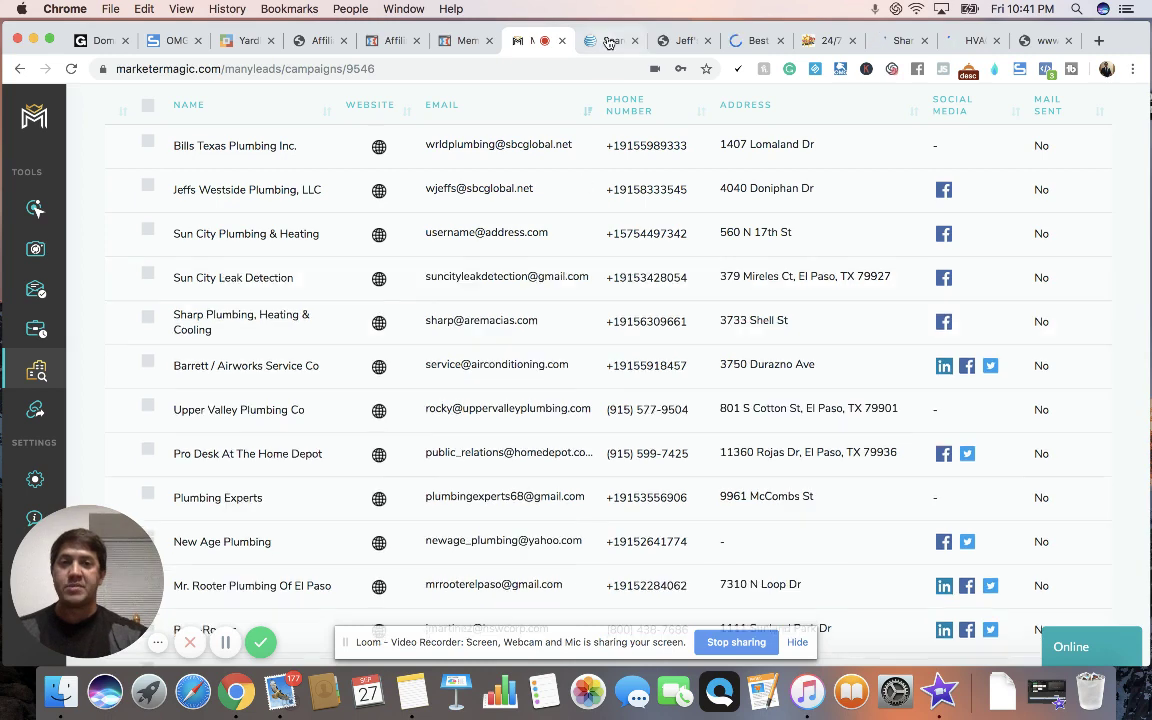
# Step: Open the Bills Texas Plumbing search results page and close its tab
pyautogui.scroll(-1, 411, 141)
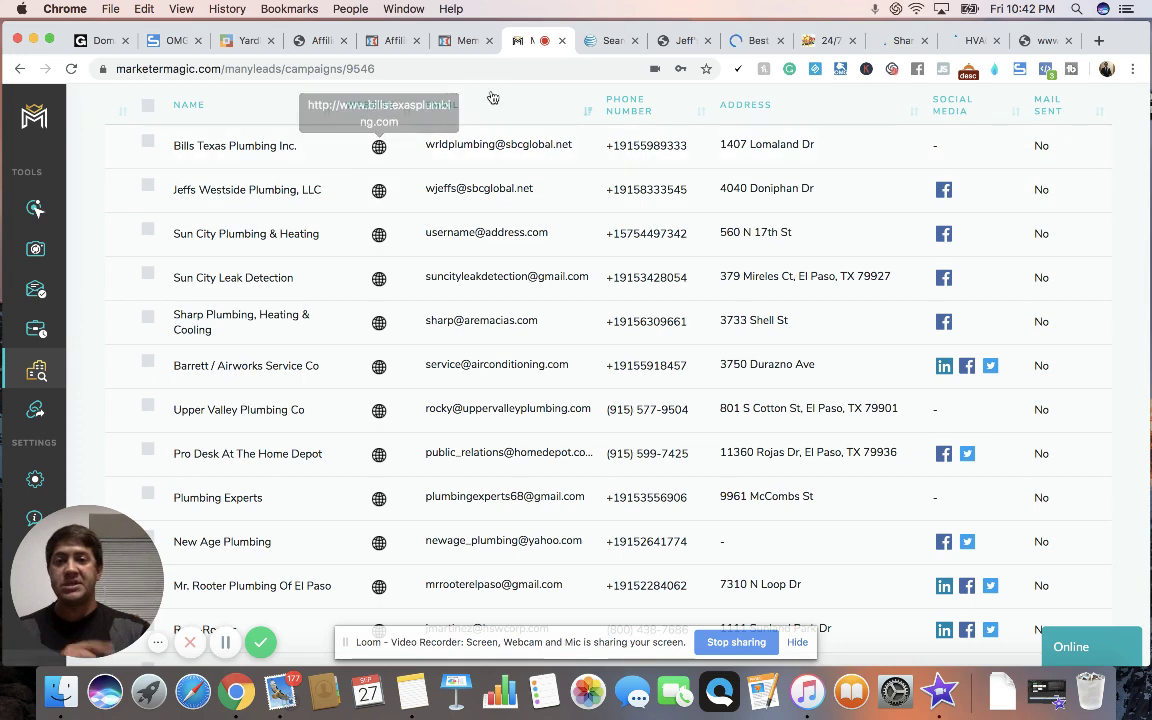
pyautogui.click(604, 51)
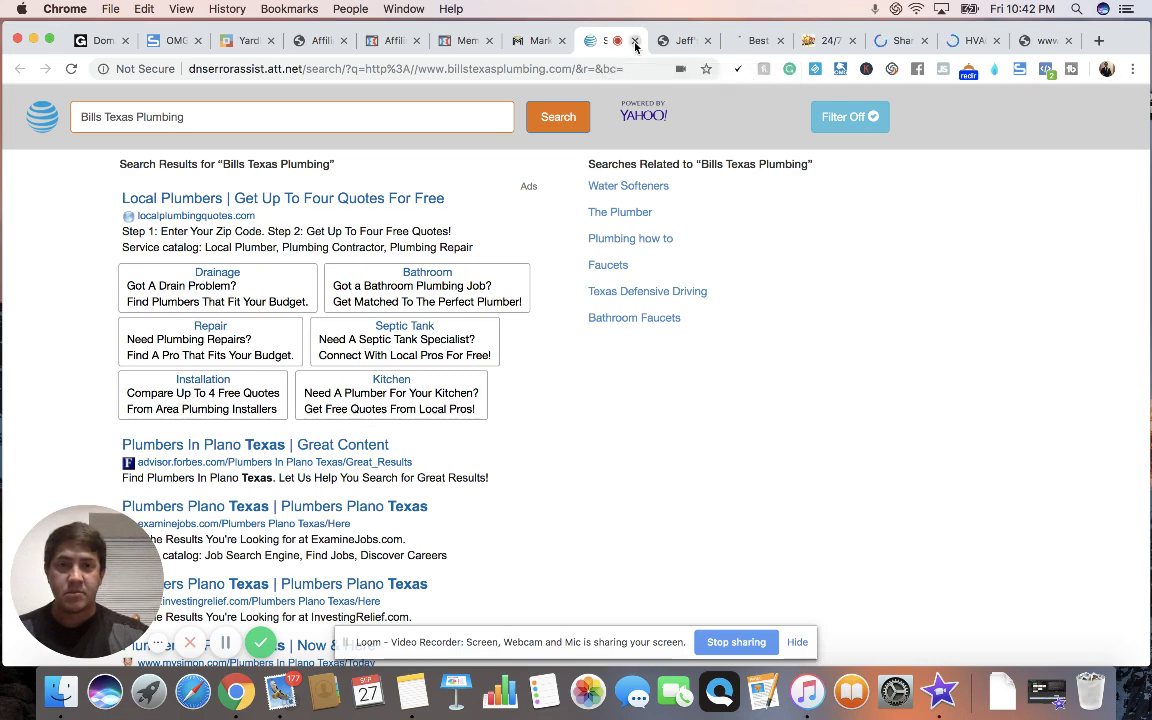
pyautogui.click(635, 42)
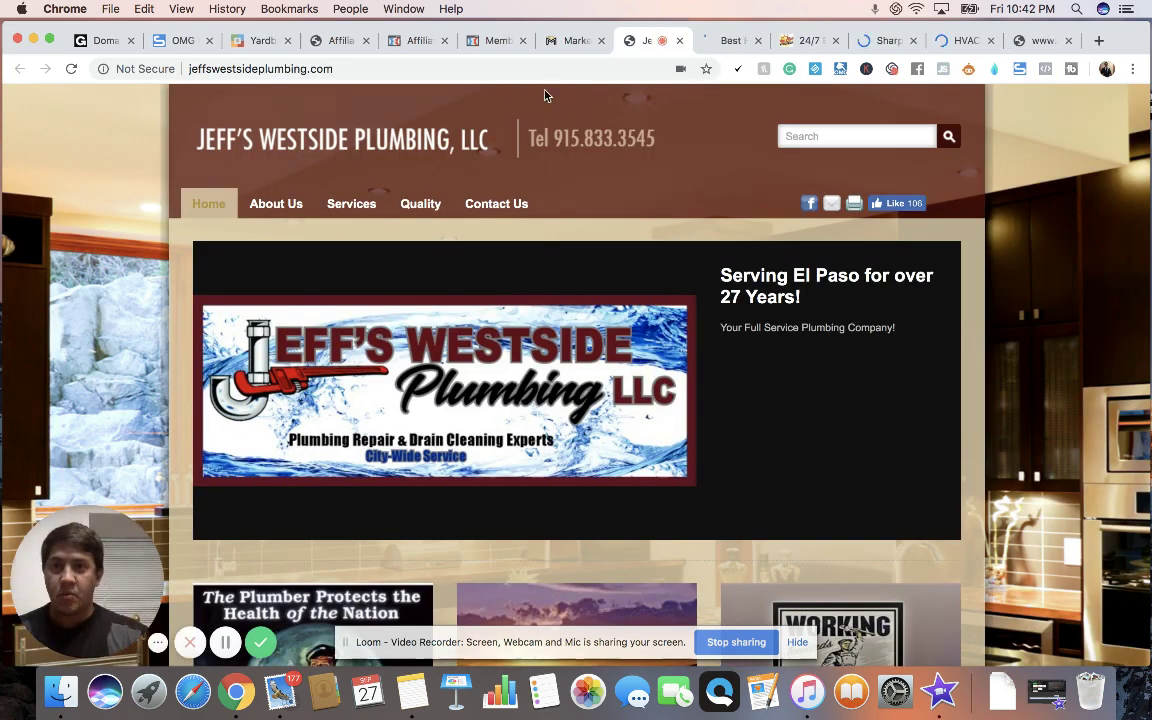
# Step: Look through the open plumber website tabs to see which pages have loaded, and return to the leads list
pyautogui.click(766, 42)
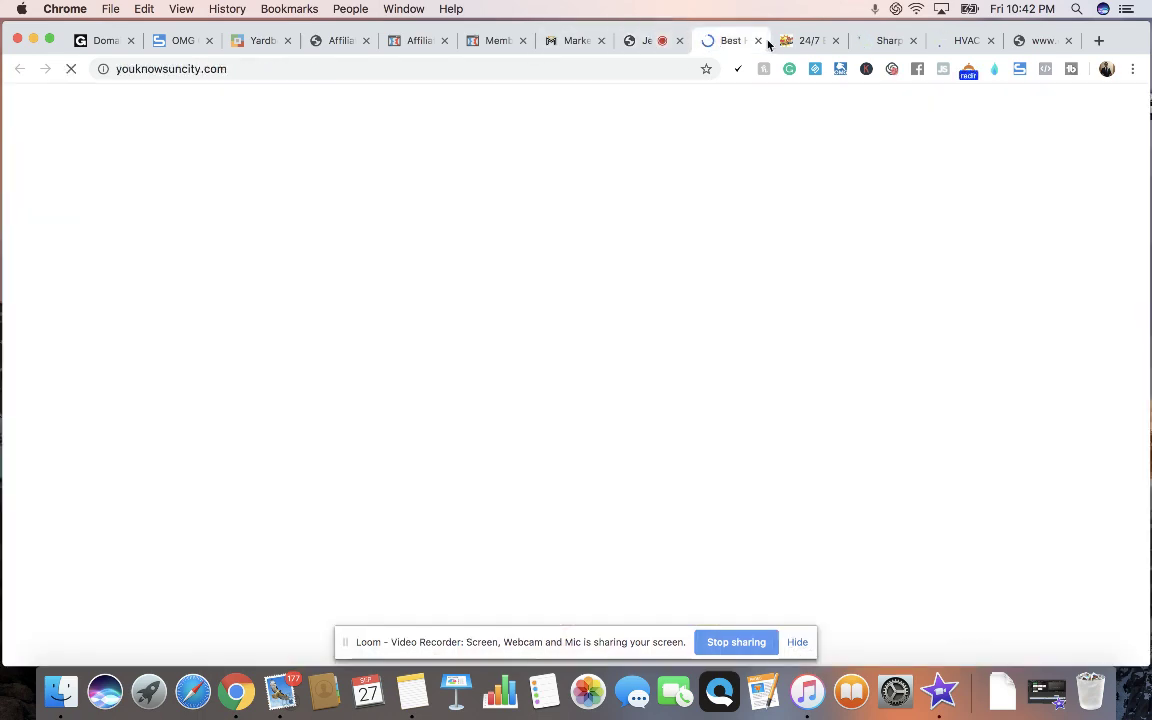
pyautogui.click(815, 44)
pyautogui.click(884, 44)
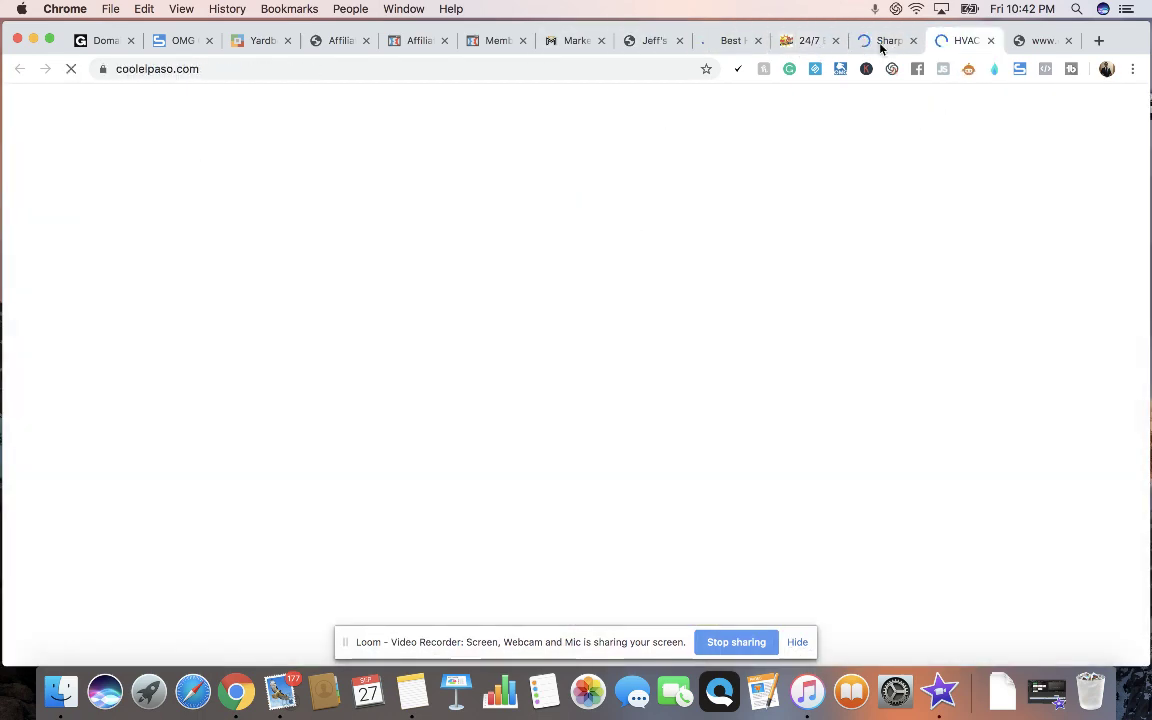
pyautogui.click(712, 42)
pyautogui.click(643, 42)
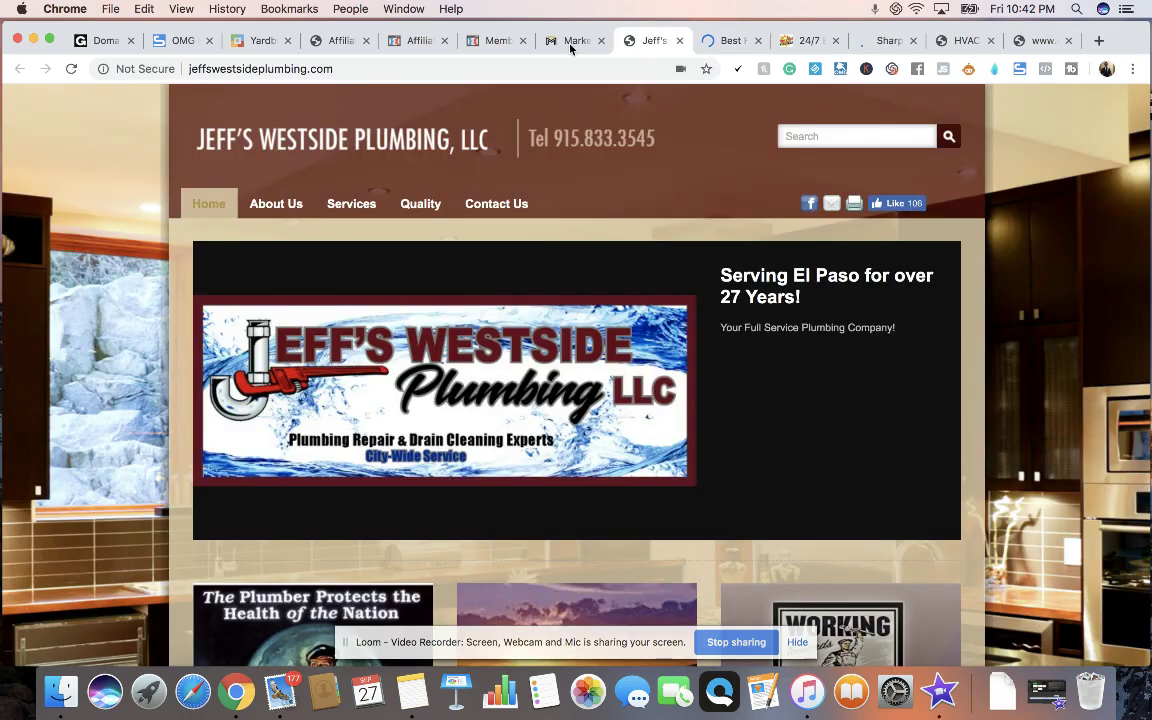
pyautogui.click(572, 42)
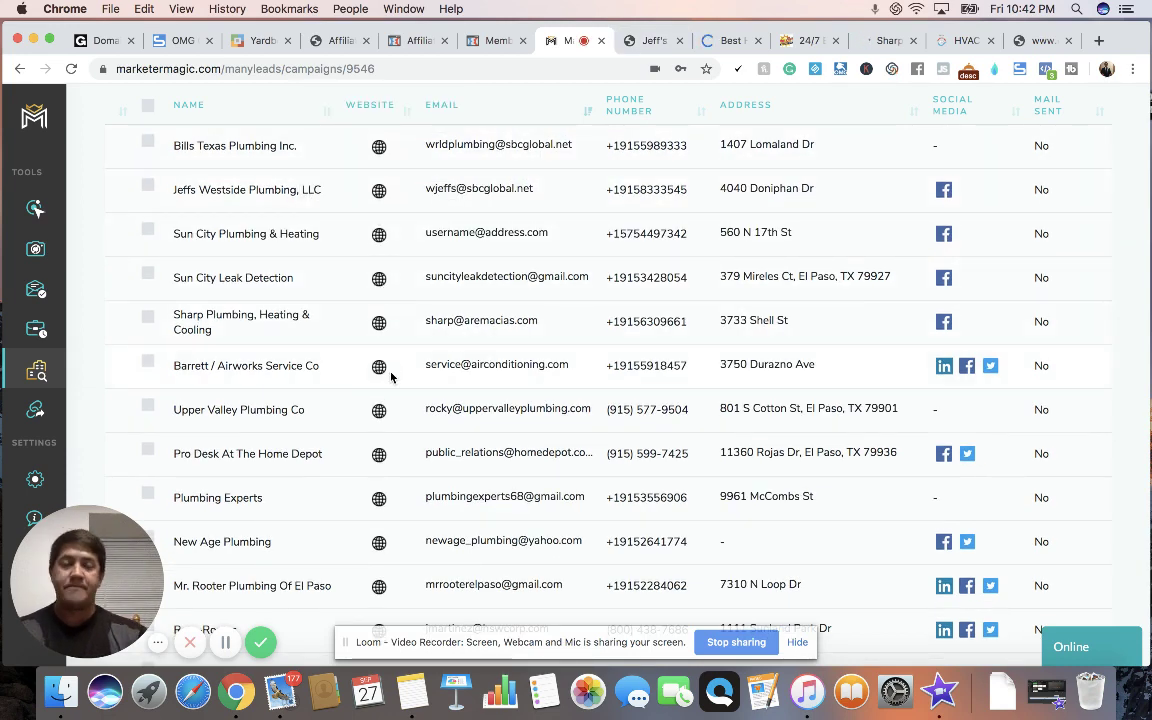
# Step: Check the Jeff's Westside Plumbing website with Facebook Pixel Helper and select that company in the leads list
pyautogui.click(647, 42)
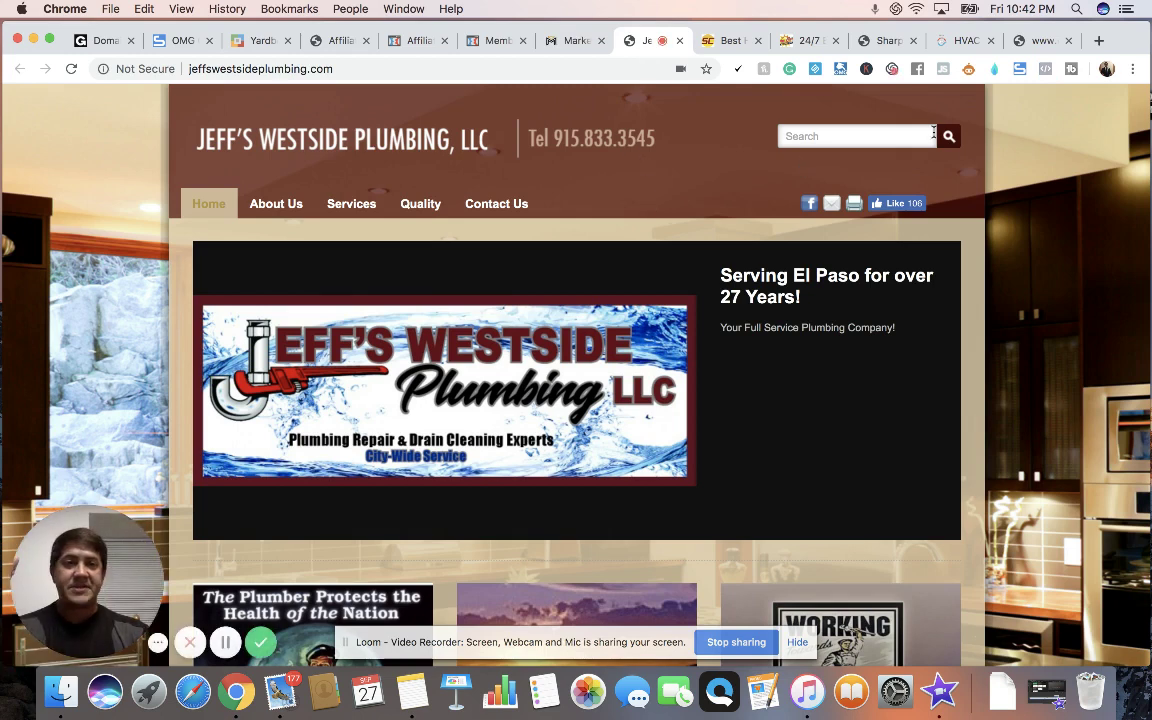
pyautogui.click(1046, 70)
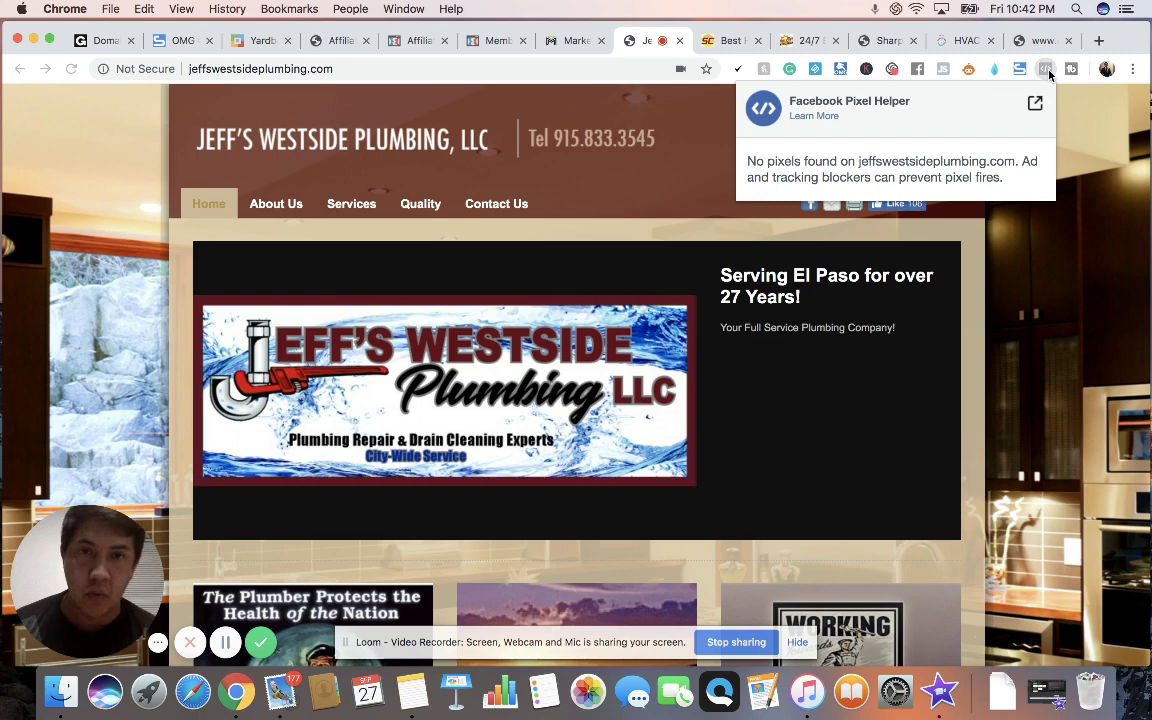
pyautogui.click(583, 41)
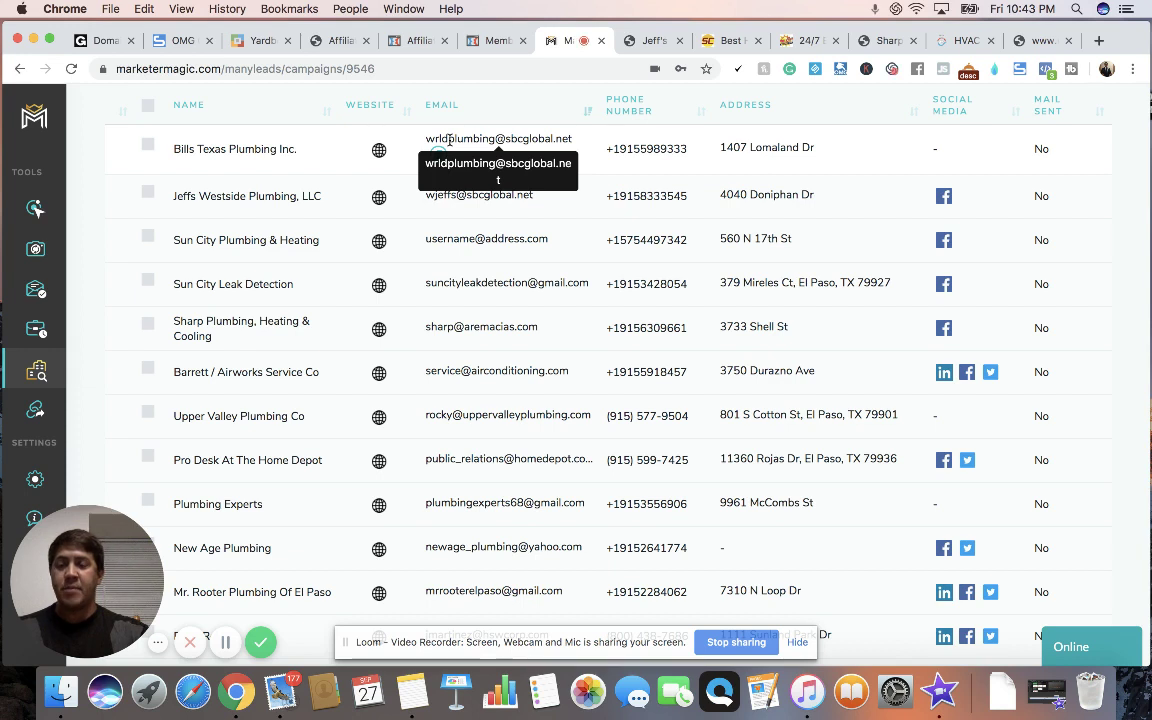
pyautogui.click(147, 187)
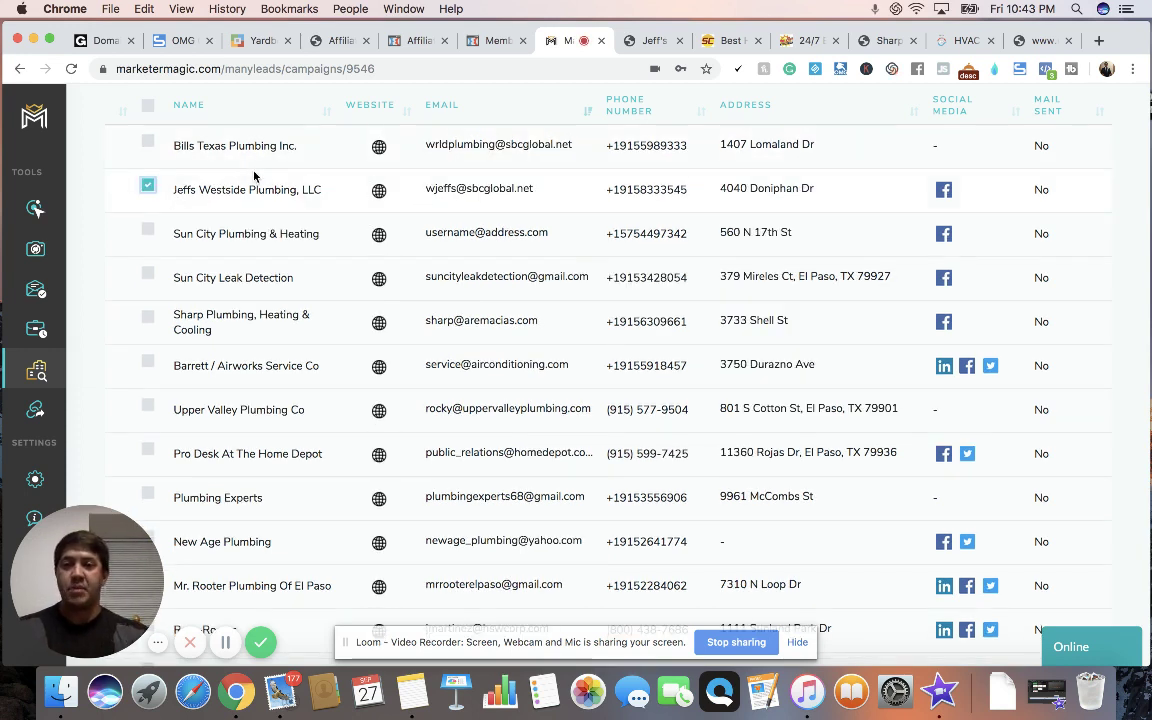
# Step: Check the Sun City Plumbing & Heating website with Facebook Pixel Helper and select that company in the leads list
pyautogui.click(651, 41)
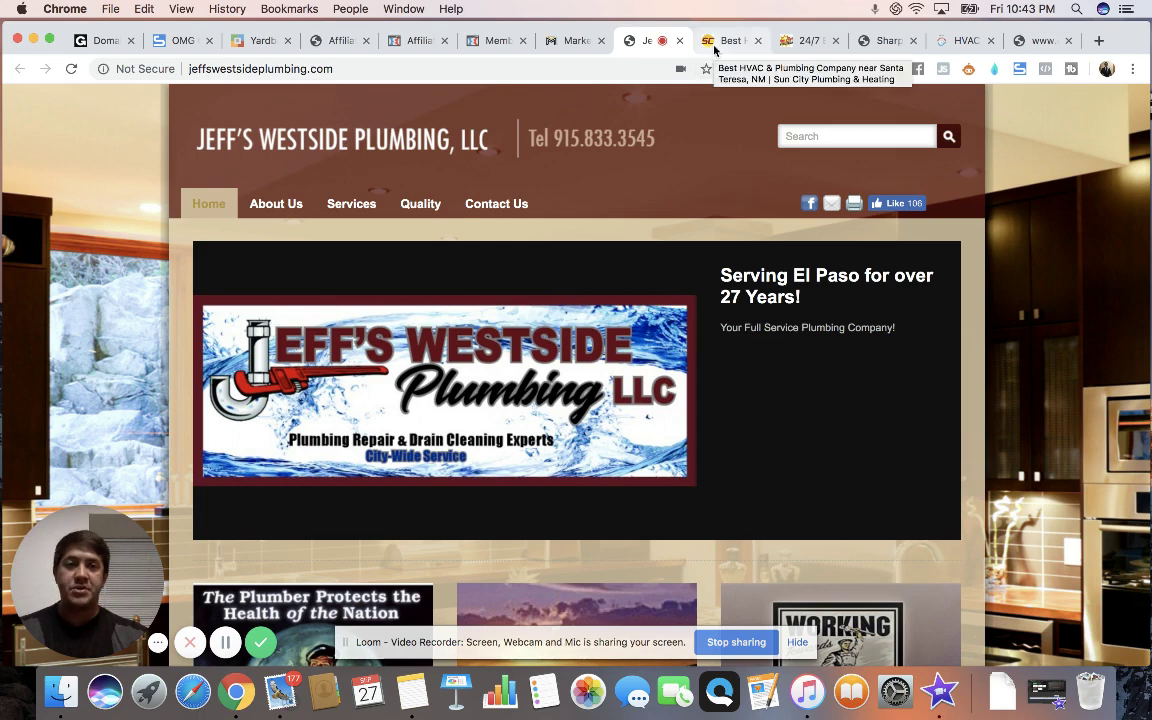
pyautogui.click(714, 50)
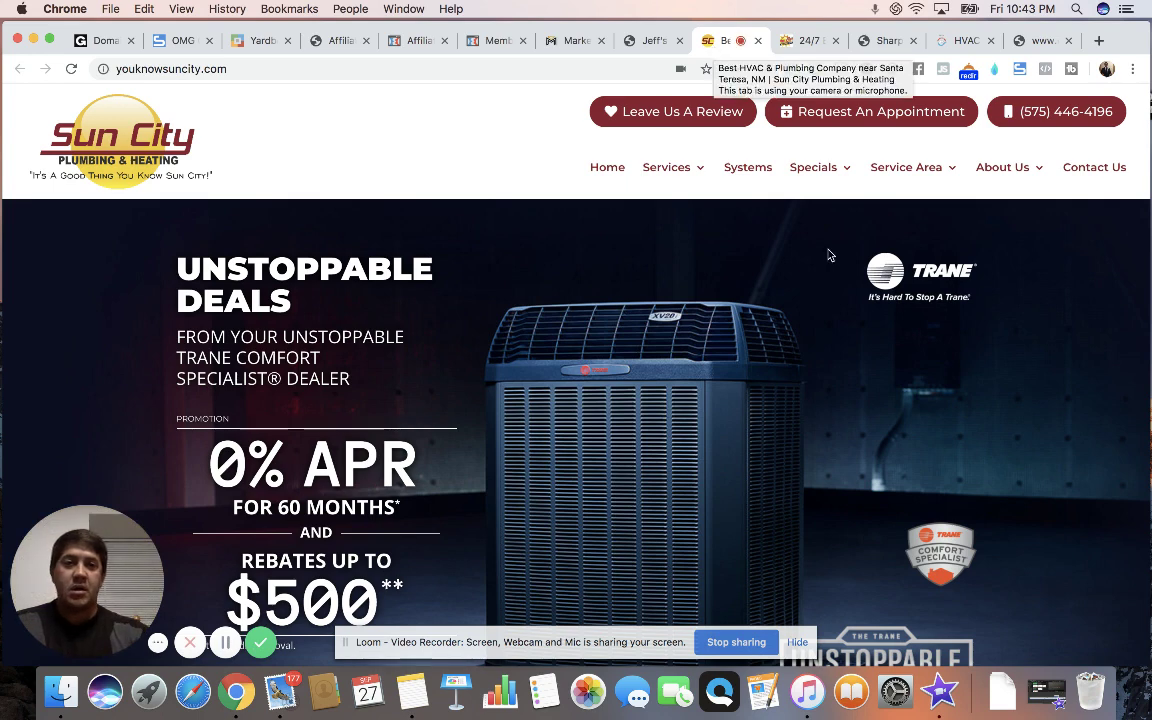
pyautogui.click(1045, 70)
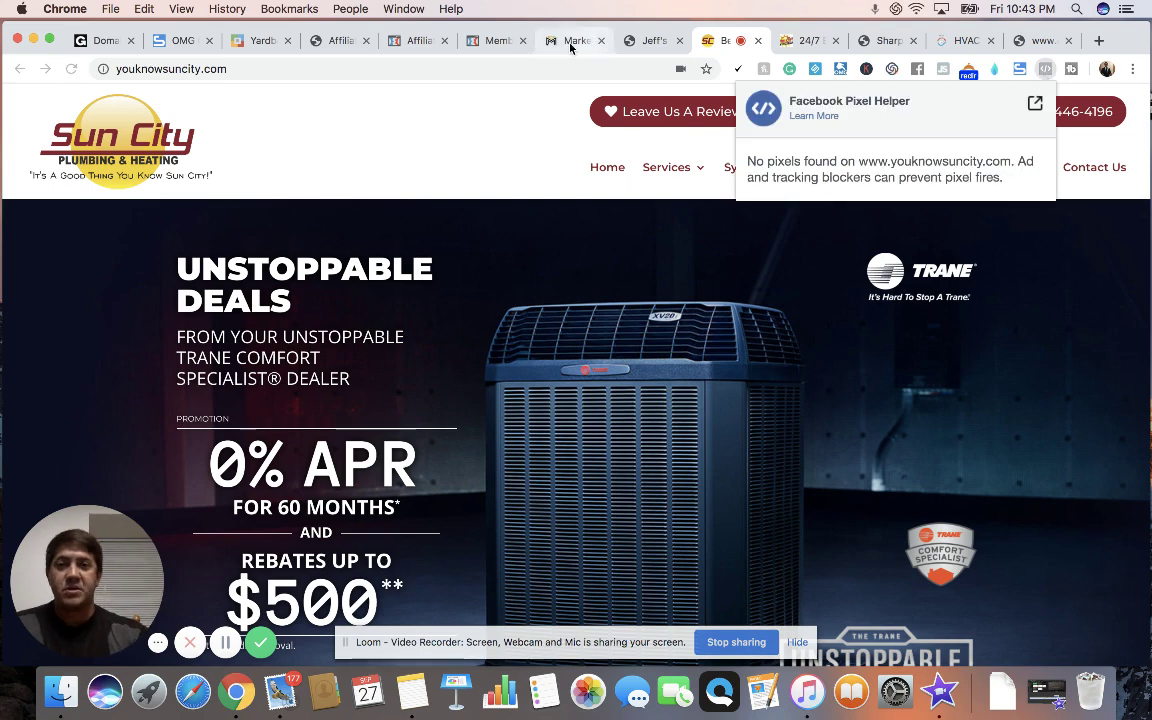
pyautogui.click(572, 40)
pyautogui.click(147, 229)
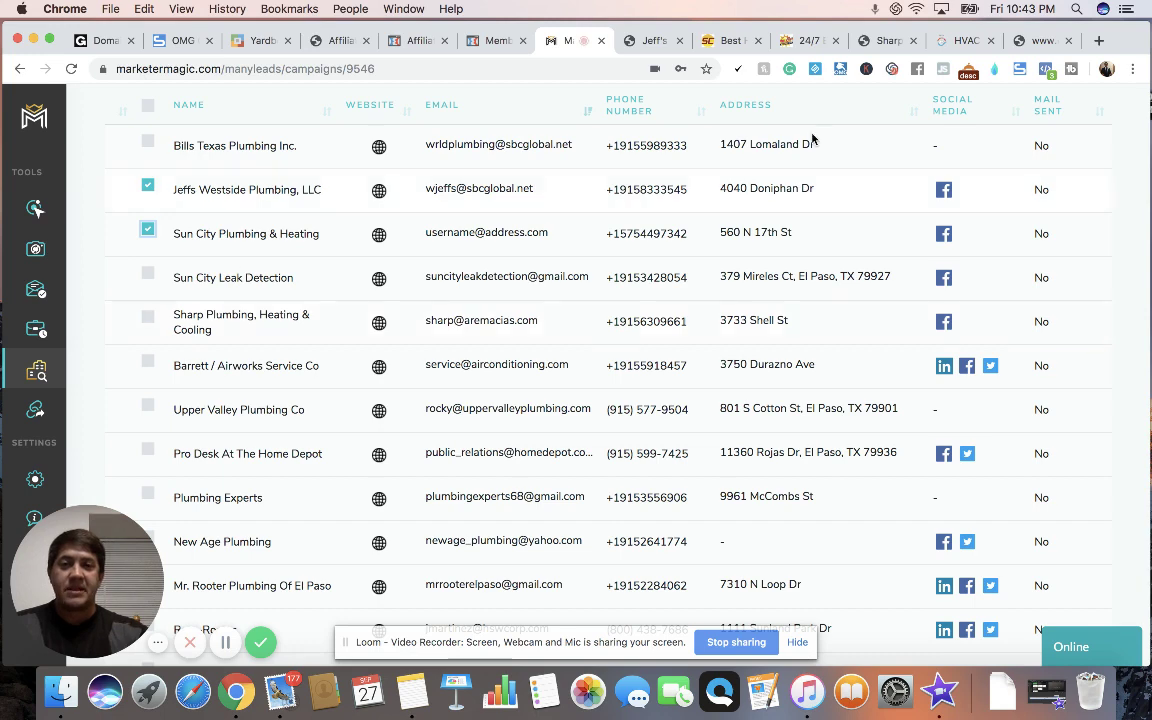
# Step: View the Sun City Leak Detection website and check the Sharp Plumbing, Barrett / Airworks and Upper Valley Plumbing websites with Facebook Pixel Helper
pyautogui.click(812, 40)
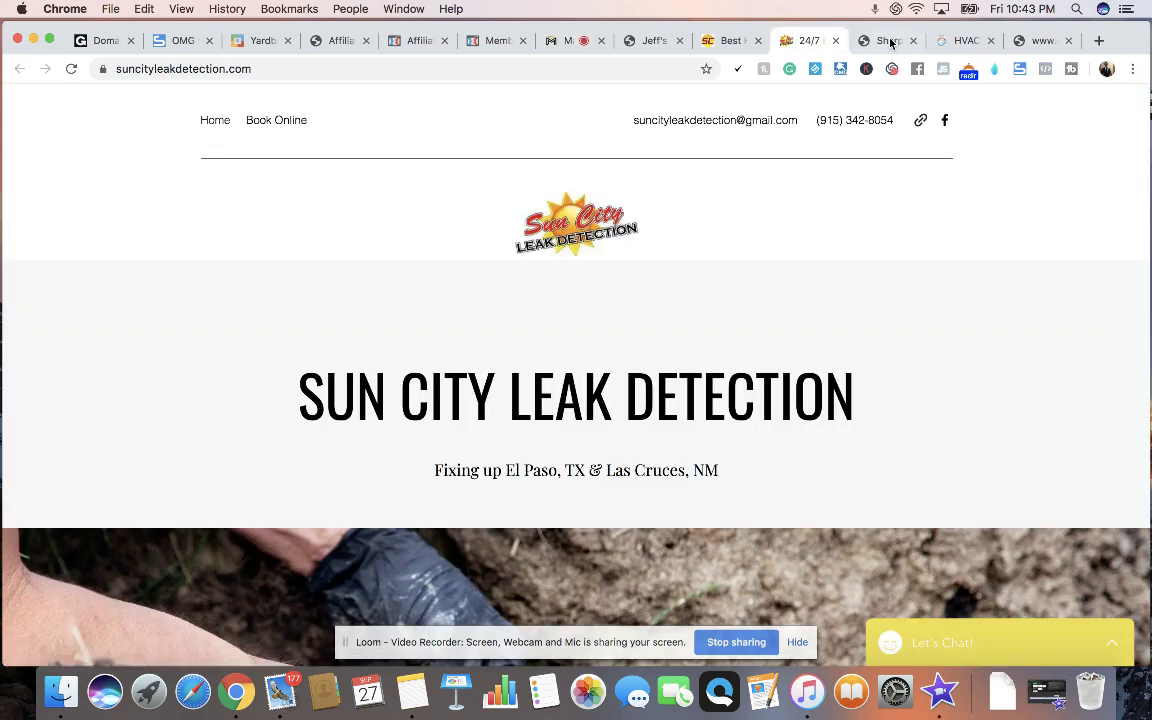
pyautogui.click(887, 40)
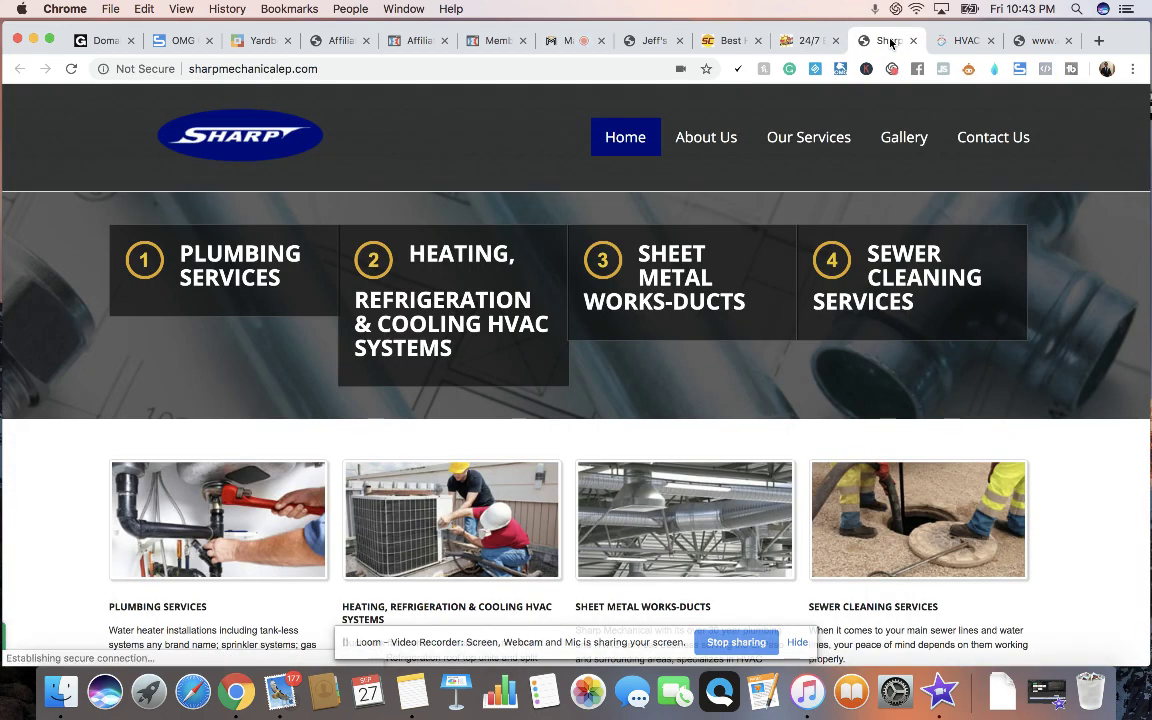
pyautogui.click(1045, 69)
pyautogui.click(949, 40)
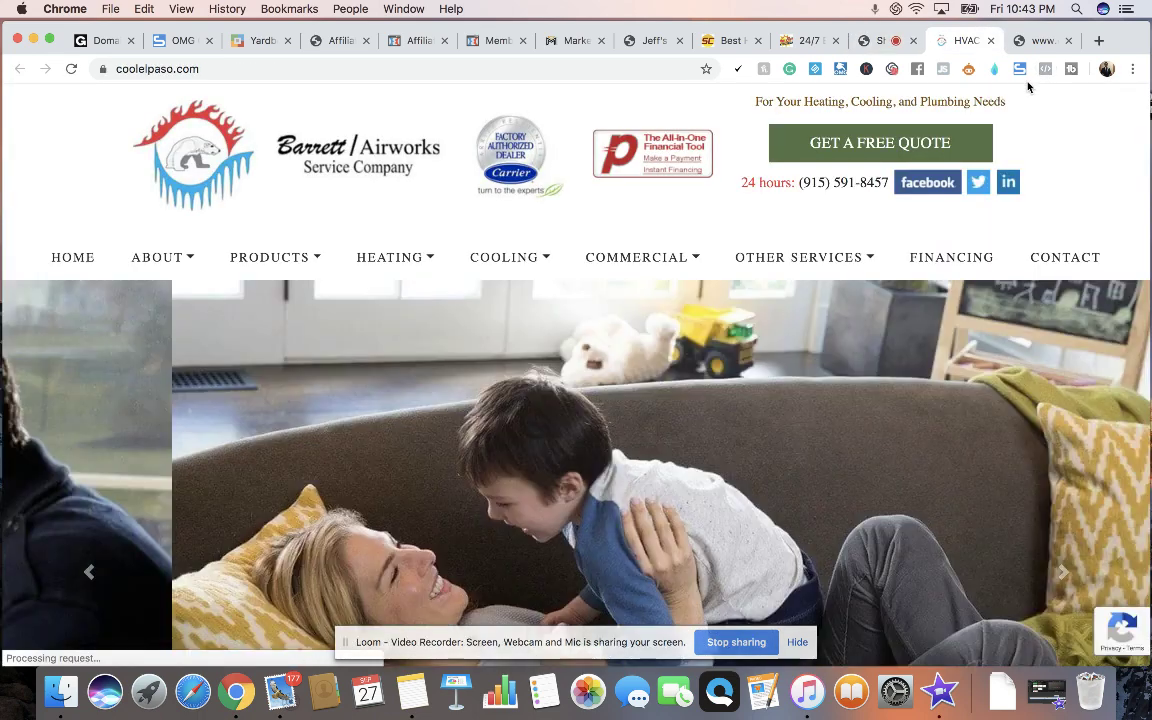
pyautogui.click(1045, 69)
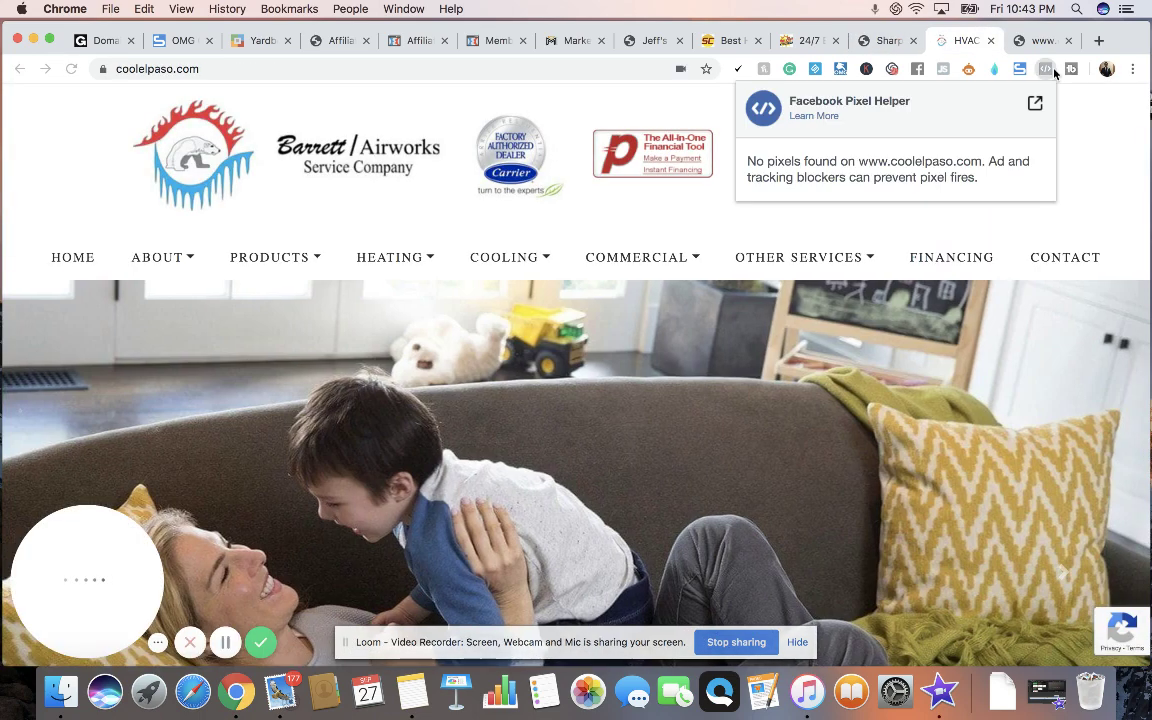
pyautogui.click(1040, 40)
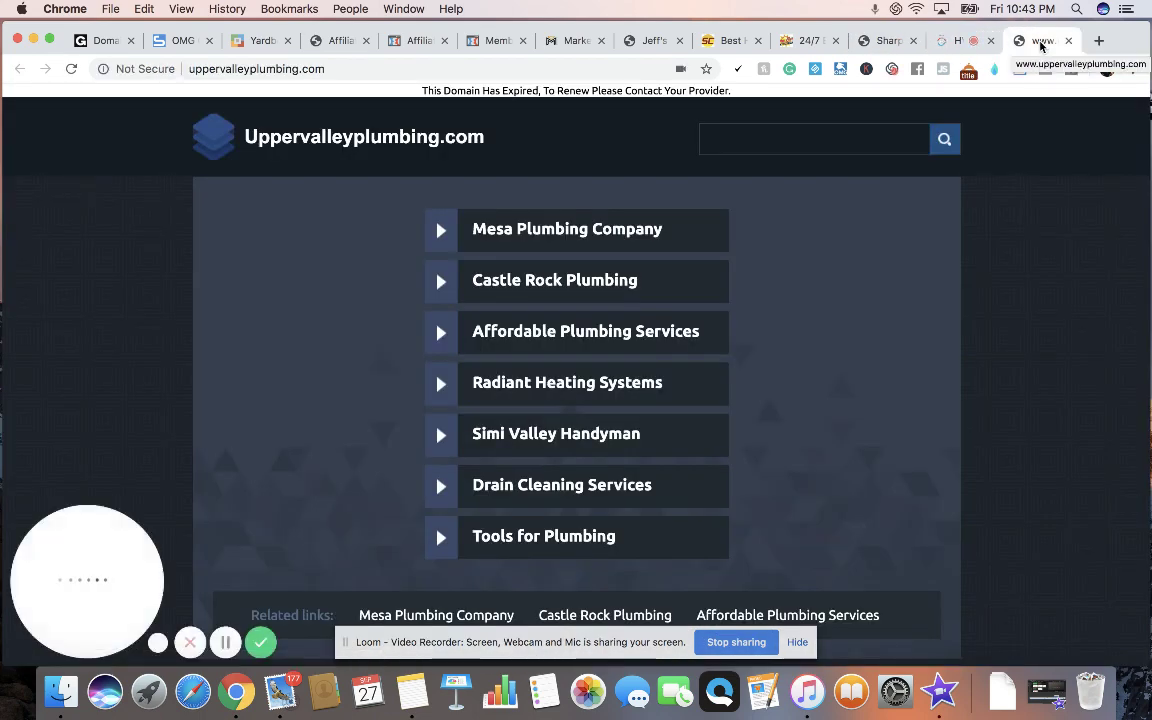
pyautogui.click(1045, 69)
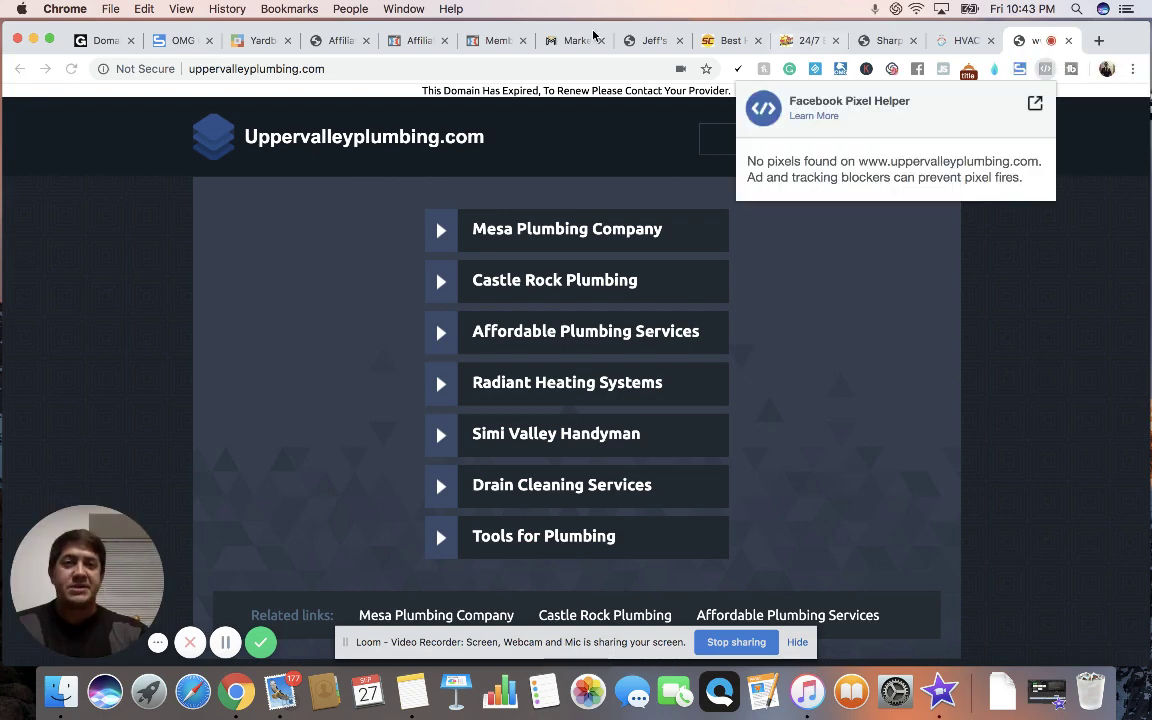
# Step: Select Sun City Leak Detection, Sharp Plumbing, Barrett / Airworks Service Co and Upper Valley Plumbing Co in the leads list
pyautogui.click(563, 41)
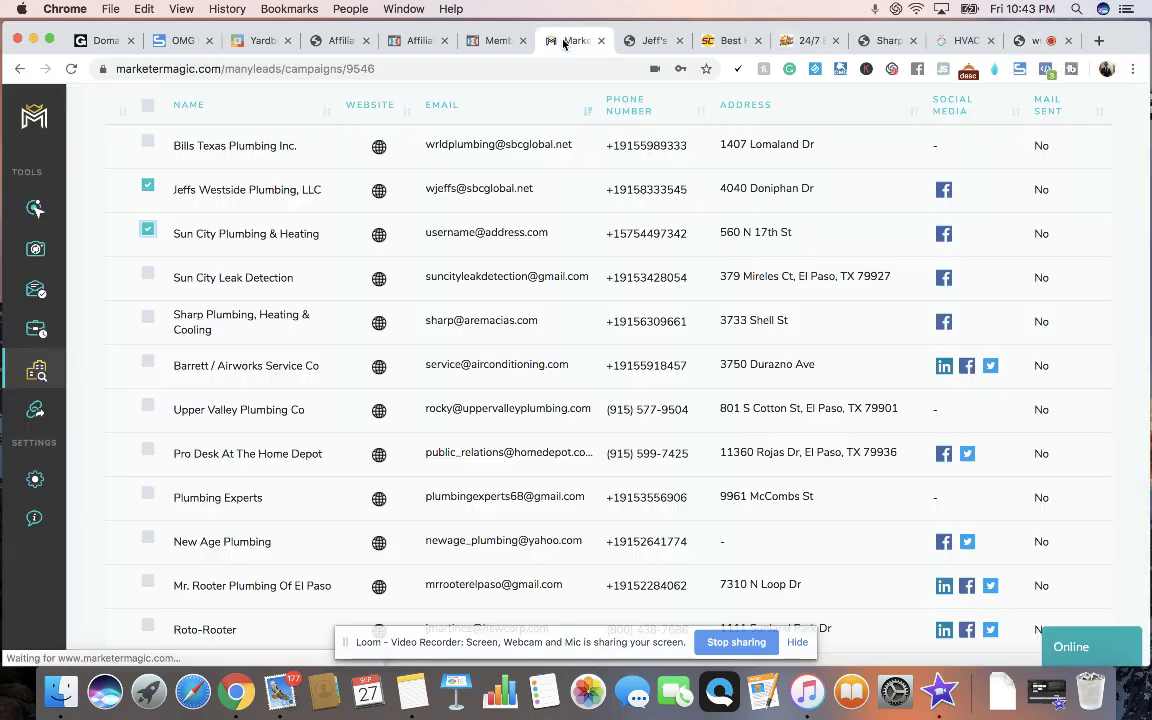
pyautogui.click(147, 273)
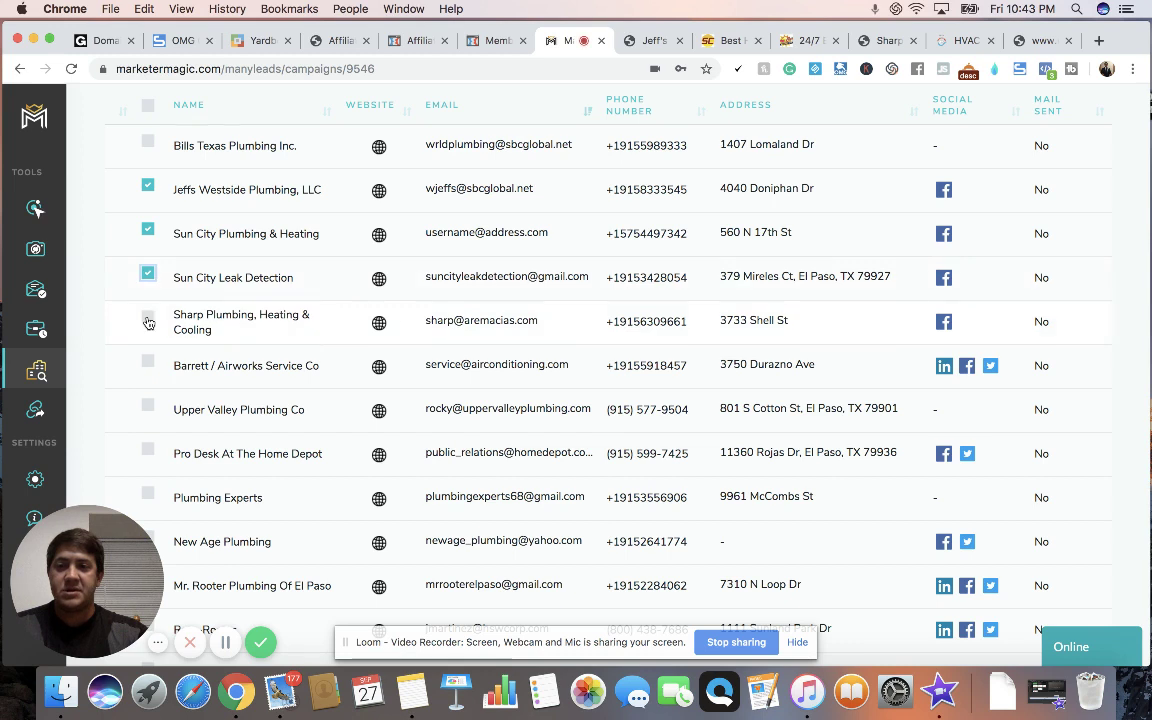
pyautogui.click(147, 318)
pyautogui.click(147, 362)
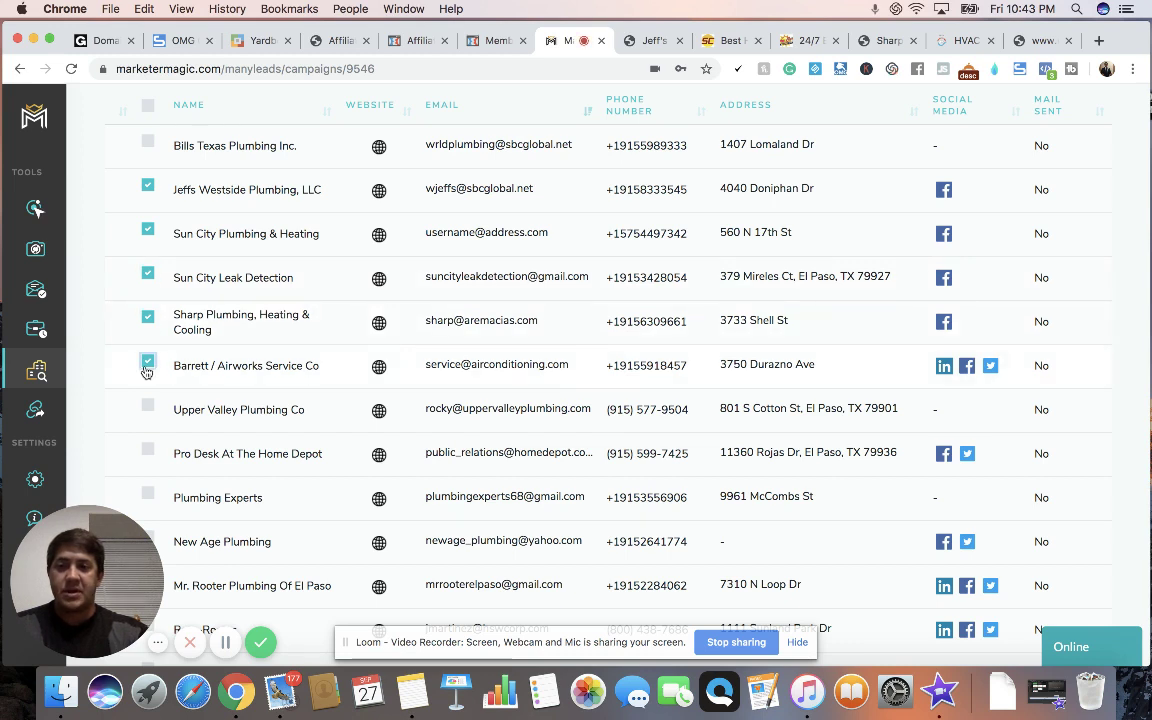
pyautogui.click(147, 406)
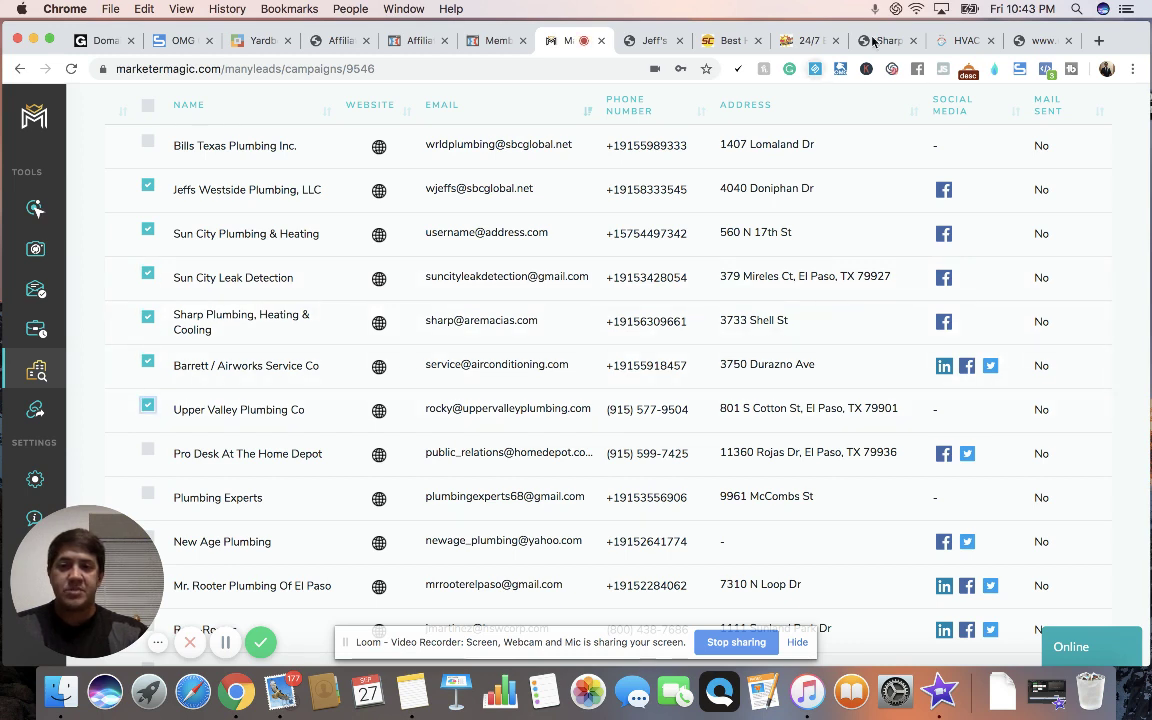
# Step: Revisit the Barrett / Airworks and Upper Valley Plumbing websites and return to the leads list
pyautogui.click(960, 40)
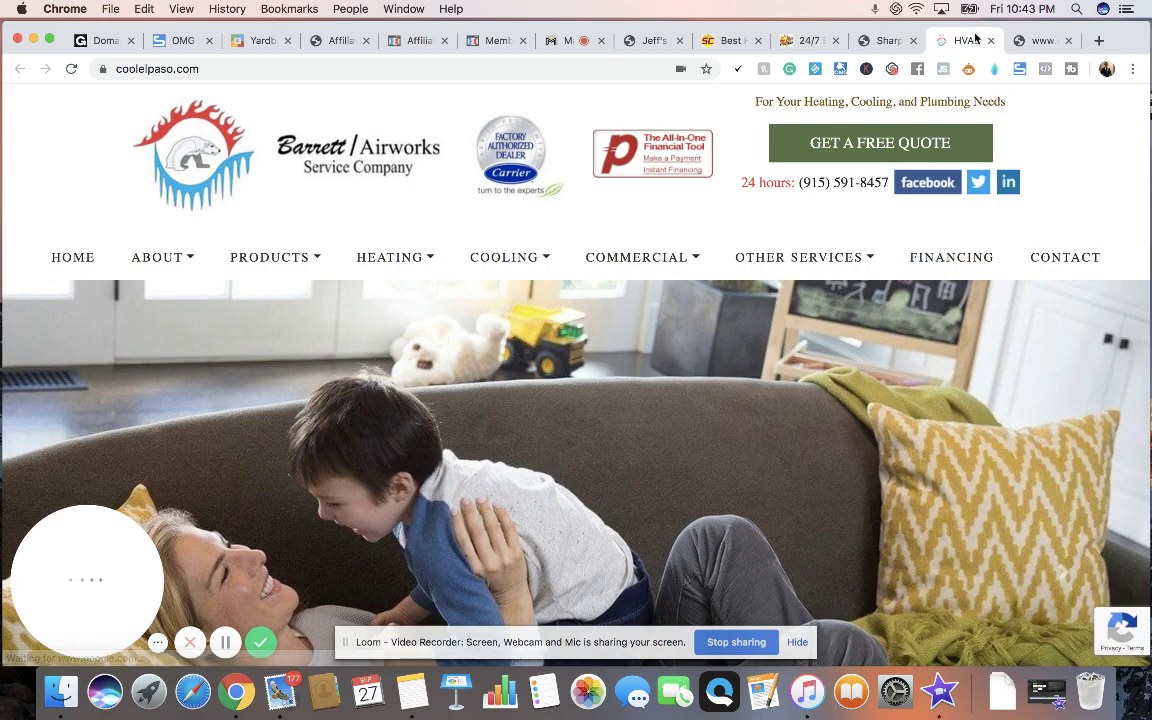
pyautogui.click(1040, 40)
pyautogui.click(570, 40)
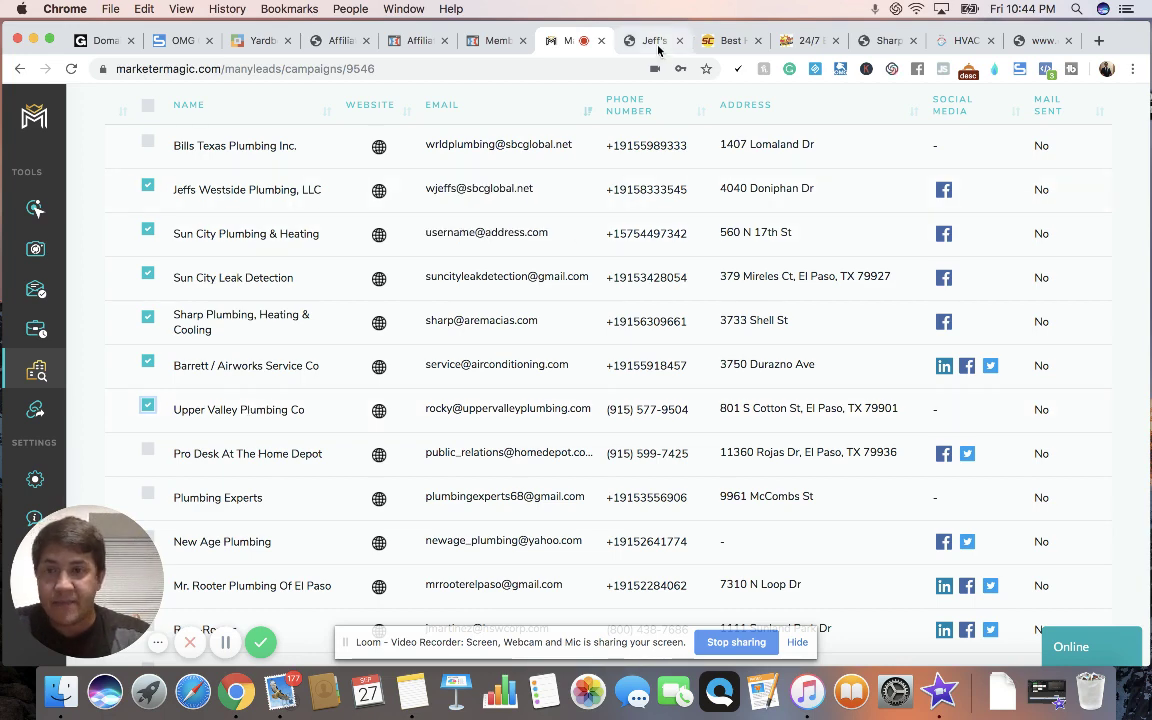
# Step: Close the tabs of the six plumber websites that were checked, keeping the leads list open
pyautogui.scroll(1, 590, 217)
pyautogui.scroll(-2, 600, 200)
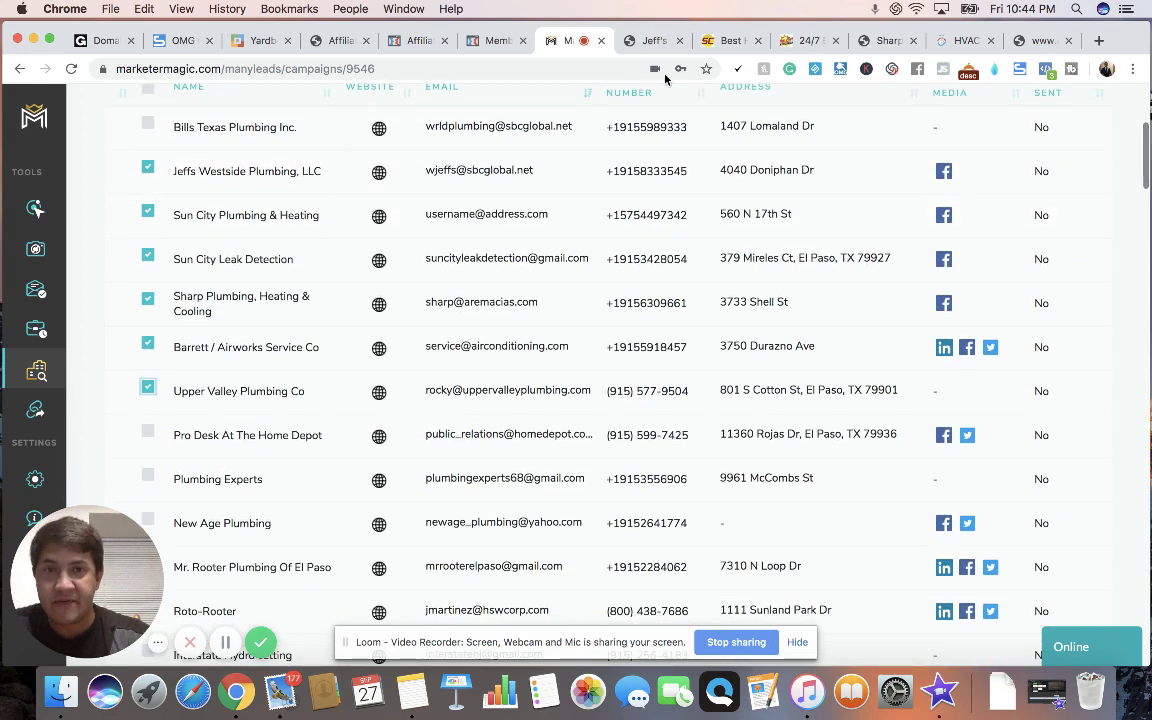
pyautogui.click(680, 41)
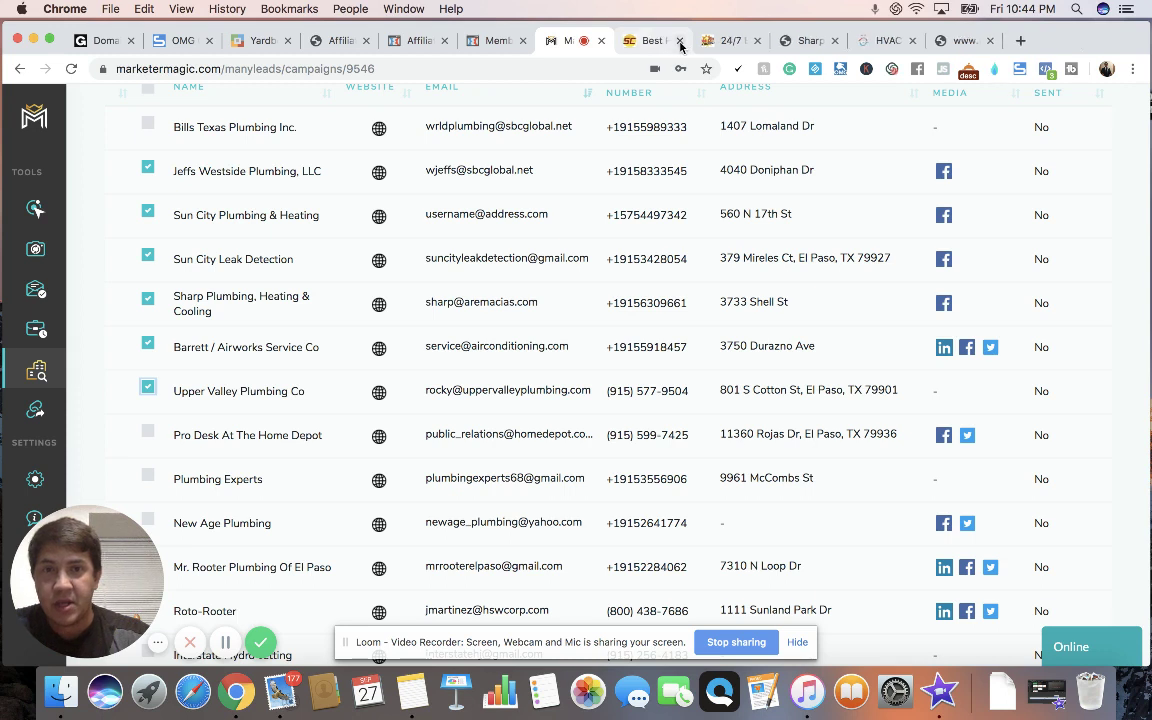
pyautogui.click(680, 41)
pyautogui.click(680, 41)
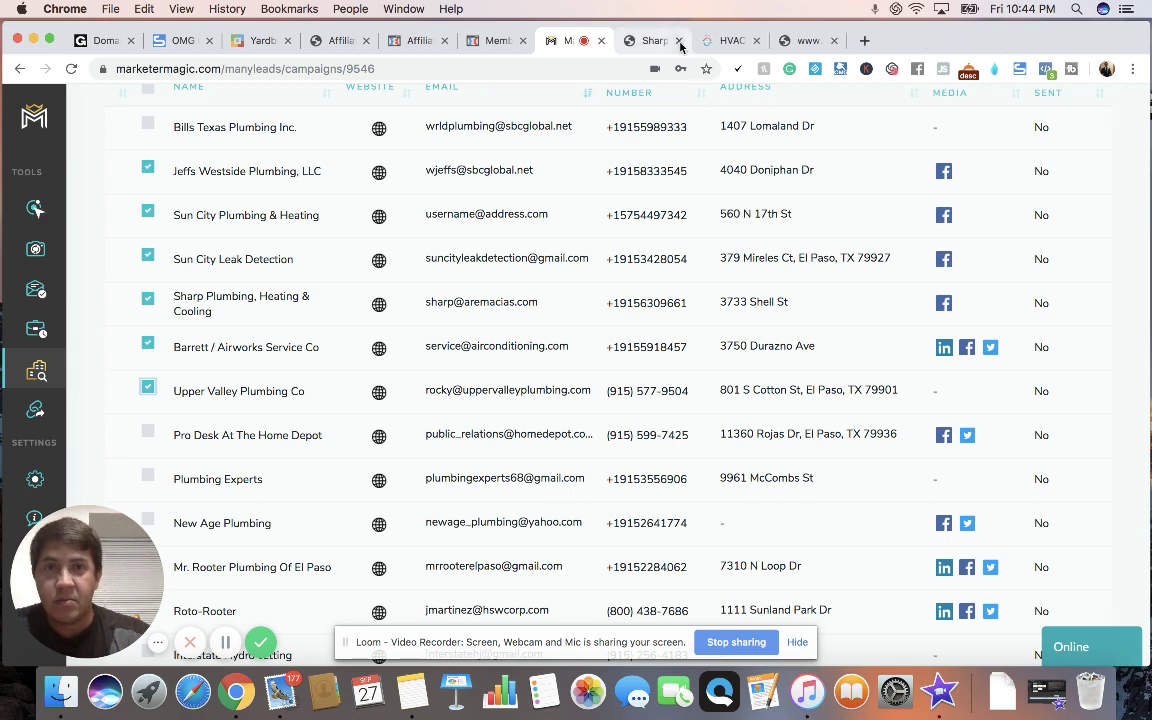
pyautogui.click(680, 41)
pyautogui.click(680, 41)
pyautogui.click(680, 41)
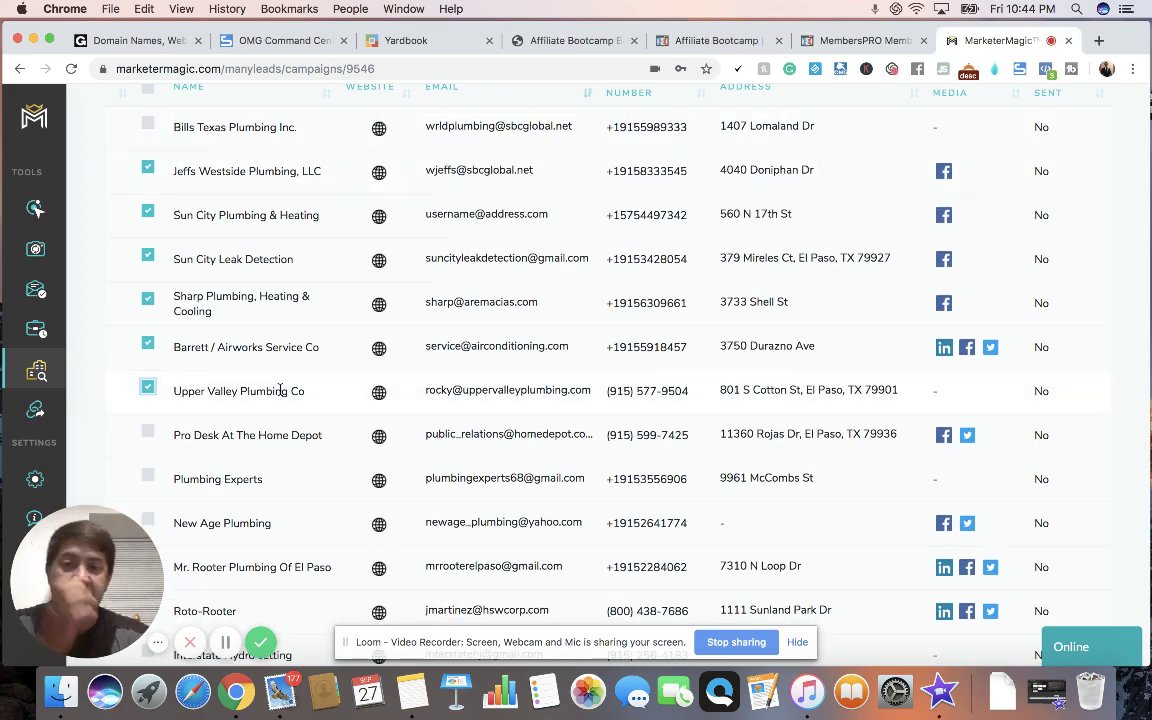
# Step: Try to email the selected leads and view the annual pricing of the Legendary account upgrade
pyautogui.scroll(3, 411, 373)
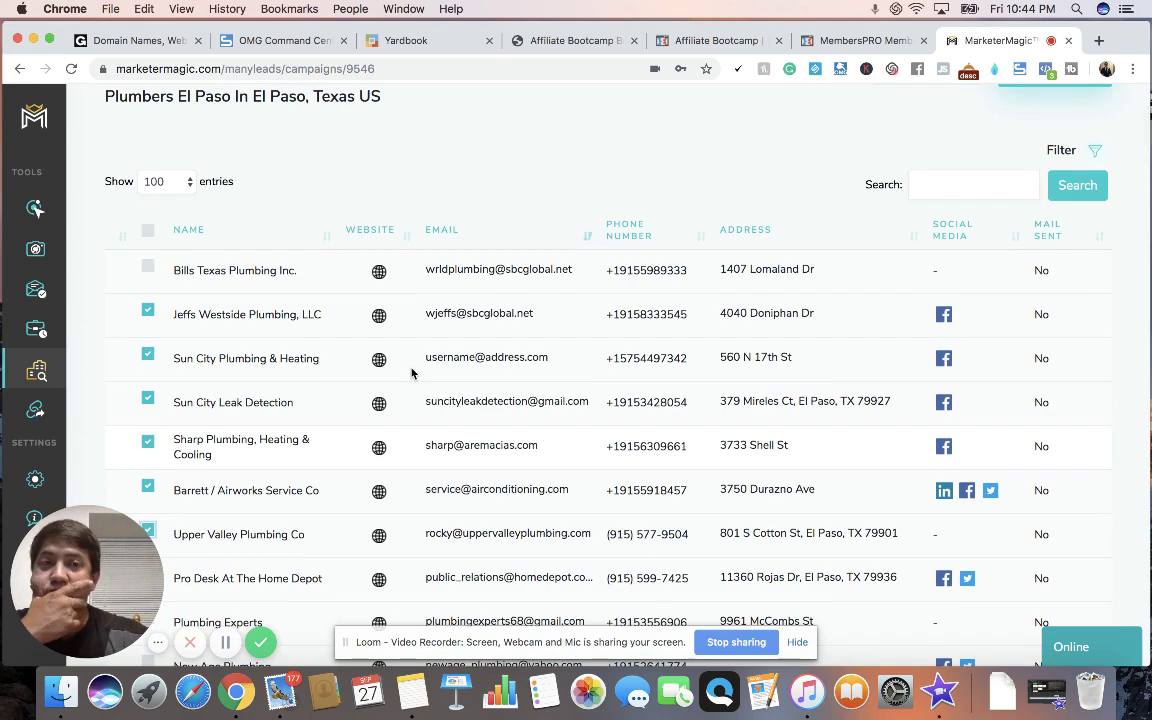
pyautogui.scroll(2, 411, 373)
pyautogui.scroll(2, 411, 373)
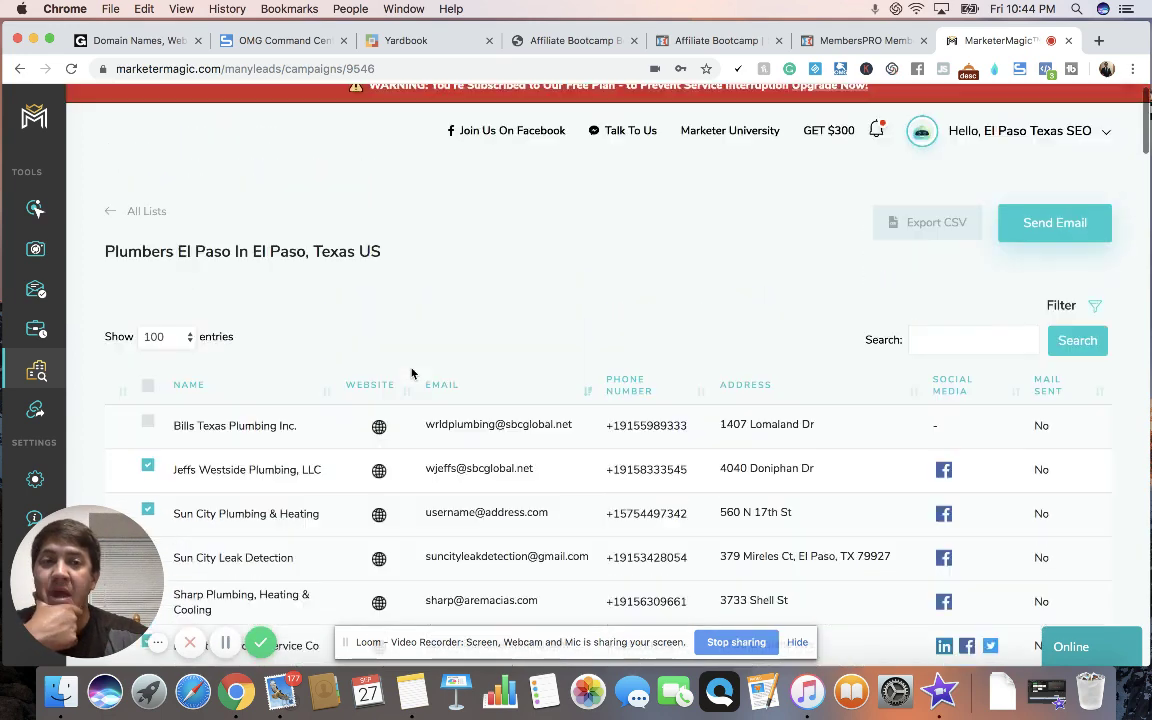
pyautogui.click(1047, 233)
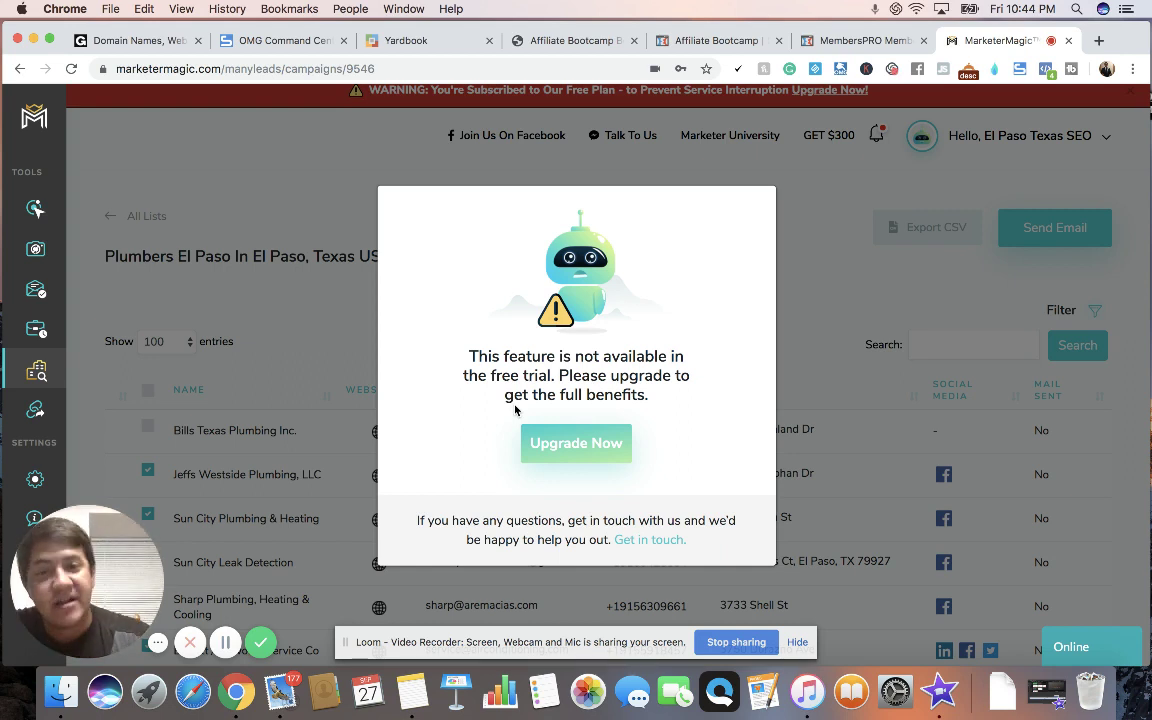
pyautogui.click(587, 443)
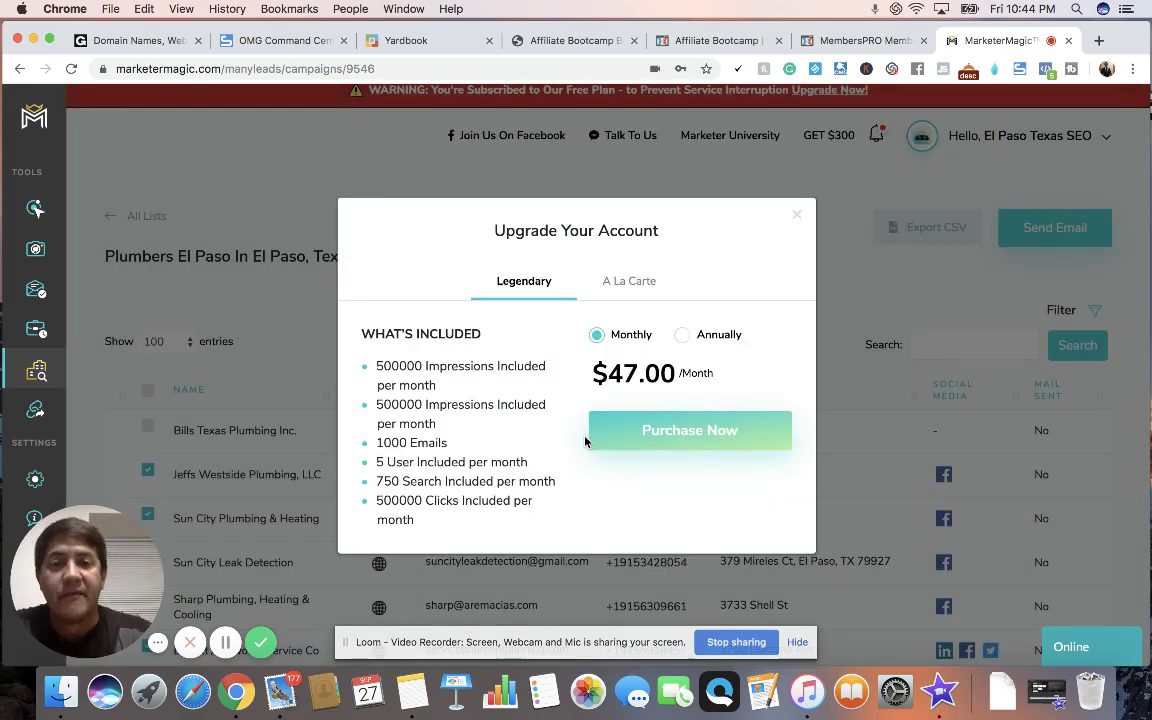
pyautogui.click(683, 340)
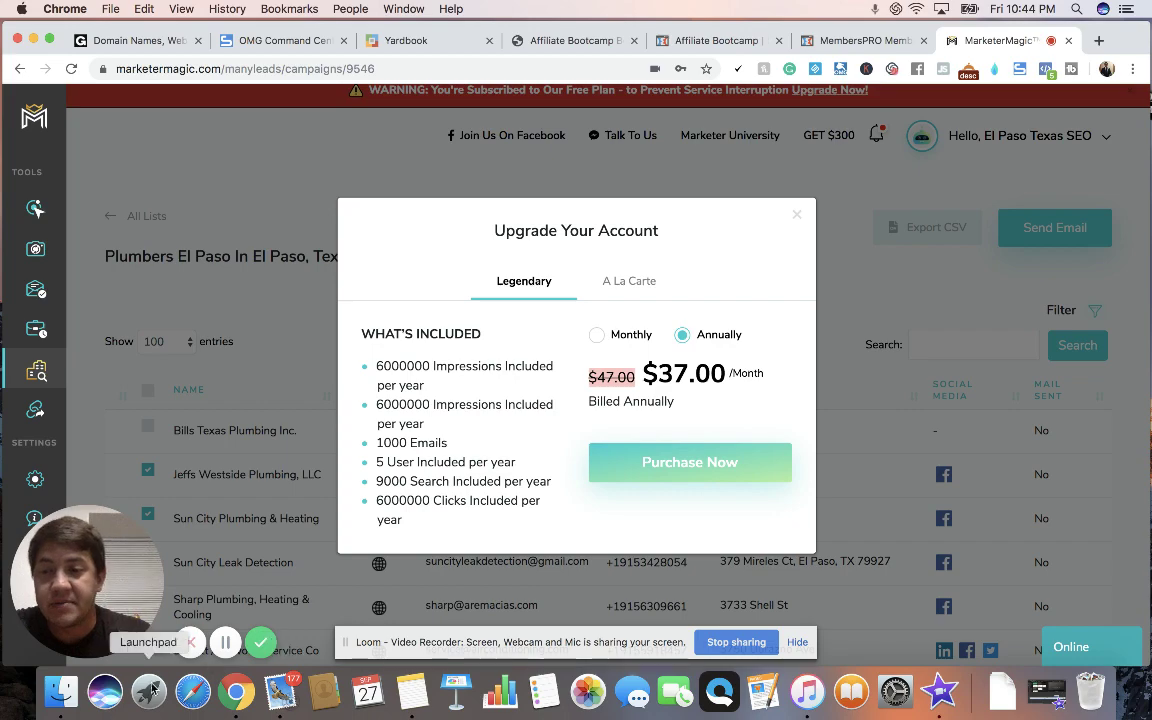
# Step: Calculate the annual upgrade cost as 37 × 12 in Calculator, closing the calculator when done
pyautogui.click(148, 690)
pyautogui.click(141, 420)
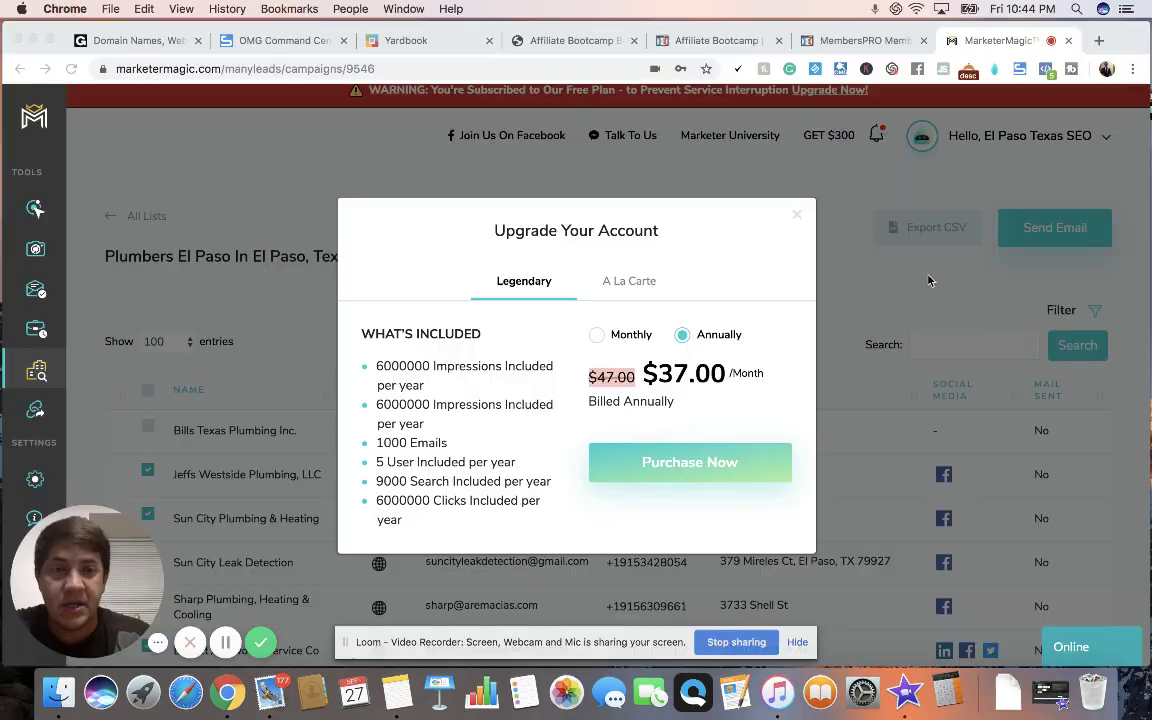
pyautogui.click(1073, 336)
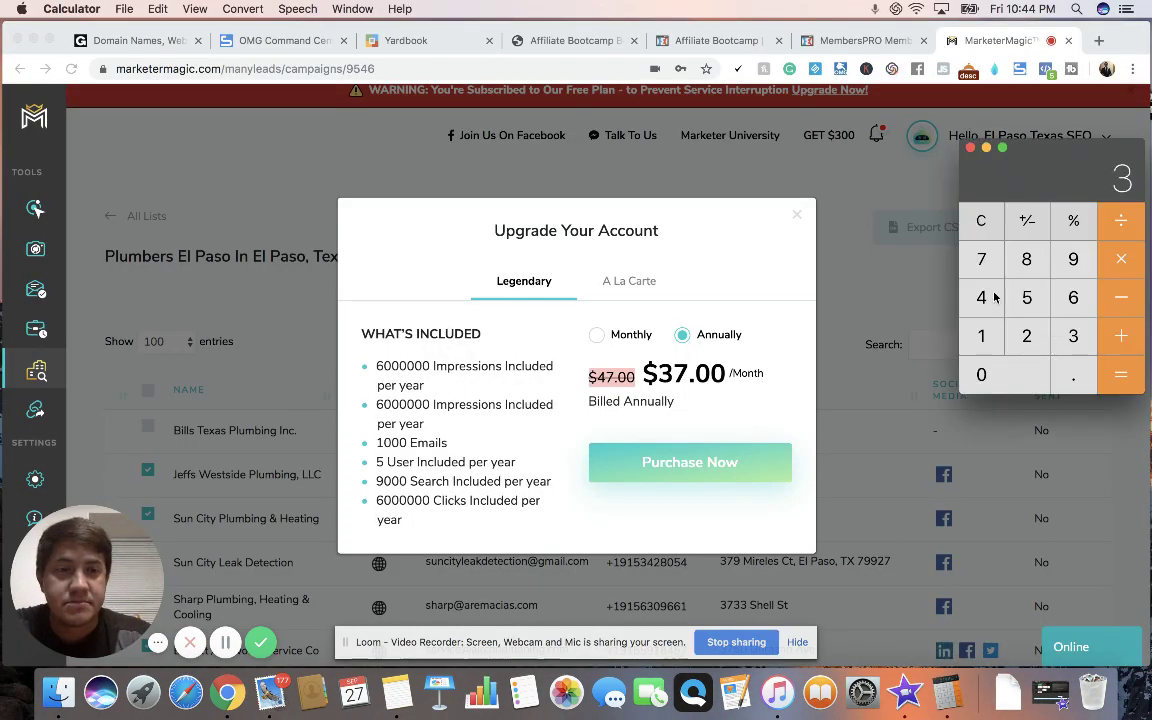
pyautogui.click(982, 262)
pyautogui.click(1121, 259)
pyautogui.click(983, 336)
pyautogui.click(1026, 336)
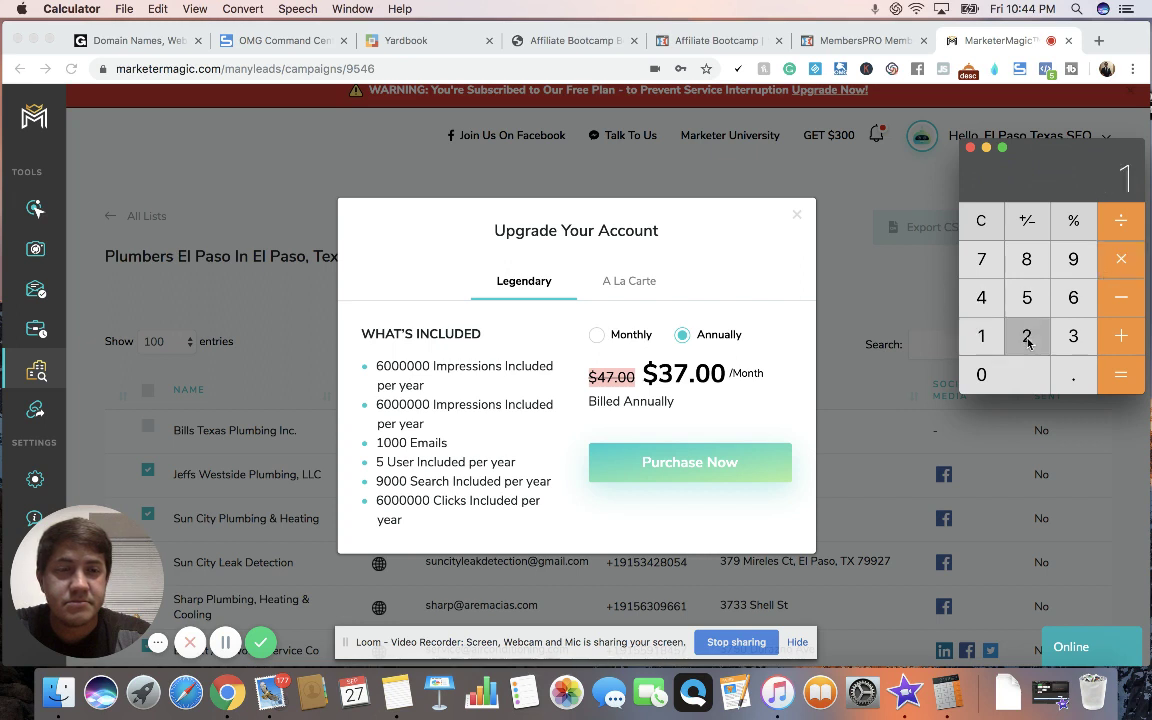
pyautogui.click(1118, 374)
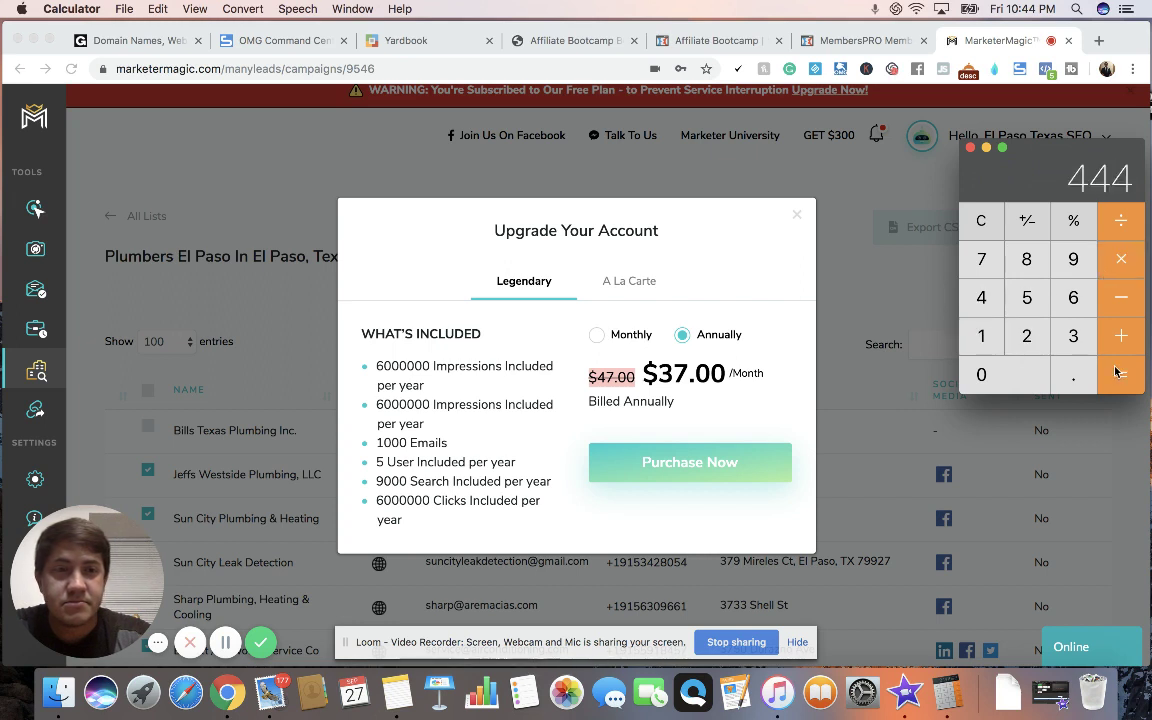
pyautogui.click(971, 149)
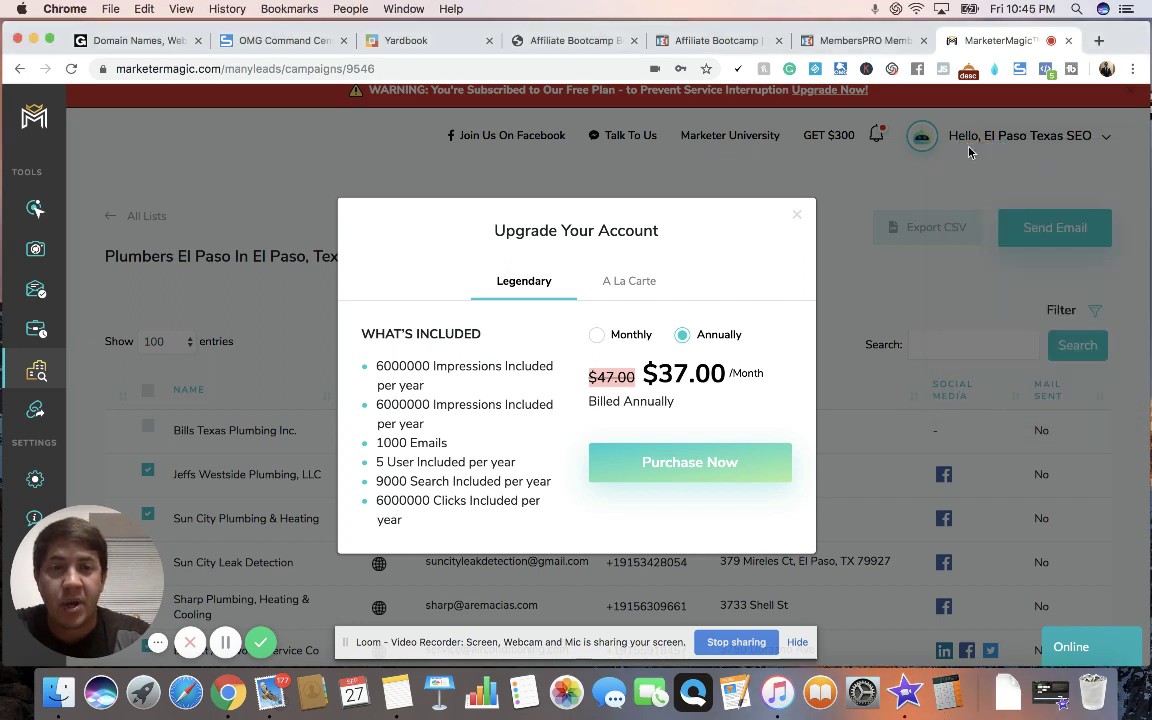
# Step: Dismiss the upgrade offer and try to export the El Paso plumber leads as CSV
pyautogui.click(797, 215)
pyautogui.scroll(-5, 561, 302)
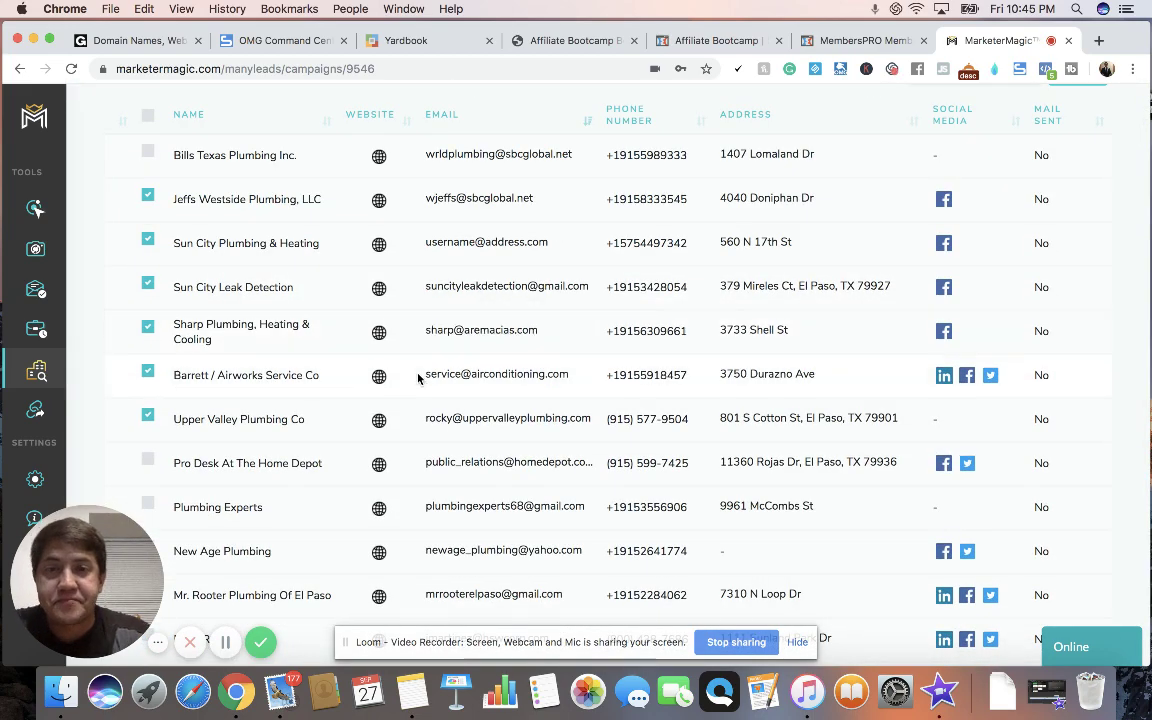
pyautogui.scroll(3, 419, 378)
pyautogui.scroll(2, 1044, 273)
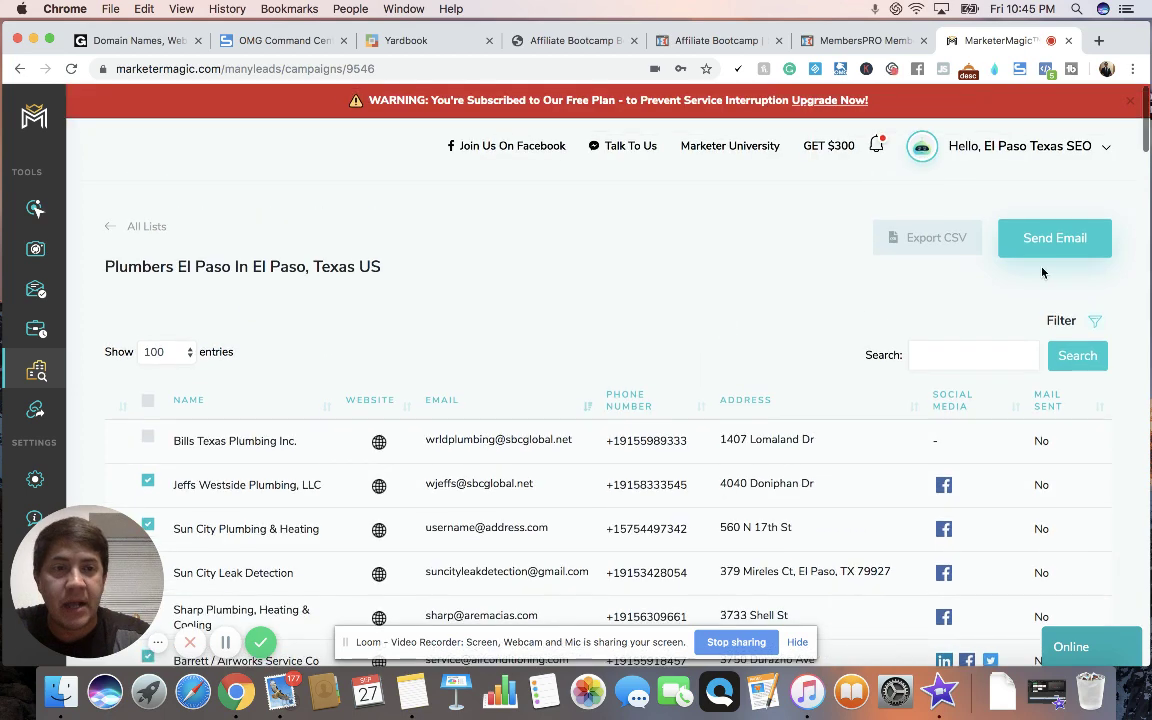
pyautogui.scroll(-2, 977, 183)
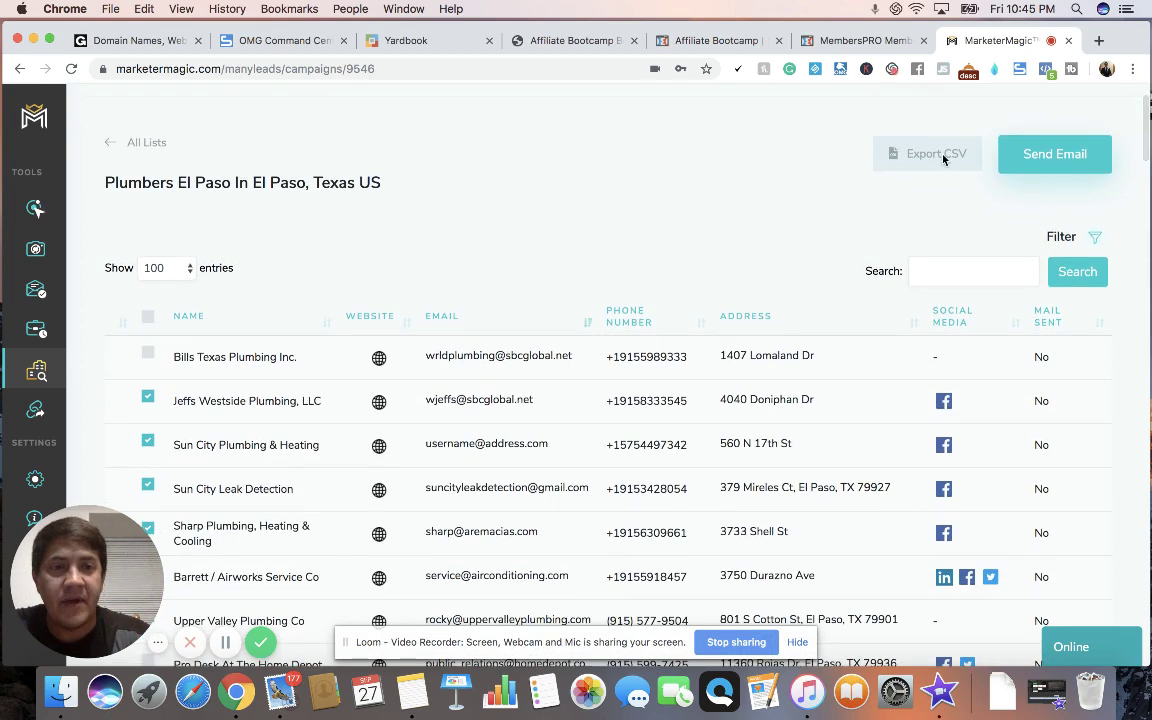
pyautogui.click(943, 155)
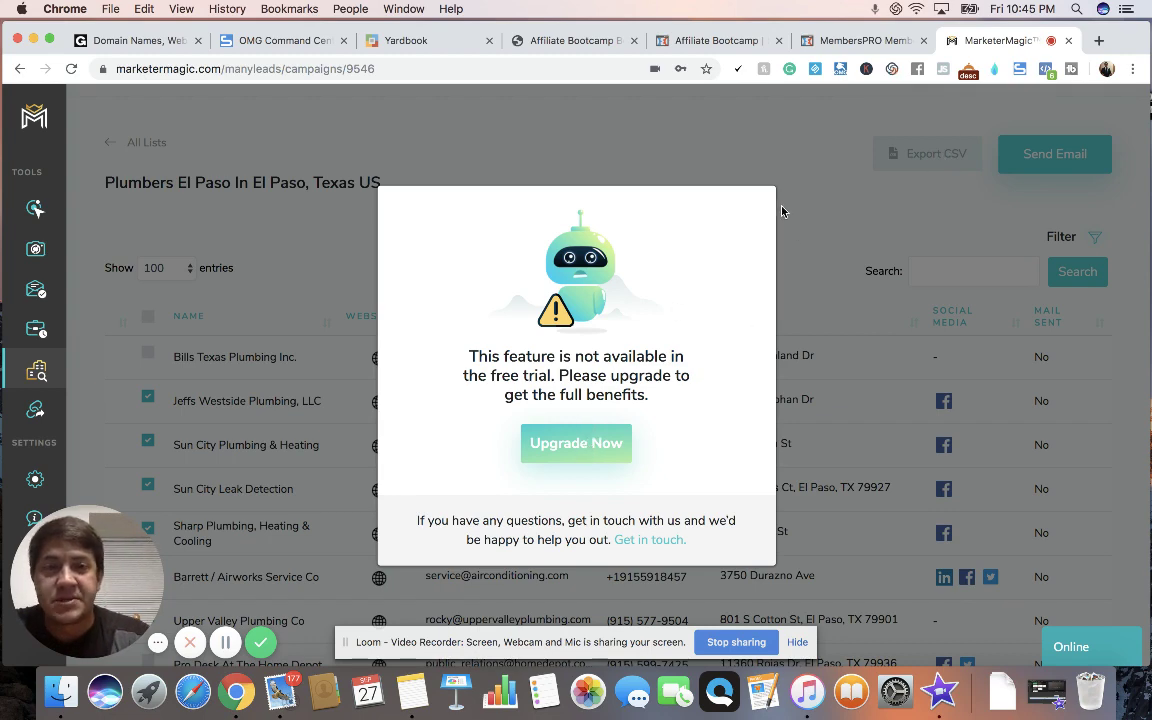
pyautogui.click(814, 200)
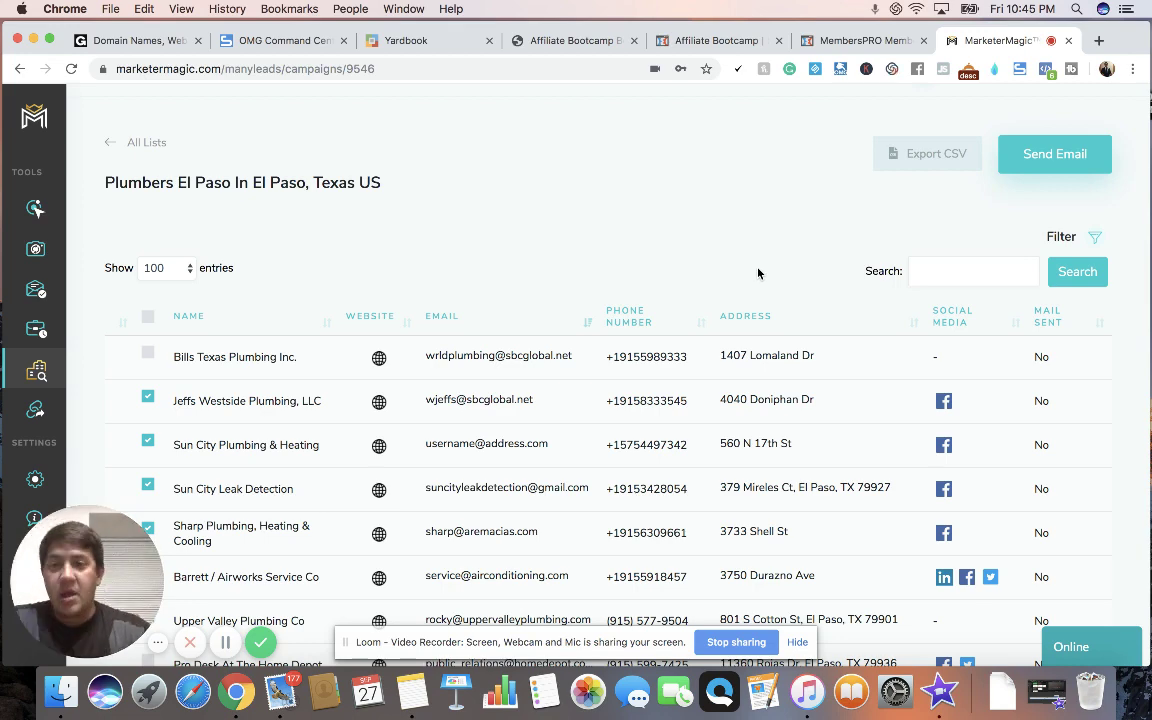
# Step: Open the Facebook pages of Jeffs Westside, Sun City Plumbing & Heating, Sun City Leak Detection, Sharp Plumbing and Barrett / Airworks in new tabs
pyautogui.scroll(-4, 672, 264)
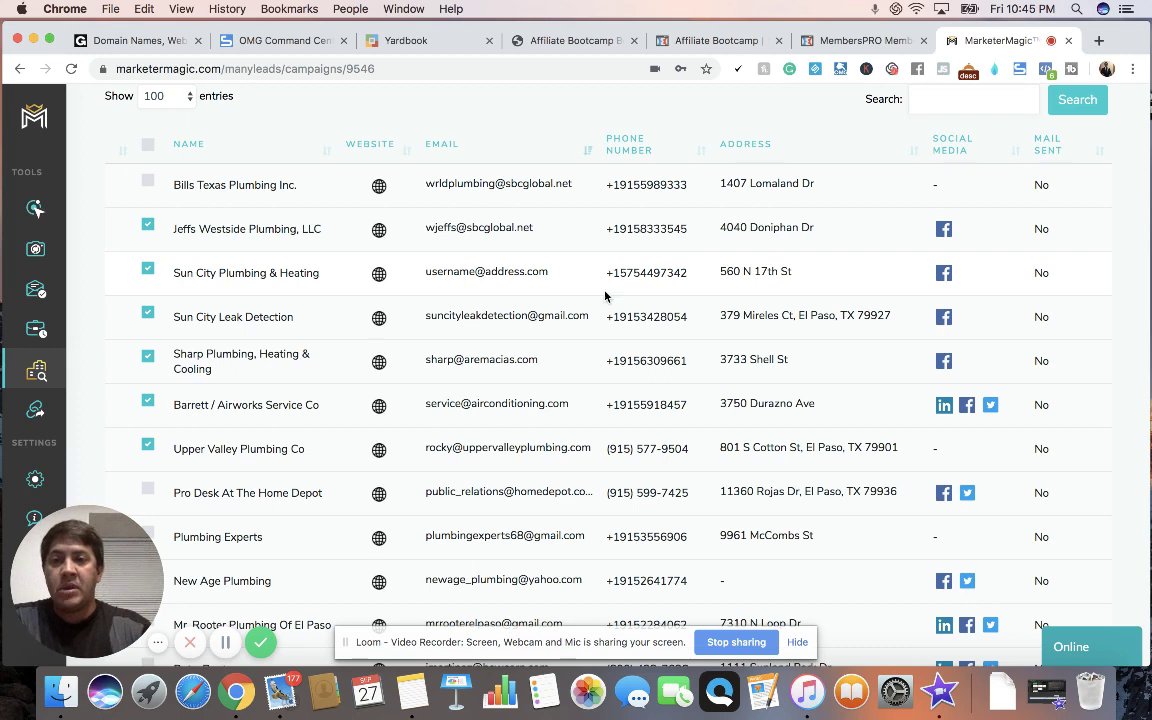
pyautogui.rightClick(943, 233)
pyautogui.click(1005, 237)
pyautogui.rightClick(946, 274)
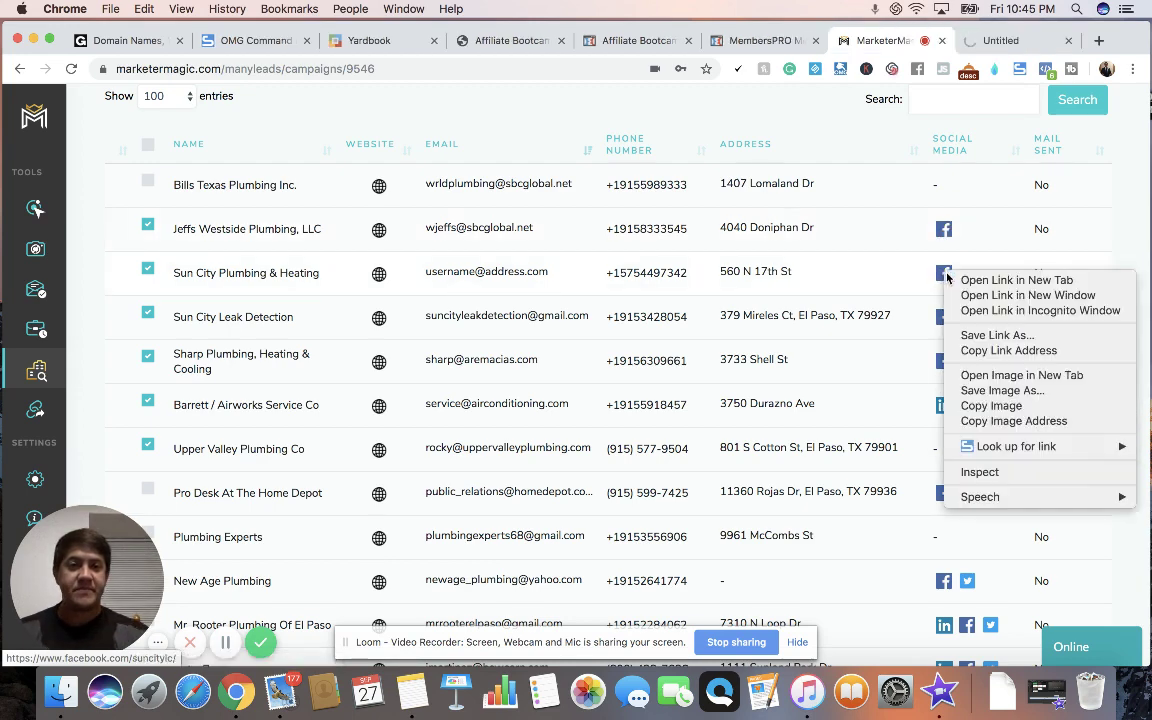
pyautogui.click(960, 280)
pyautogui.rightClick(957, 320)
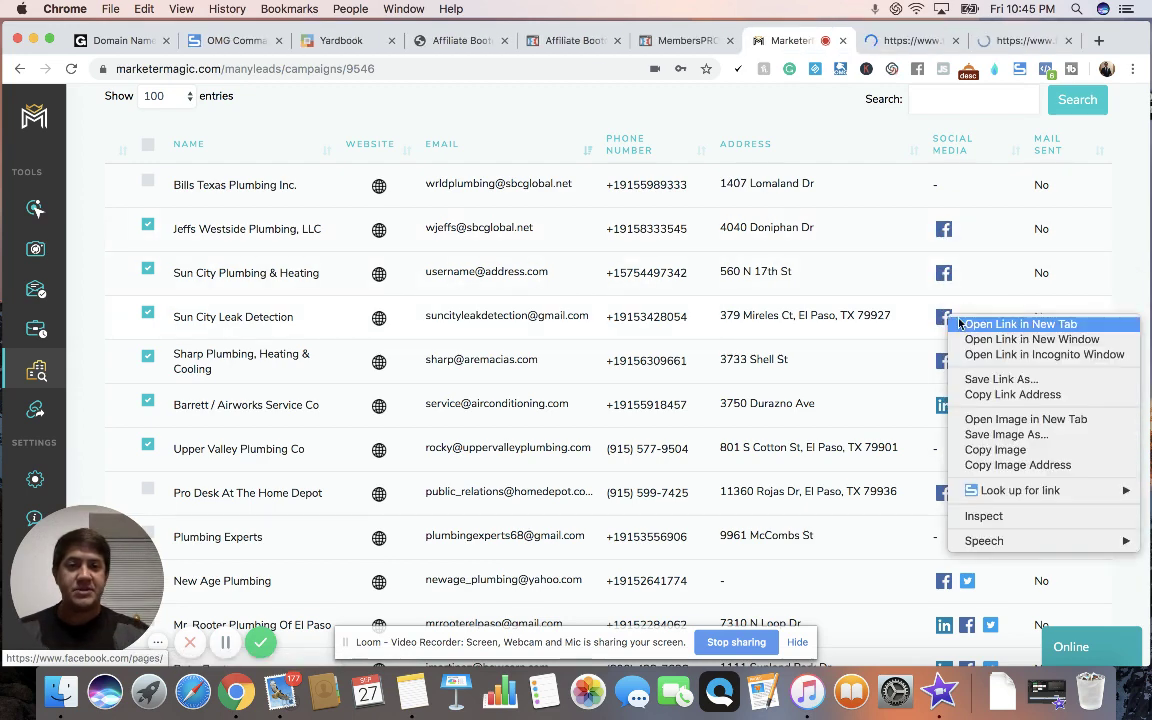
pyautogui.click(1010, 324)
pyautogui.rightClick(960, 370)
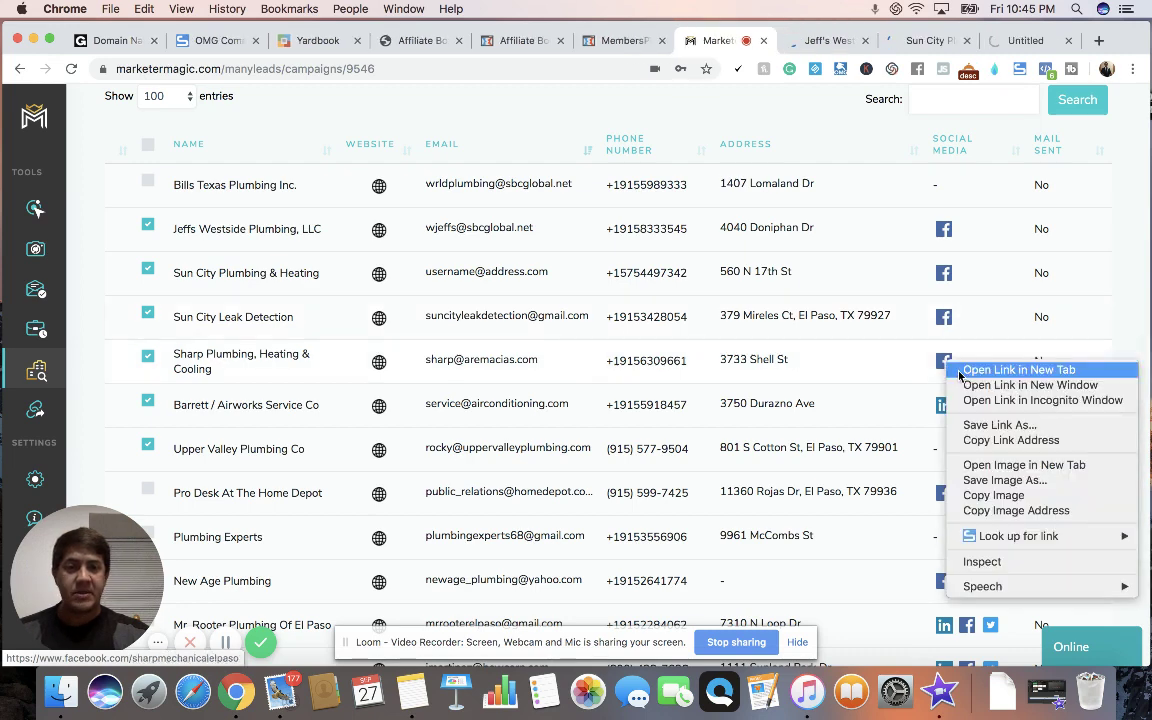
pyautogui.click(962, 372)
pyautogui.rightClick(957, 407)
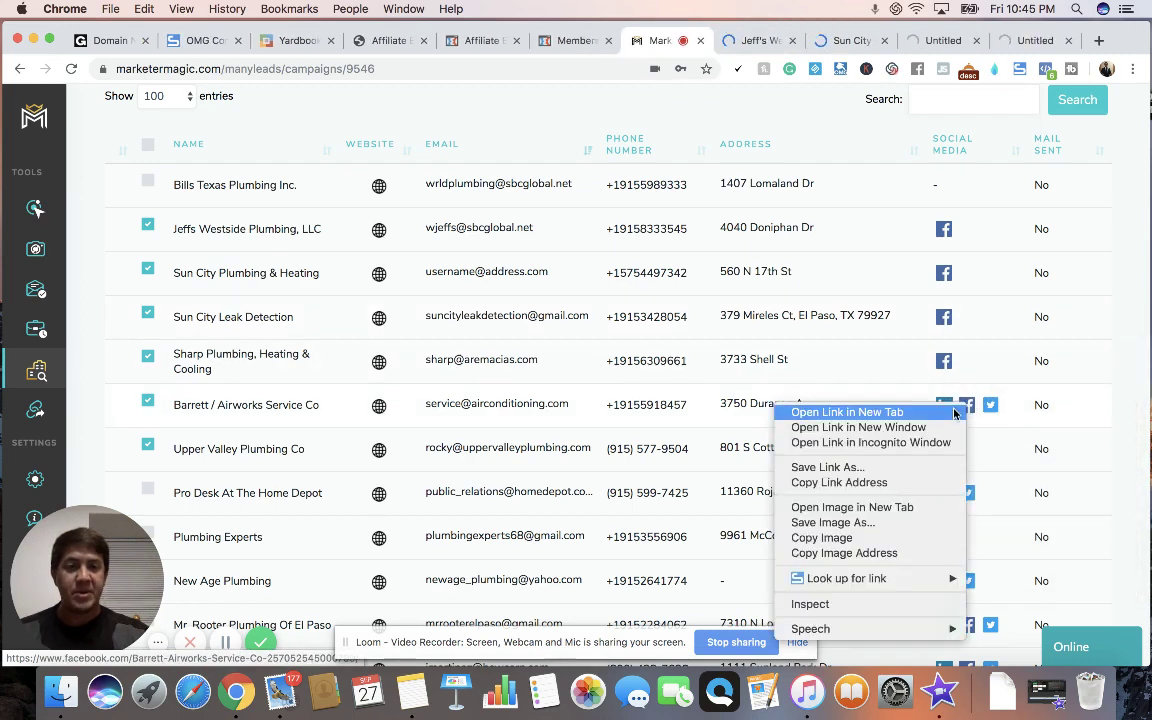
pyautogui.click(951, 413)
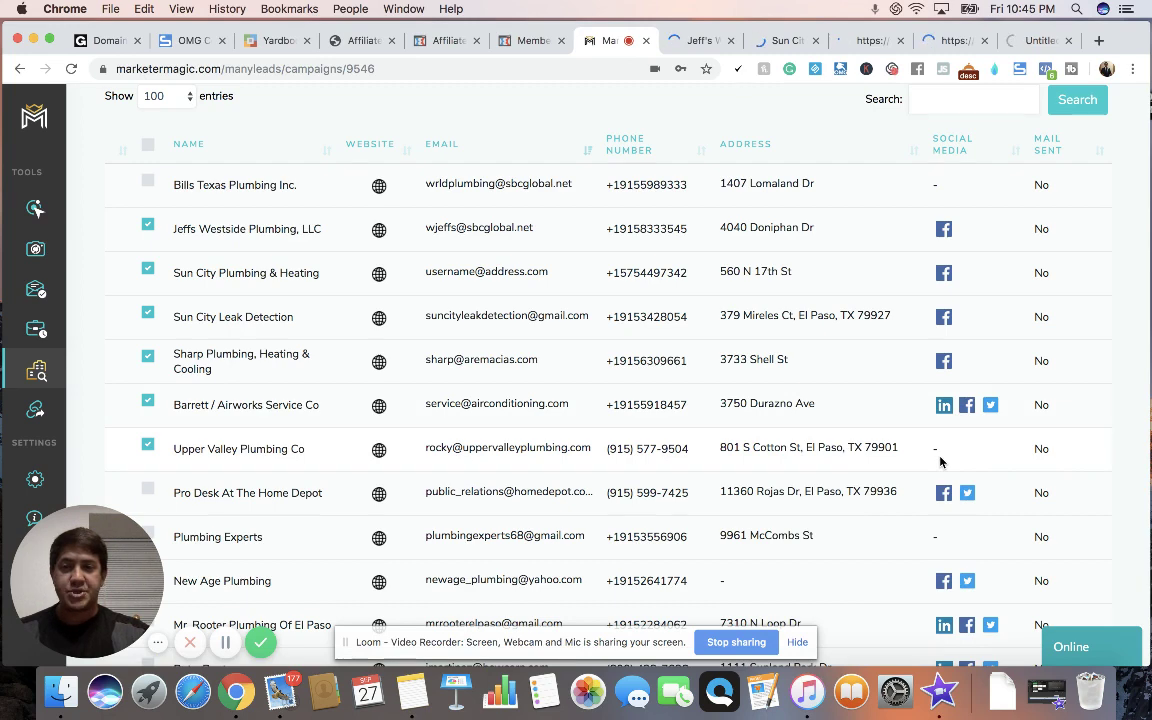
# Step: Copy the email address of Upper Valley Plumbing Co from the leads list
pyautogui.scroll(-1, 940, 455)
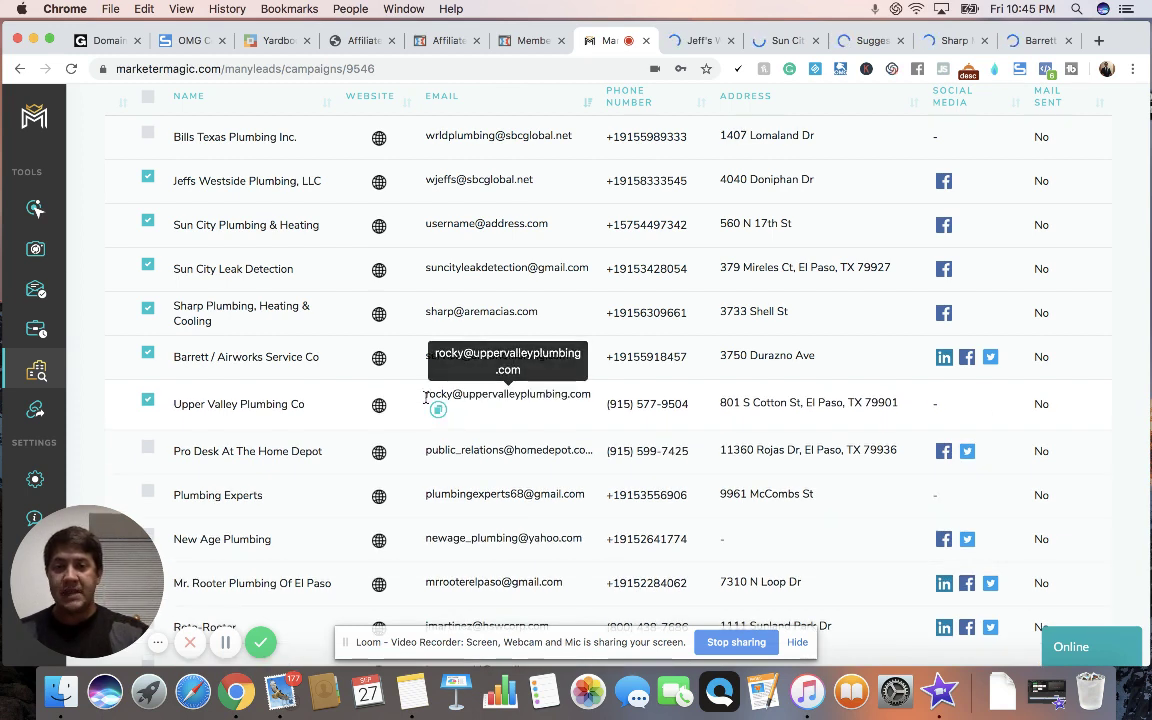
pyautogui.moveTo(426, 396)
pyautogui.mouseDown()
pyautogui.moveTo(527, 406)
pyautogui.moveTo(577, 396)
pyautogui.moveTo(427, 396)
pyautogui.mouseUp()
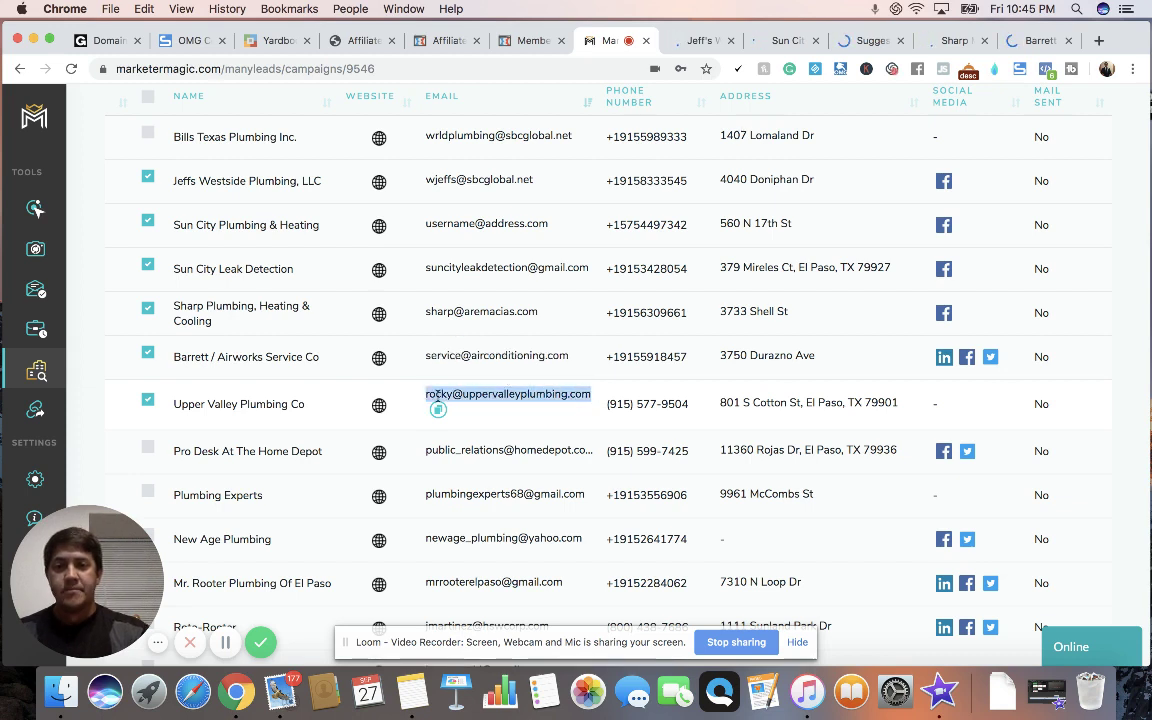
pyautogui.rightClick(437, 396)
pyautogui.click(455, 427)
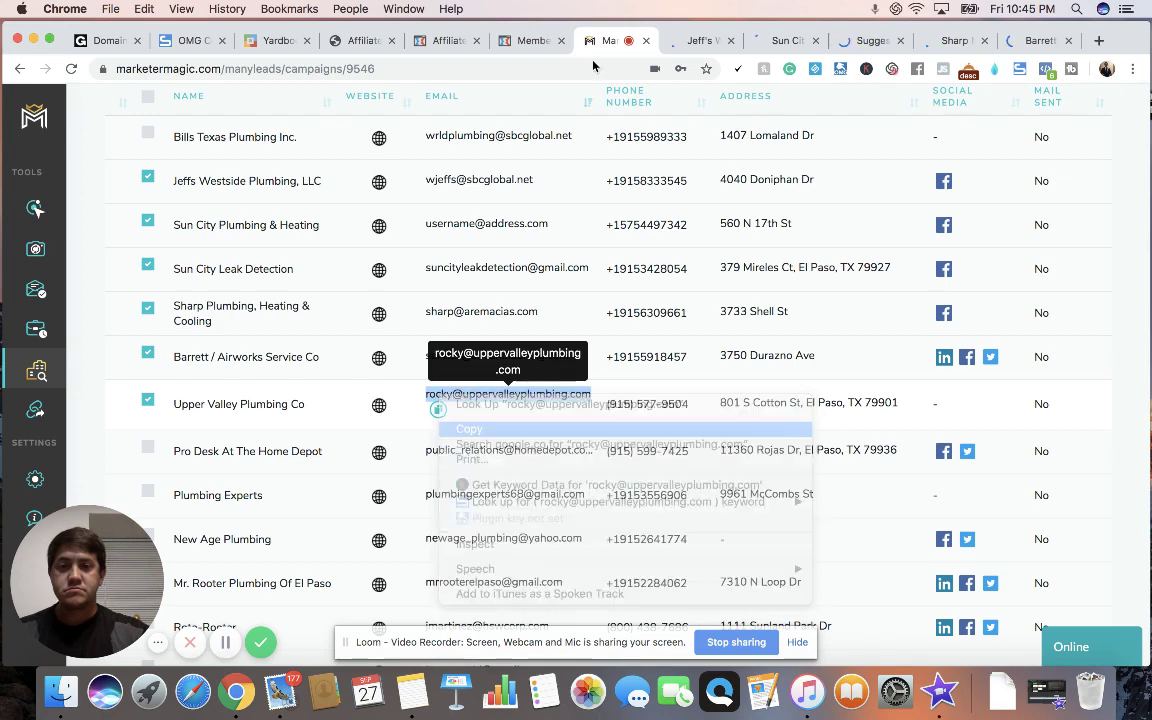
# Step: Go to office.com in a new tab and launch Outlook
pyautogui.click(1098, 41)
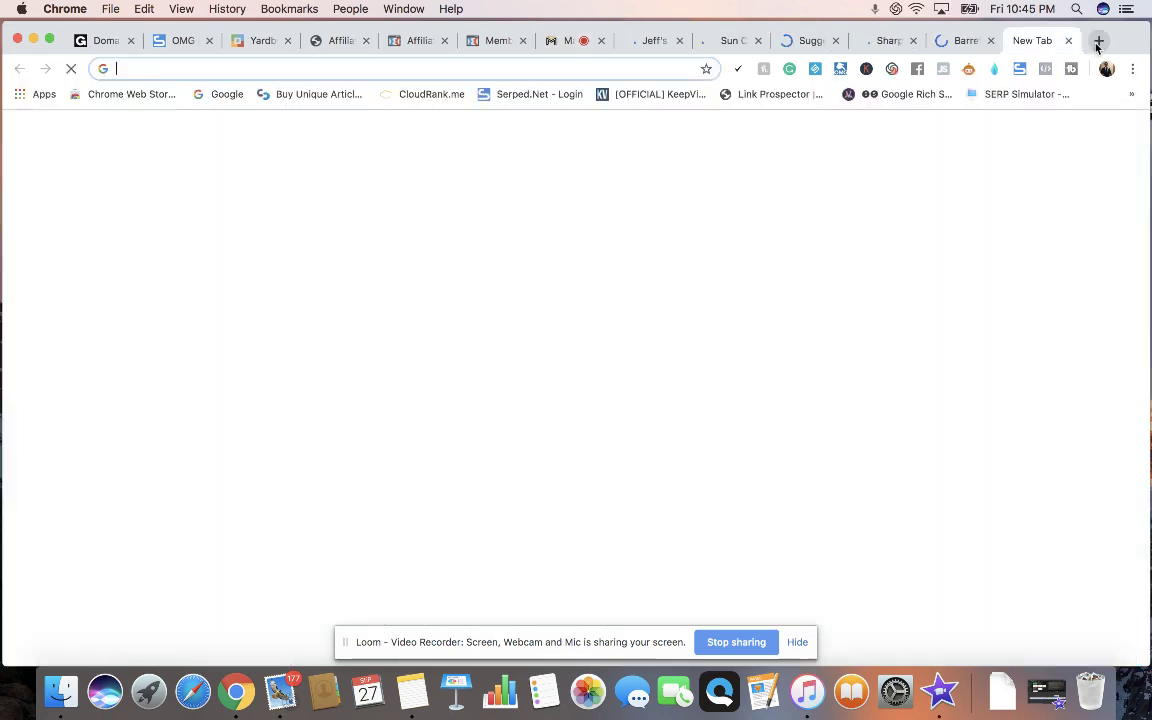
pyautogui.write('off')
pyautogui.press('Return')
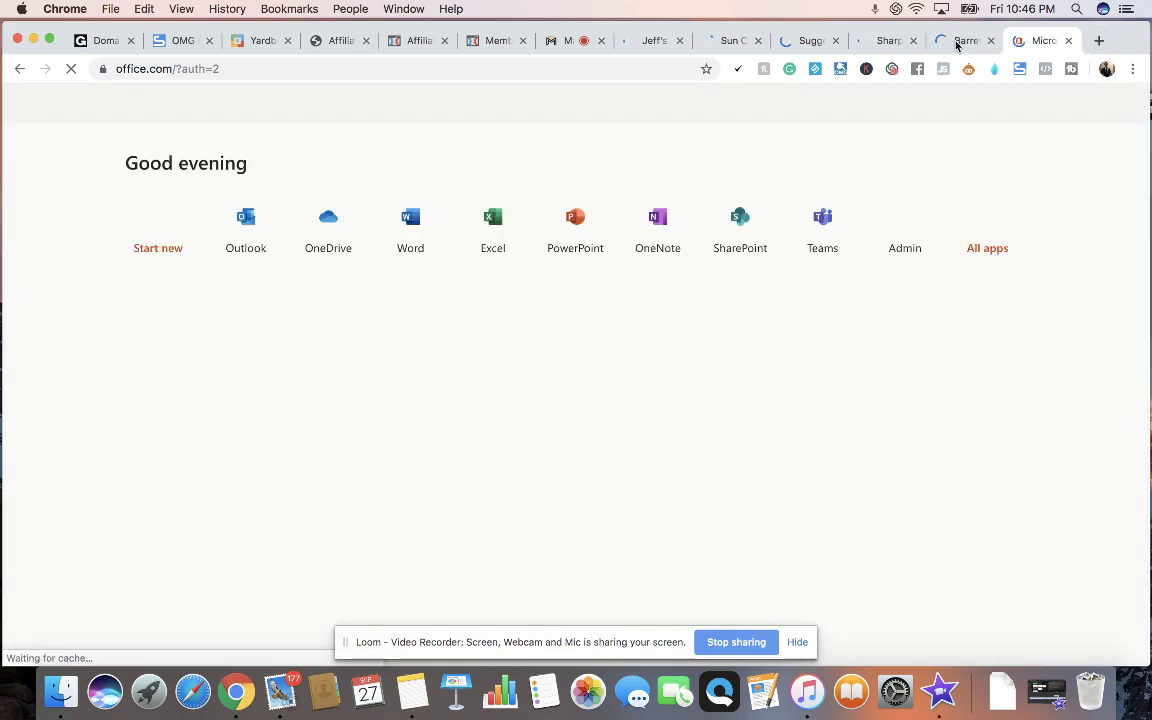
pyautogui.click(247, 222)
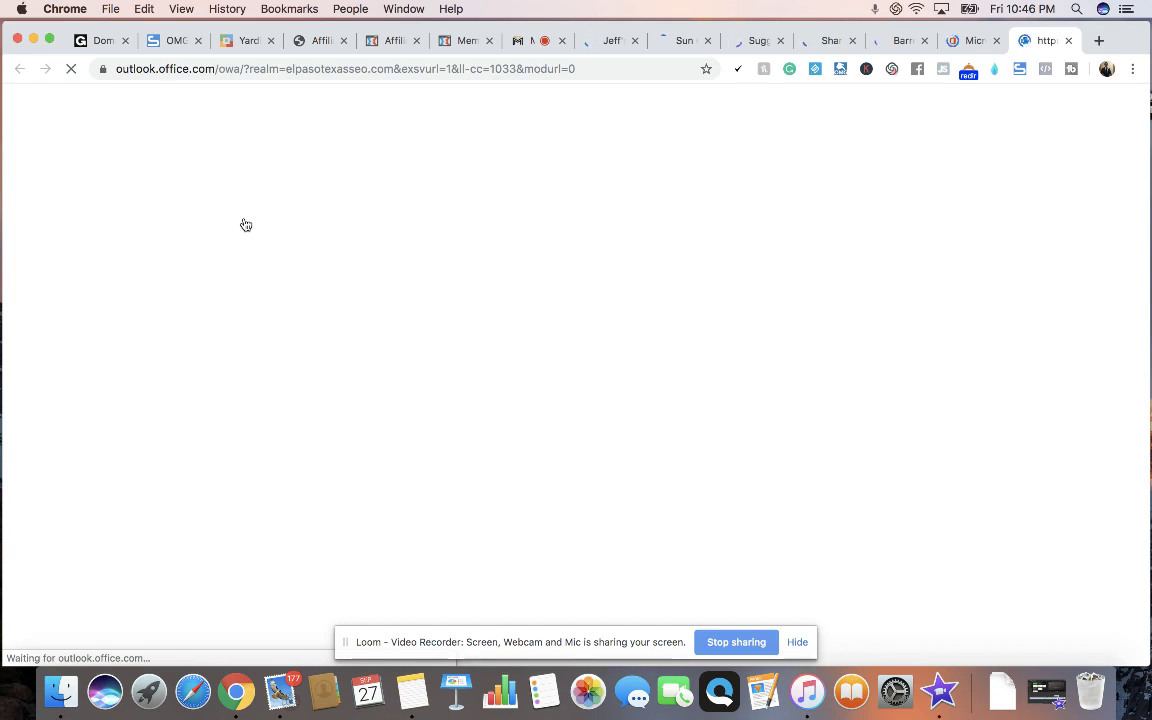
# Step: Look through the opened Facebook tabs and return to the Jeff's Westside Plumbing page
pyautogui.click(592, 44)
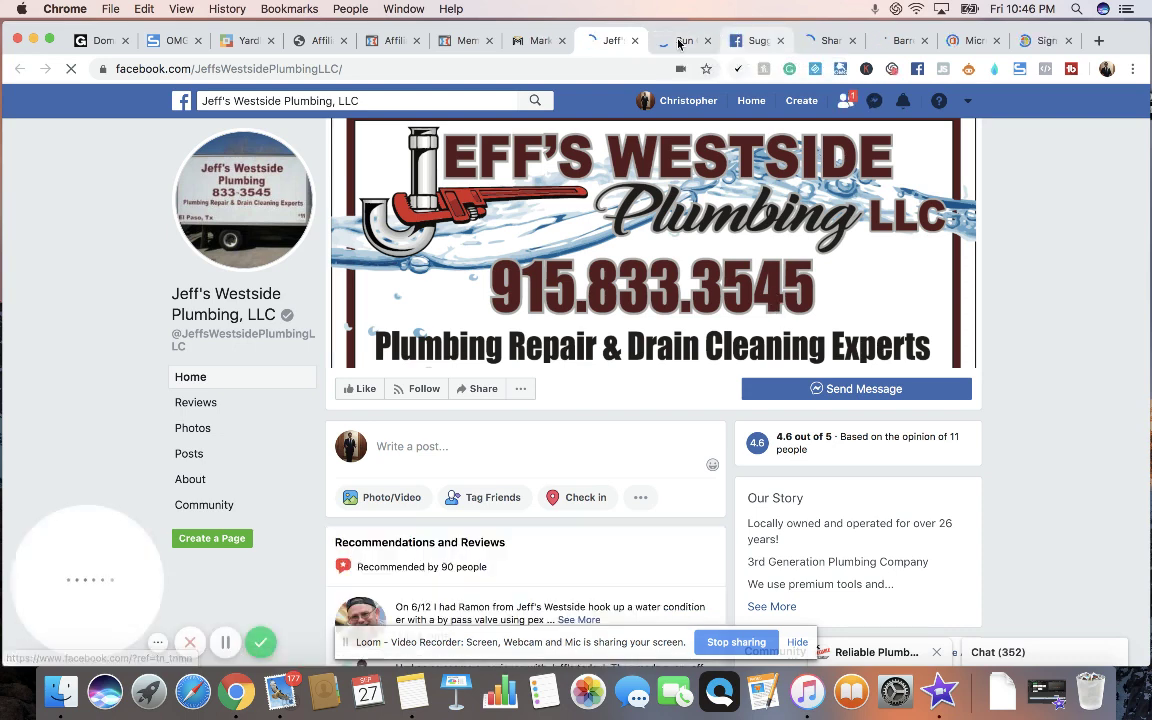
pyautogui.click(676, 42)
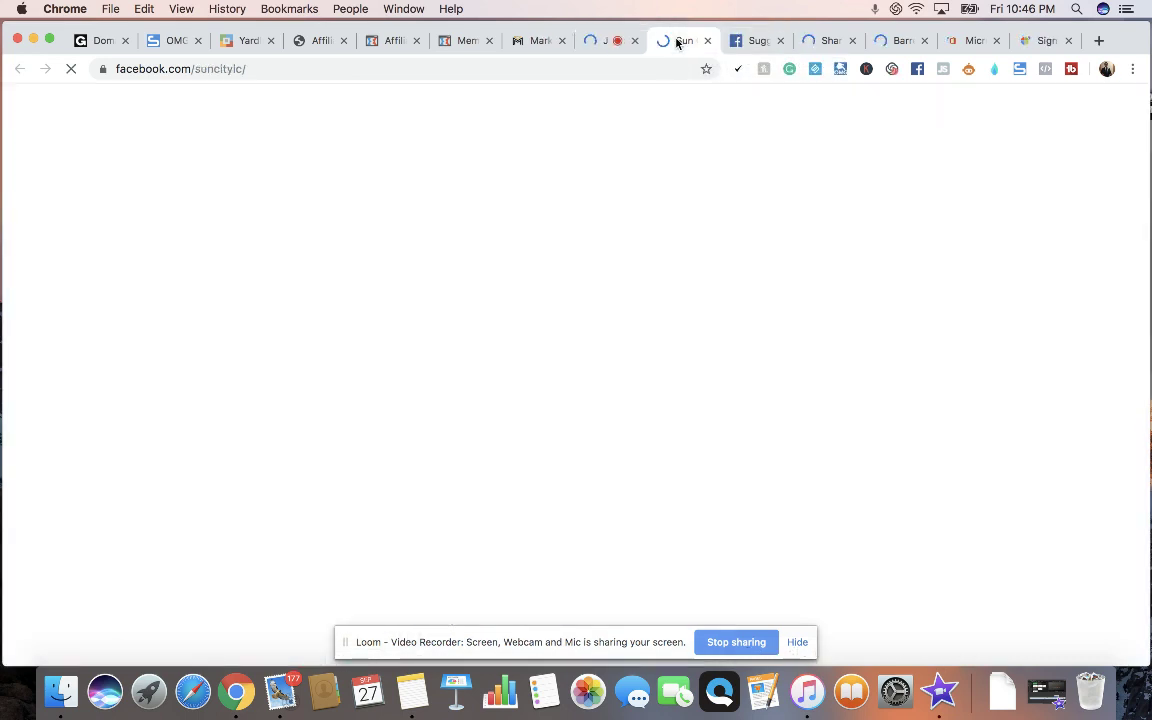
pyautogui.click(735, 40)
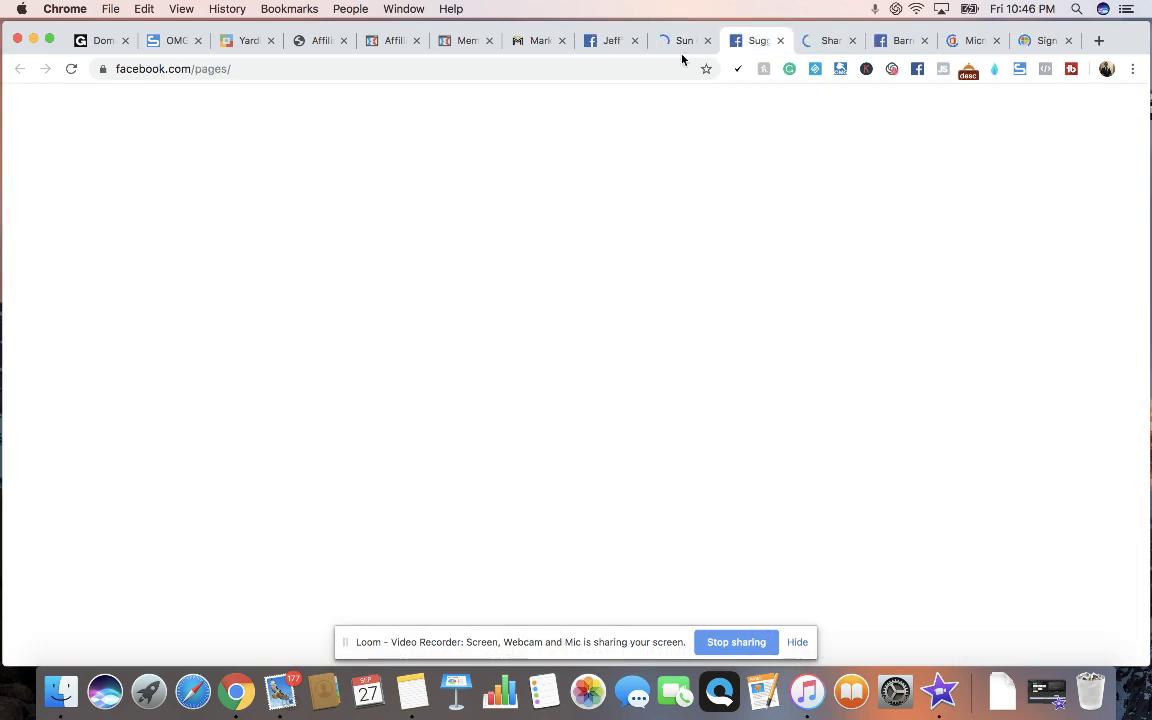
pyautogui.click(610, 42)
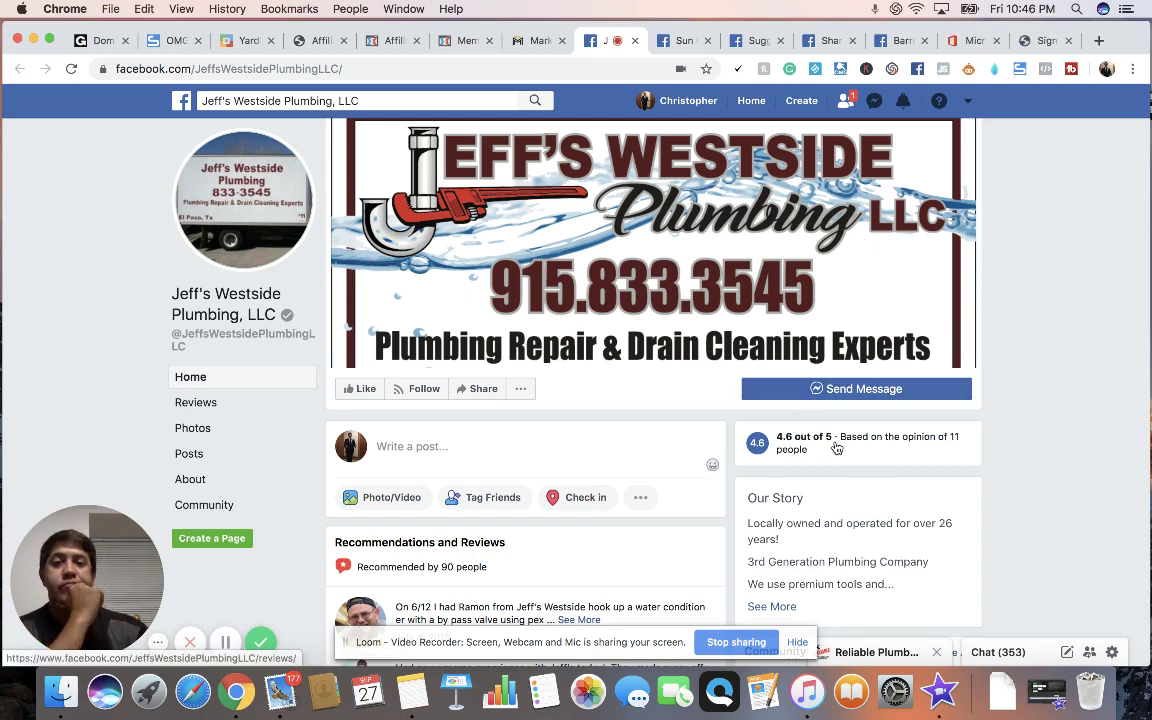
# Step: Review the selected El Paso plumber leads in the ManyLeads list, switching between it and the Jeff's Westside Plumbing Facebook page
pyautogui.click(1038, 40)
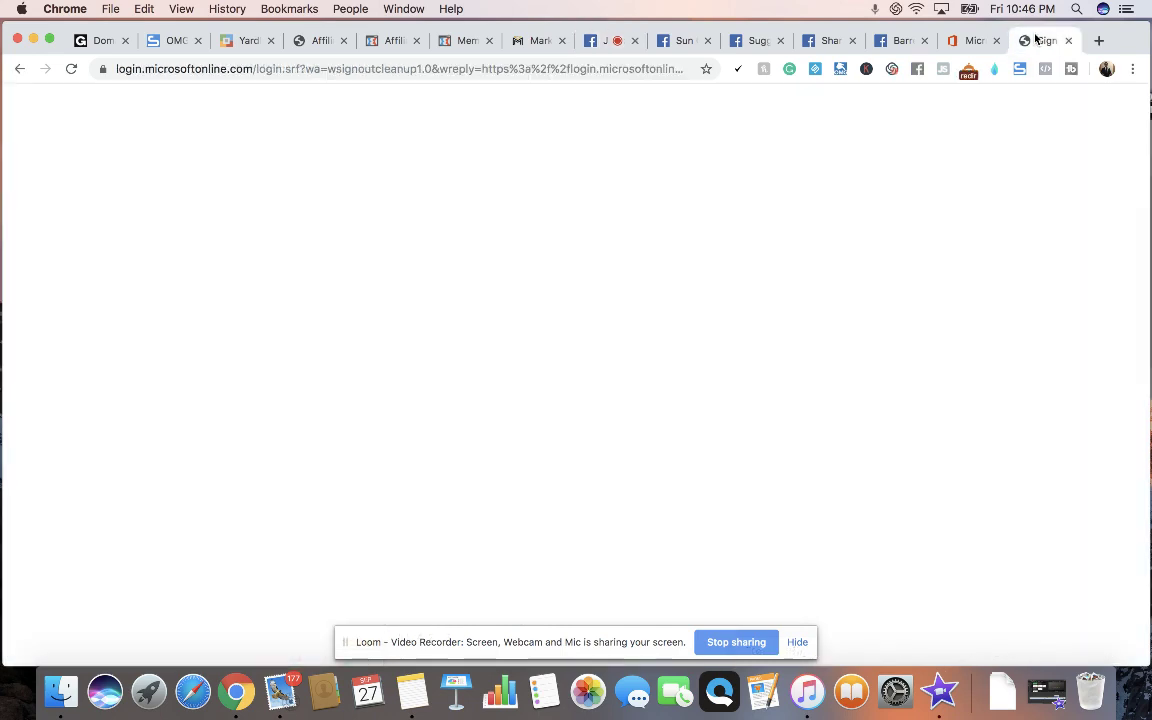
pyautogui.click(600, 40)
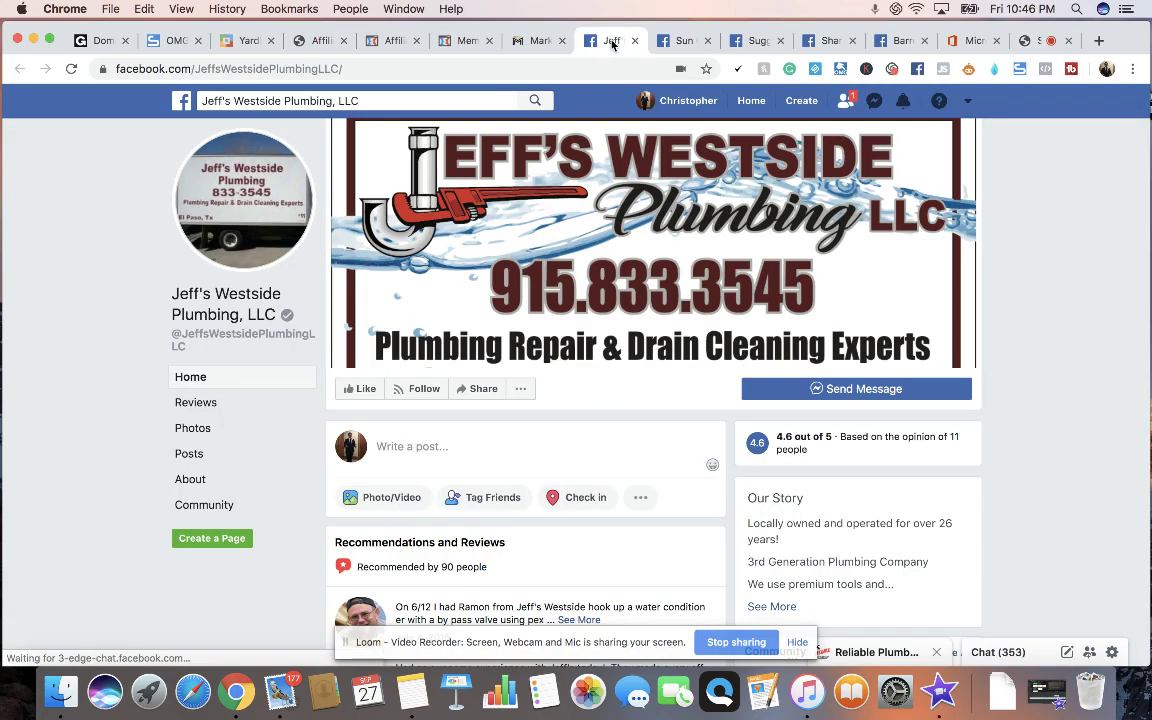
pyautogui.click(530, 40)
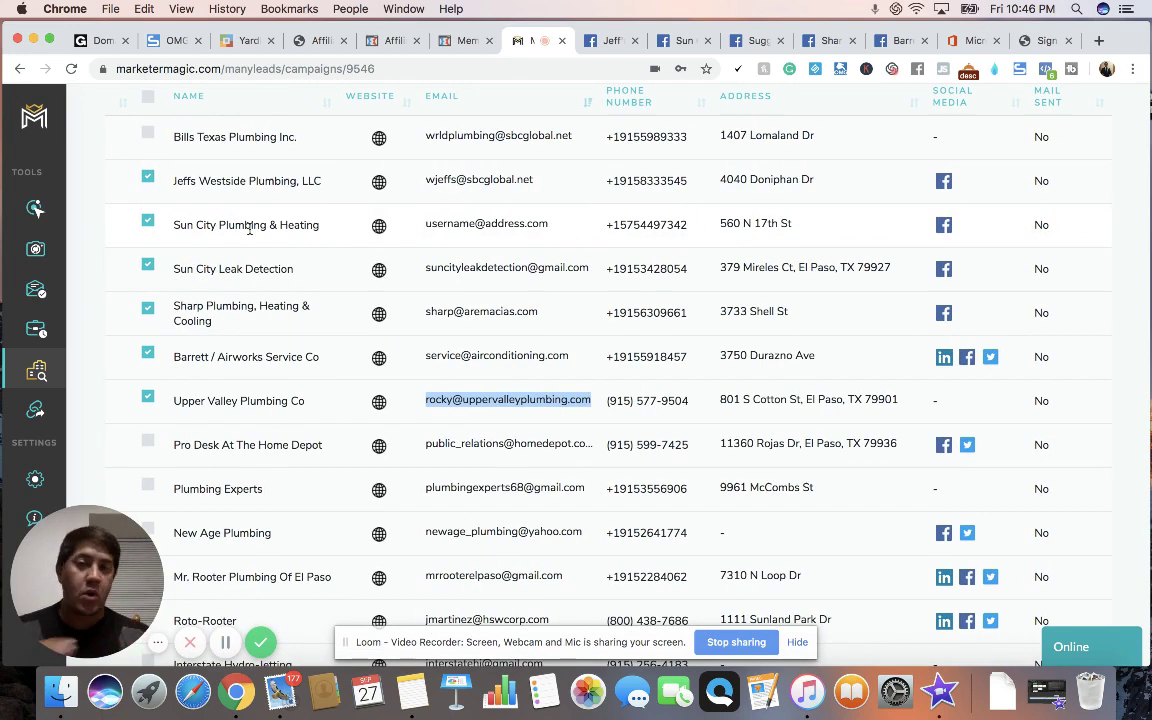
pyautogui.moveTo(27, 223)
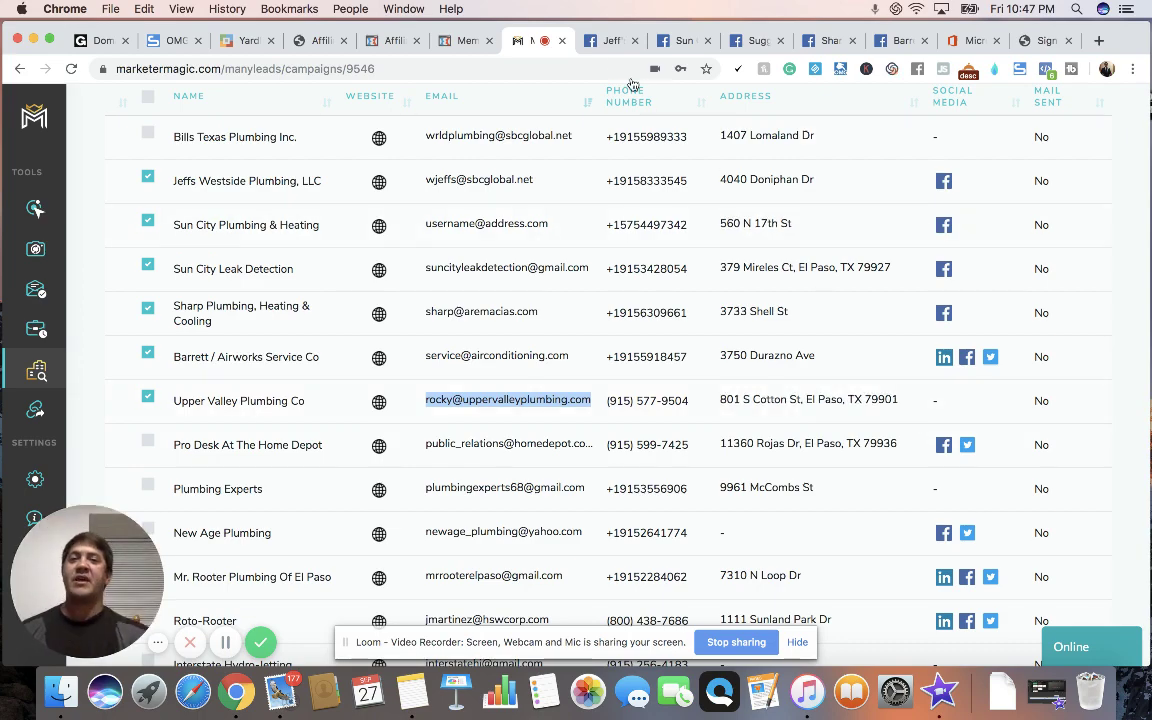
pyautogui.click(601, 41)
pyautogui.click(530, 41)
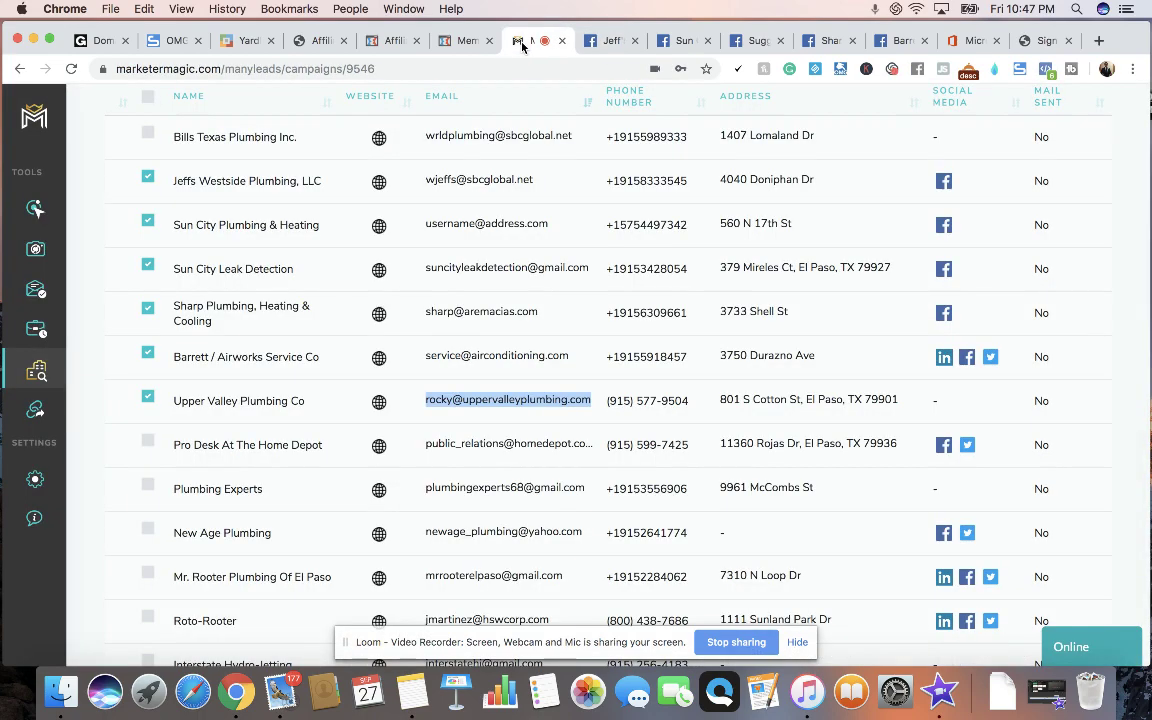
pyautogui.click(597, 41)
pyautogui.click(530, 41)
pyautogui.moveTo(147, 249)
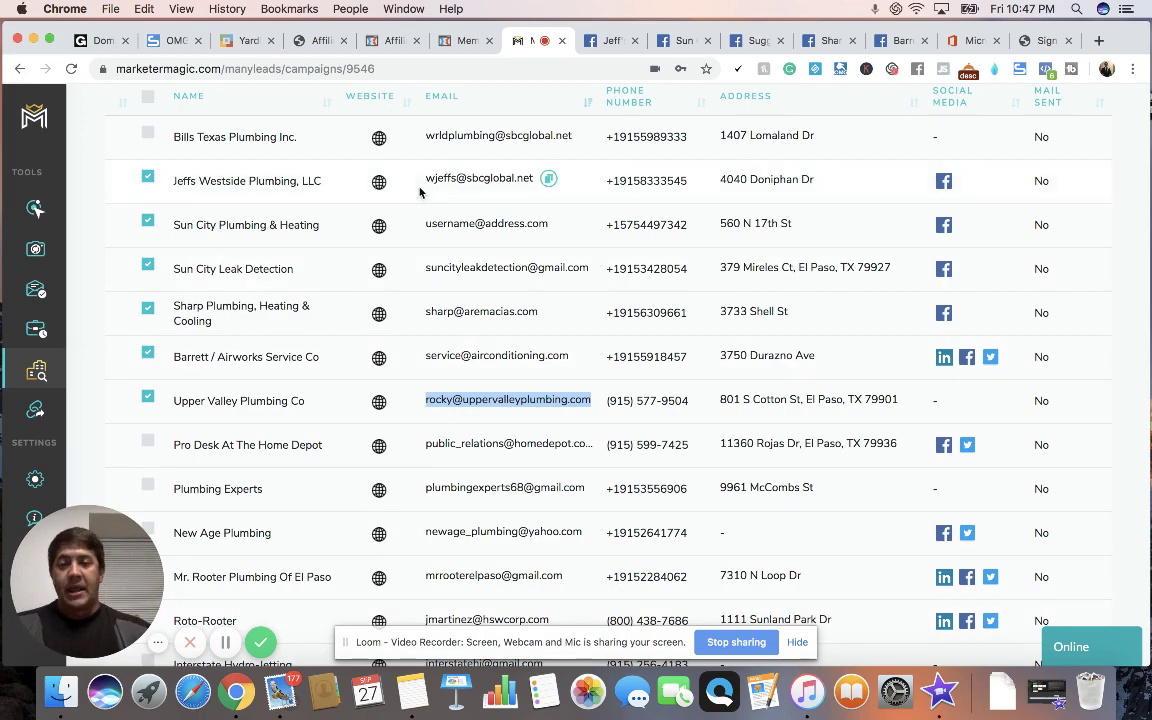
pyautogui.scroll(1, 418, 287)
pyautogui.scroll(5, 580, 380)
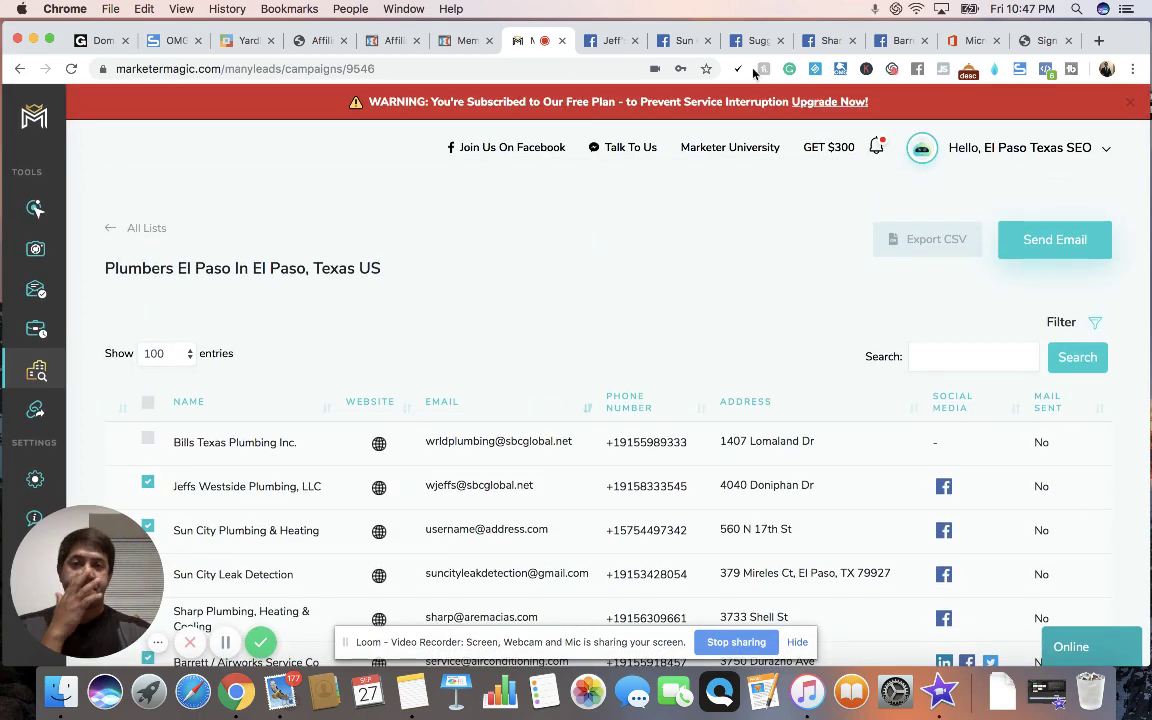
# Step: Start a new message to Jeff's Westside Plumbing from its Facebook page and view the suggested questions
pyautogui.click(600, 46)
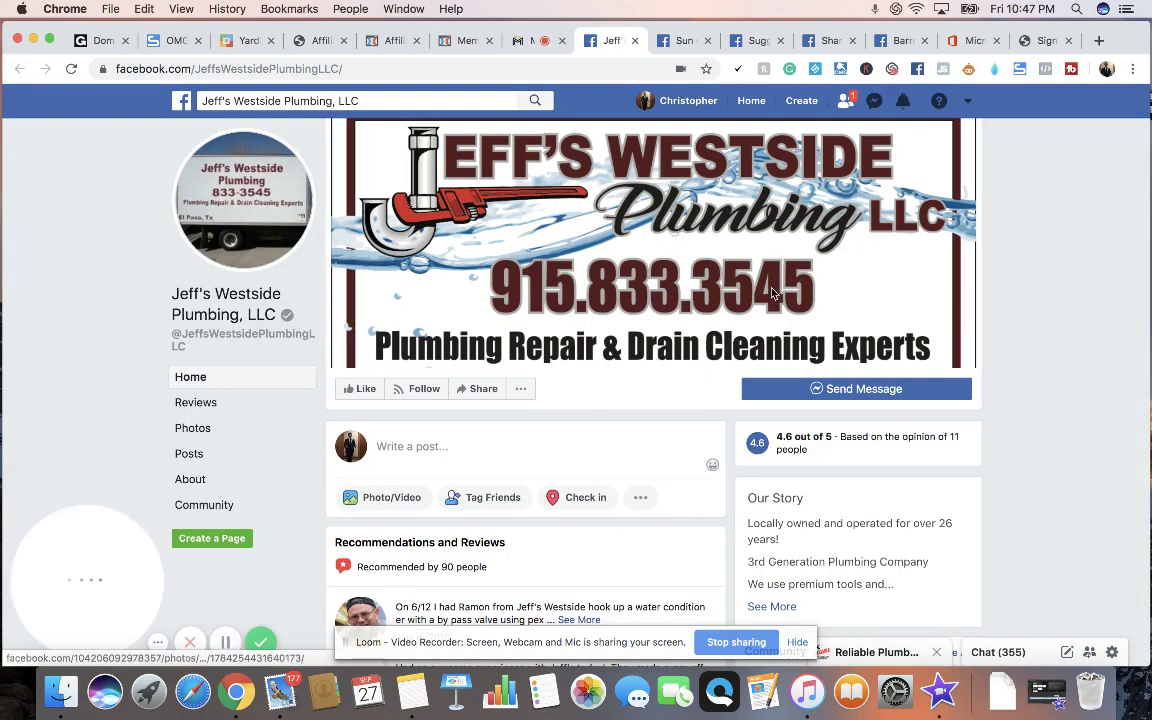
pyautogui.click(862, 391)
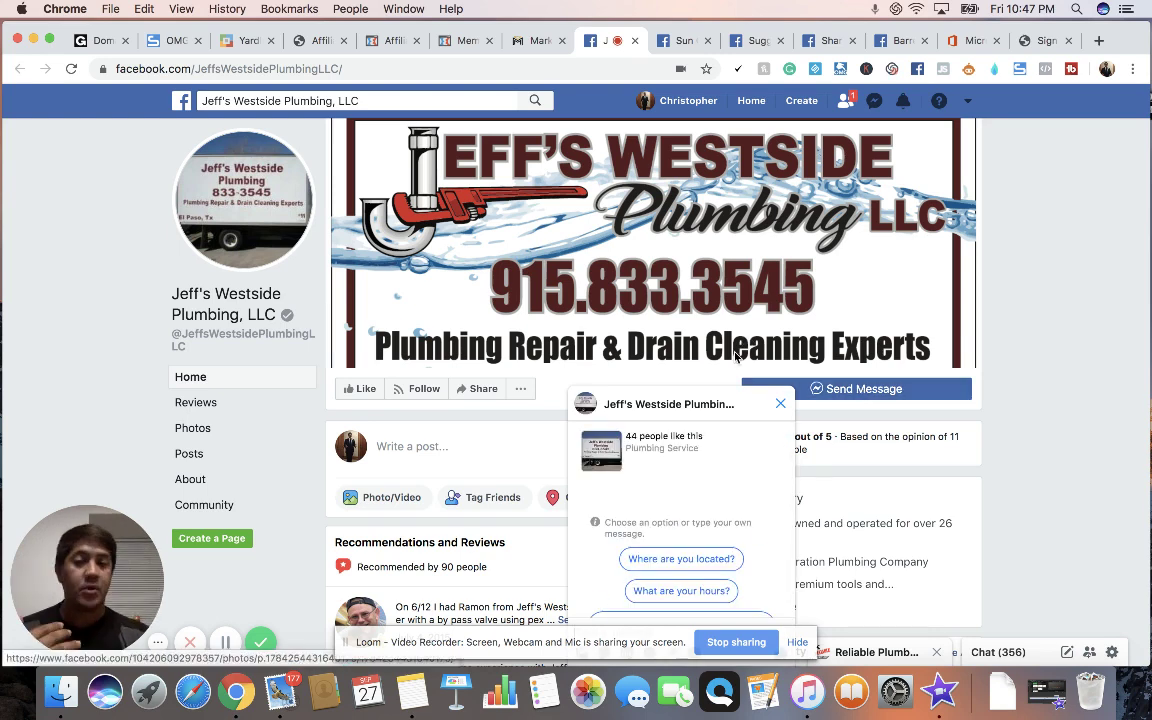
pyautogui.scroll(-2, 715, 490)
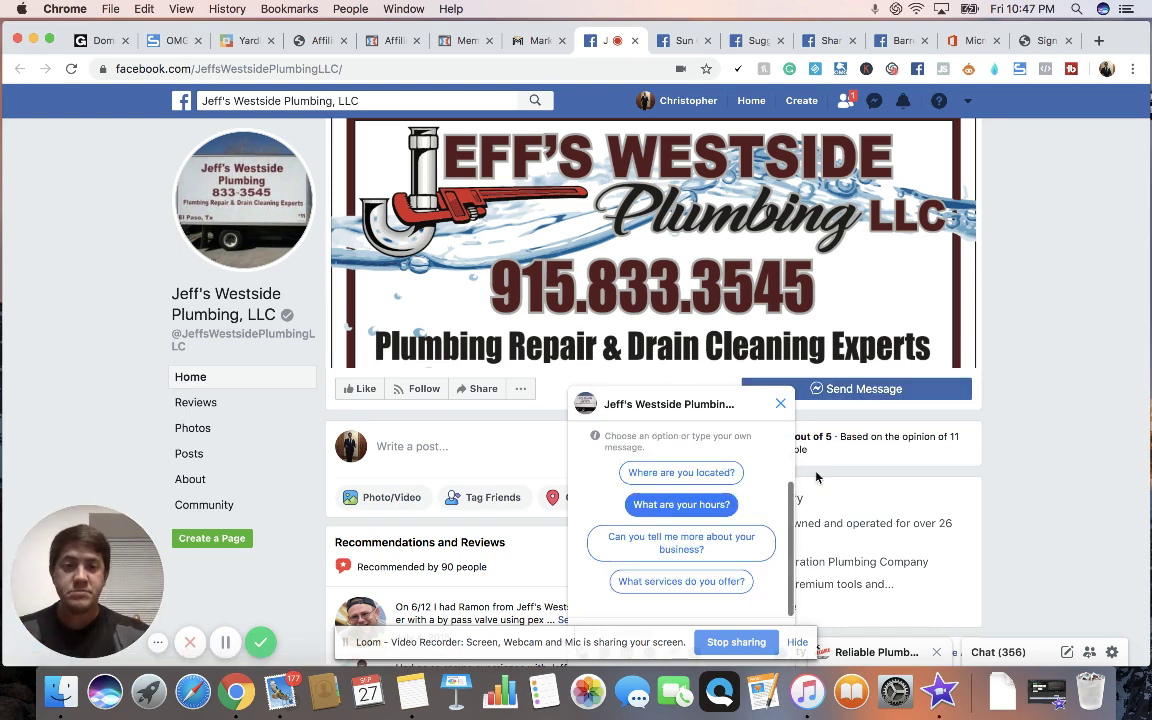
# Step: Open the downloaded "MAP - Cold Outreach Email + Facebook Message + Linkedin Message.docx" in Pages, keeping only one copy open
pyautogui.click(1002, 690)
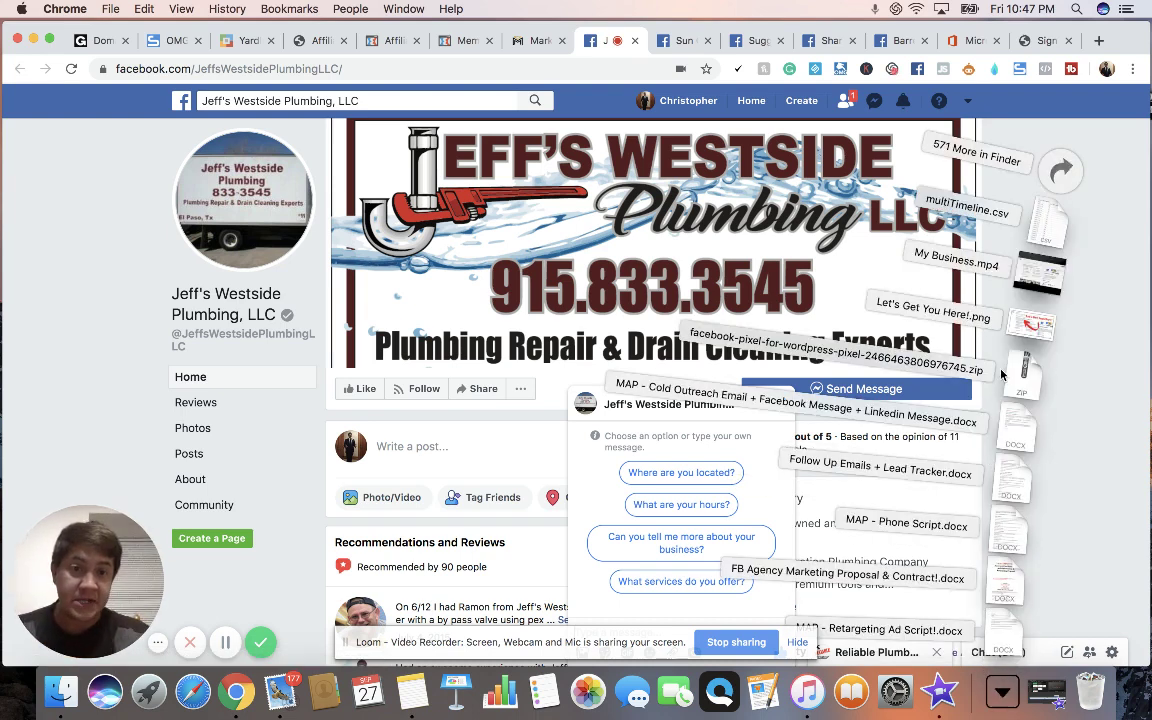
pyautogui.click(1009, 429)
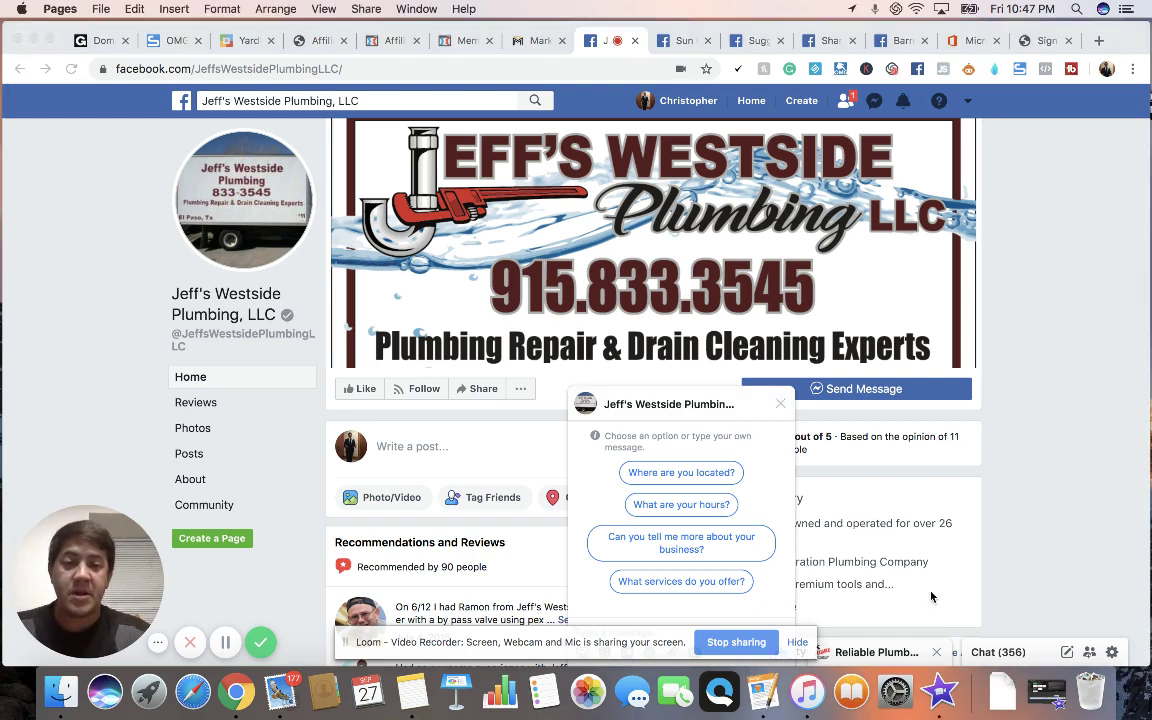
pyautogui.click(995, 695)
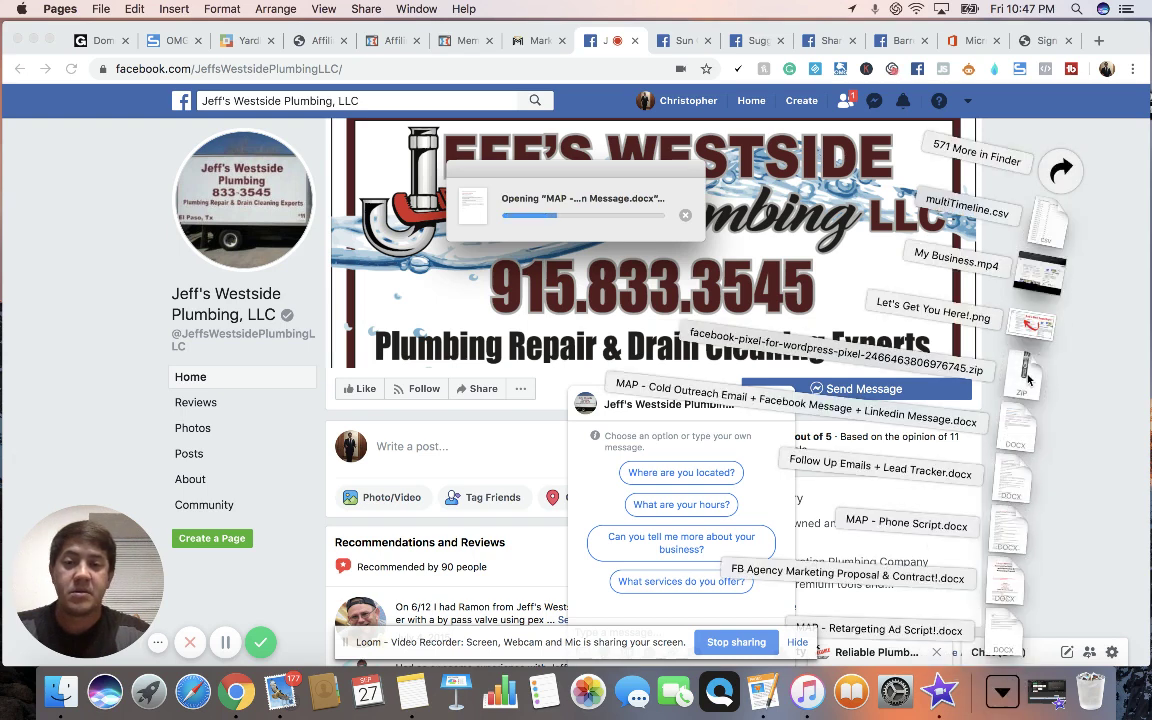
pyautogui.click(1016, 431)
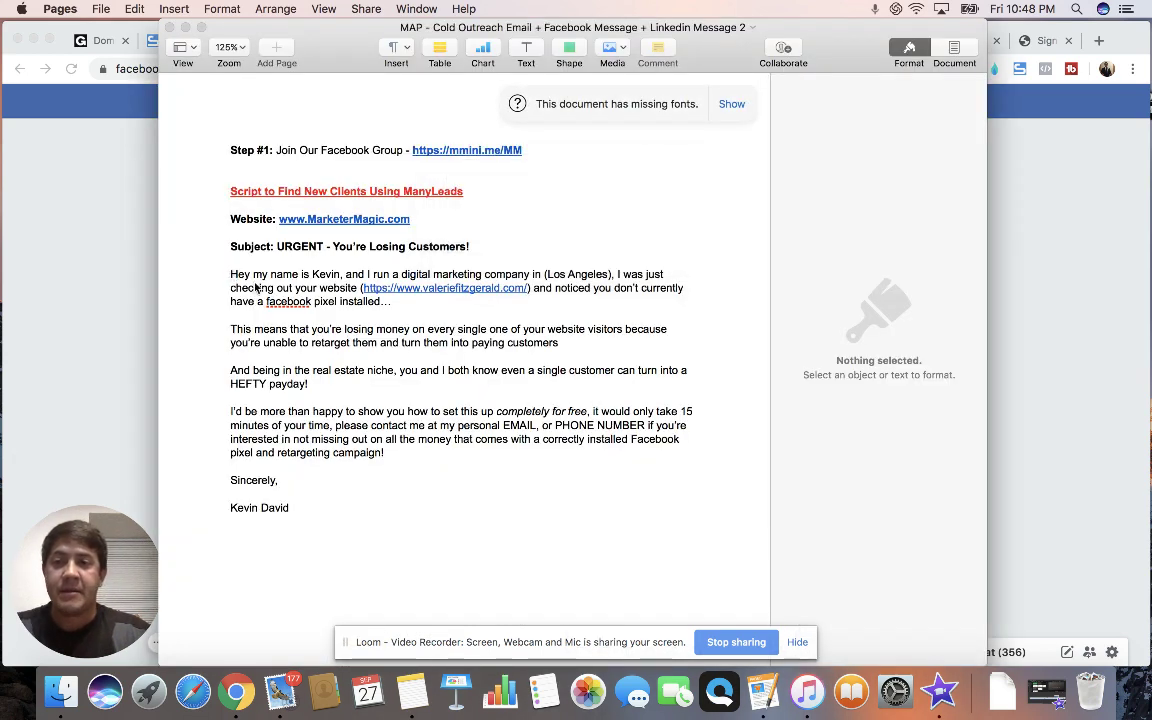
pyautogui.click(256, 288)
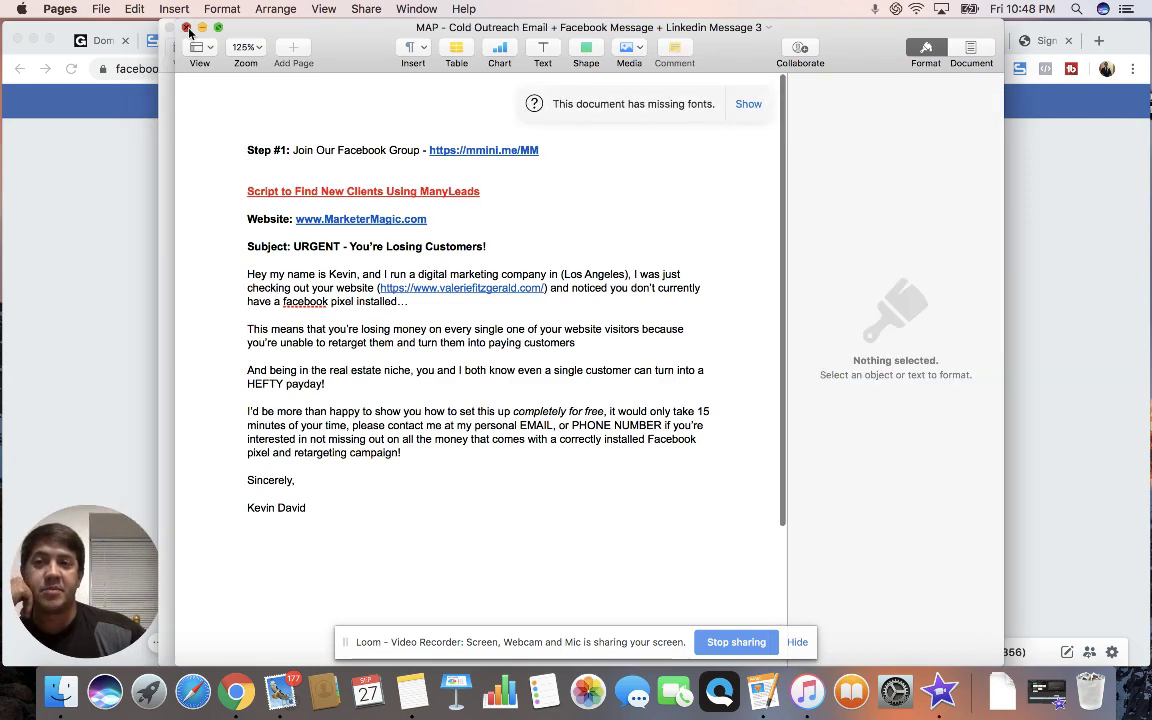
pyautogui.click(187, 28)
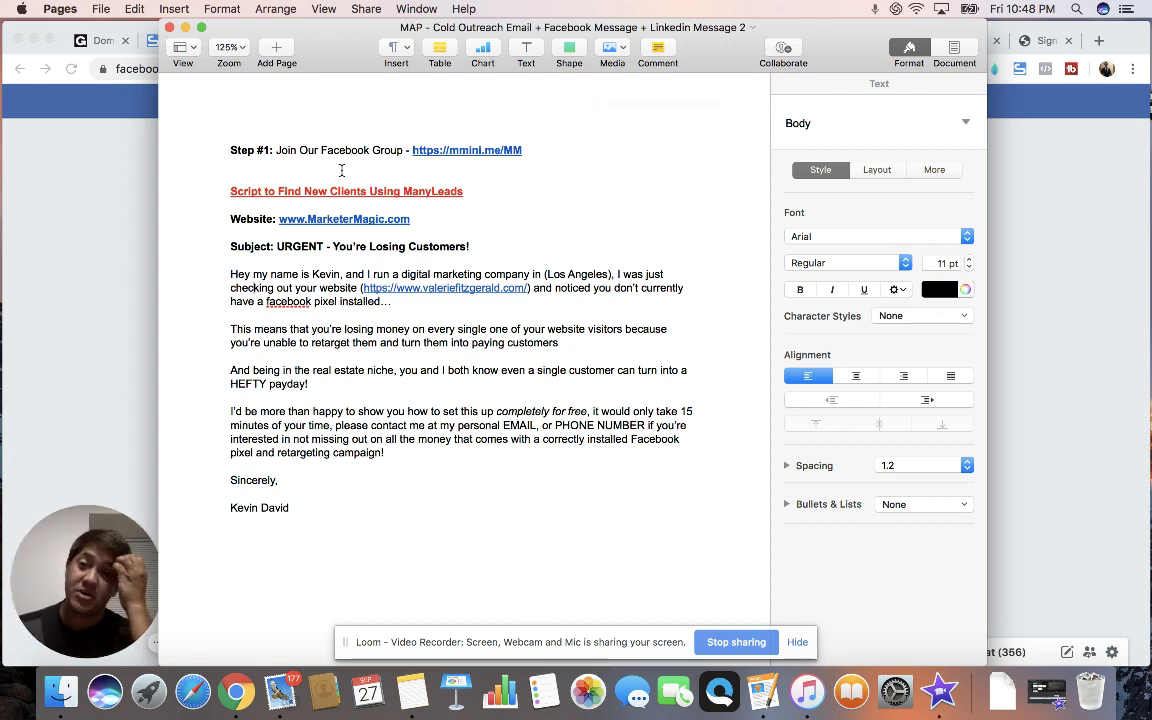
# Step: Replace the sender's name in the outreach script's greeting with your own first name
pyautogui.doubleClick(341, 276)
pyautogui.write('CHh')
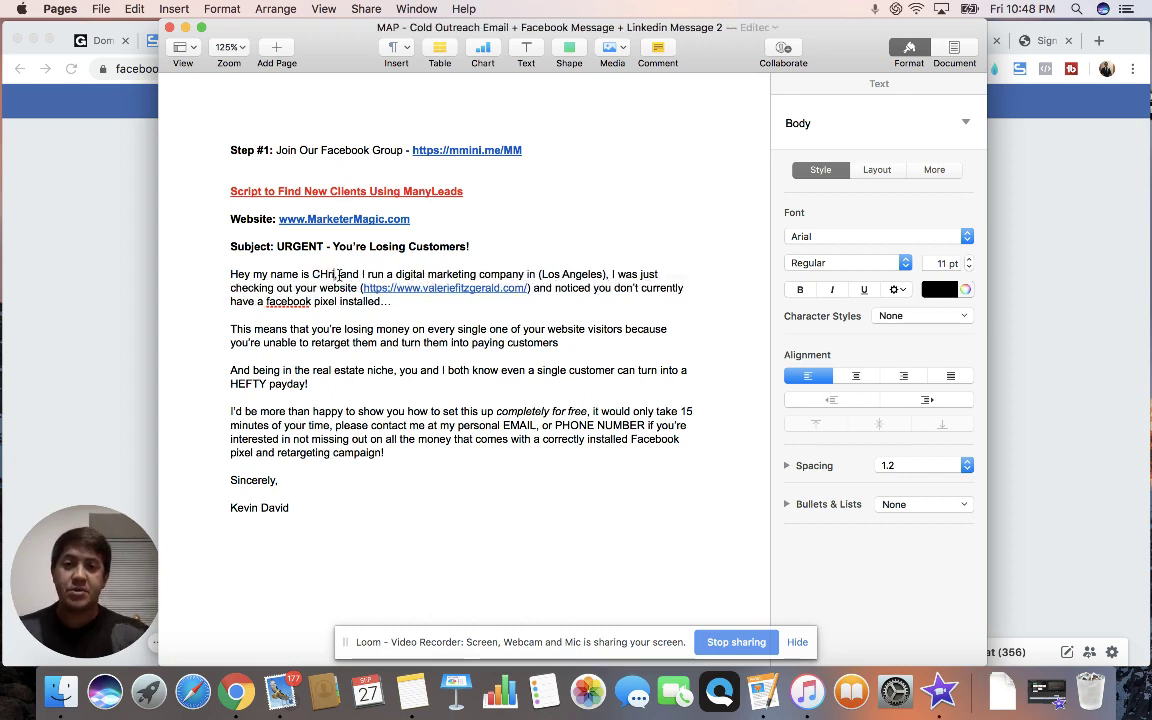
pyautogui.press('BackSpace')
pyautogui.press('BackSpace')
pyautogui.write('hris,')
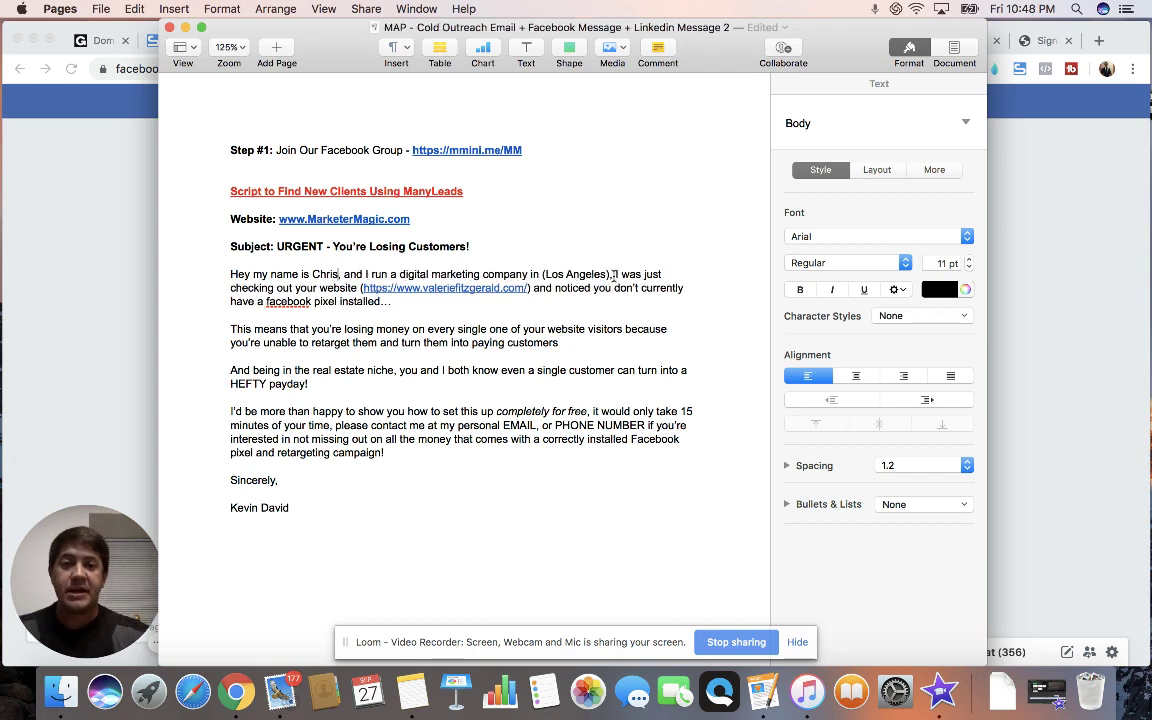
# Step: Replace "(Los Angeles)" in the script's first sentence with "El Paso"
pyautogui.moveTo(610, 276); pyautogui.dragTo(546, 280)
pyautogui.press('BackSpace')
pyautogui.press('BackSpace')
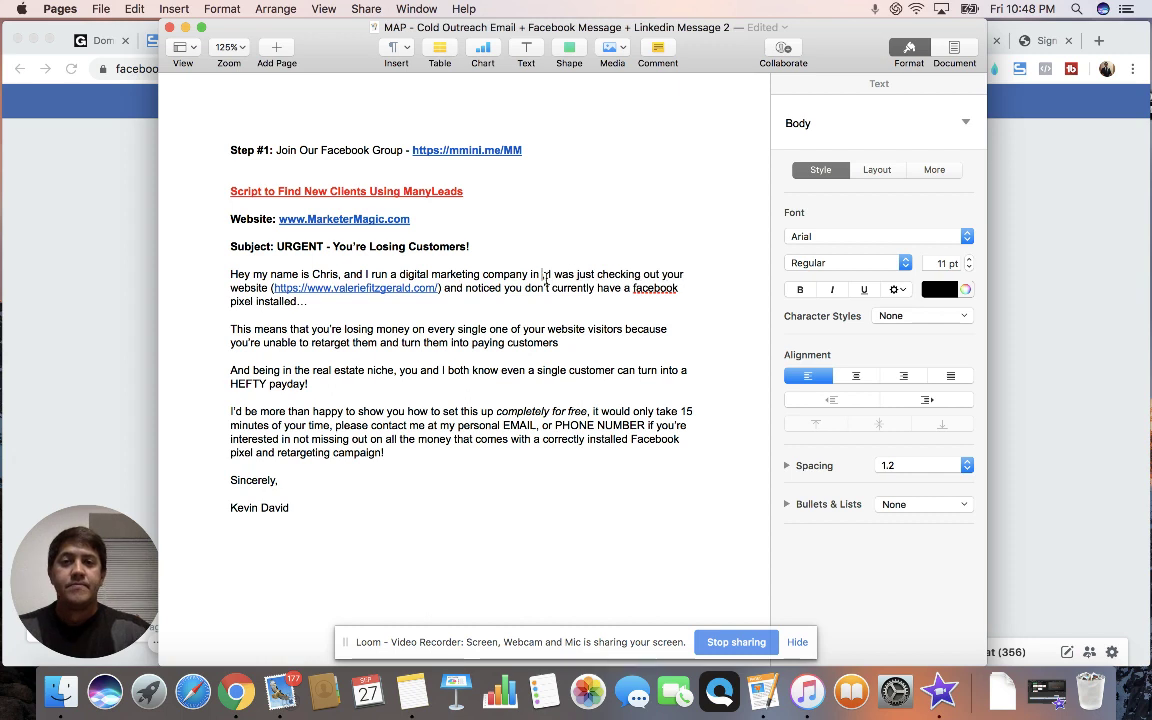
pyautogui.write('EL P')
pyautogui.press('BackSpace')
pyautogui.press('BackSpace')
pyautogui.press('BackSpace')
pyautogui.write('l Paso')
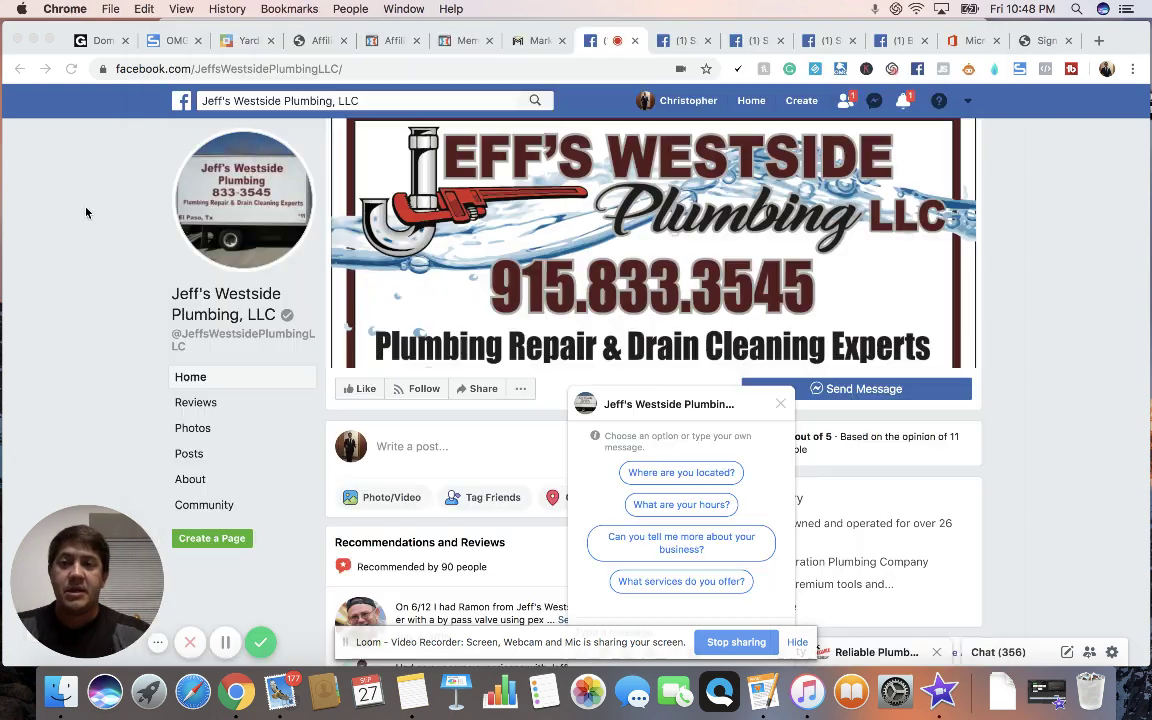
# Step: Switch to Chrome and copy the website link address of Jeffs Westside Plumbing from the ManyLeads list
pyautogui.click(77, 185)
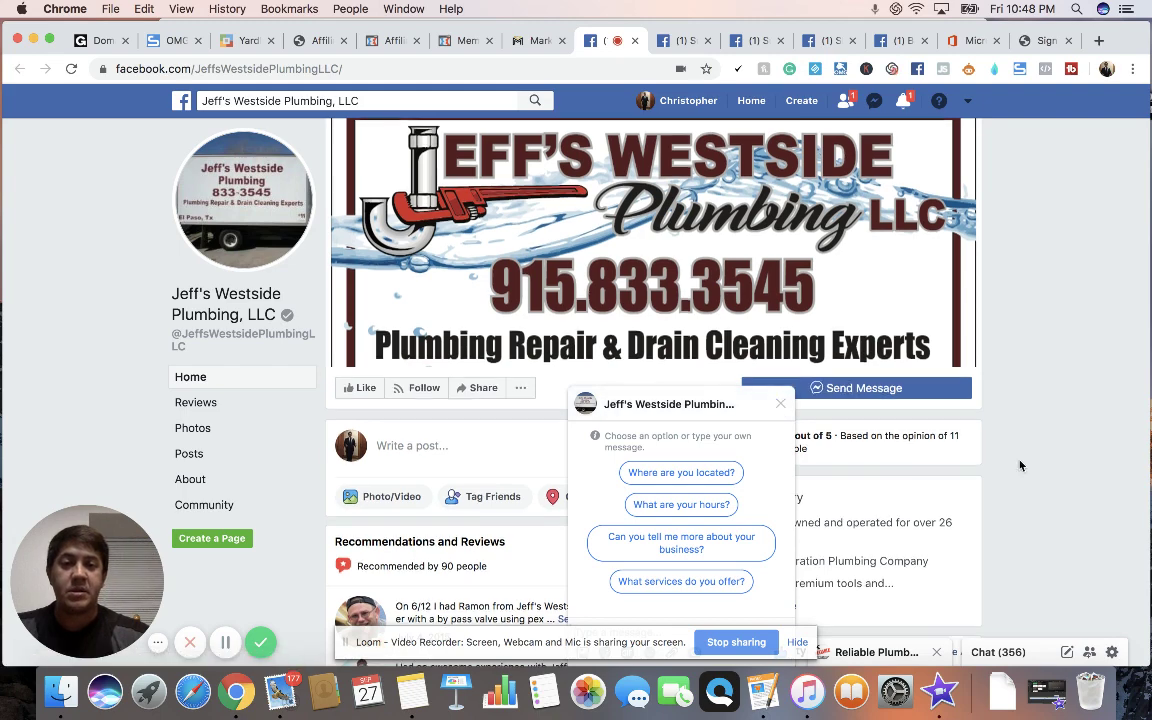
pyautogui.scroll(-5, 1020, 465)
pyautogui.scroll(2, 1020, 465)
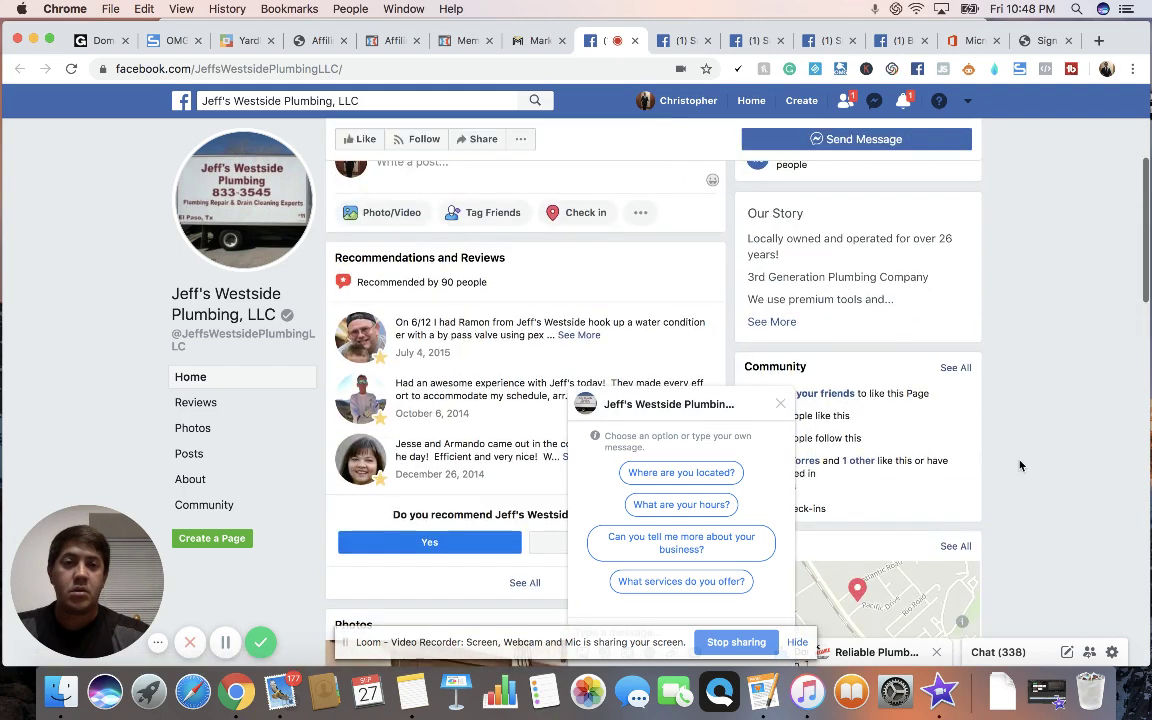
pyautogui.scroll(-5, 1021, 467)
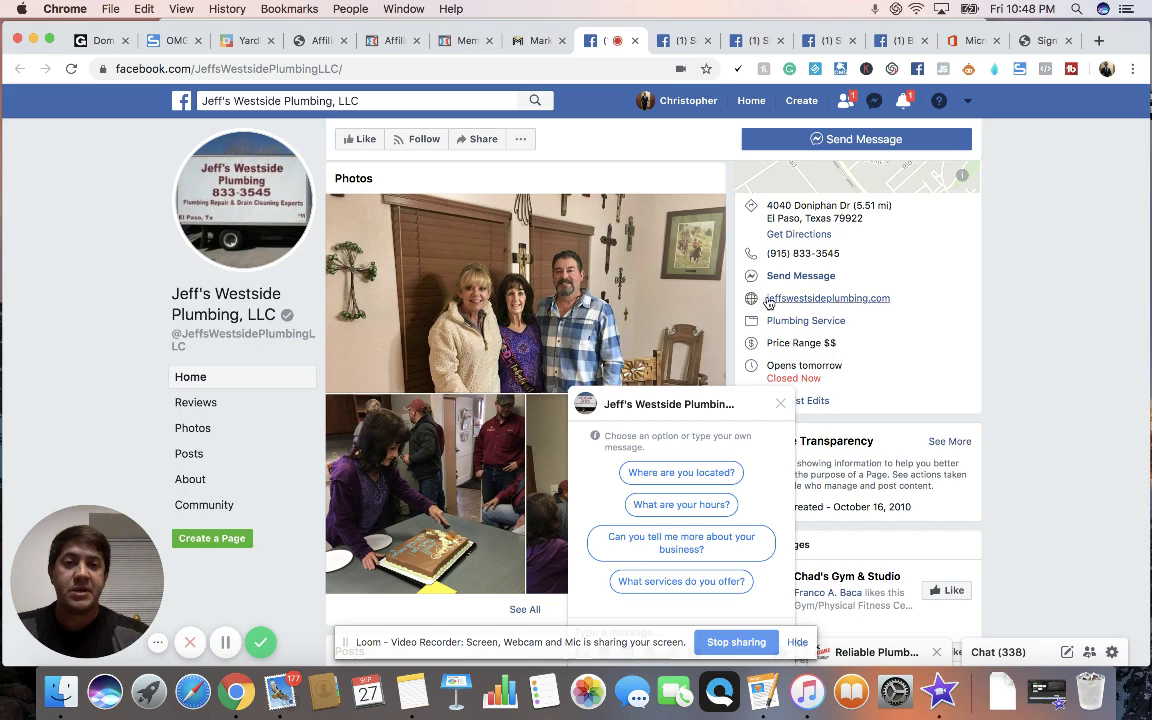
pyautogui.click(535, 41)
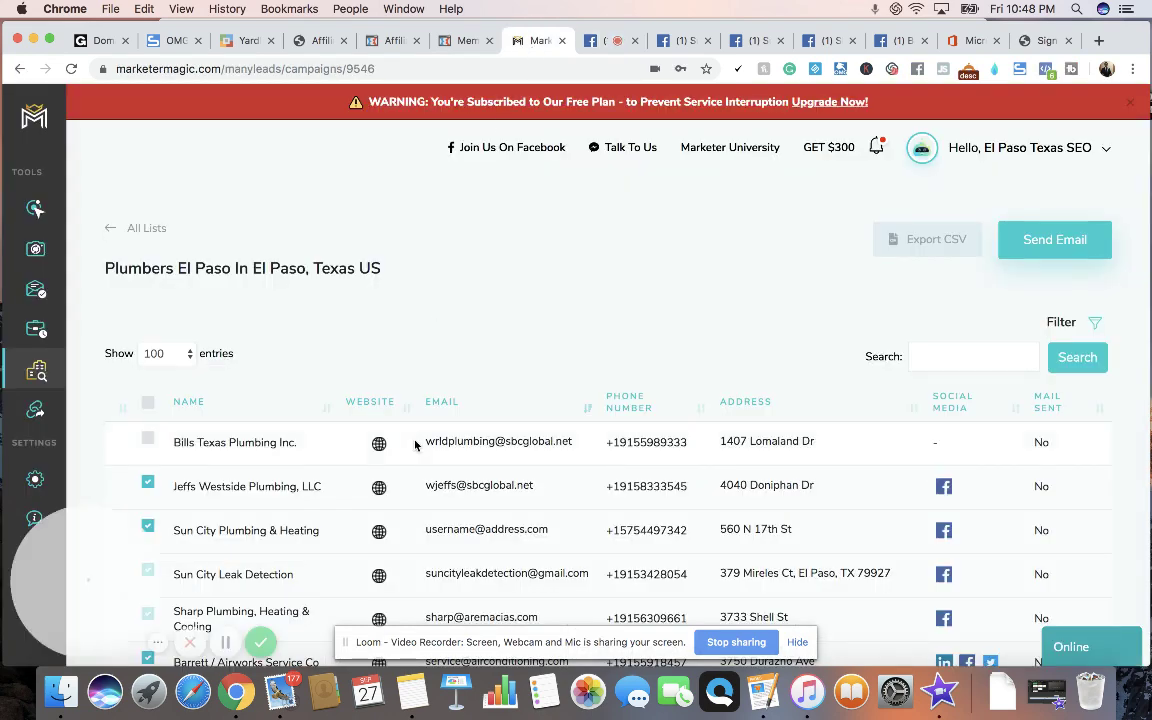
pyautogui.scroll(-2, 411, 442)
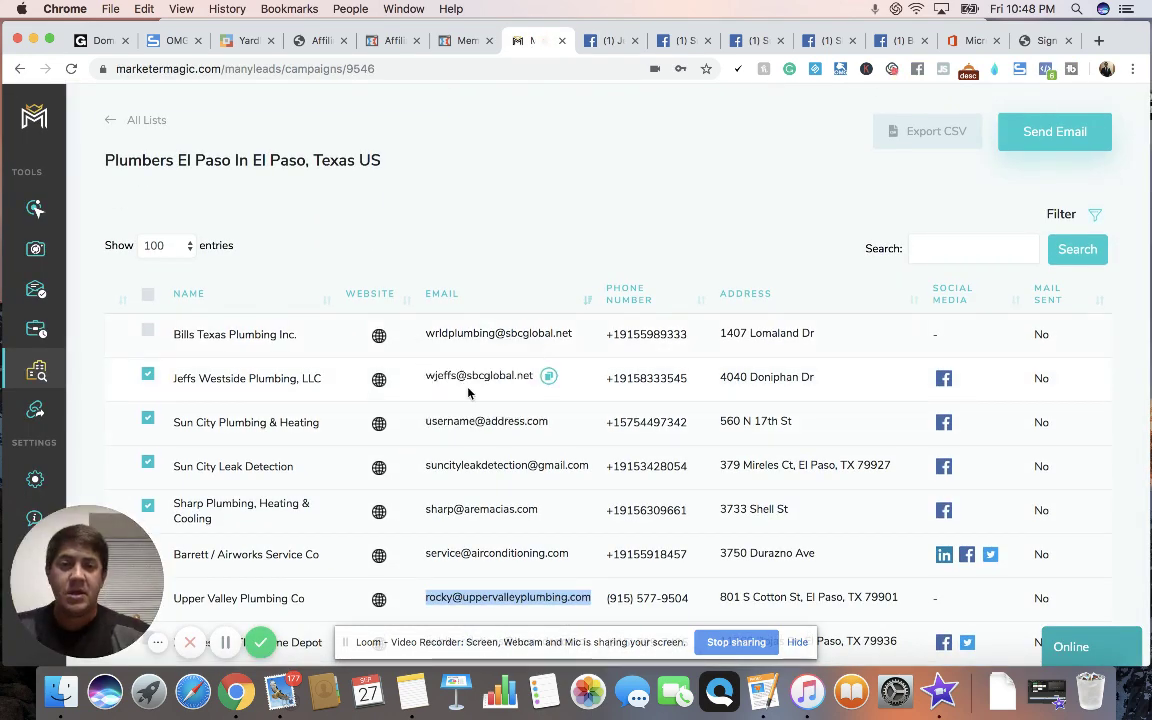
pyautogui.rightClick(379, 379)
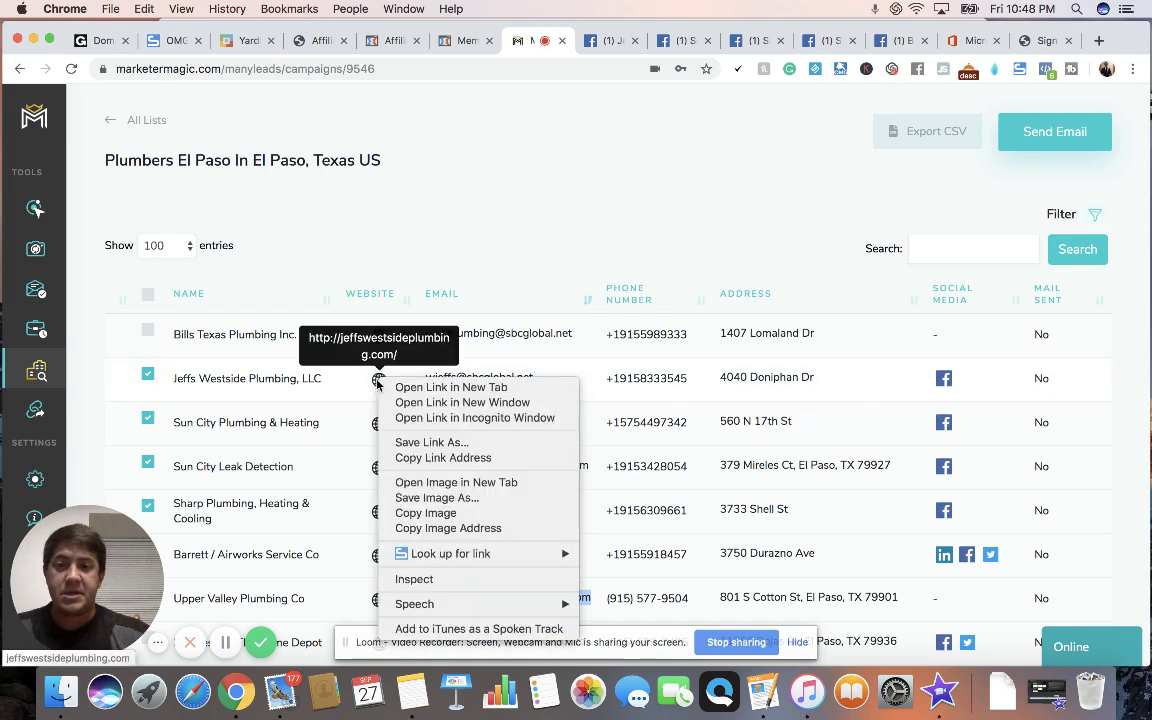
pyautogui.click(420, 457)
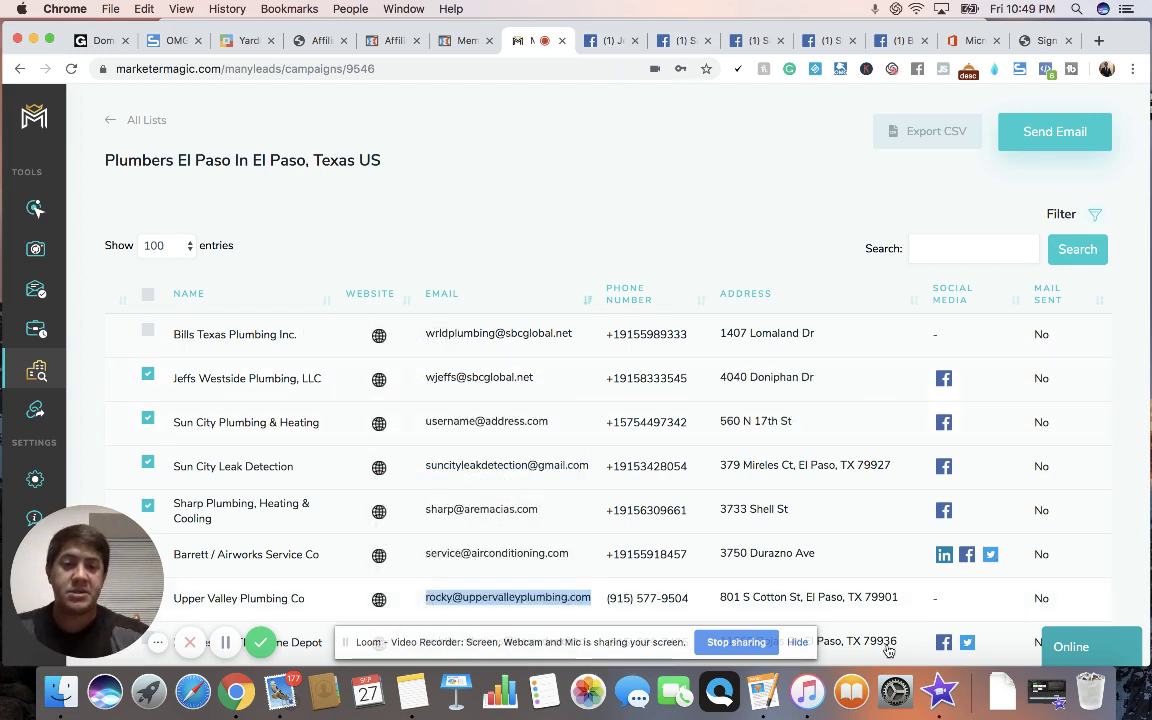
pyautogui.click(1005, 692)
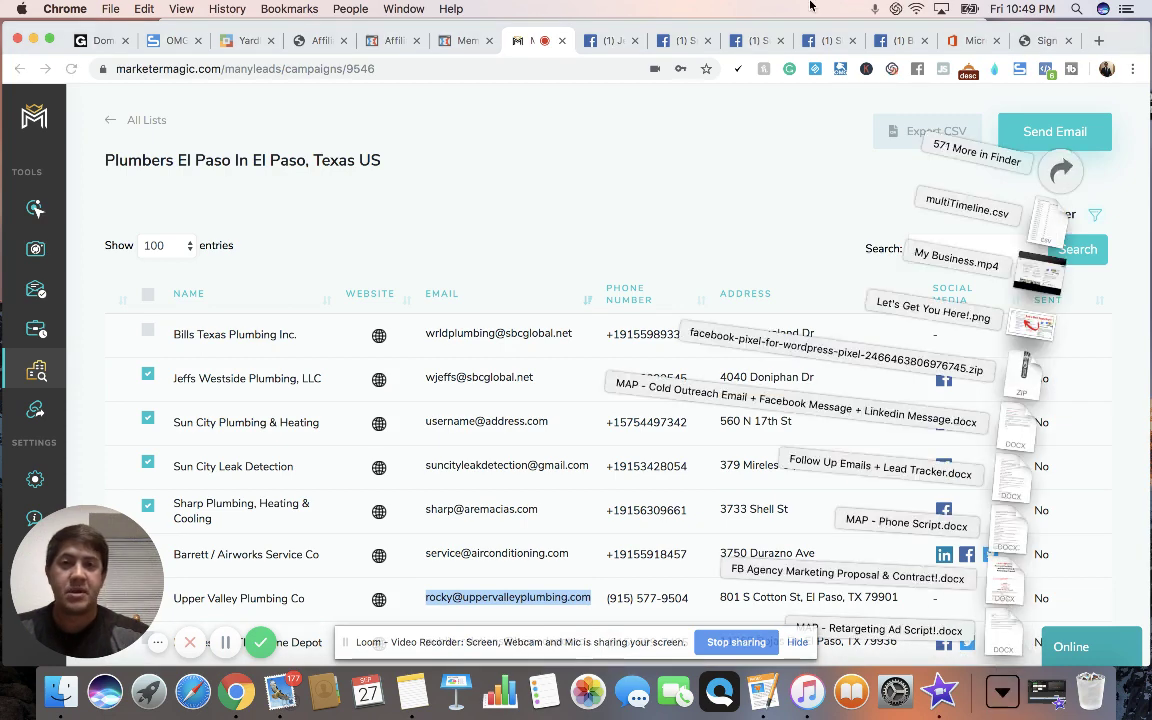
pyautogui.click(32, 38)
pyautogui.click(32, 38)
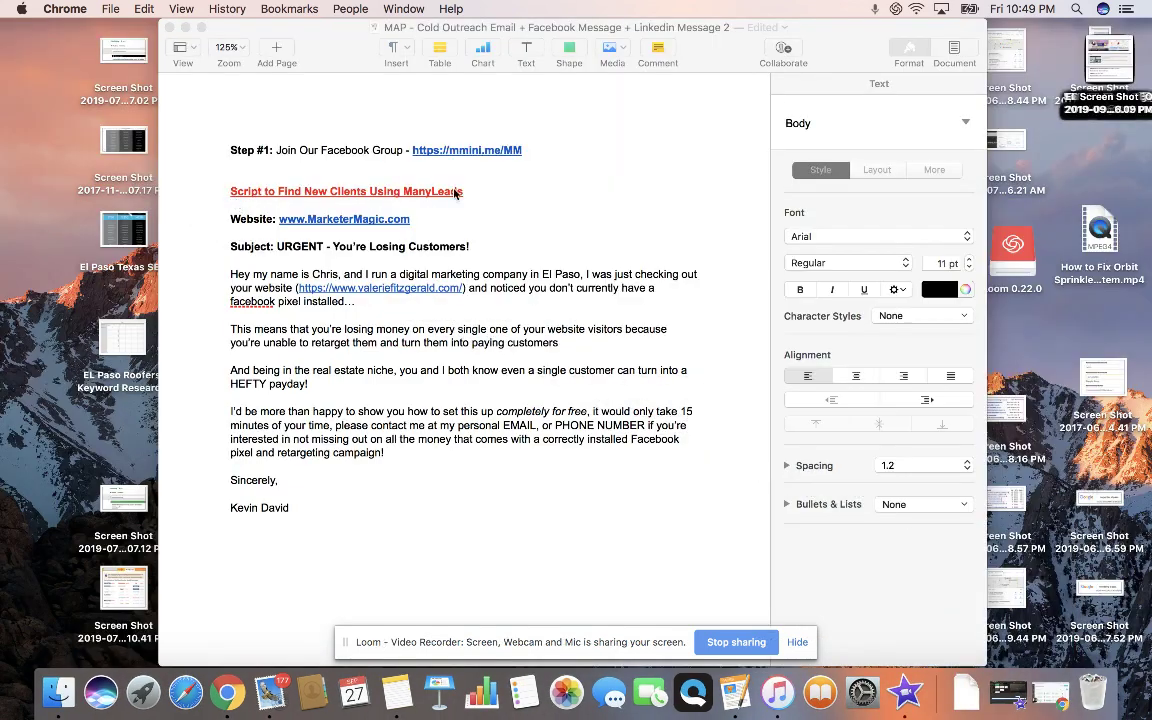
pyautogui.click(466, 289)
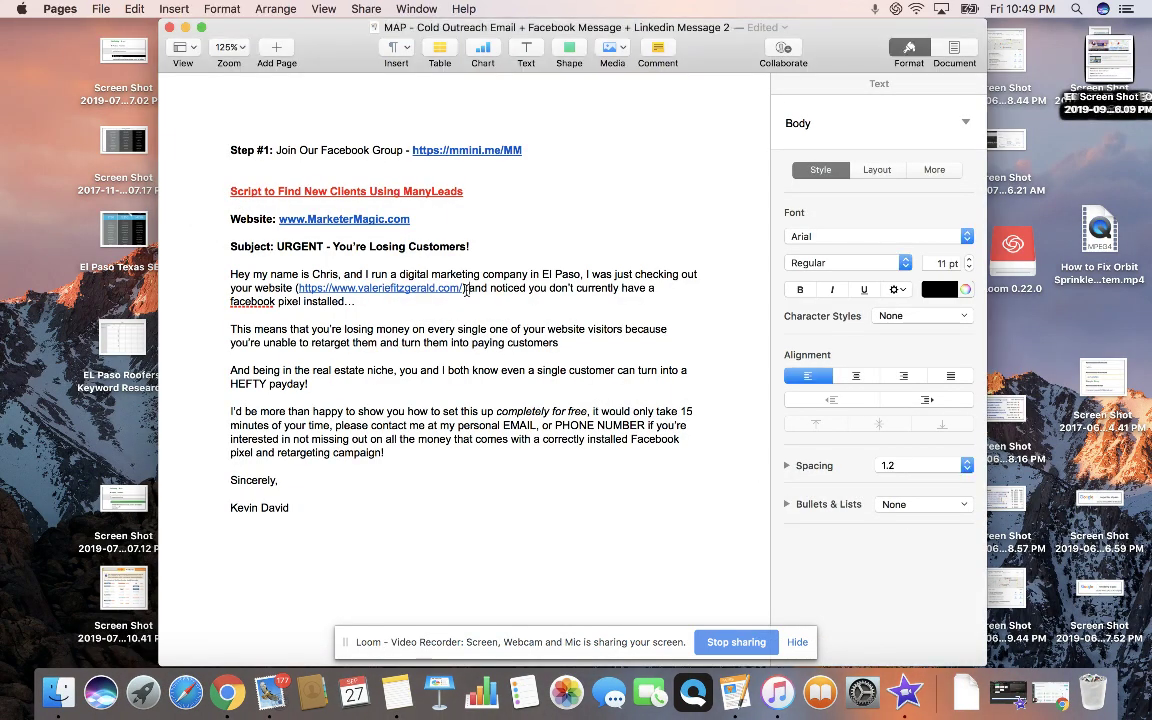
pyautogui.moveTo(464, 289); pyautogui.dragTo(299, 289)
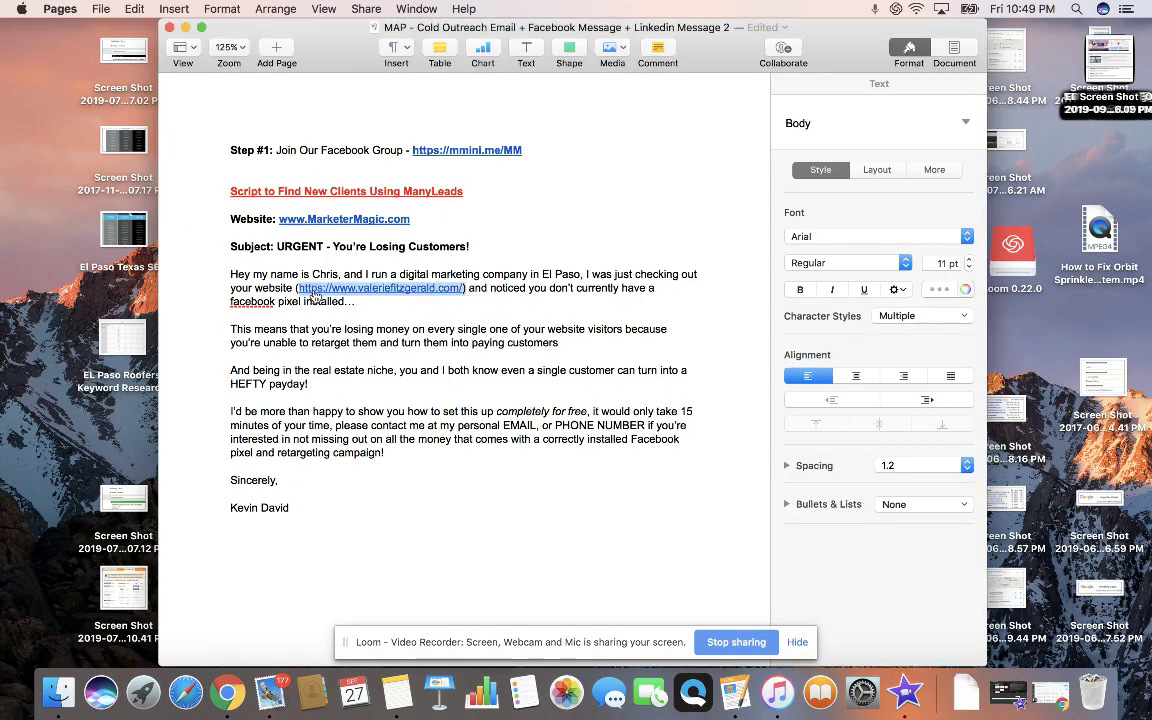
pyautogui.rightClick(313, 293)
pyautogui.click(340, 353)
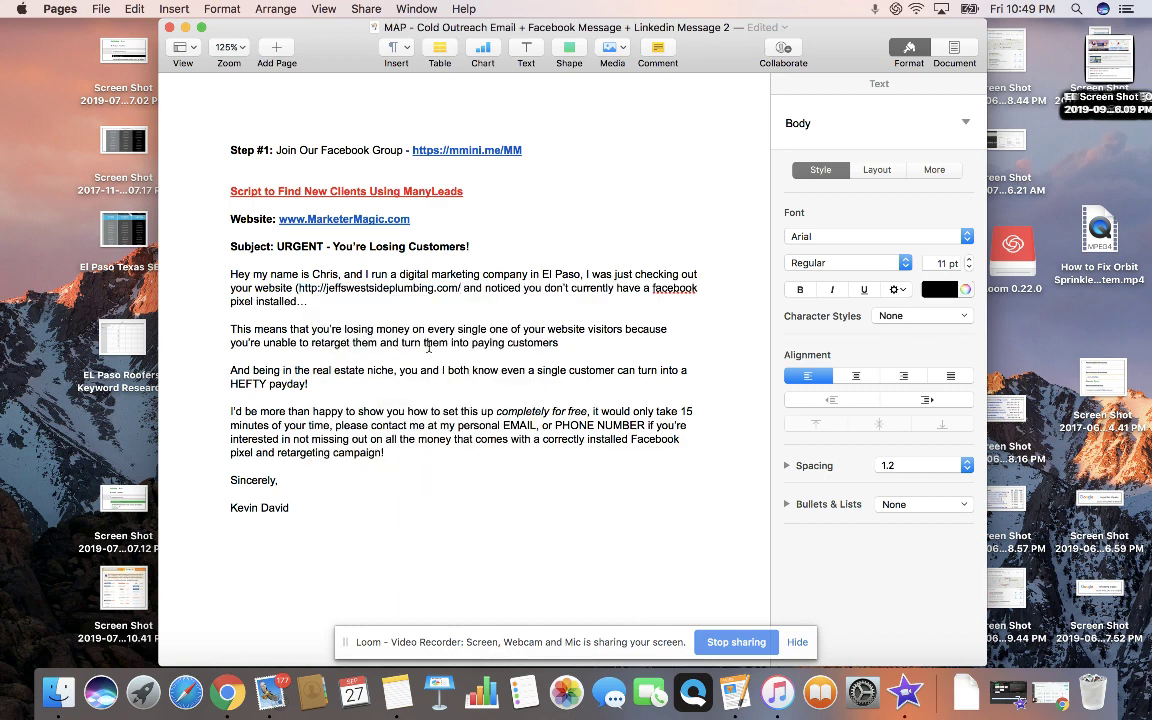
pyautogui.click(299, 288)
pyautogui.press('BackSpace')
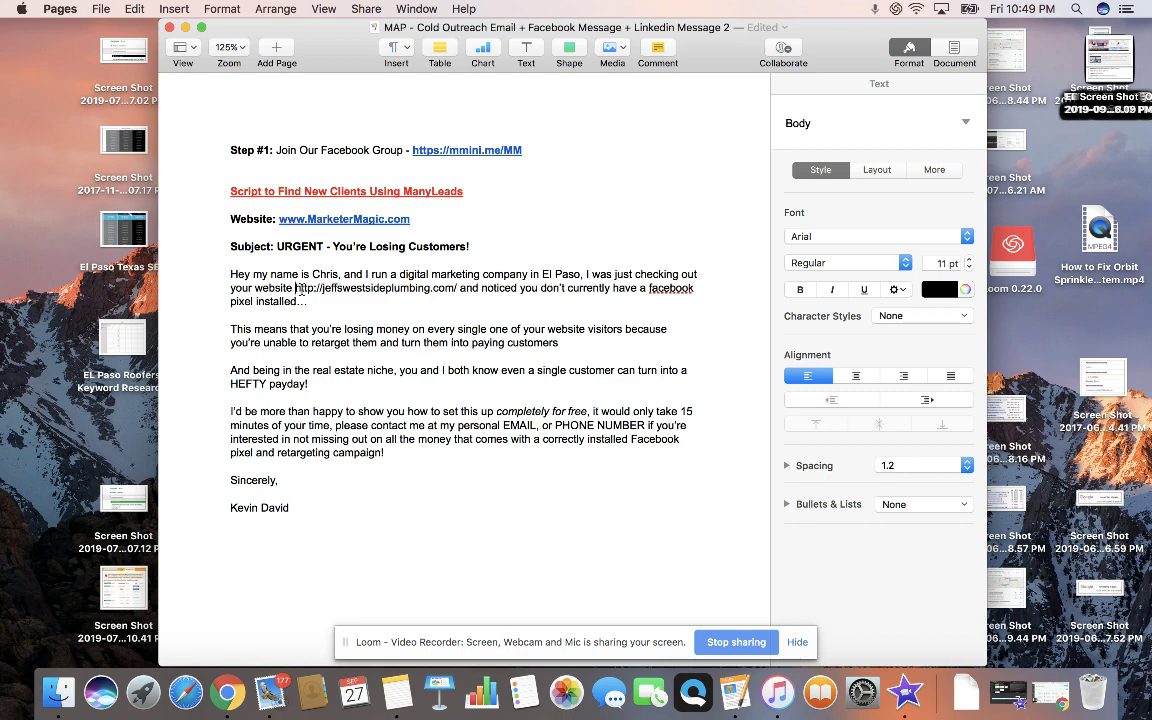
# Step: Capitalize "Facebook" in the pixel sentence and change the niche from "real estate" to "plumber"
pyautogui.click(653, 289)
pyautogui.press('BackSpace')
pyautogui.write('F')
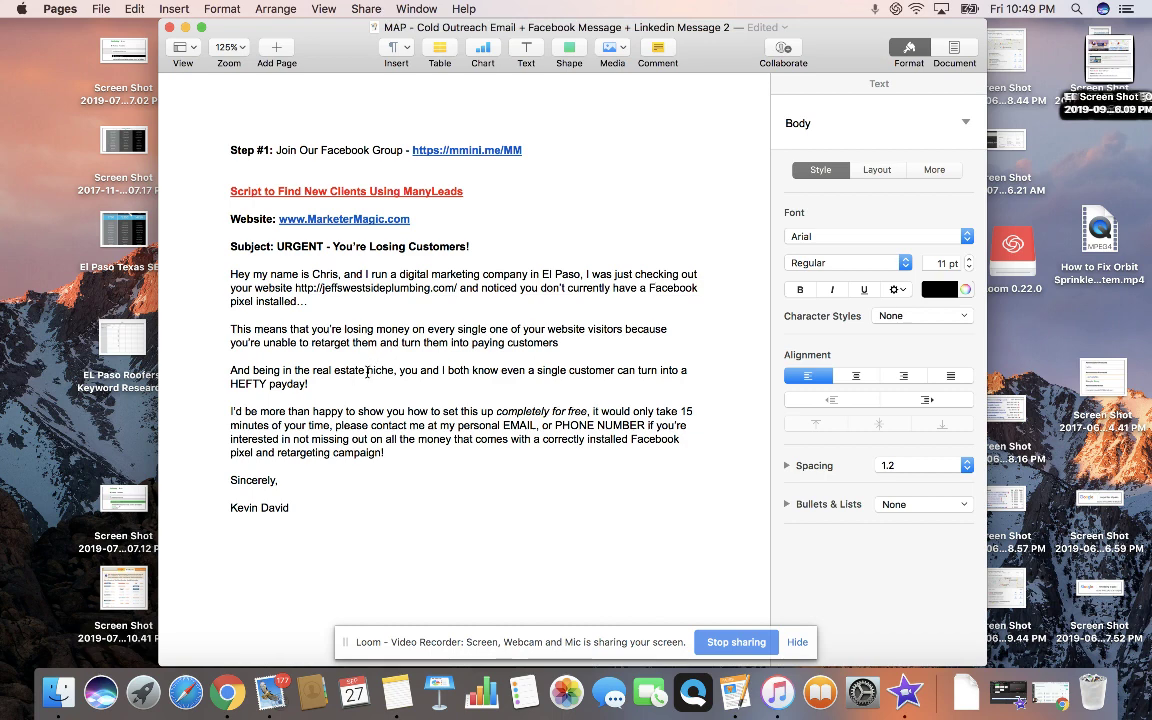
pyautogui.moveTo(367, 372); pyautogui.dragTo(313, 369)
pyautogui.write('plumber')
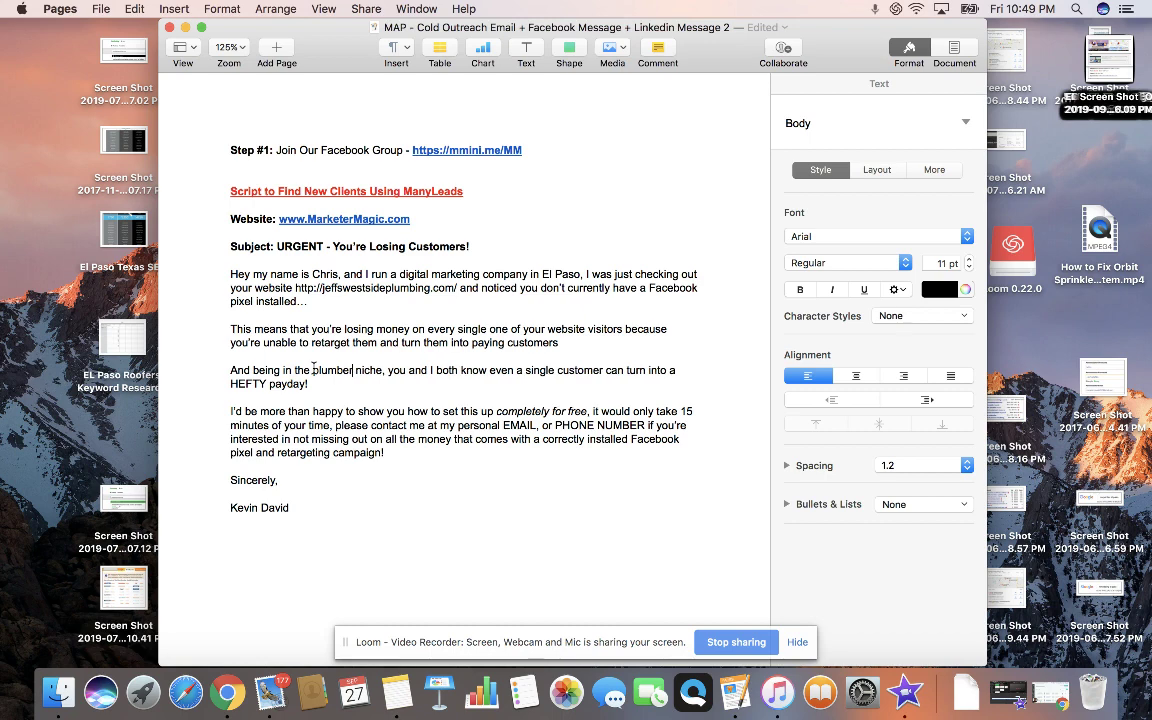
# Step: Change the niche named in the script's third paragraph to "Plumbing"
pyautogui.press('BackSpace')
pyautogui.press('BackSpace')
pyautogui.press('BackSpace')
pyautogui.press('BackSpace')
pyautogui.press('BackSpace')
pyautogui.press('BackSpace')
pyautogui.press('BackSpace')
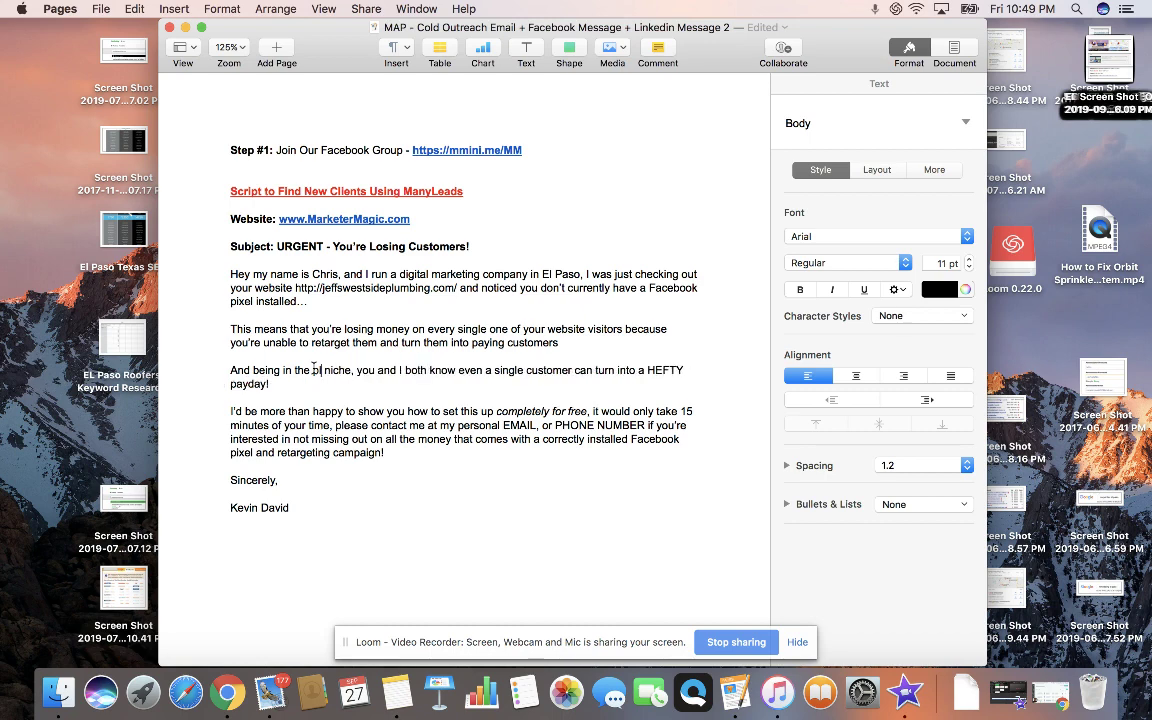
pyautogui.write('Plumber')
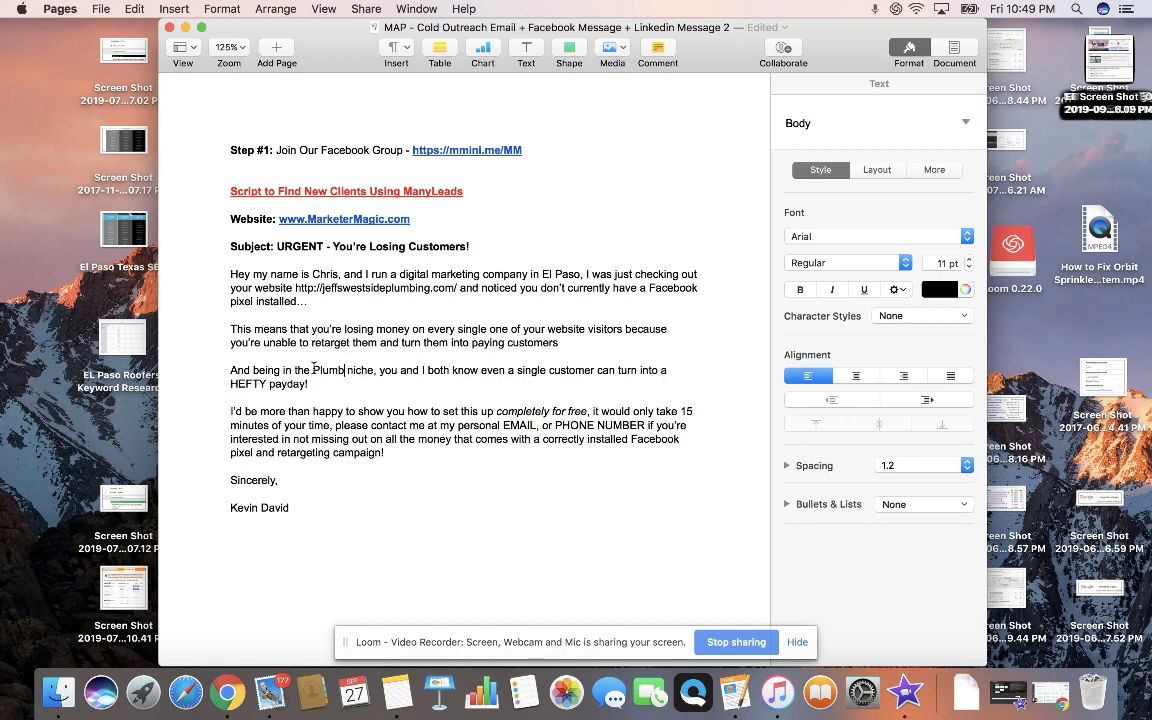
pyautogui.press('BackSpace')
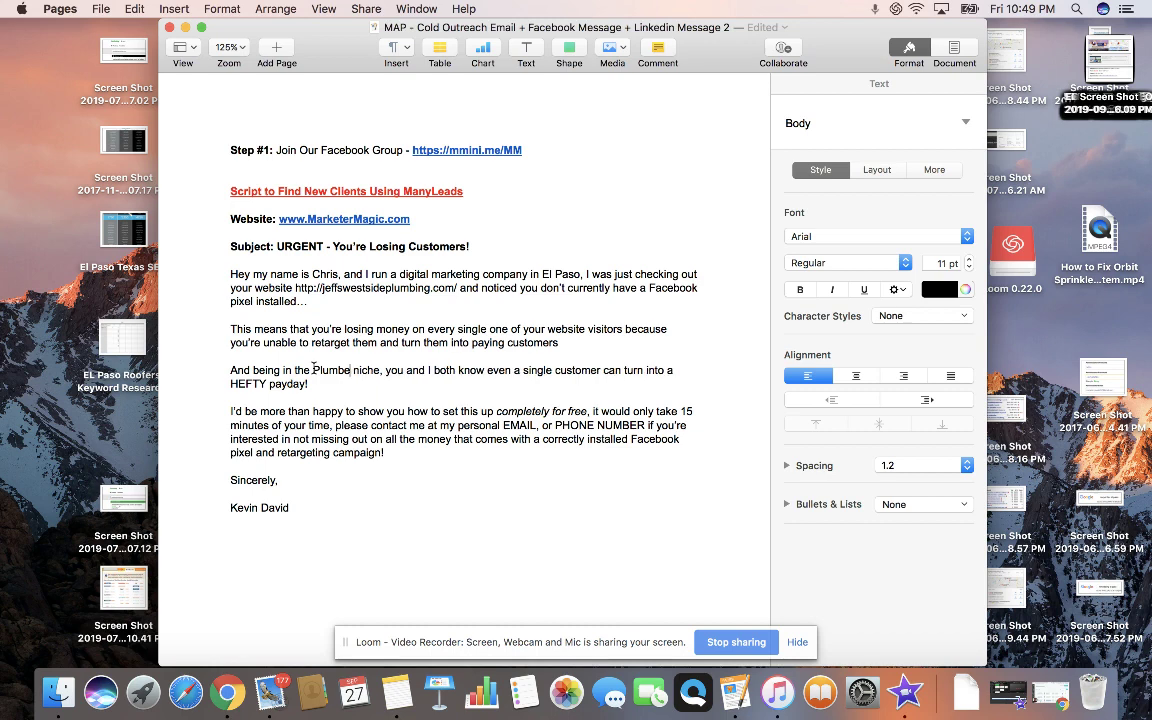
pyautogui.press('BackSpace')
pyautogui.write('ing')
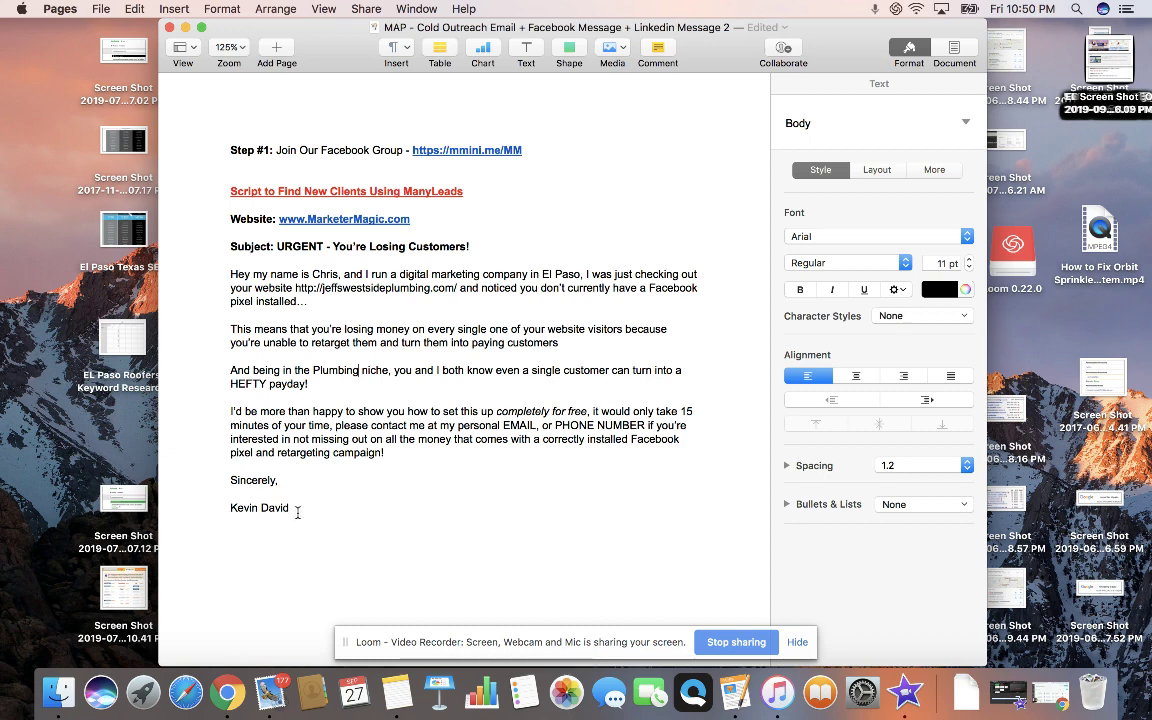
# Step: Replace the sample name under "Sincerely," with the sender's full name, leaving blank space above it
pyautogui.moveTo(289, 509); pyautogui.dragTo(227, 507)
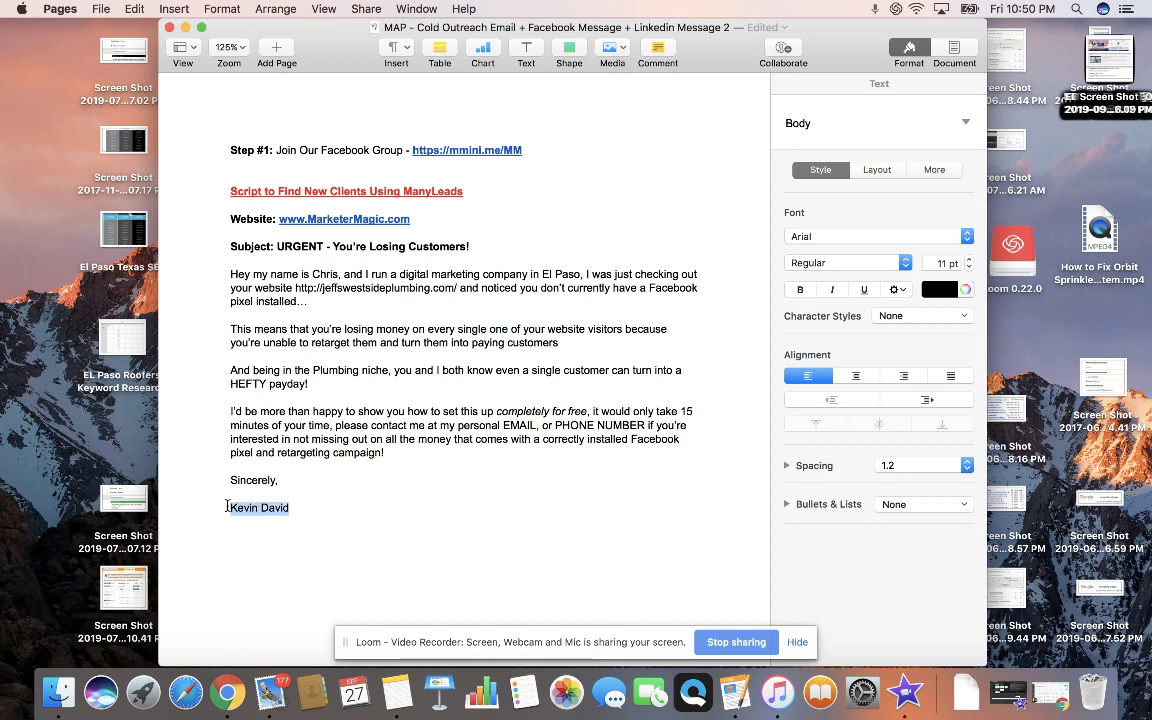
pyautogui.press('BackSpace')
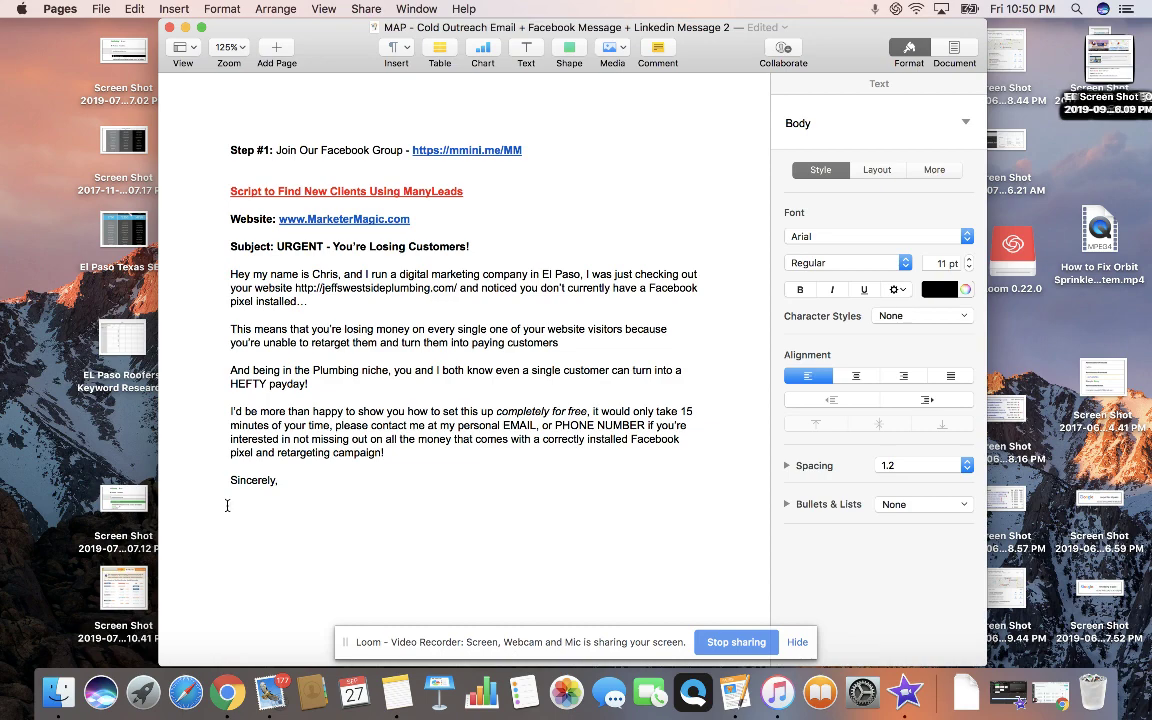
pyautogui.click(228, 692)
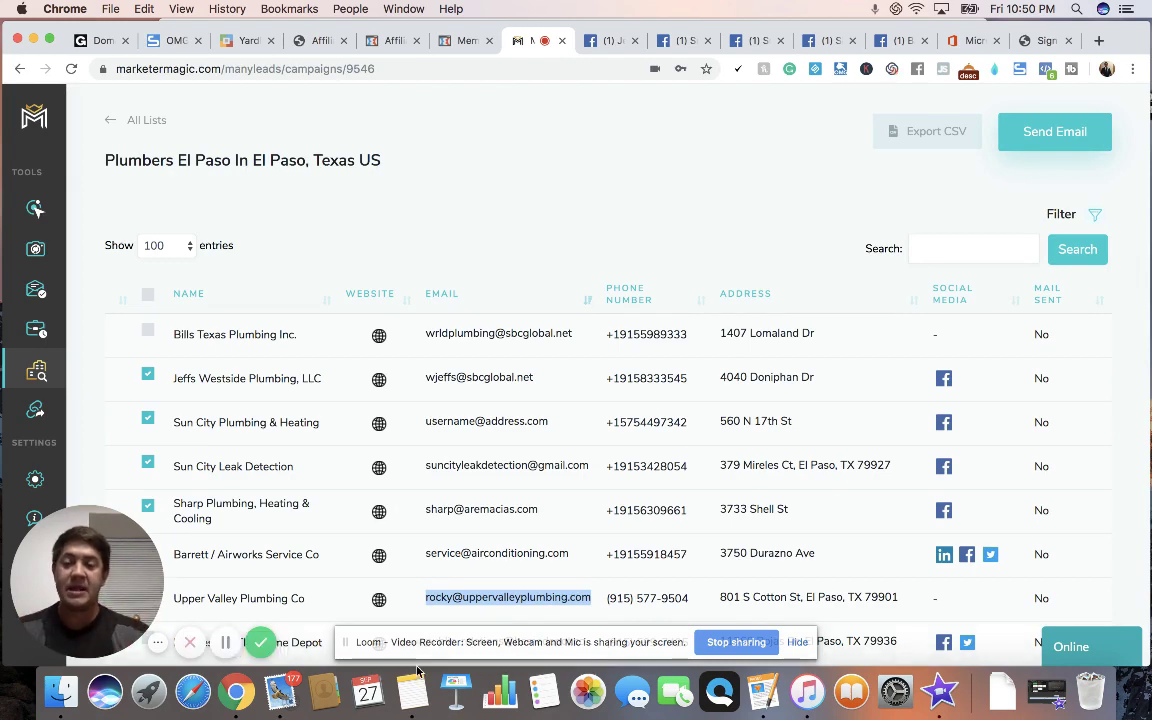
pyautogui.click(33, 40)
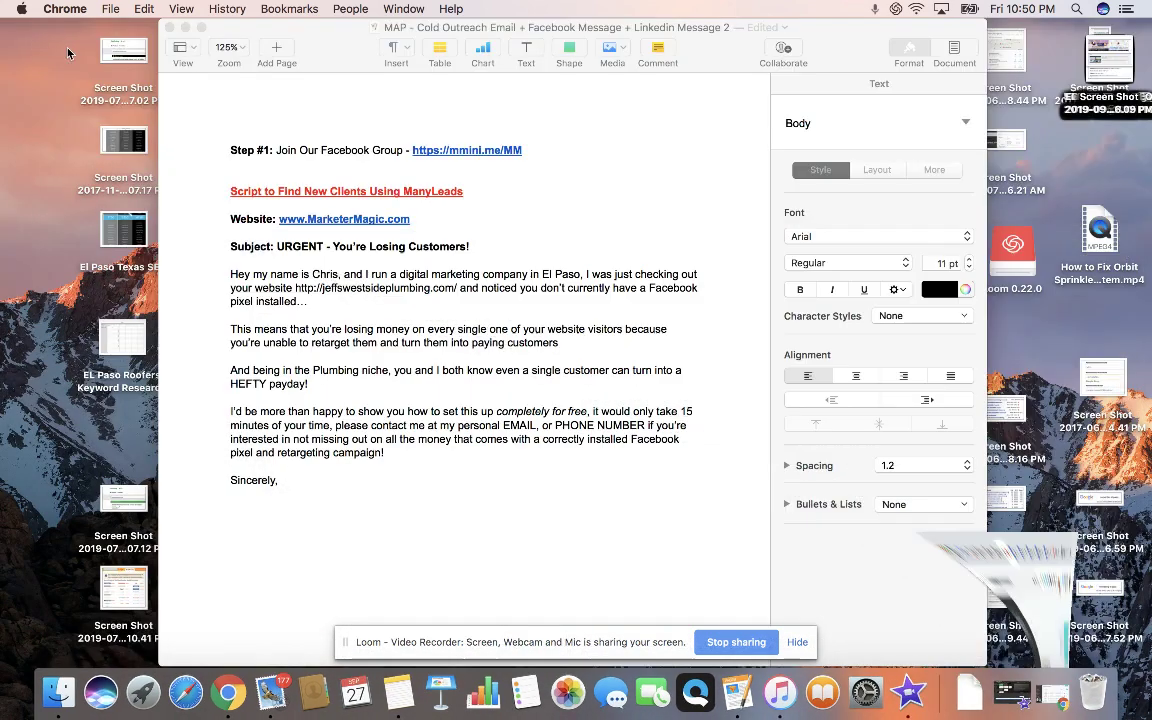
pyautogui.click(284, 481)
pyautogui.press('Return')
pyautogui.press('Return')
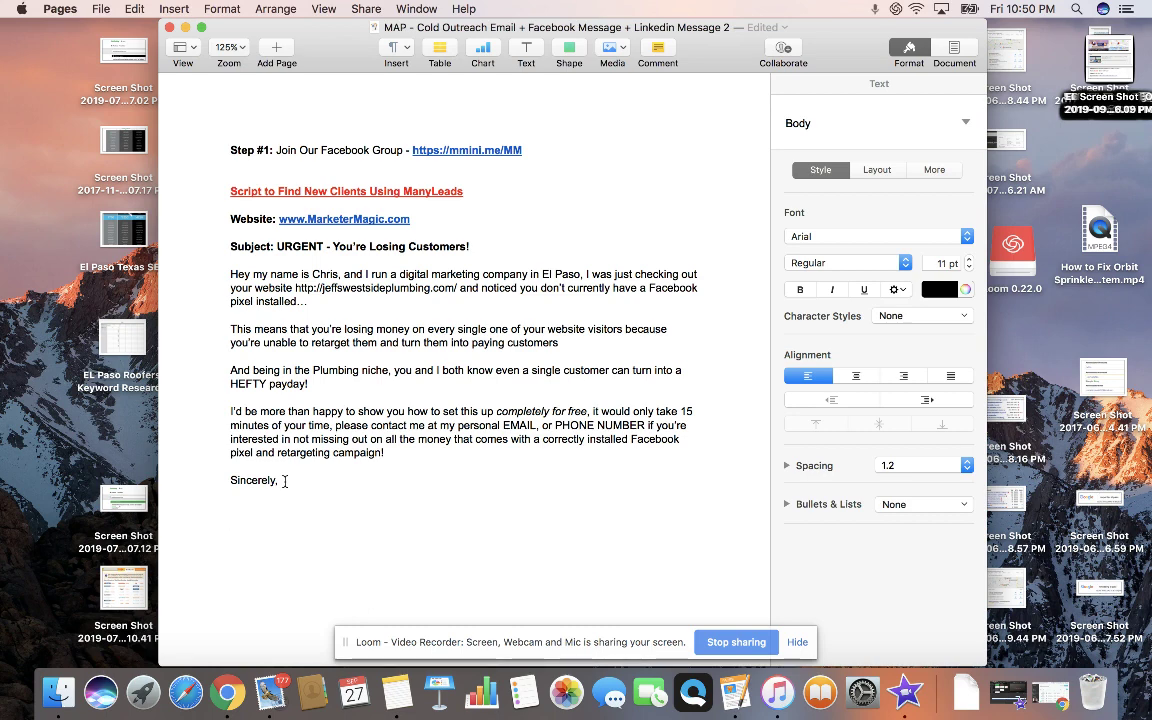
pyautogui.write('Chris Rodrigue')
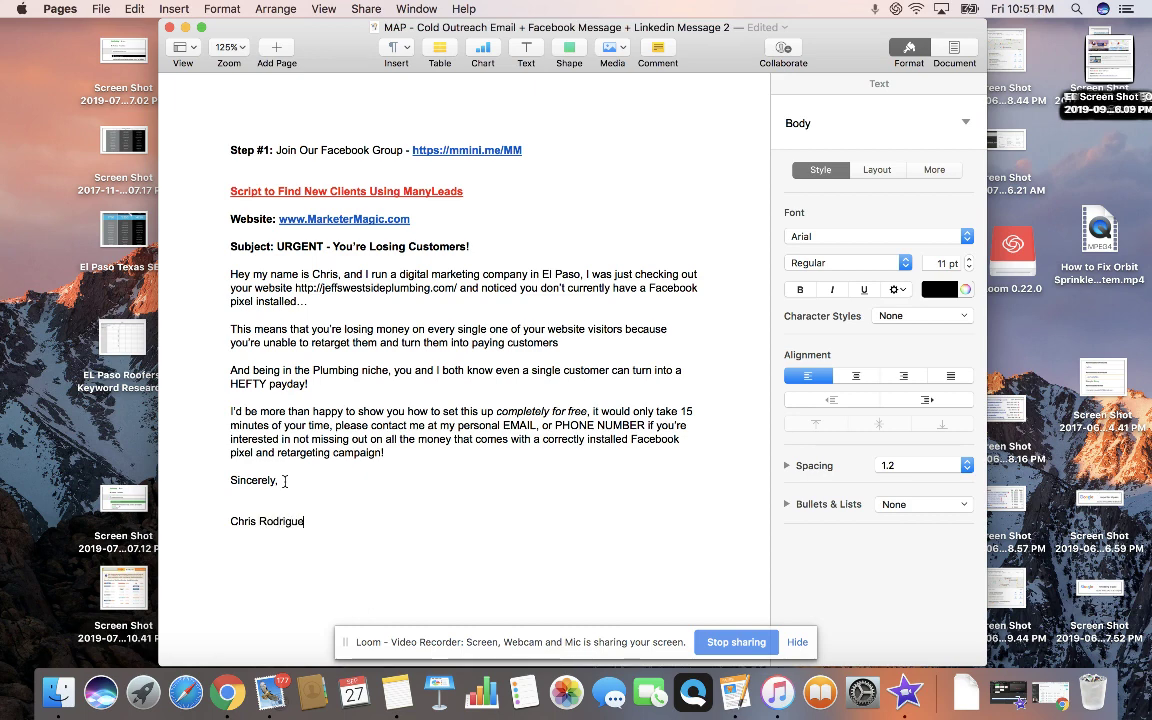
pyautogui.write('z')
# Step: Copy the script's whole message body, from the greeting through the signature
pyautogui.moveTo(231, 271); pyautogui.dragTo(329, 532)
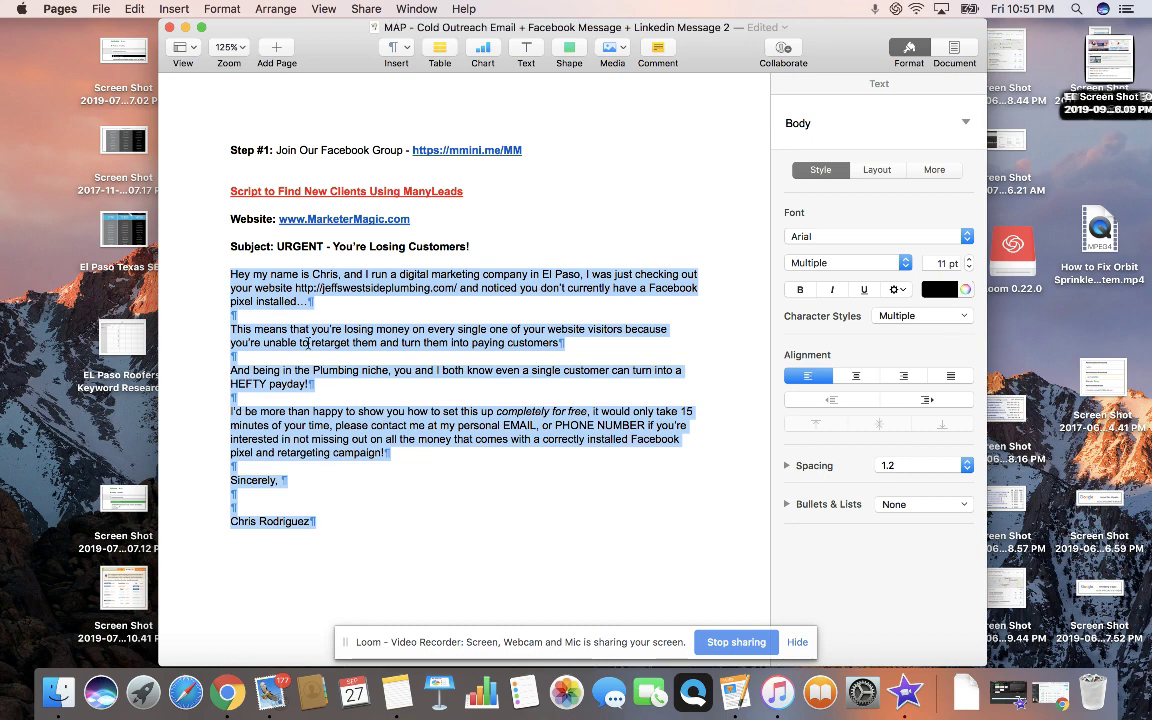
pyautogui.rightClick(281, 290)
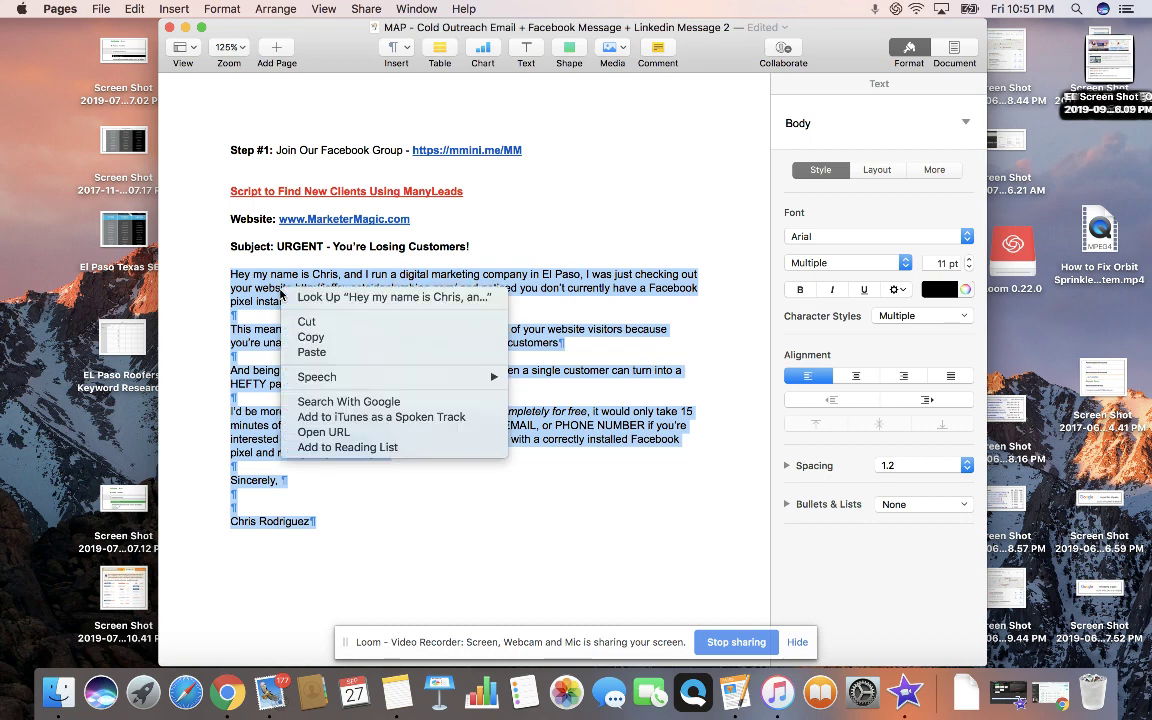
pyautogui.click(309, 337)
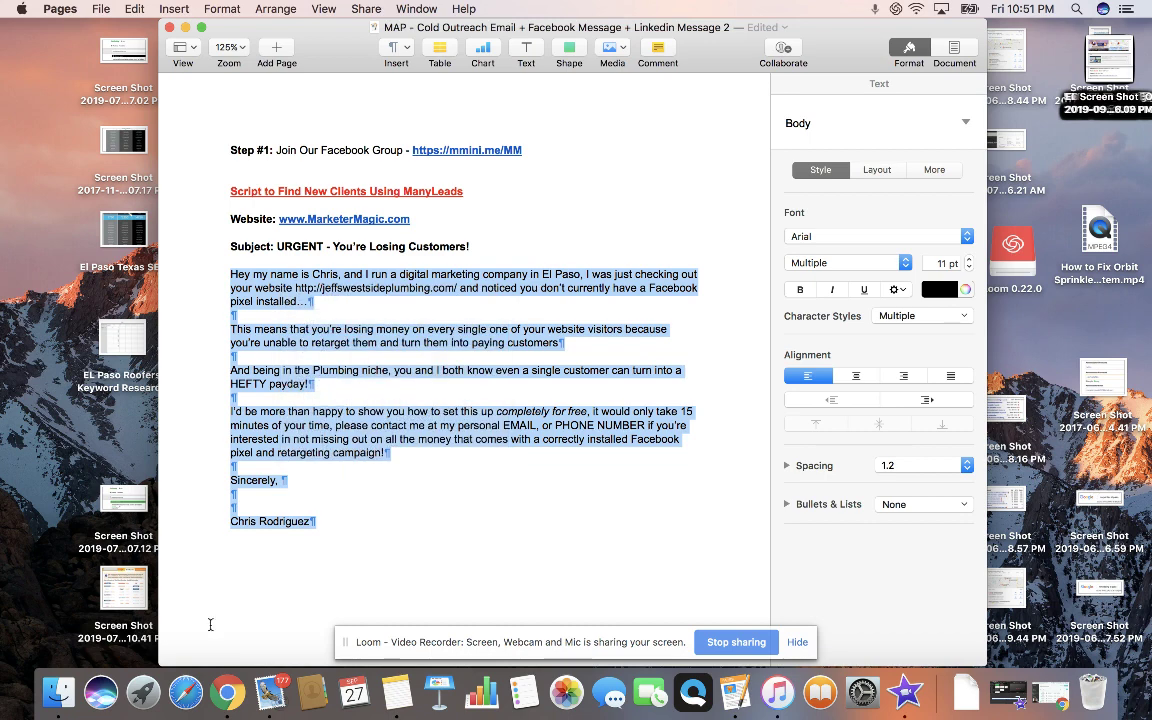
# Step: Switch to Chrome, bring up the Facebook page of Jeff's Westside Plumbing, and paste the script into its chat message
pyautogui.click(227, 692)
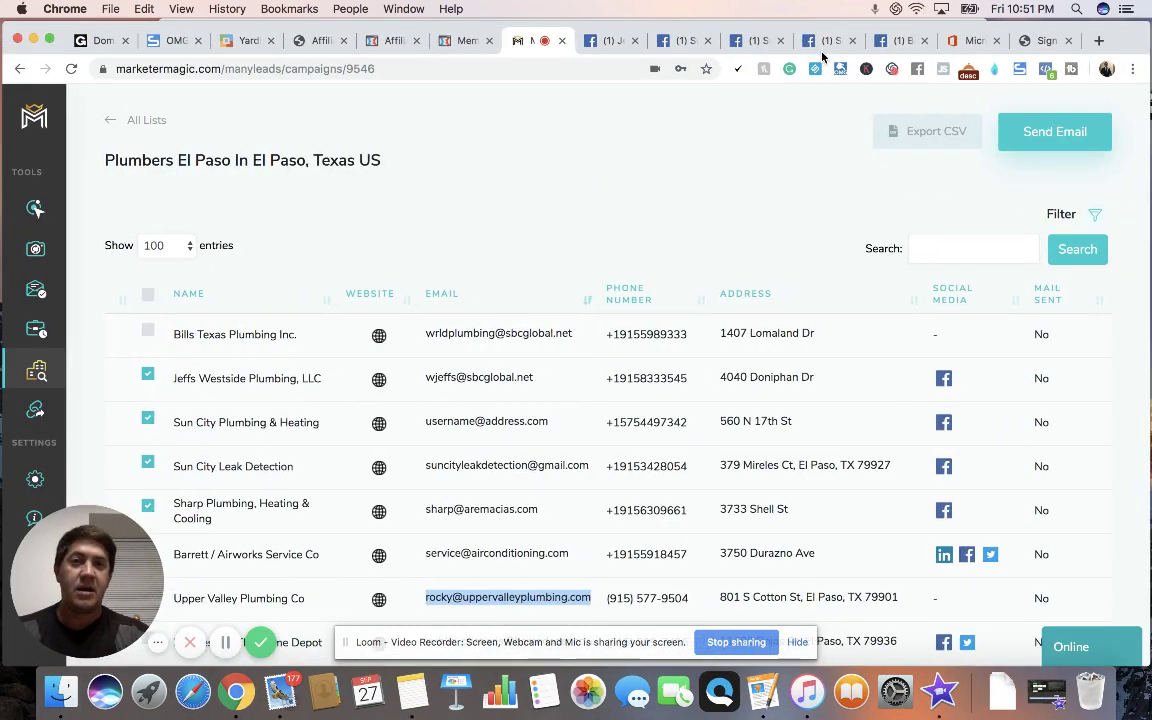
pyautogui.click(595, 46)
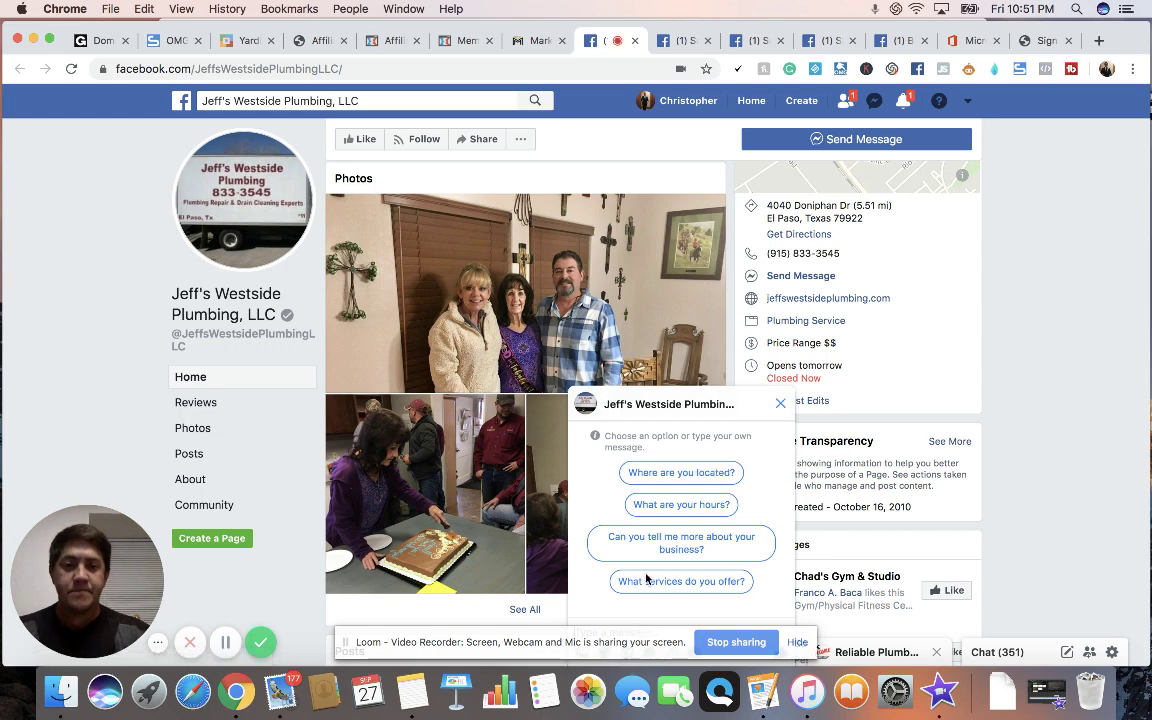
pyautogui.click(796, 645)
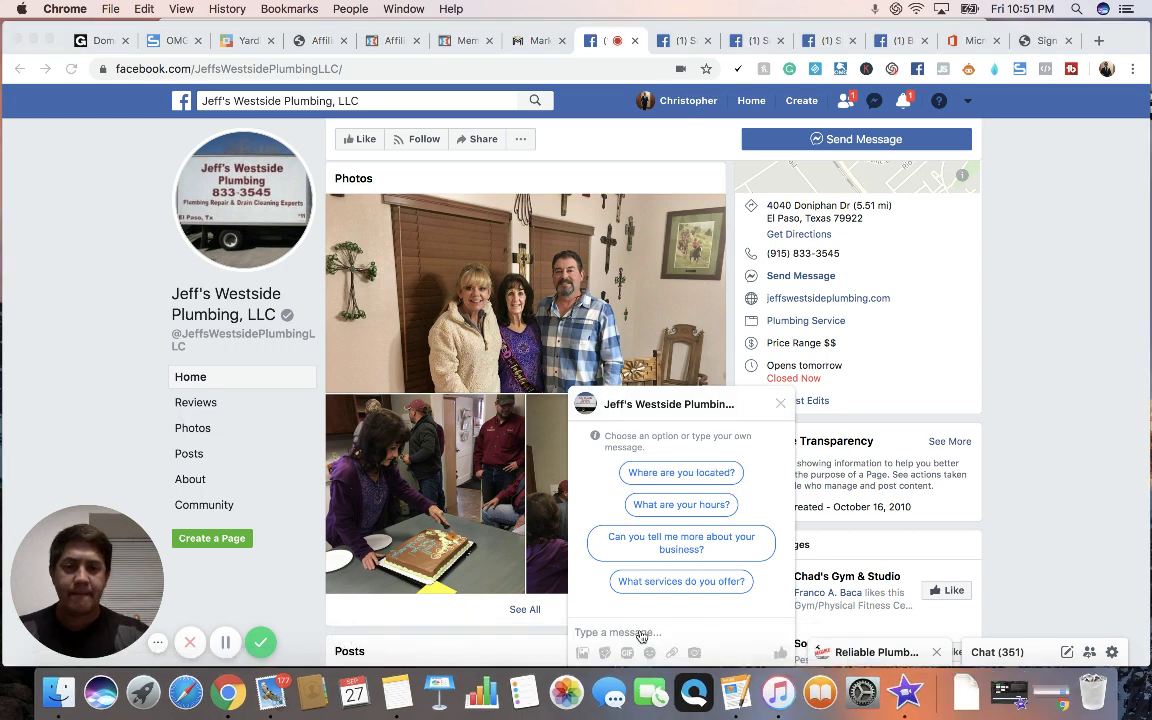
pyautogui.rightClick(640, 632)
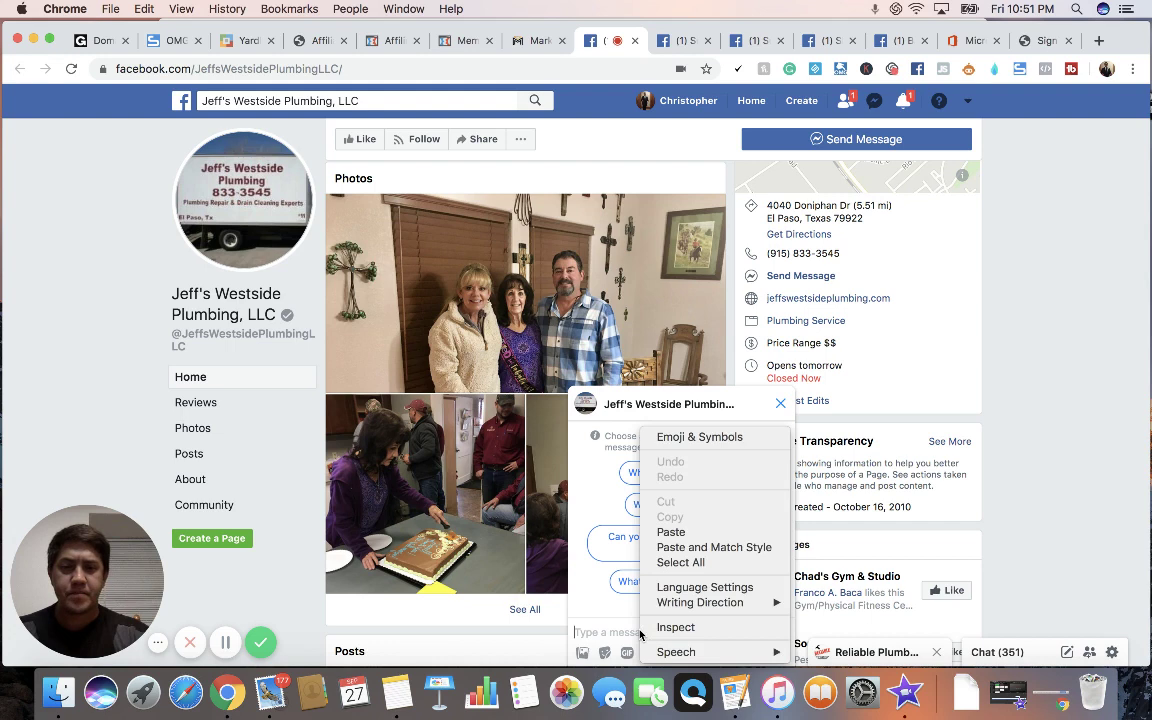
pyautogui.click(660, 535)
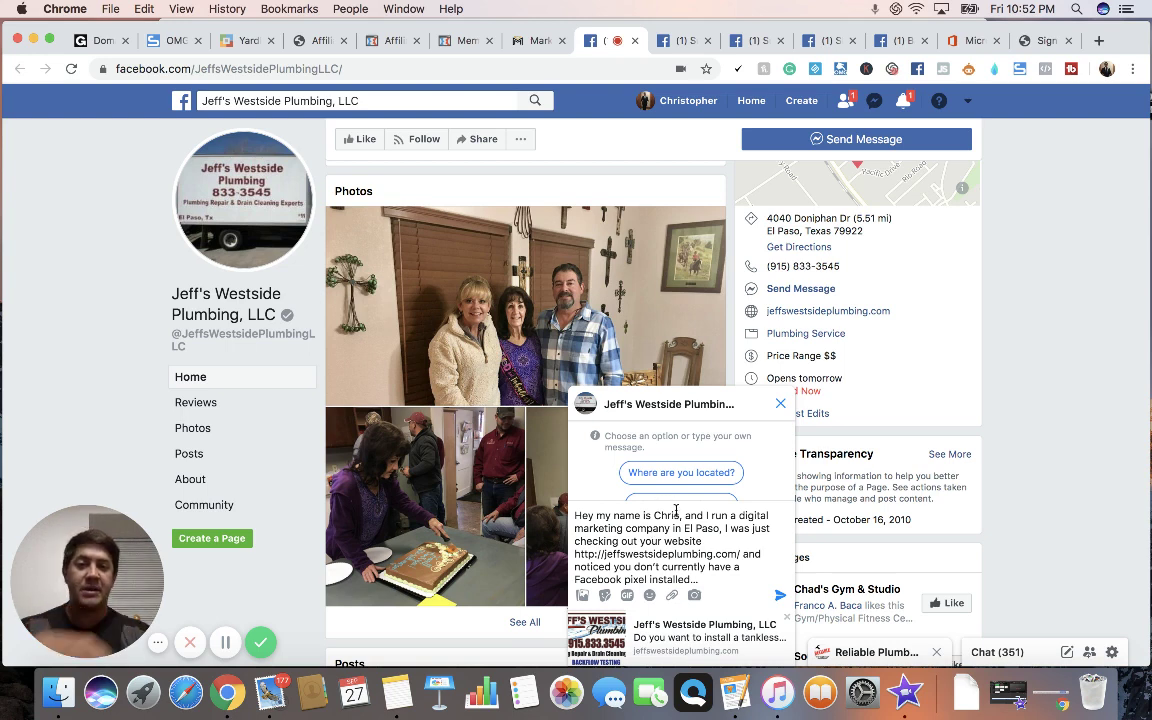
# Step: Add the sender's last name after the first name in the chat message's opening sentence
pyautogui.click(679, 517)
pyautogui.write('Rodrig')
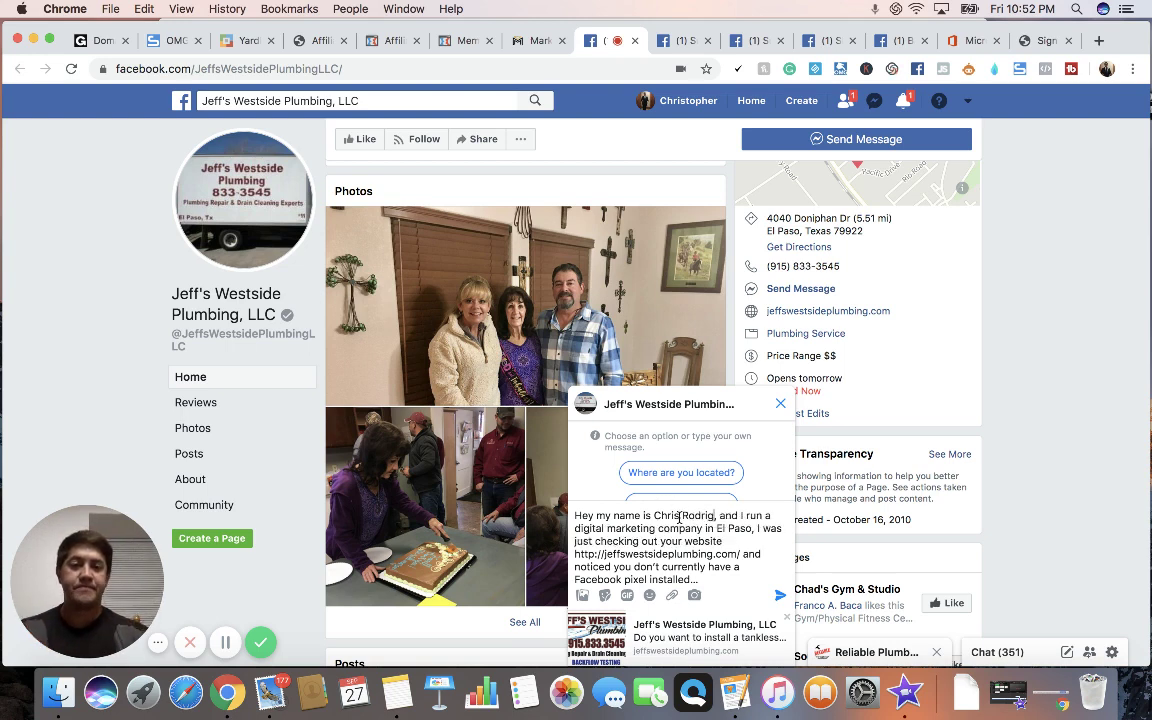
pyautogui.write('uez')
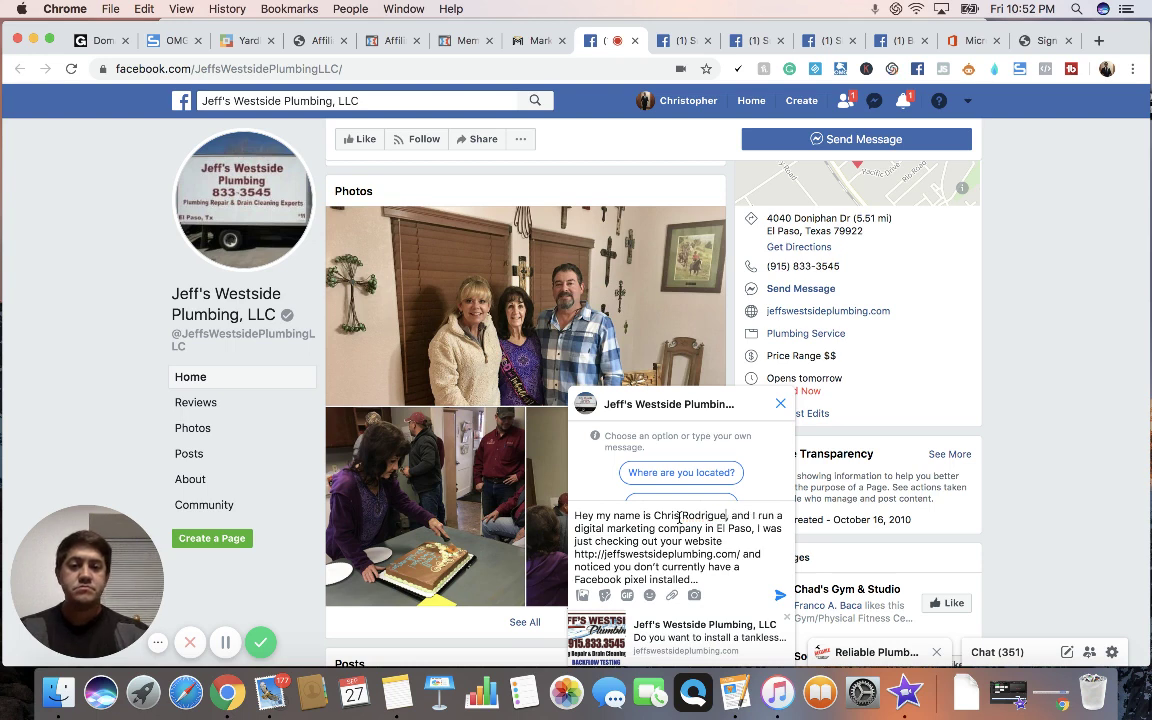
pyautogui.press('BackSpace')
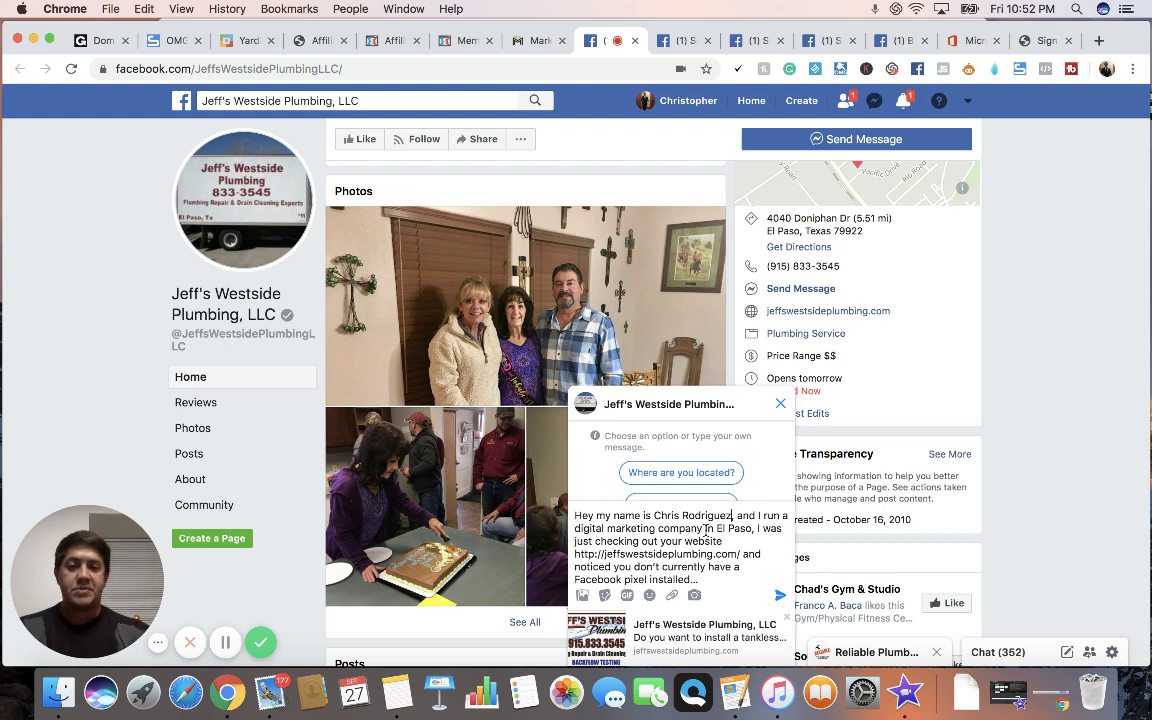
# Step: Review the rest of the pasted message down to the signature and send it to Jeff's Westside Plumbing
pyautogui.scroll(-3, 706, 530)
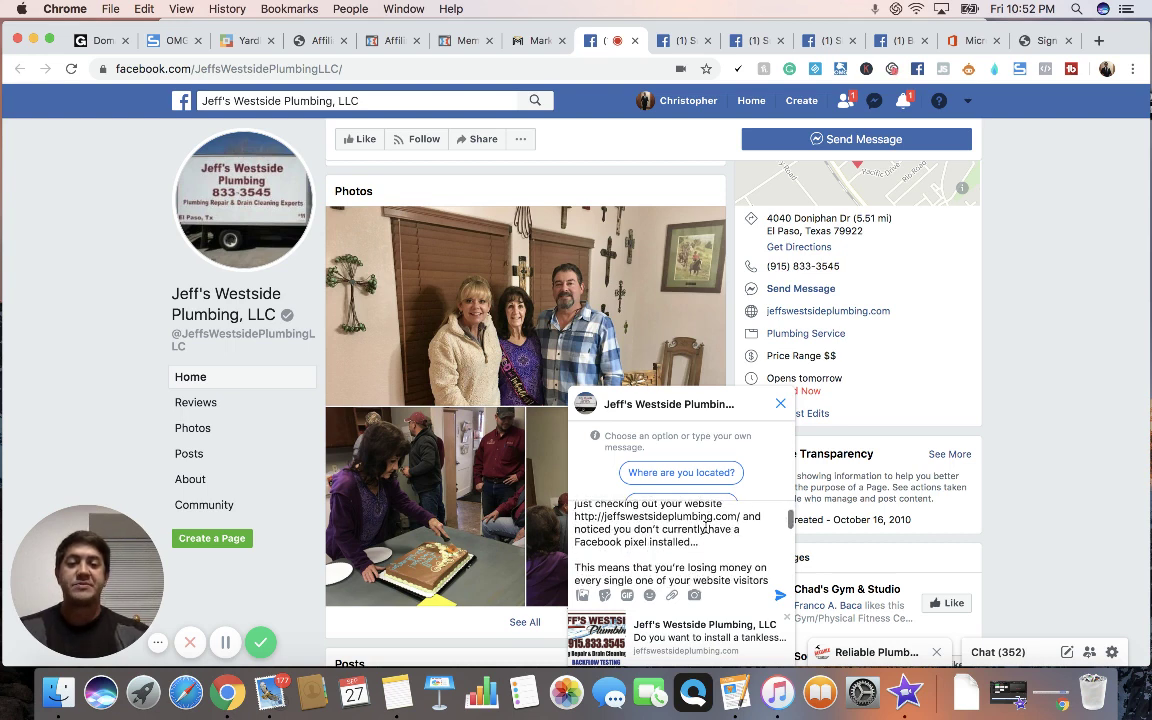
pyautogui.scroll(-4, 706, 528)
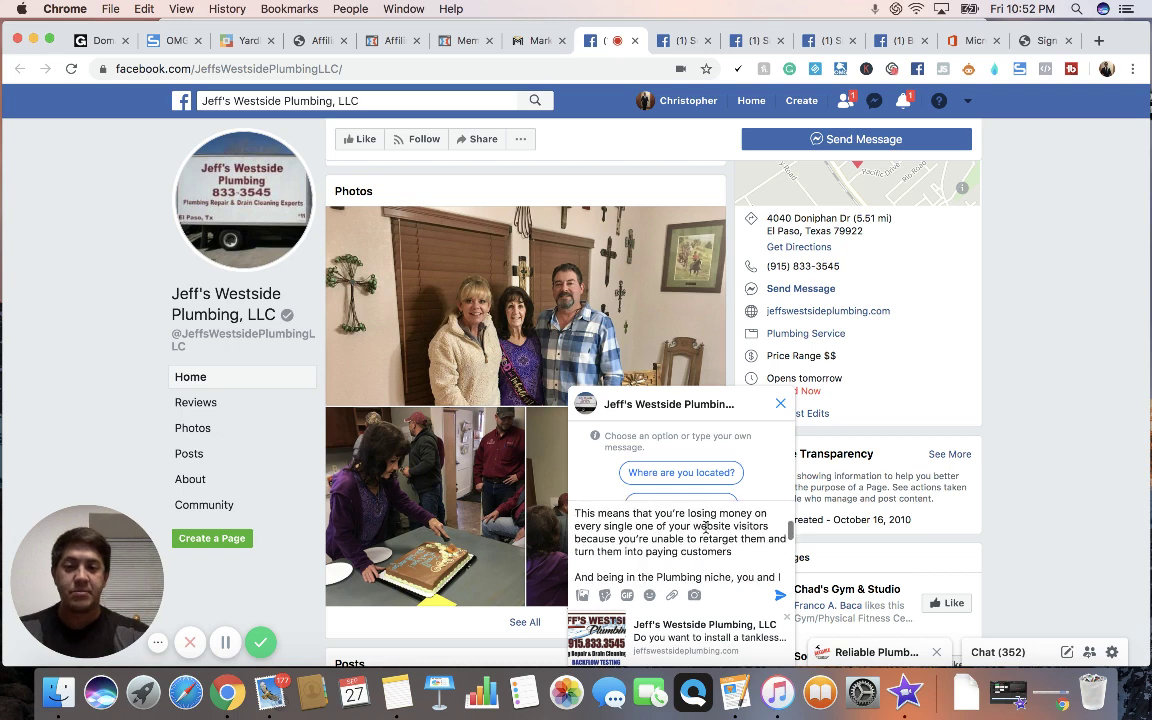
pyautogui.scroll(-3, 706, 528)
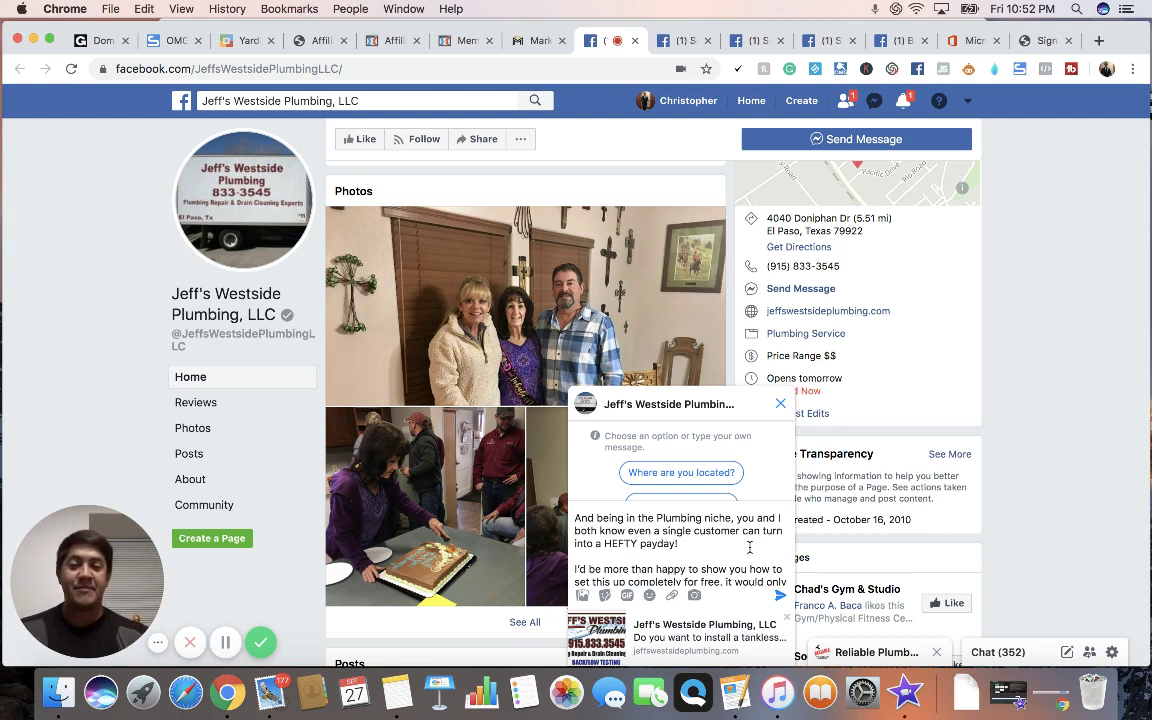
pyautogui.scroll(-3, 750, 548)
pyautogui.scroll(2, 750, 548)
pyautogui.scroll(-4, 750, 545)
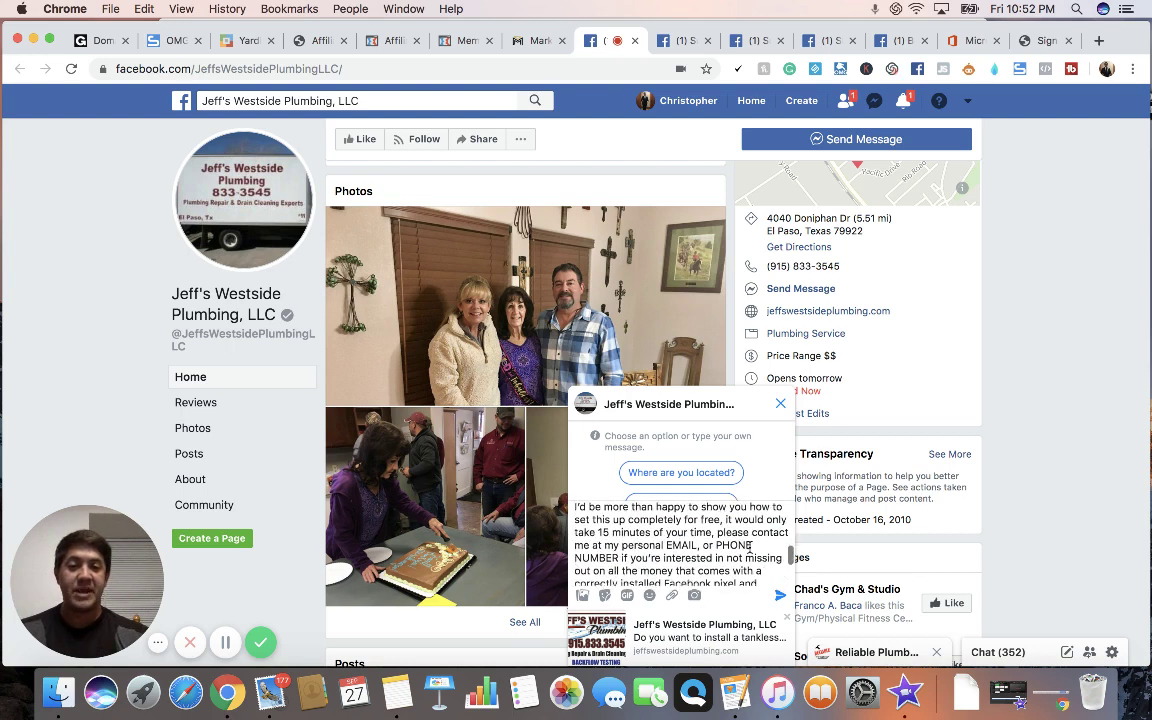
pyautogui.scroll(-2, 750, 547)
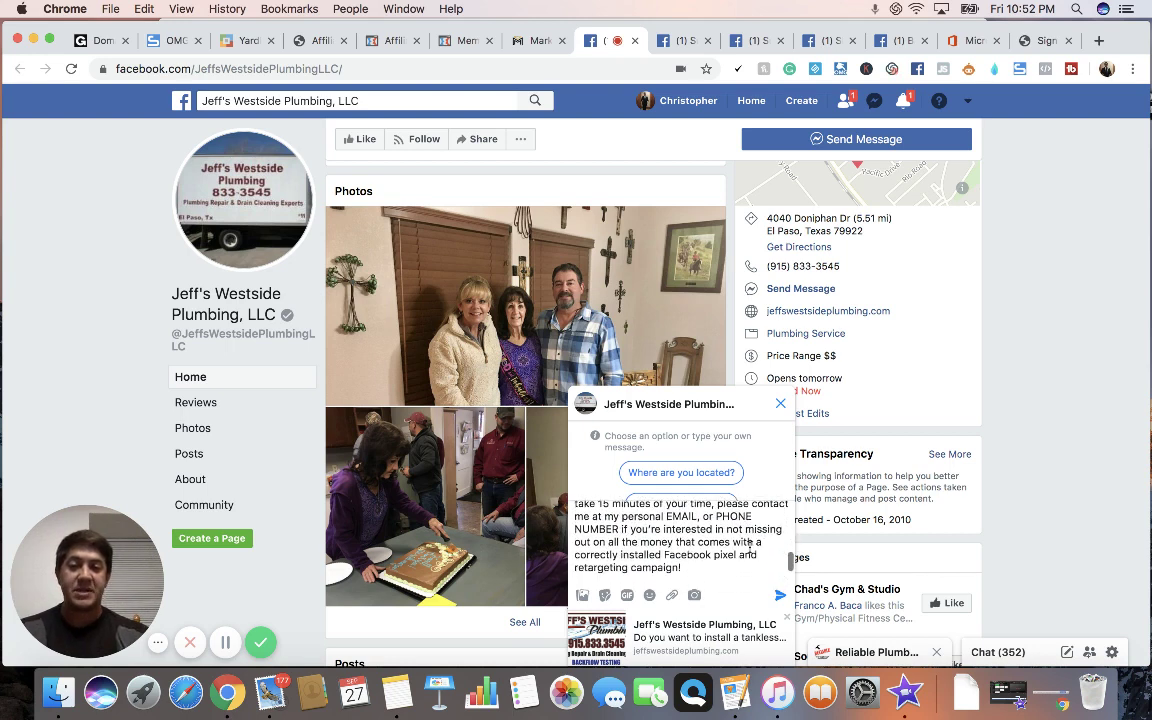
pyautogui.scroll(-1, 750, 548)
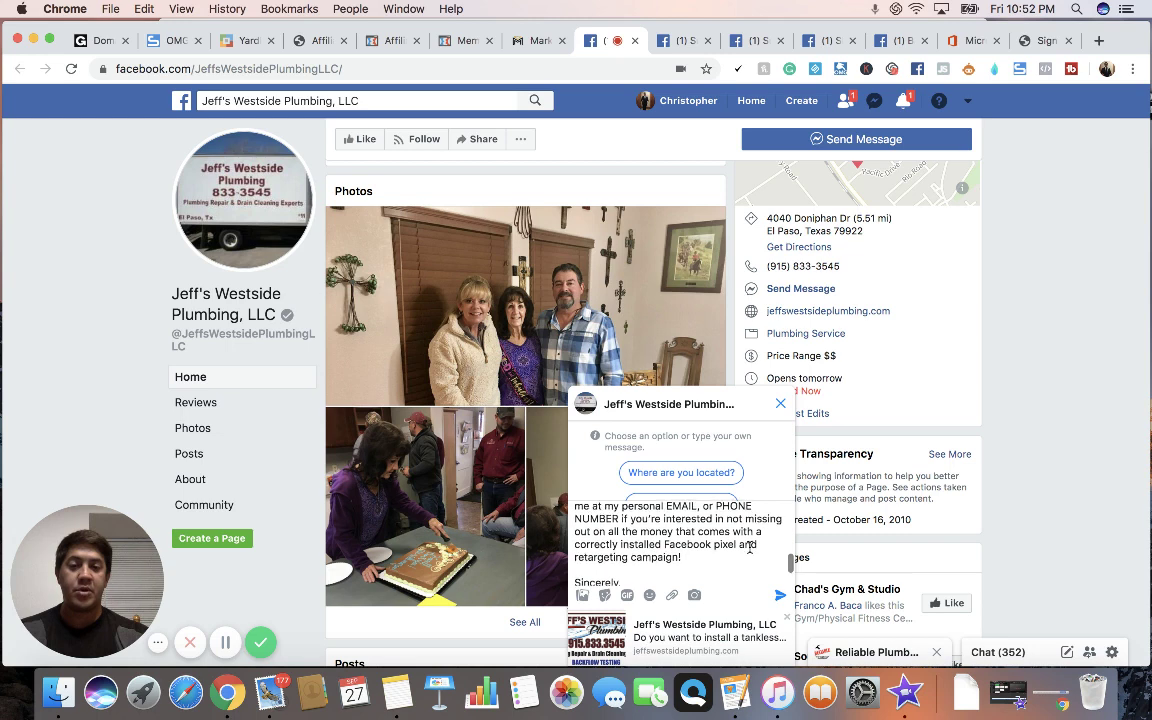
pyautogui.scroll(-2, 750, 548)
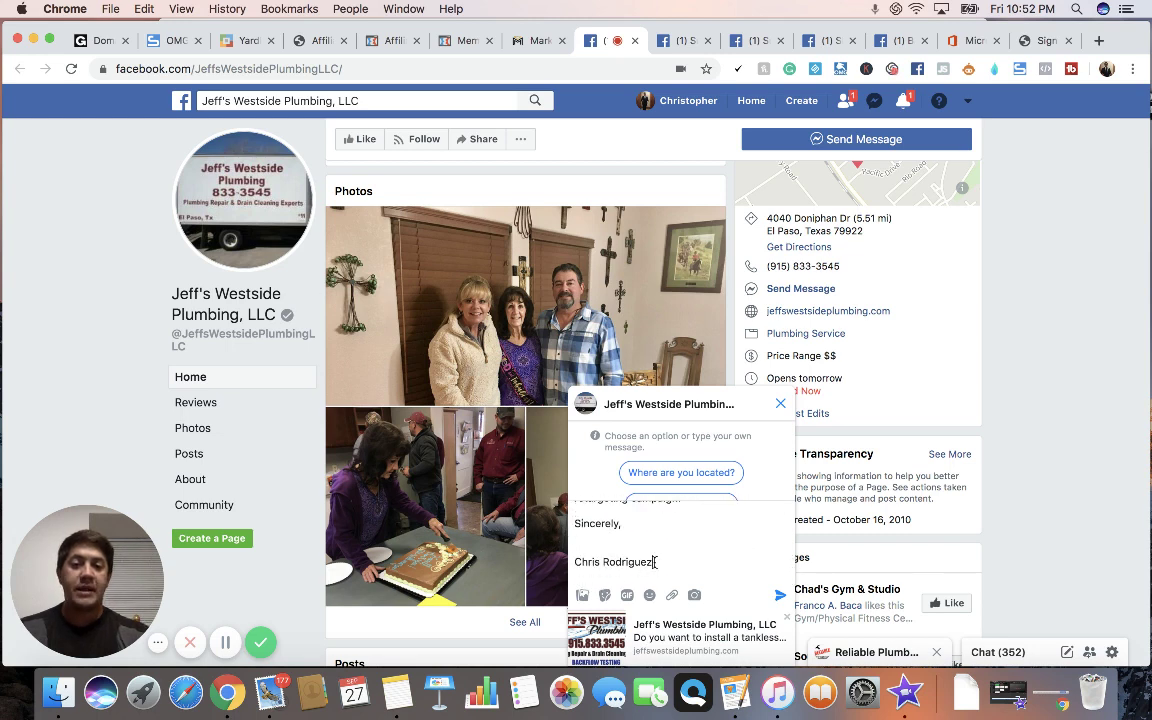
pyautogui.press('Return')
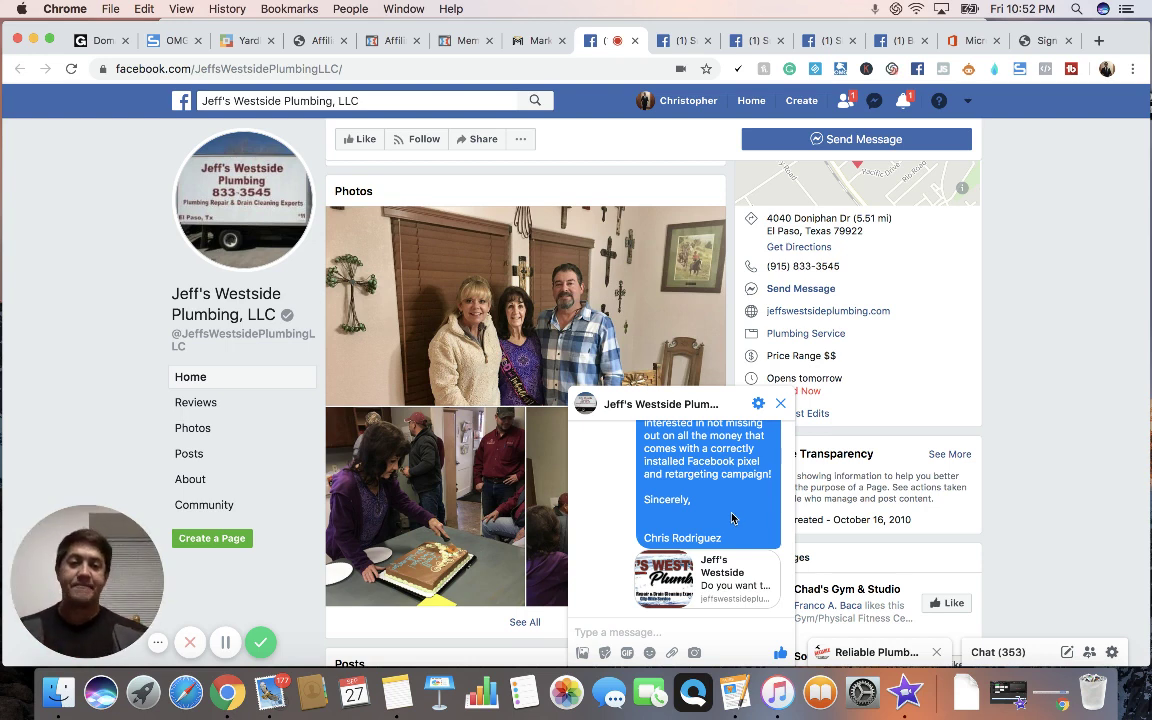
# Step: Look over the sent message from start to signature and close the Jeff's Westside Plumbing chat
pyautogui.scroll(8, 738, 525)
pyautogui.scroll(10, 731, 517)
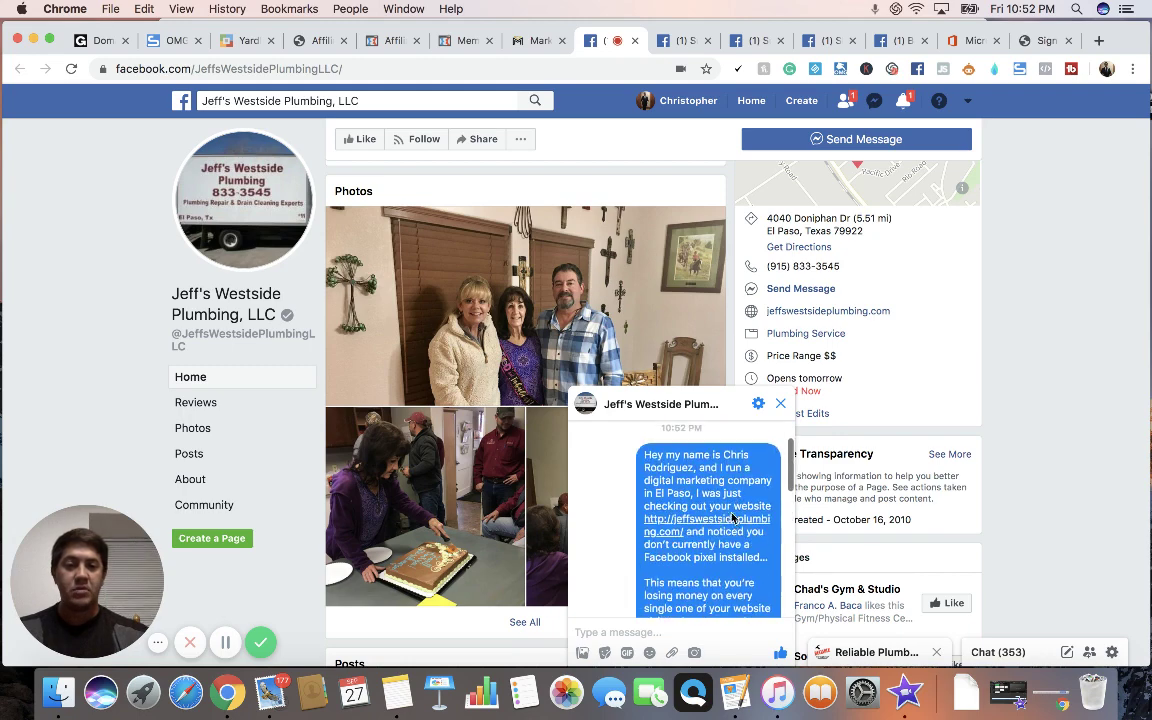
pyautogui.scroll(-20, 731, 517)
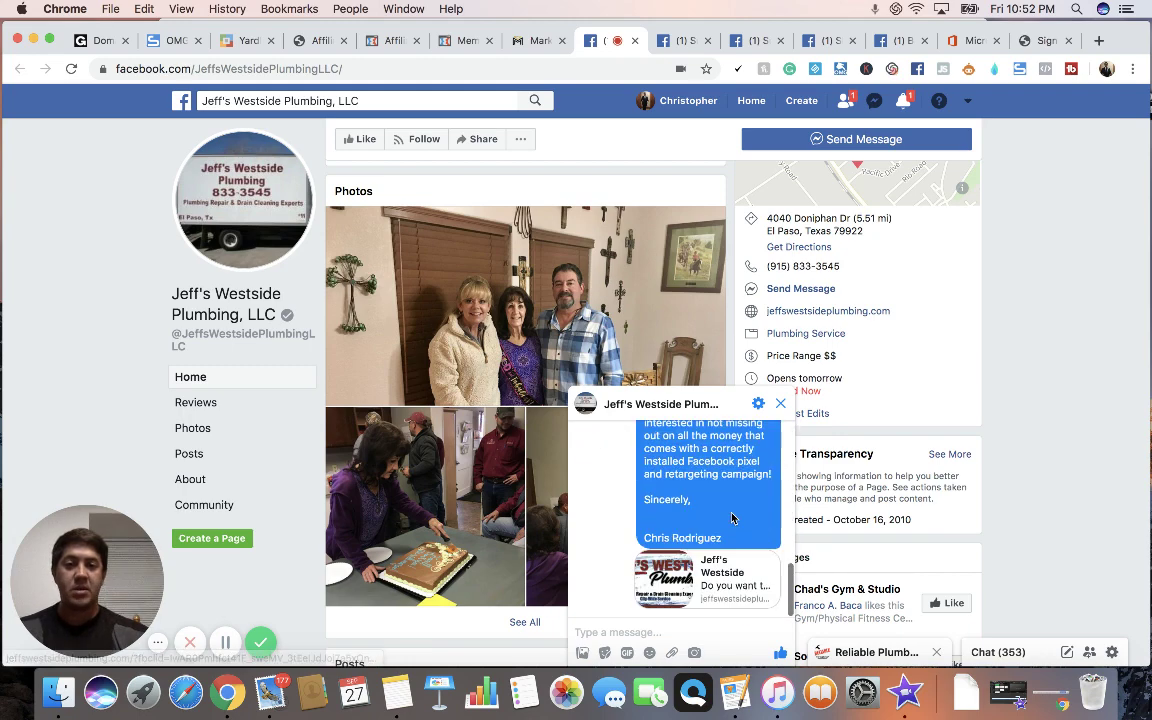
pyautogui.click(780, 403)
# Step: Close the Facebook page of Jeff's Westside Plumbing and bring up the one for Sun City Plumbing & Heating Inc
pyautogui.click(546, 40)
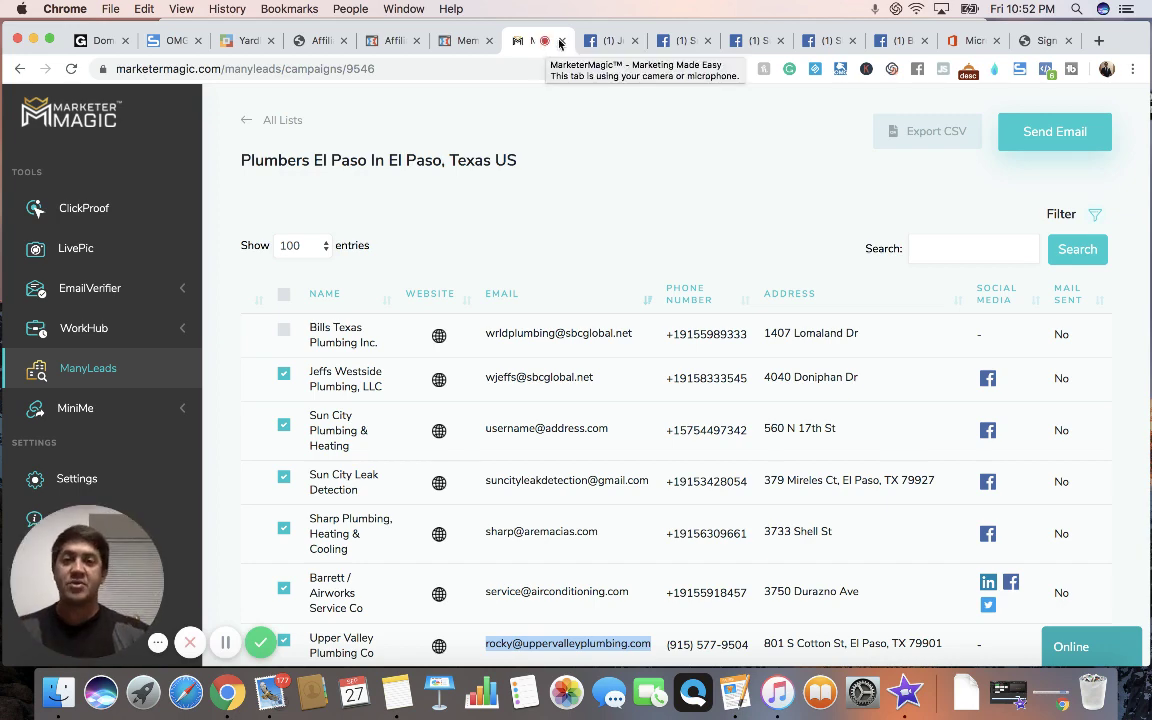
pyautogui.click(605, 41)
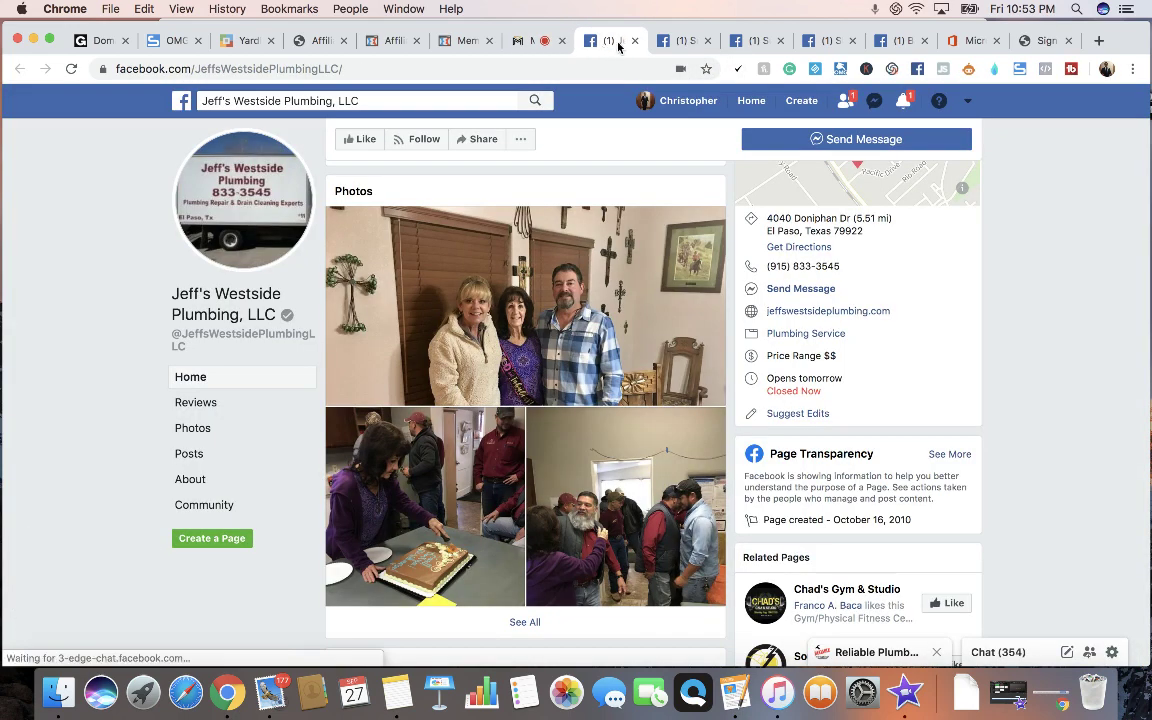
pyautogui.click(634, 41)
pyautogui.click(634, 41)
pyautogui.click(530, 41)
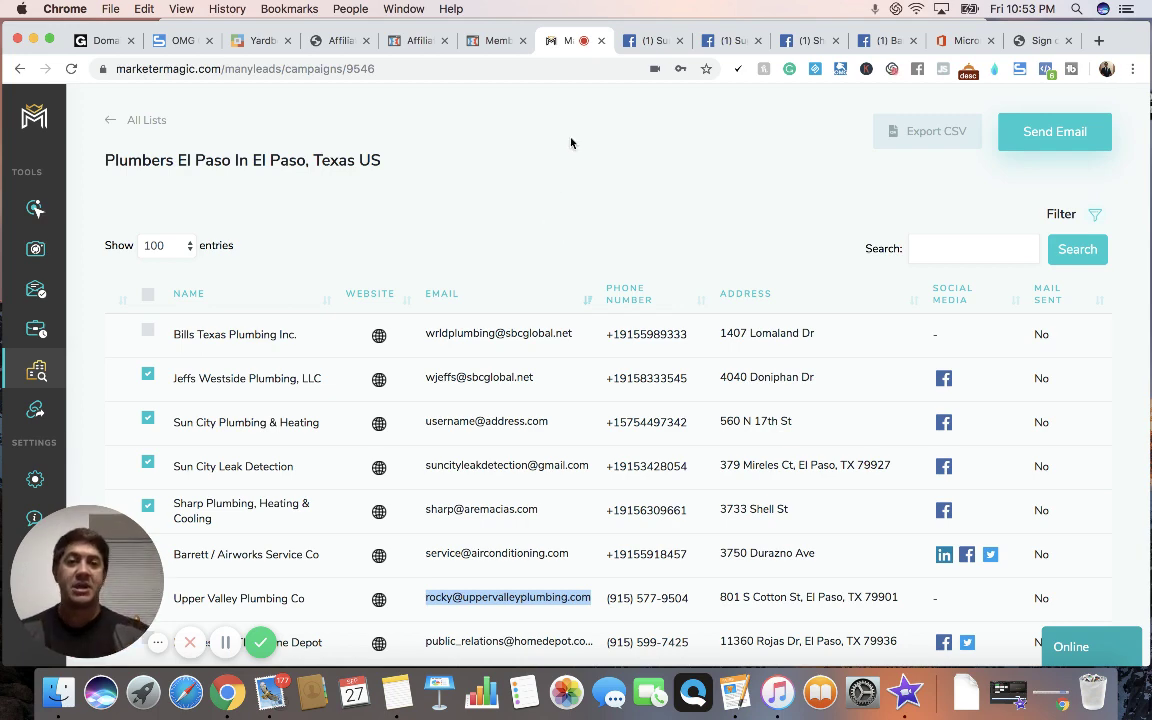
pyautogui.click(650, 41)
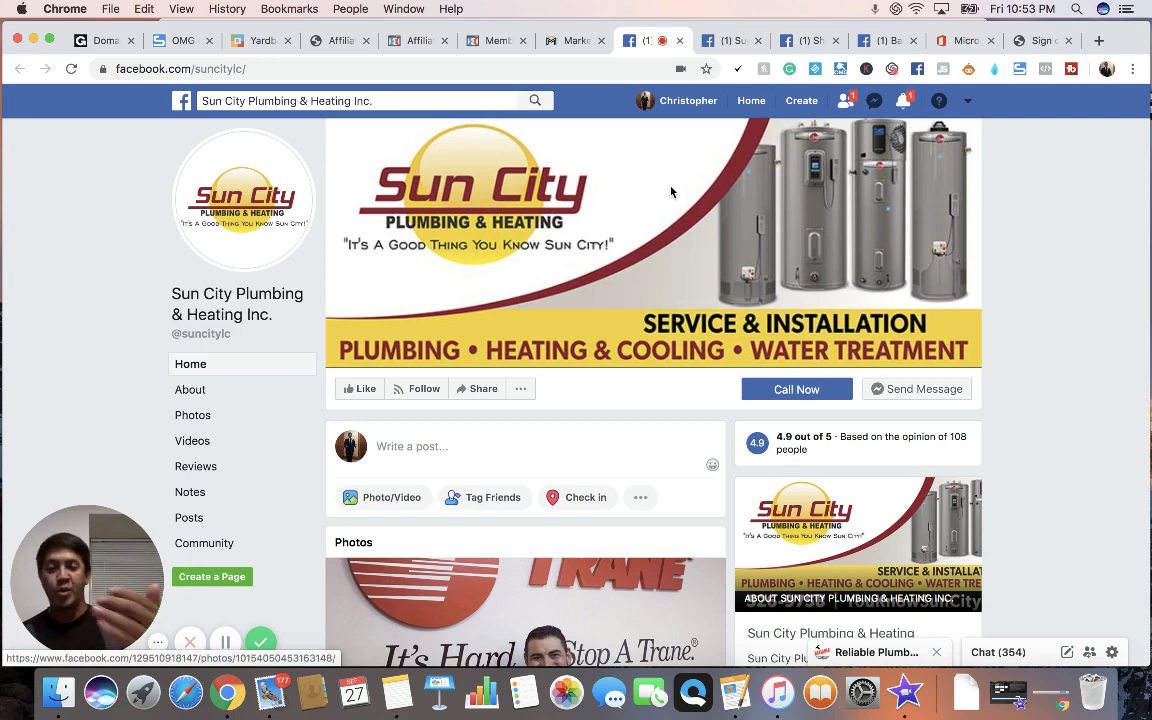
# Step: Return to the Plumbers El Paso lead list in ManyLeads and look through the leads' email, social media and mail-sent details
pyautogui.click(560, 40)
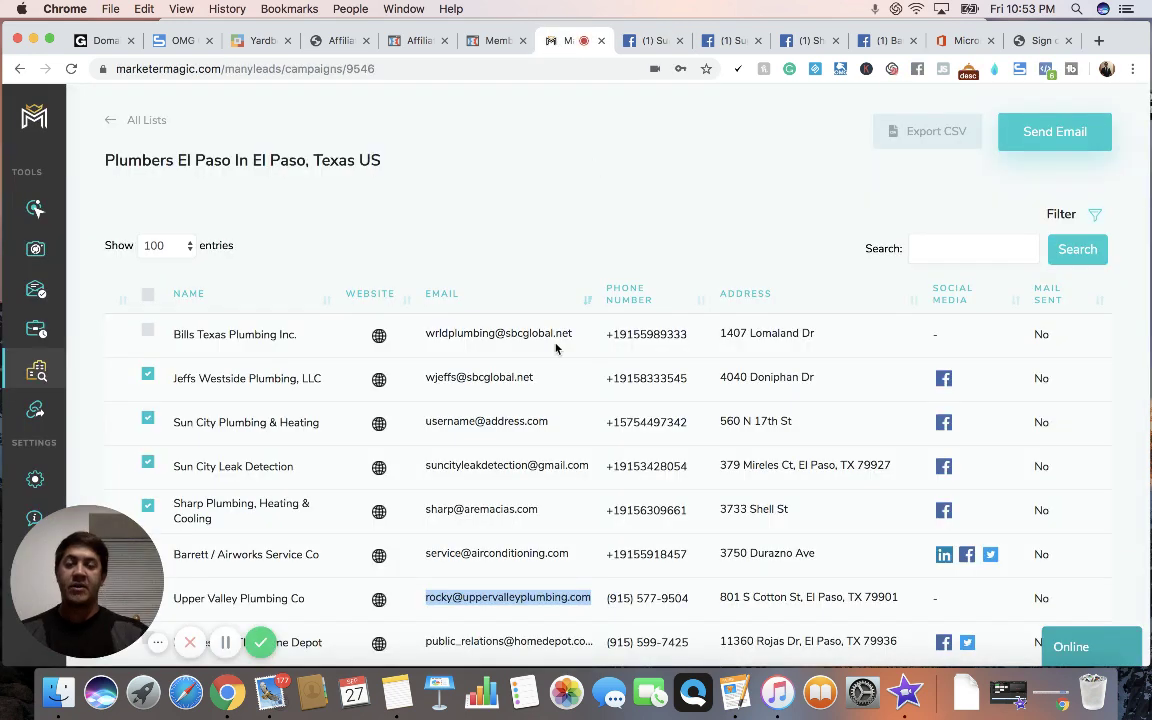
pyautogui.moveTo(556, 348)
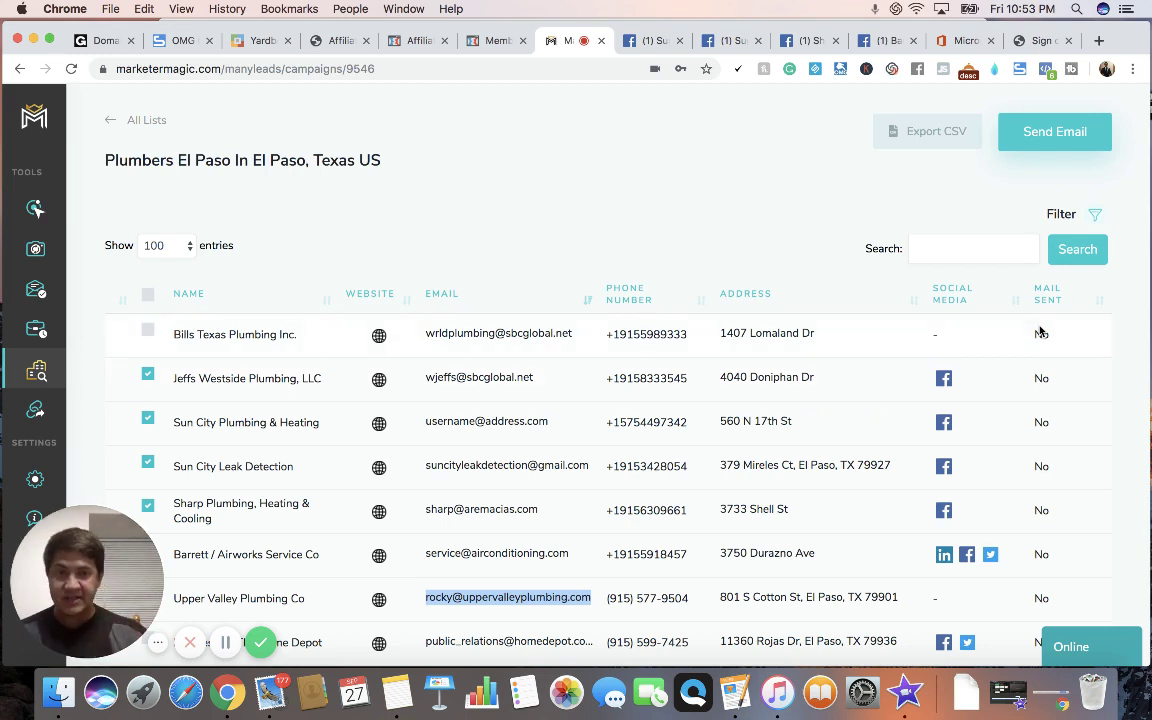
pyautogui.scroll(2, 1047, 340)
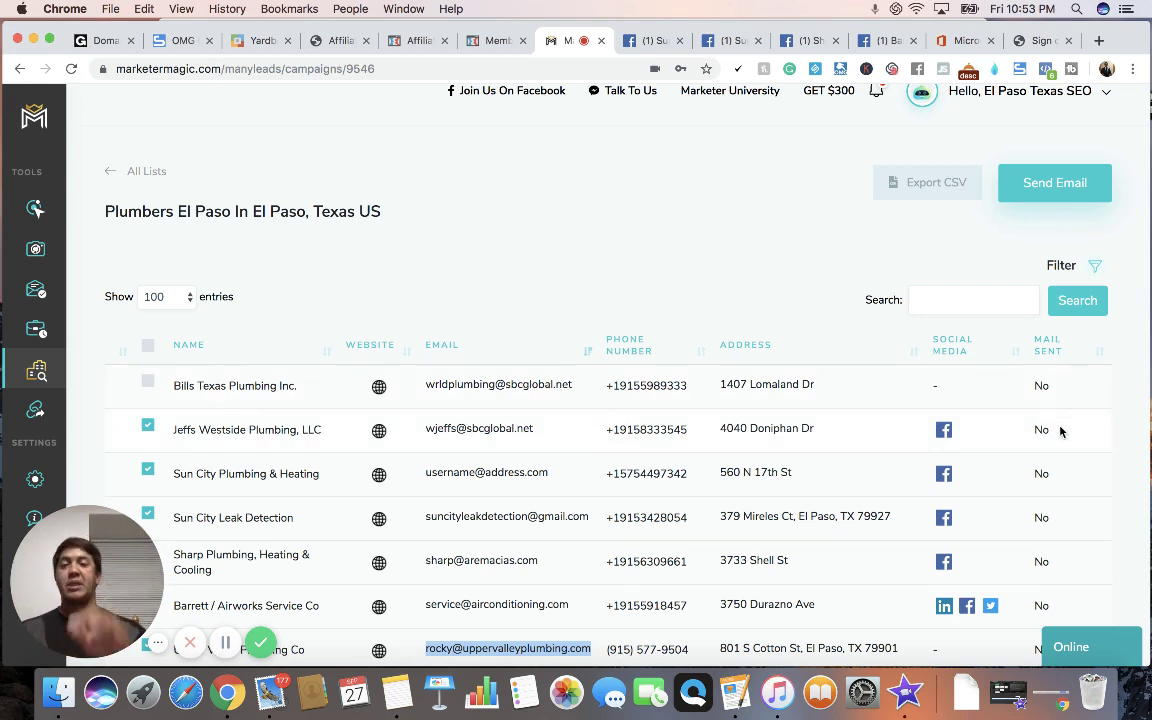
pyautogui.scroll(-5, 957, 432)
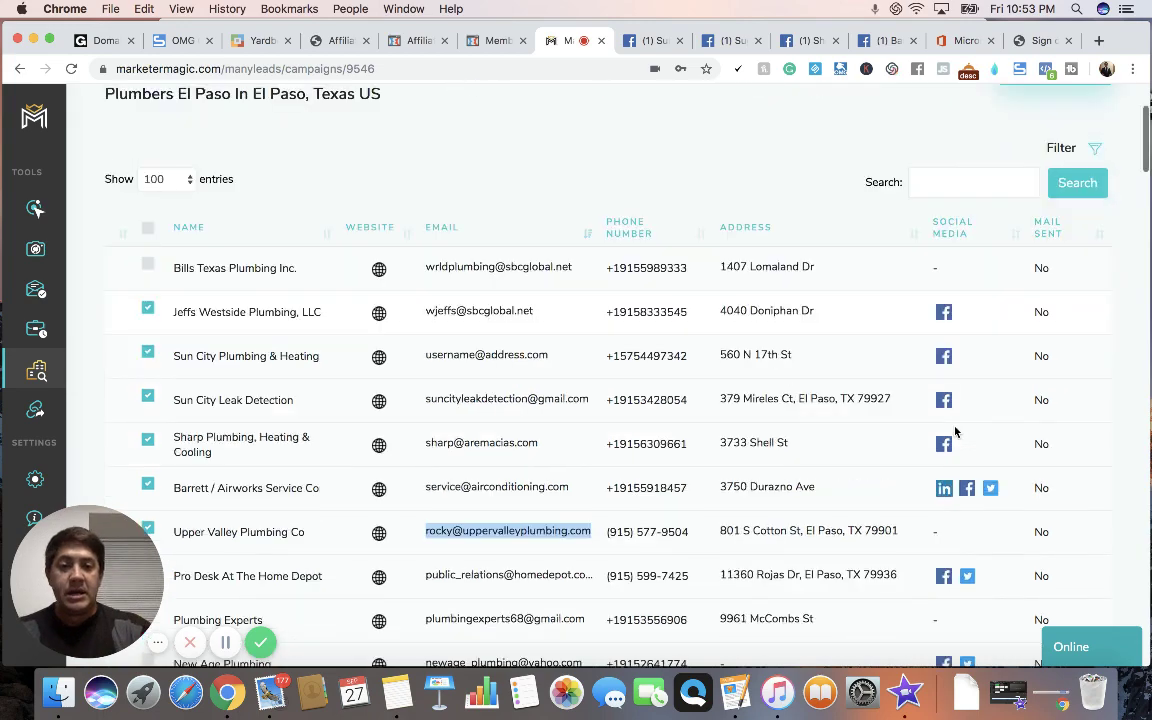
pyautogui.scroll(-8, 700, 434)
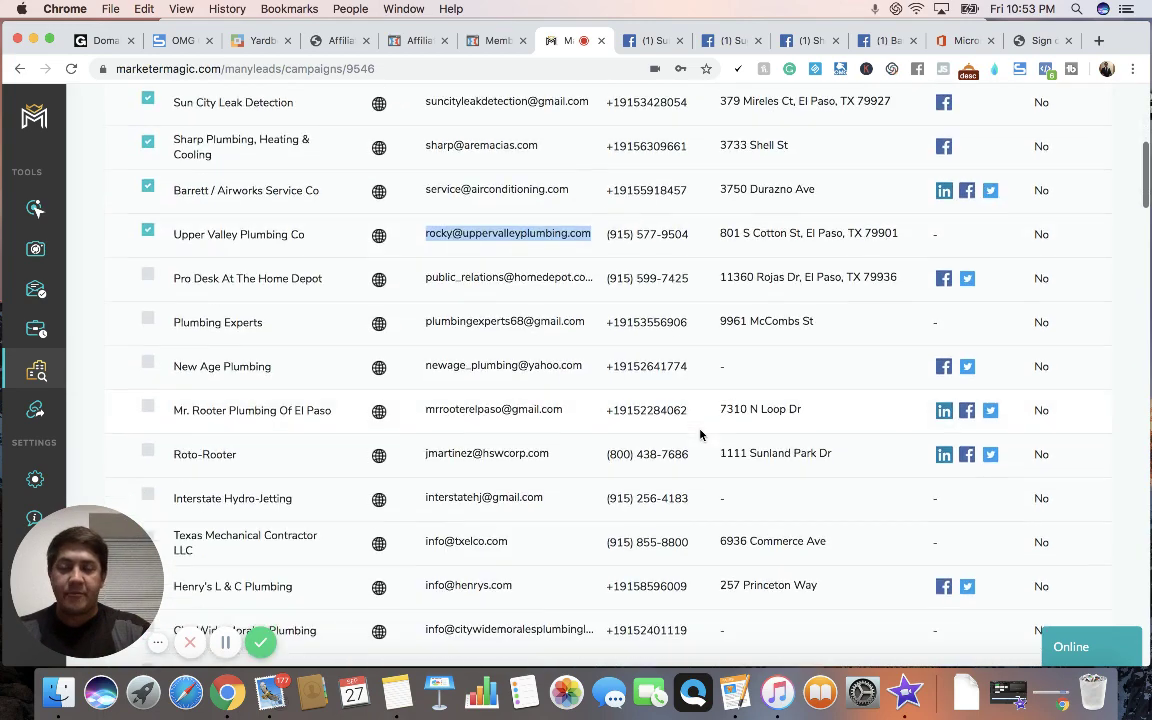
pyautogui.scroll(-13, 700, 434)
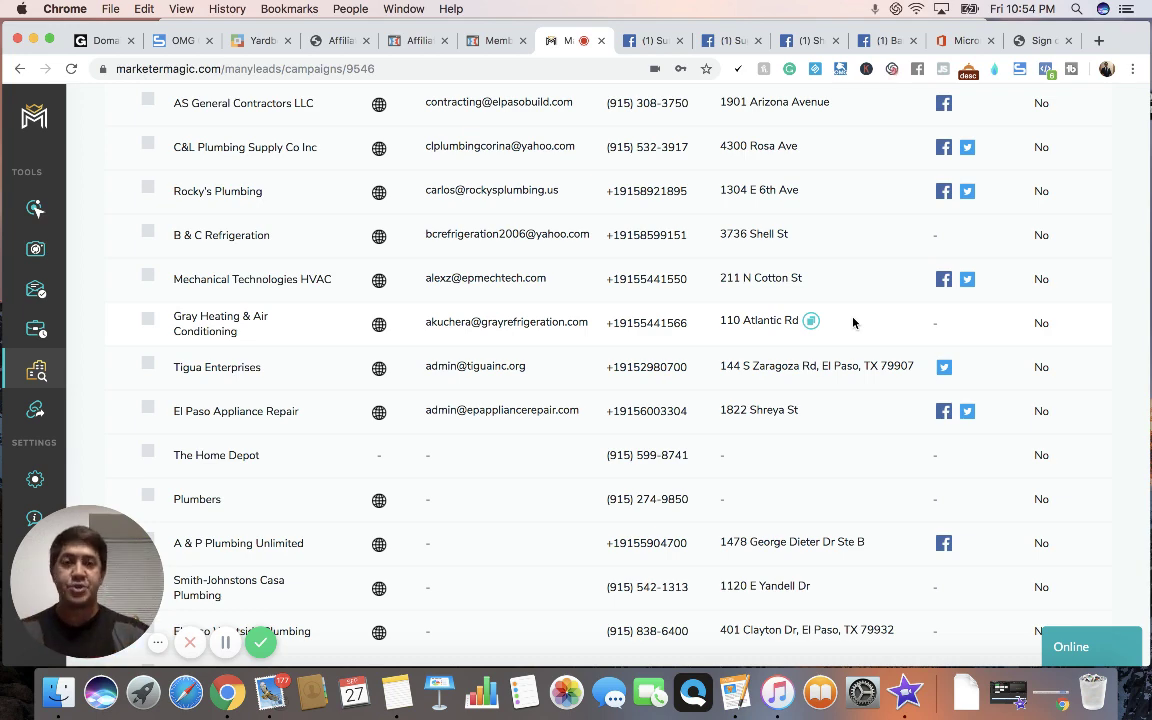
pyautogui.scroll(15, 694, 185)
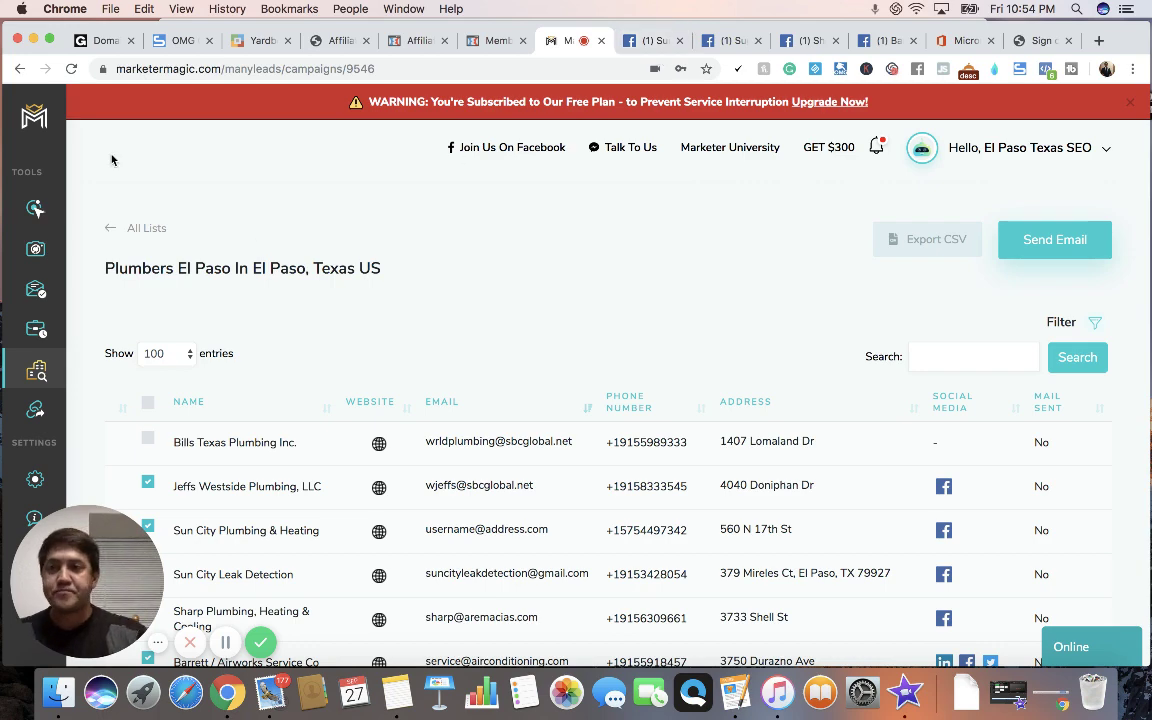
# Step: Leave the Plumbers El Paso lead list and open the ManyLeads campaigns overview
pyautogui.moveTo(33, 143)
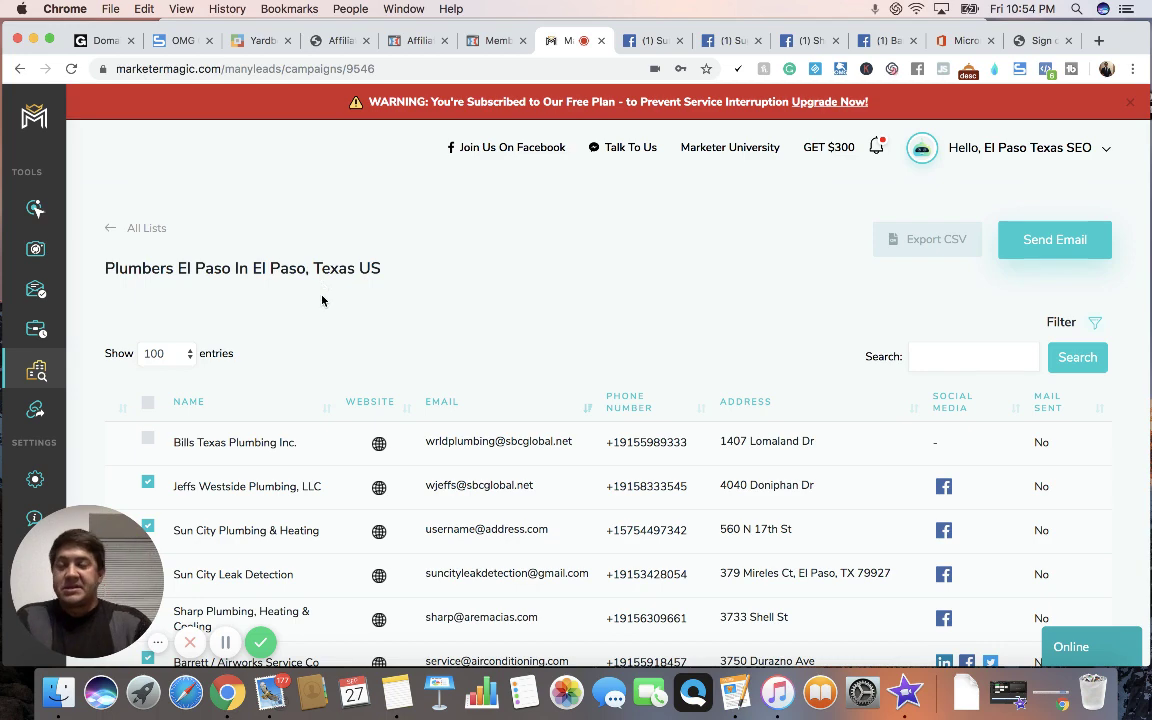
pyautogui.moveTo(36, 368)
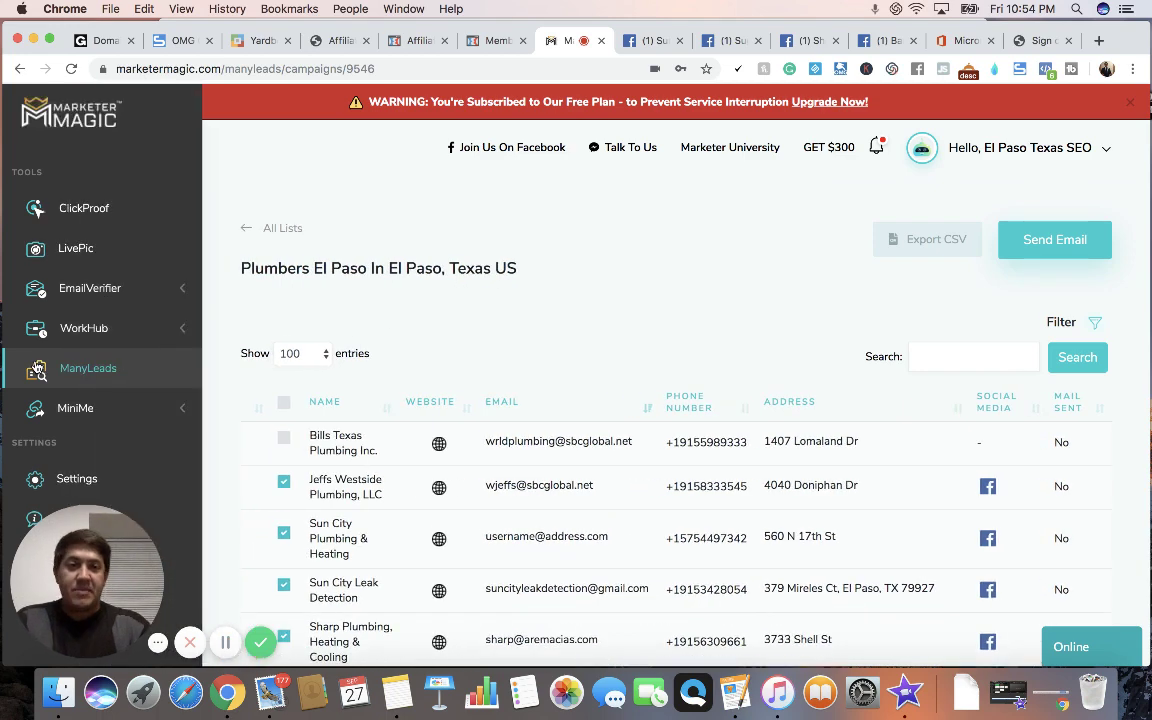
pyautogui.click(36, 368)
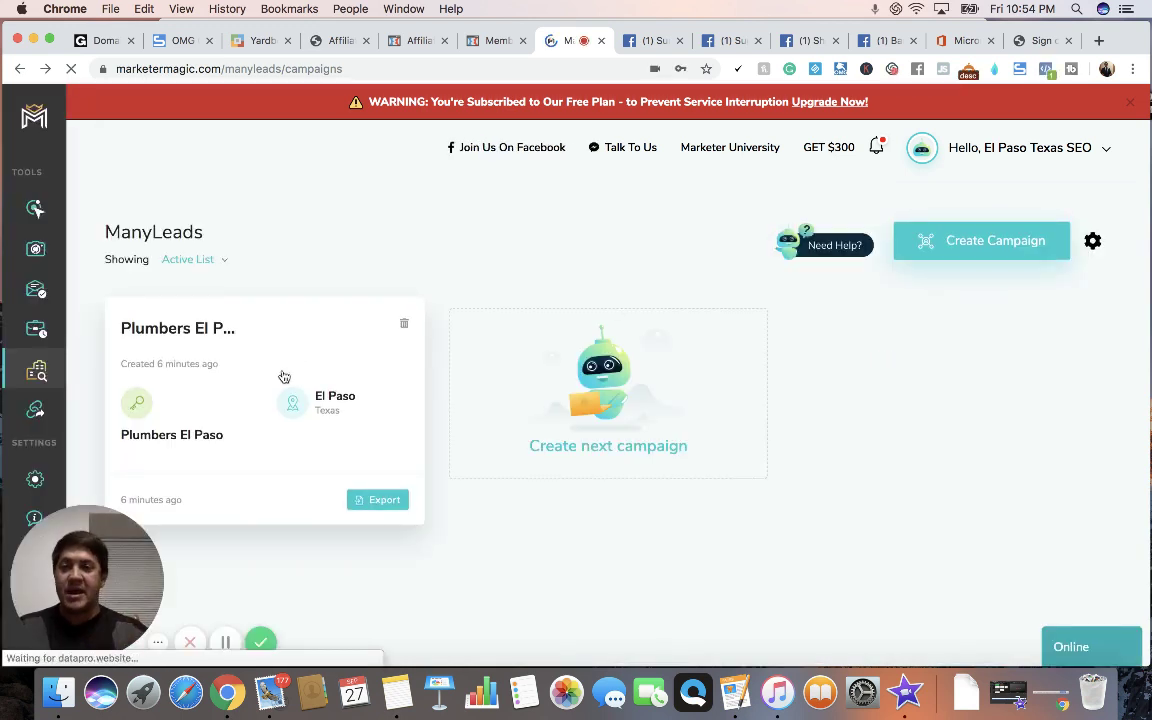
pyautogui.moveTo(45, 408)
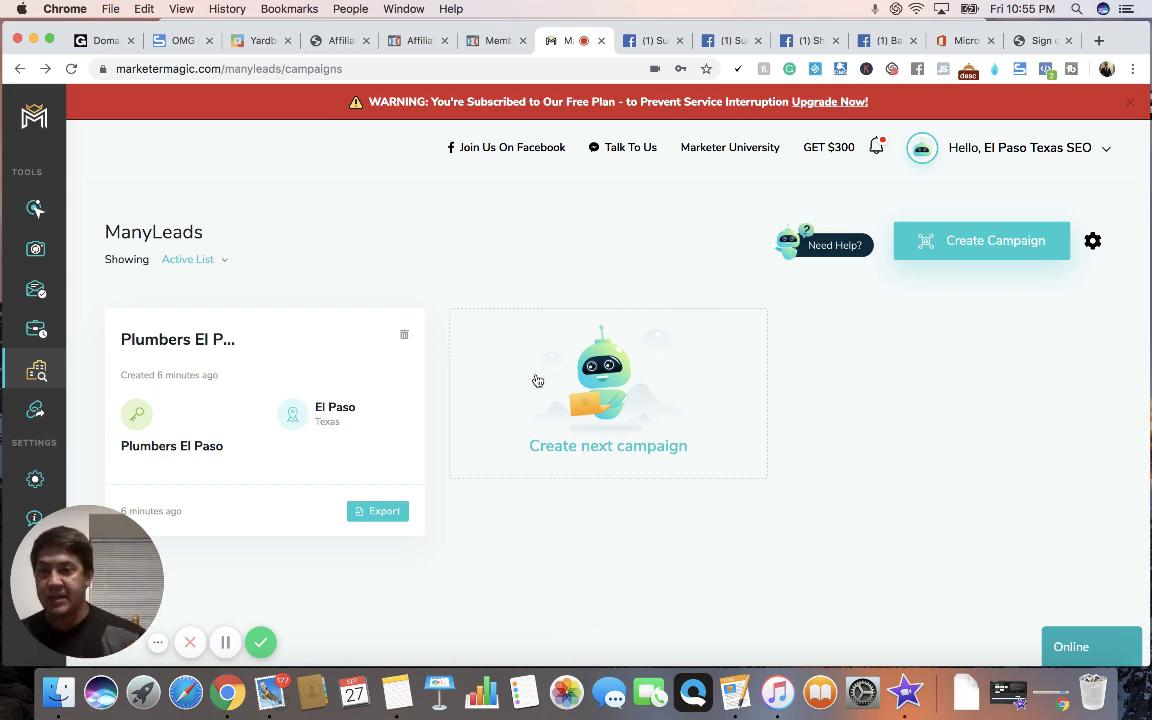
pyautogui.moveTo(24, 348)
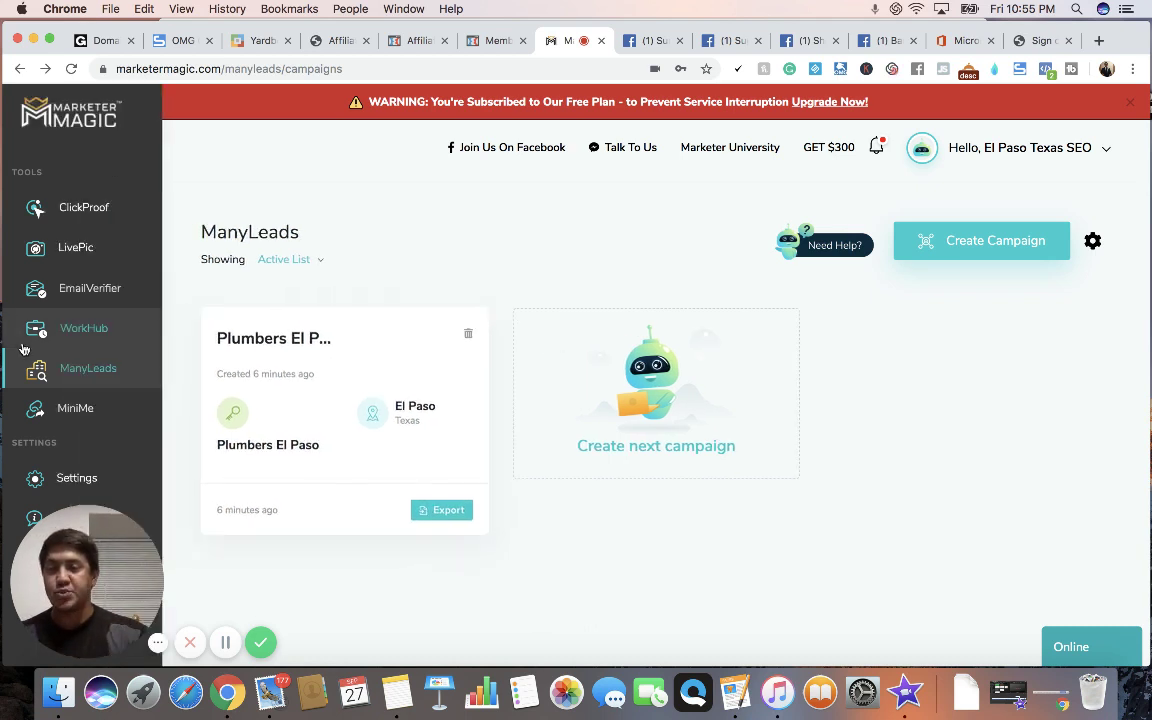